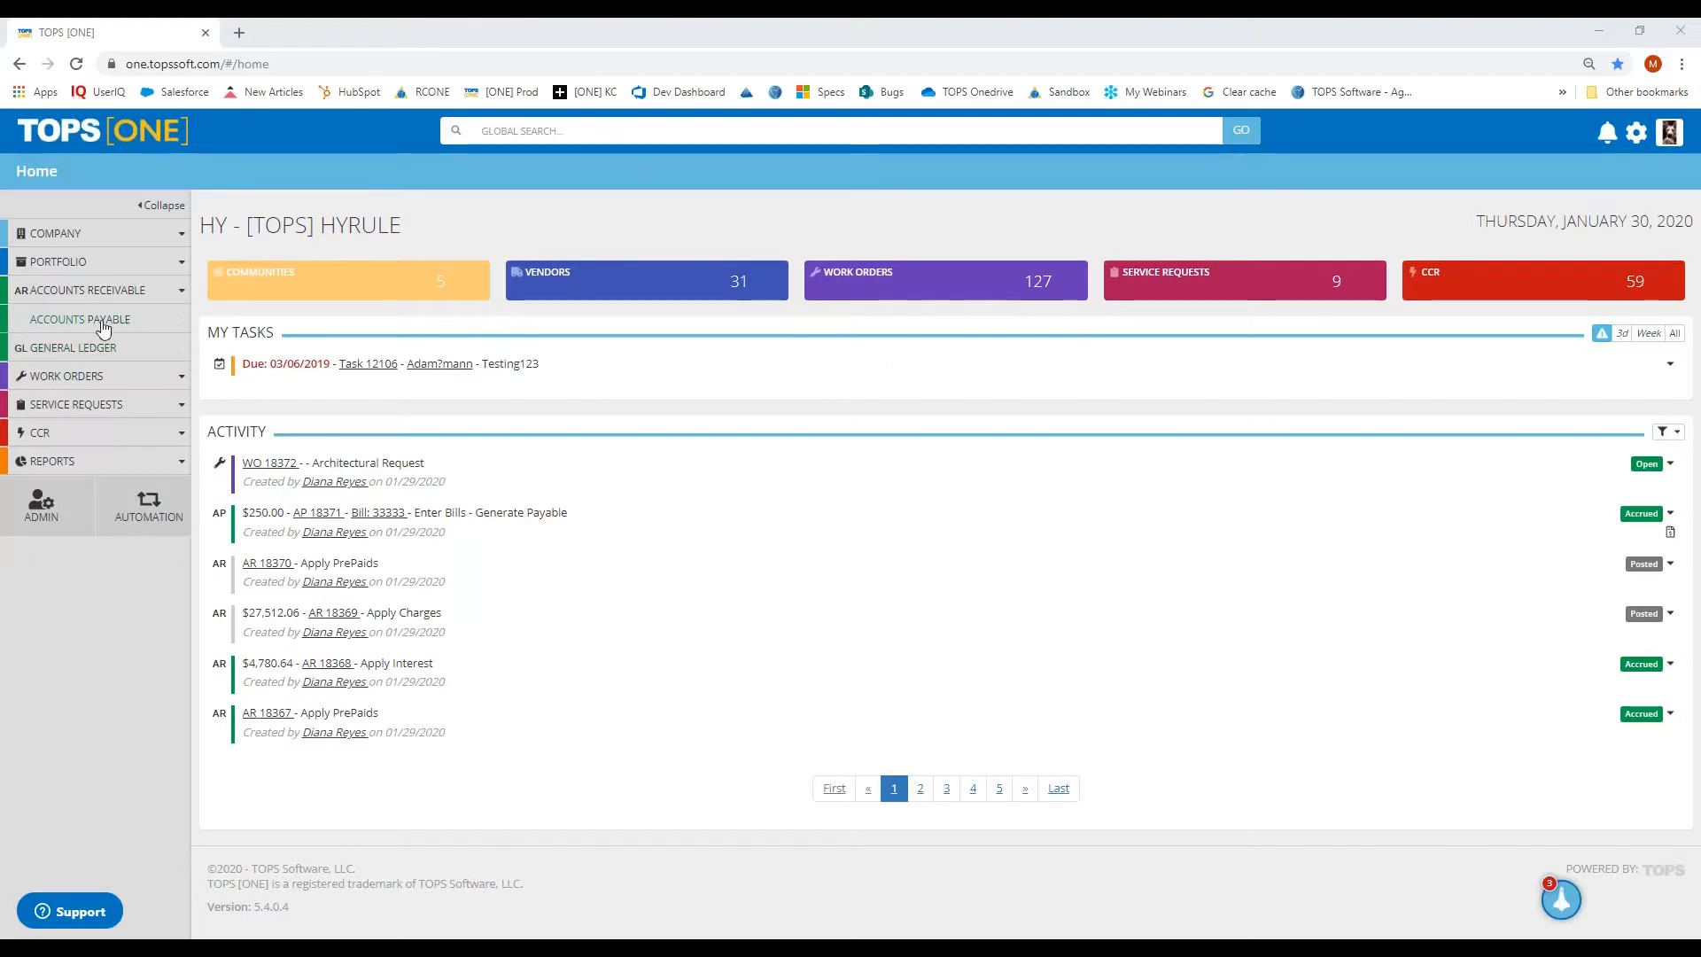
- Open the accounts payable vendor list and switch it to show vendors for All Communities
left_click(129, 321)
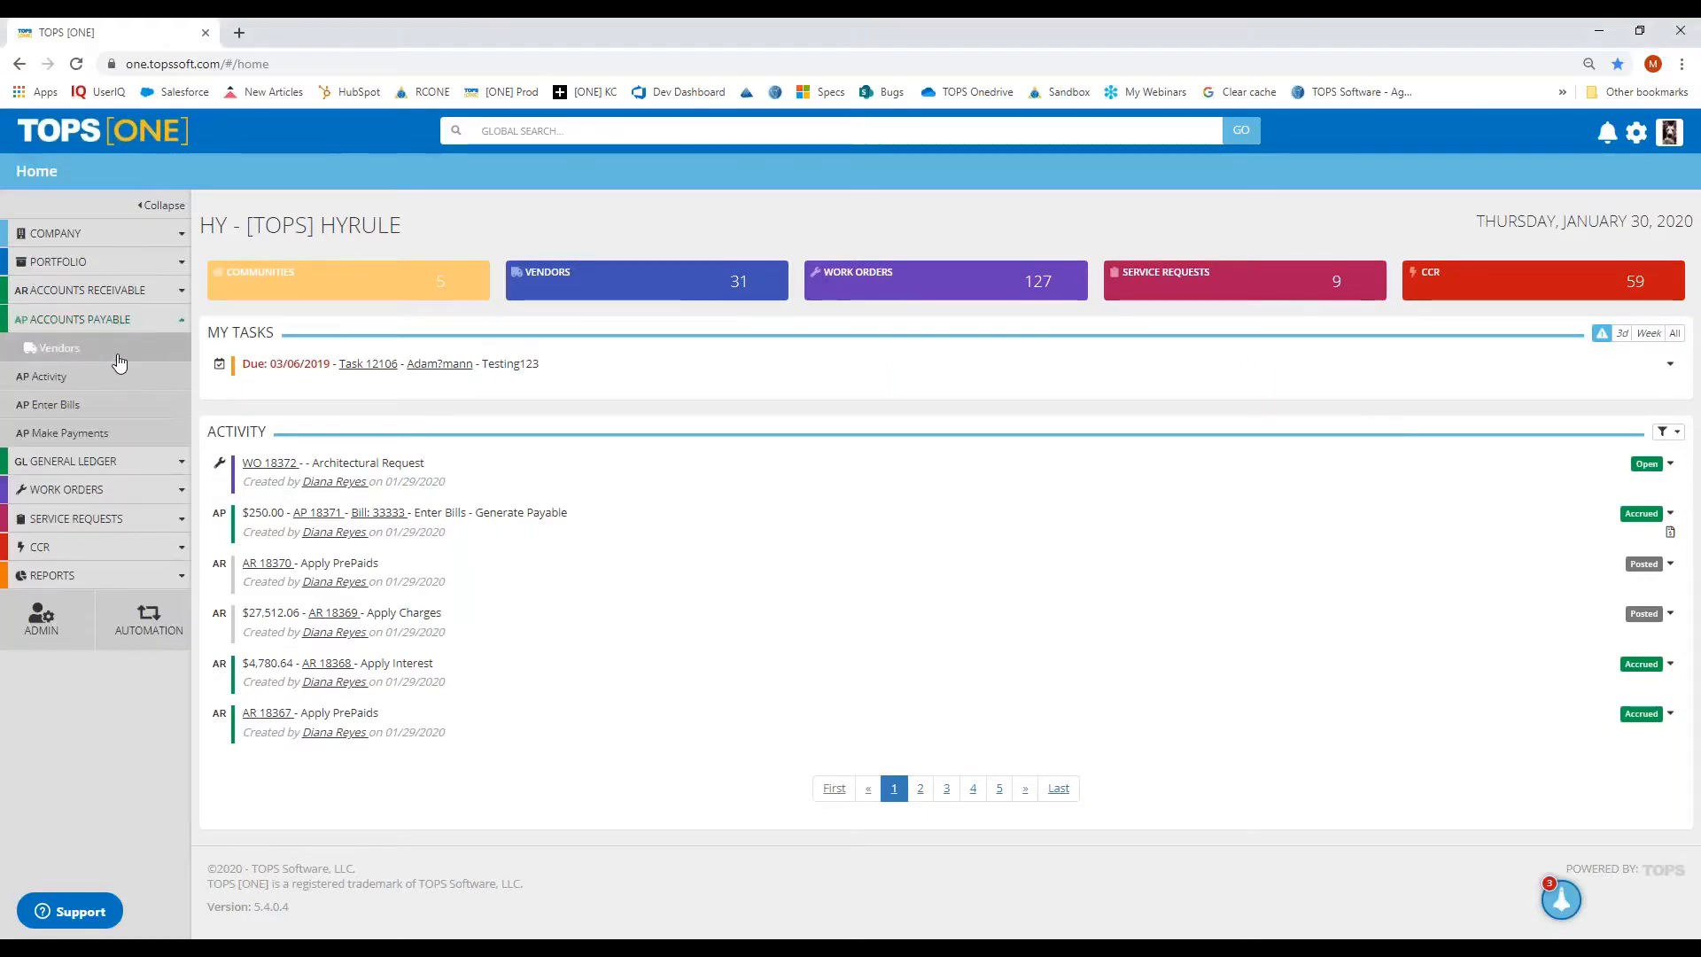
left_click(120, 360)
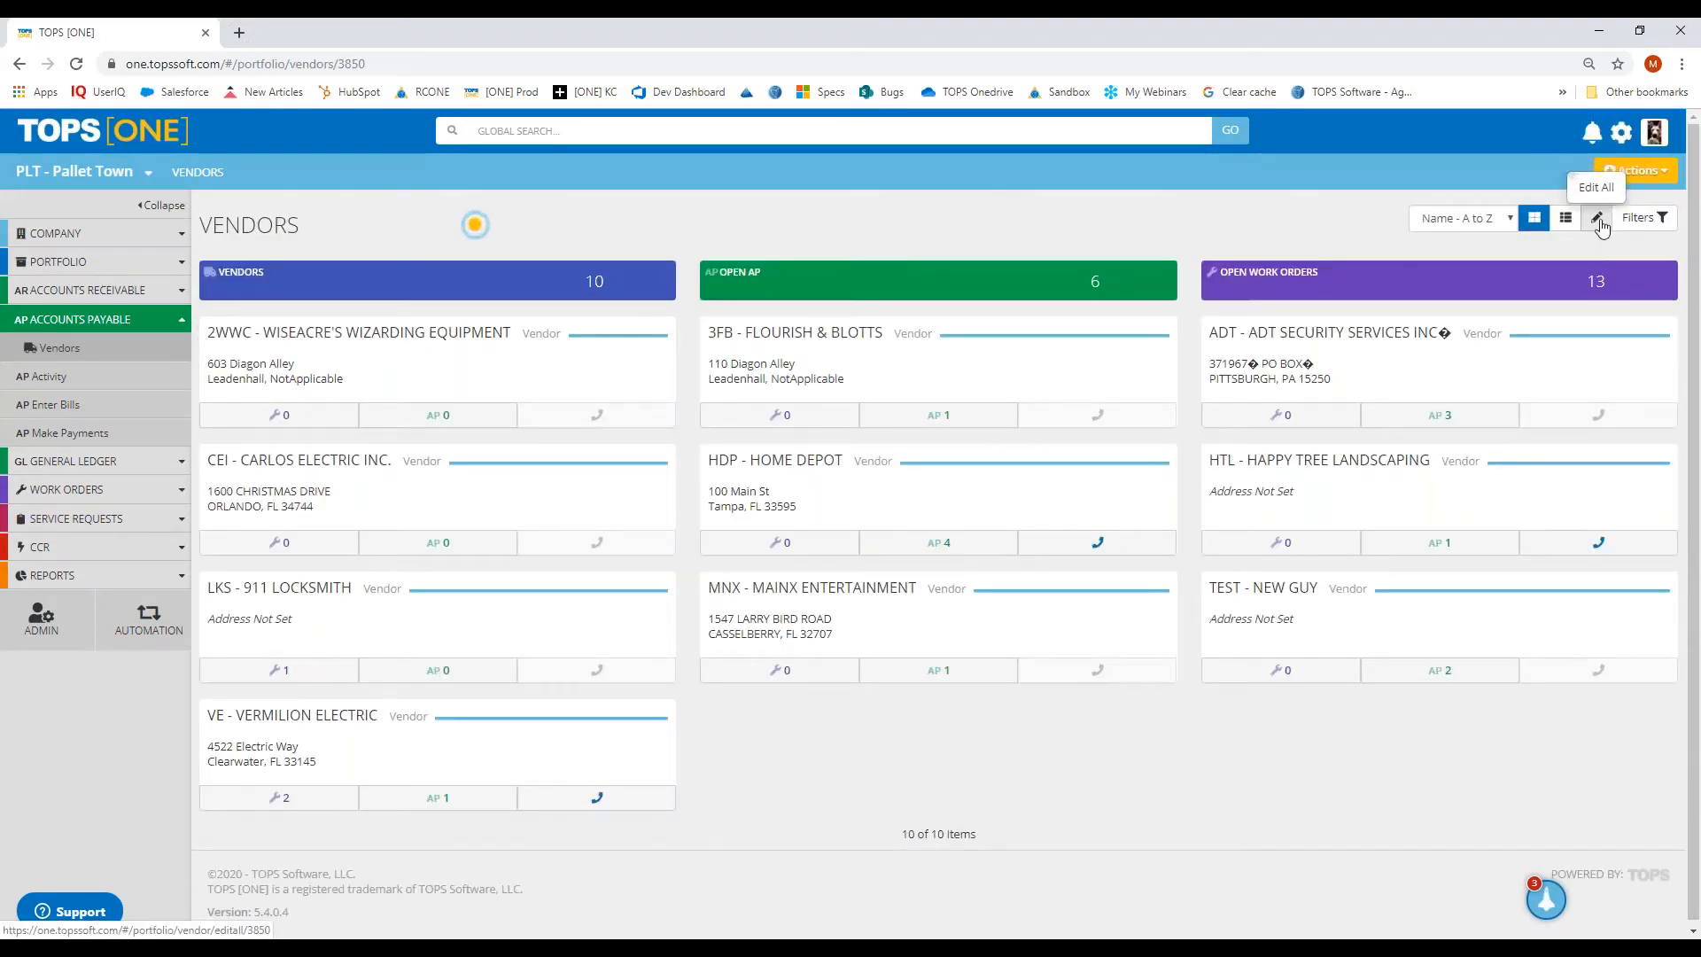
mouse_move(144, 174)
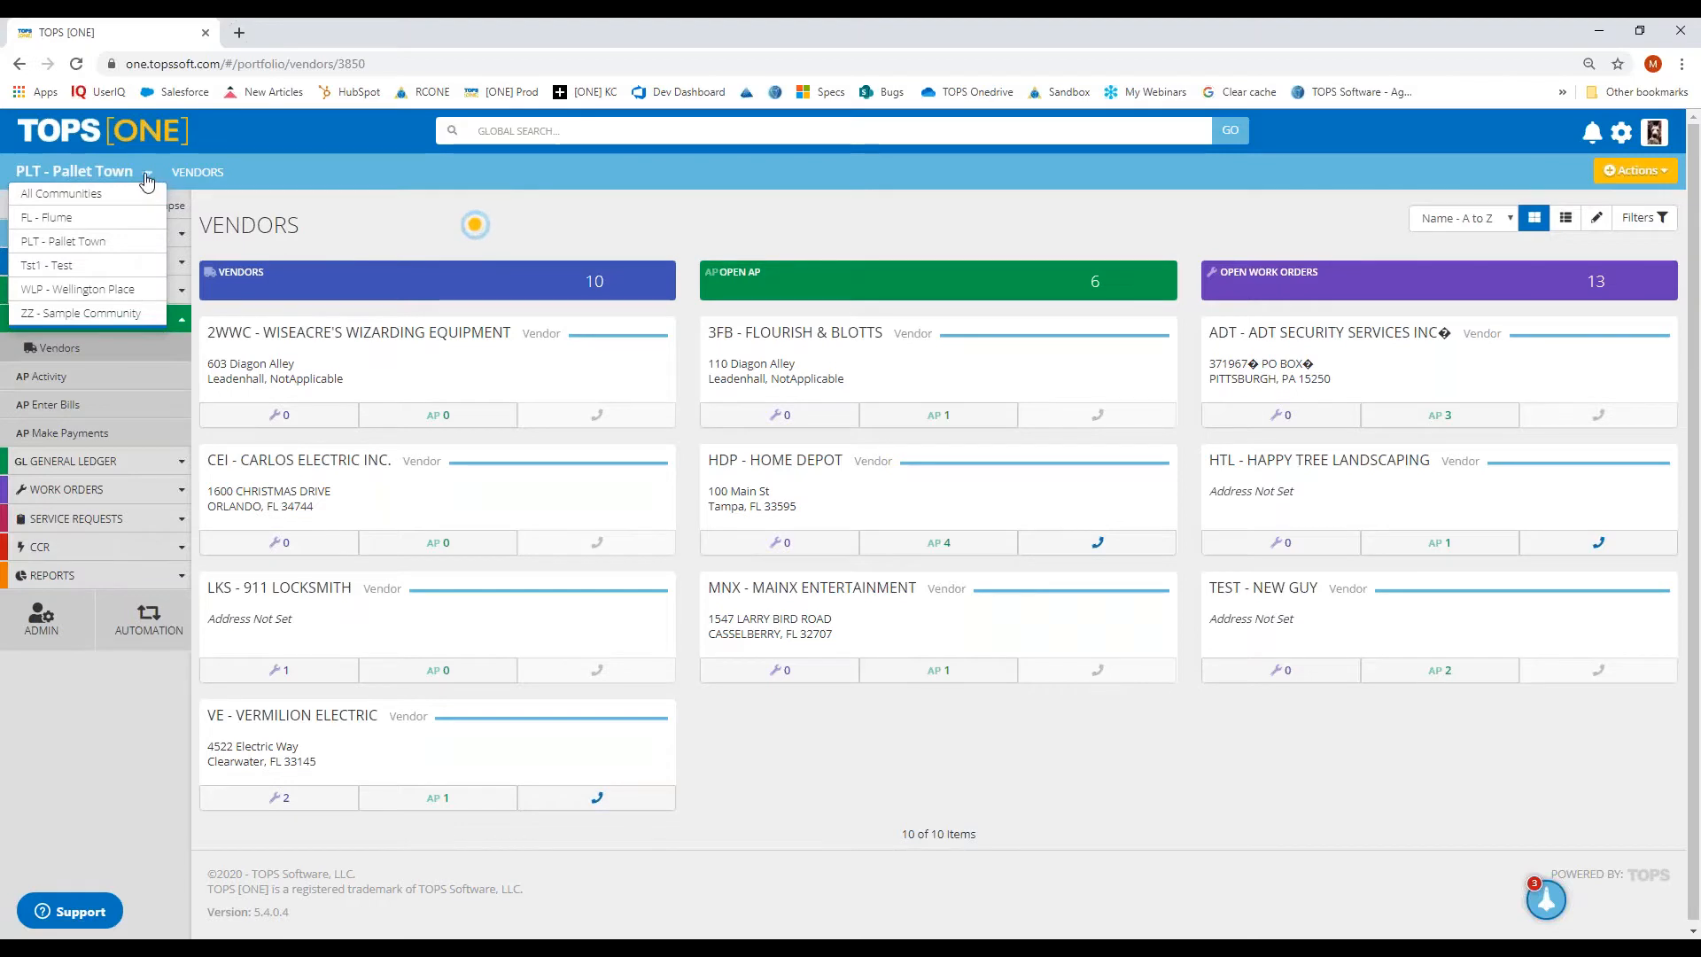
left_click(87, 195)
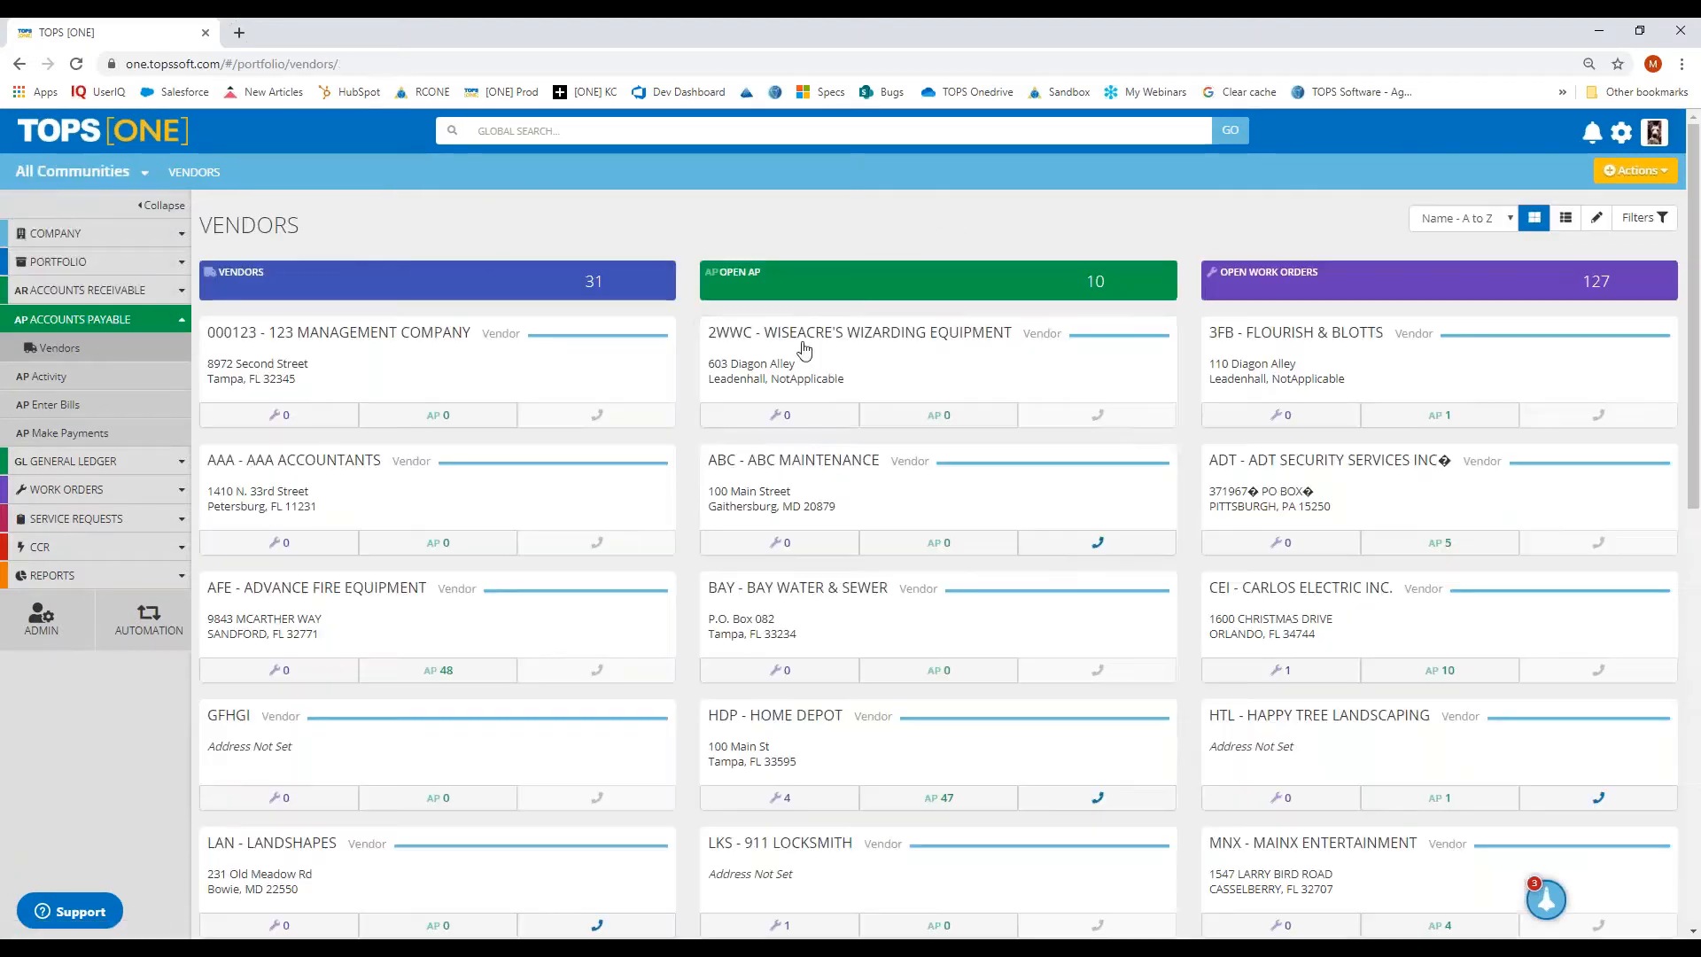
- Open the Edit All view for the vendors of all communities
scroll(1200, 498, "down", 4)
scroll(1201, 498, "up", 2)
scroll(1201, 498, "up", 3)
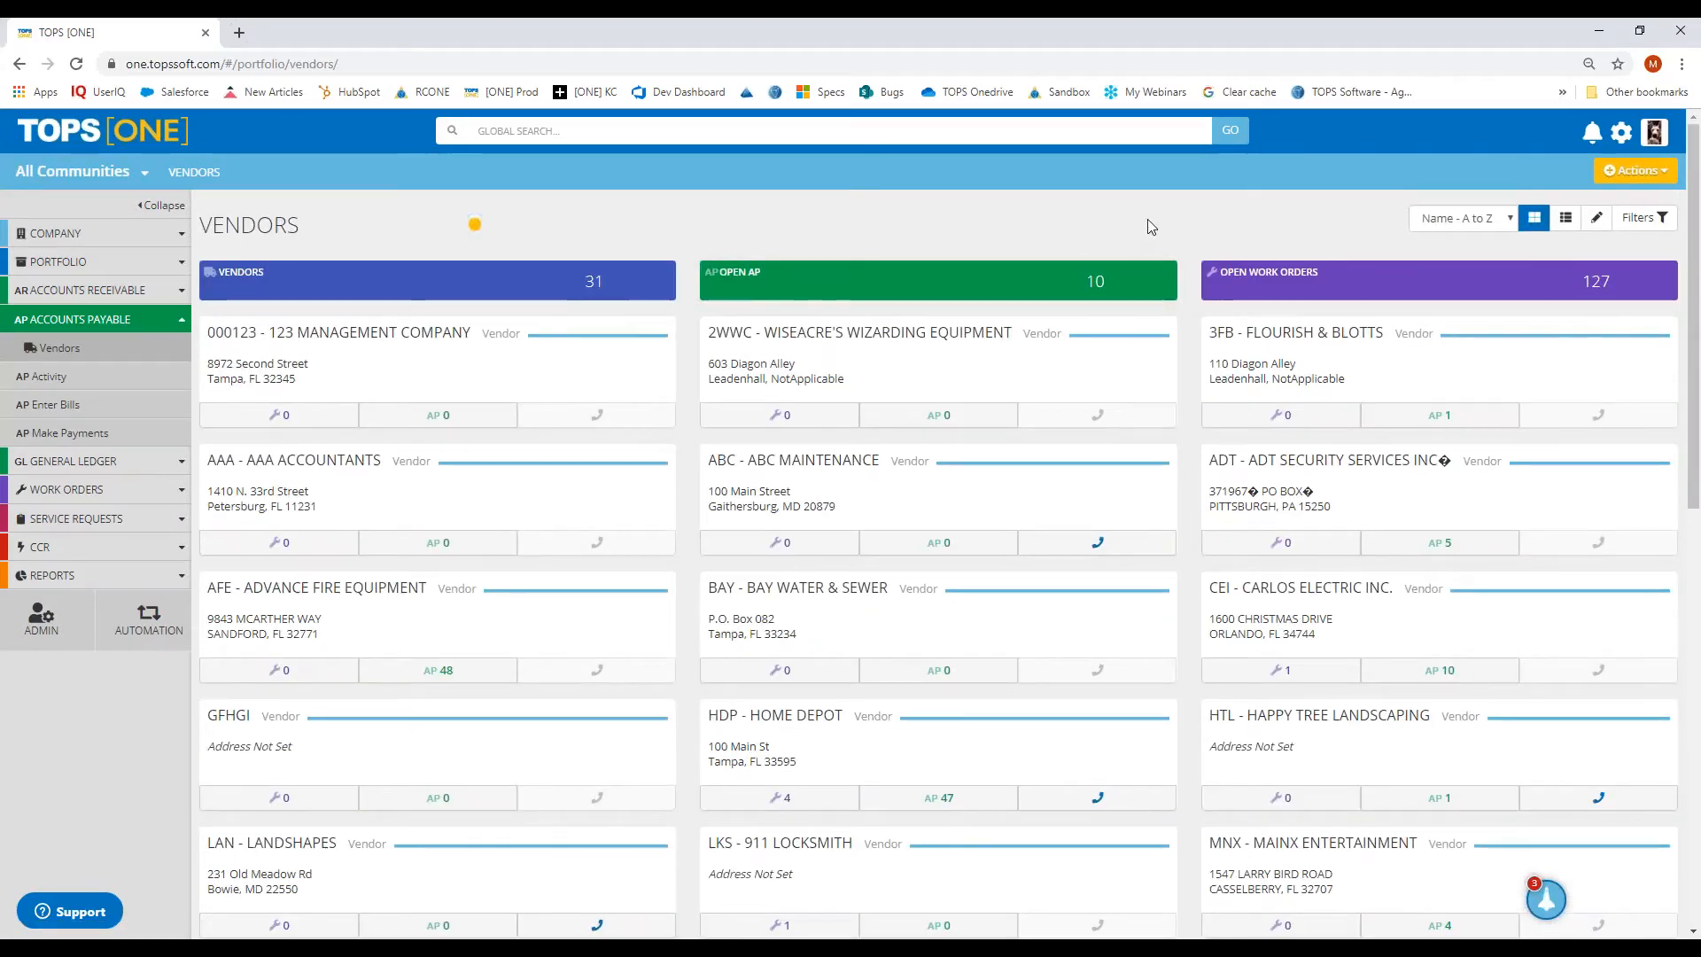
left_click(1598, 221)
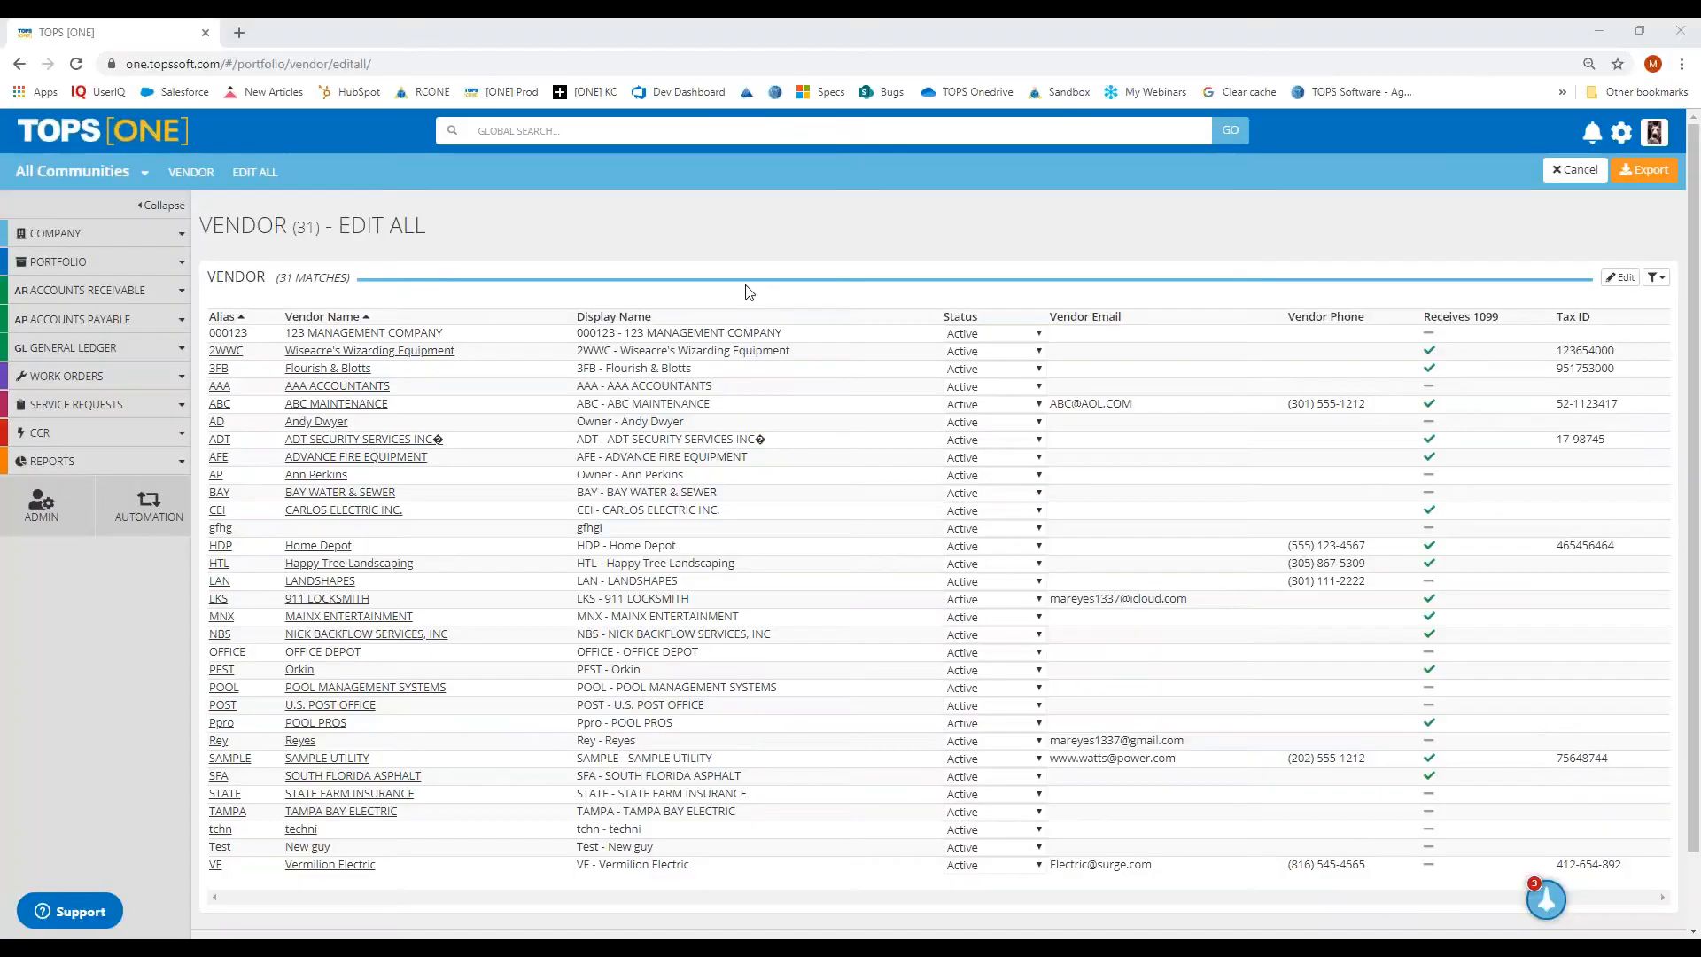
left_click(630, 260)
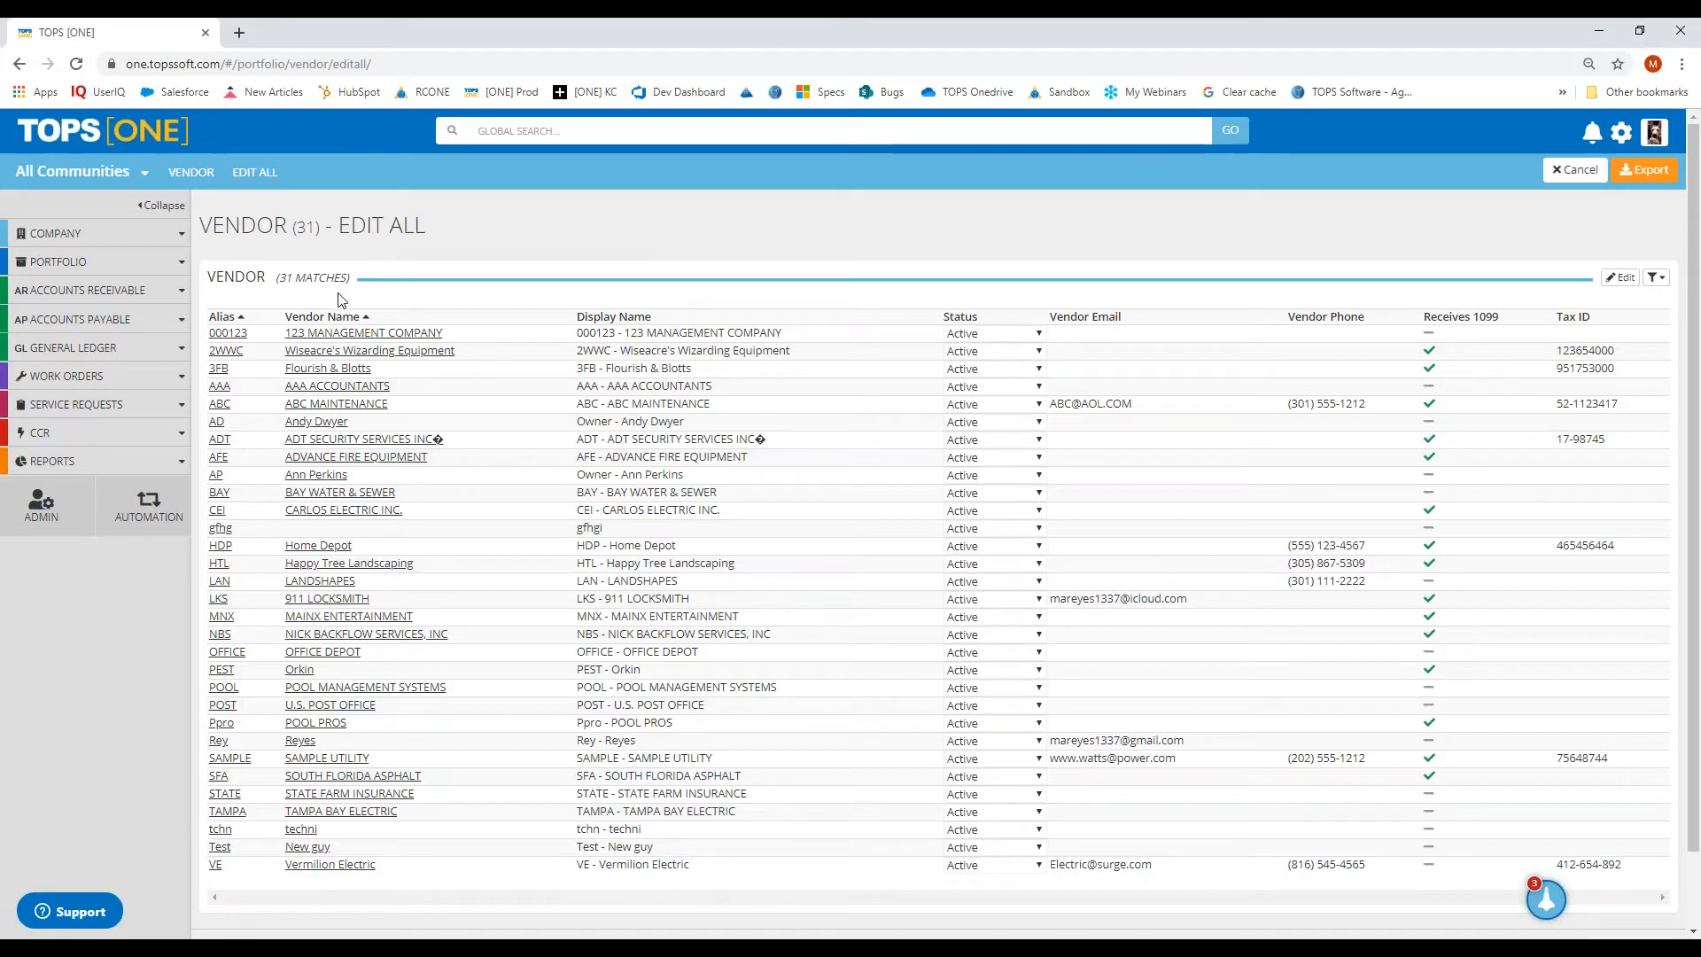
left_click_drag(356, 285, 217, 280)
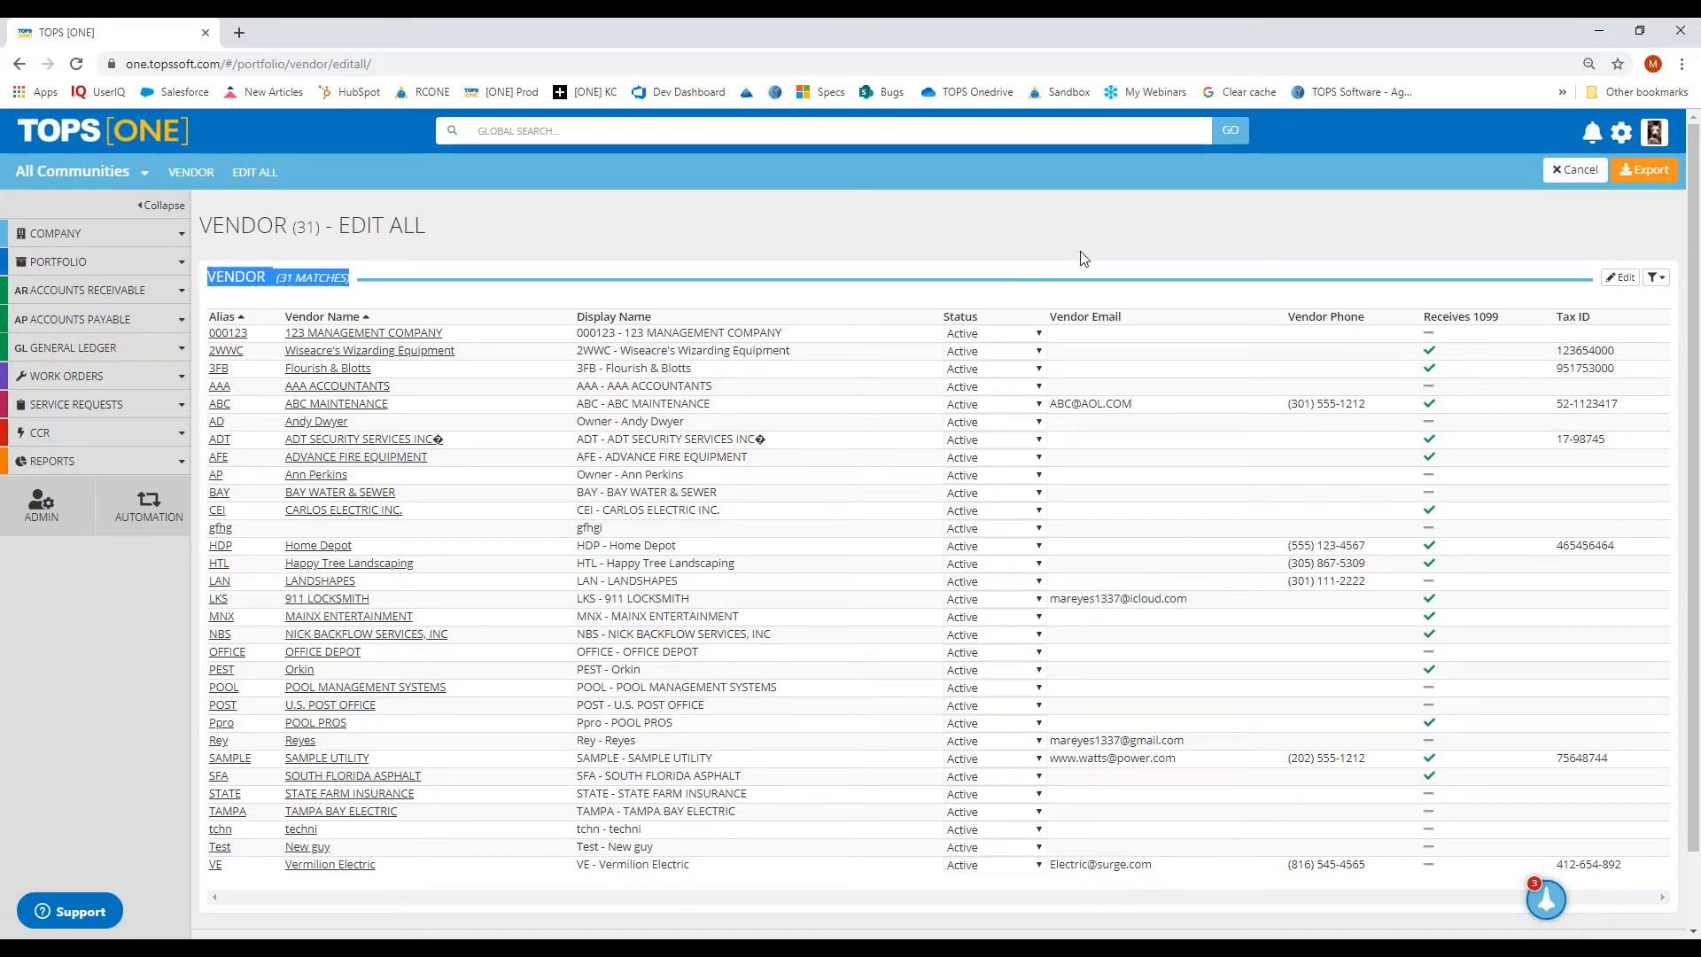
left_click(1463, 296)
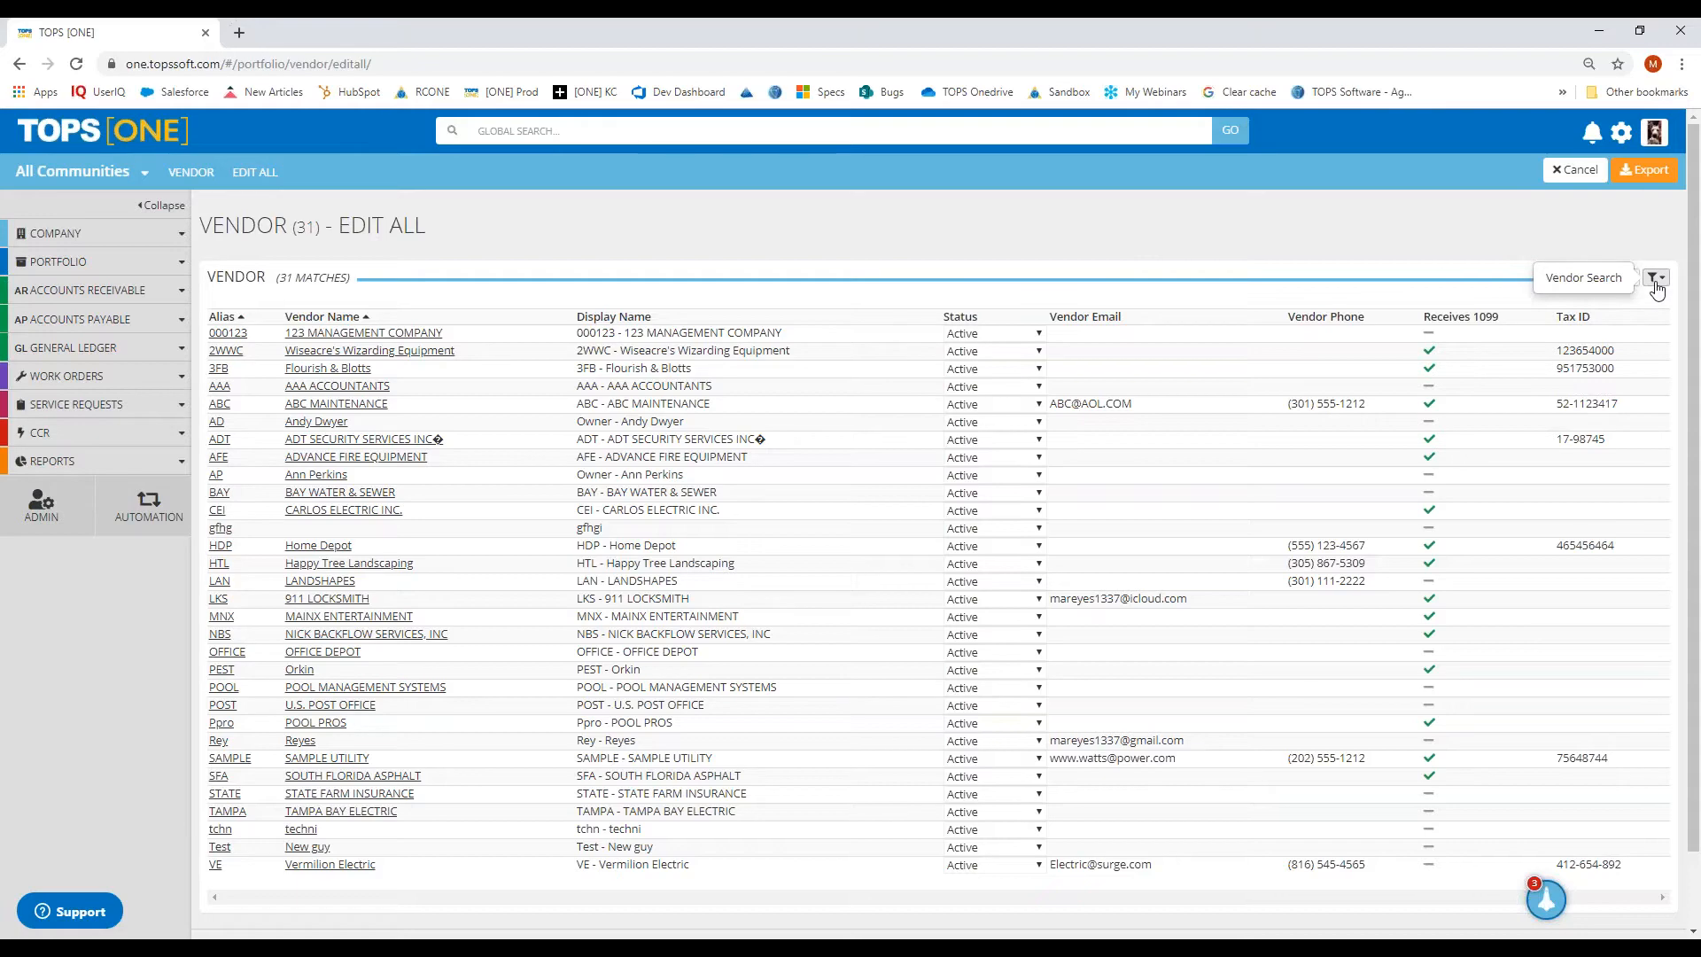
- Open the vendor search options and examine the available columns and their matching filter fields
left_click(1654, 282)
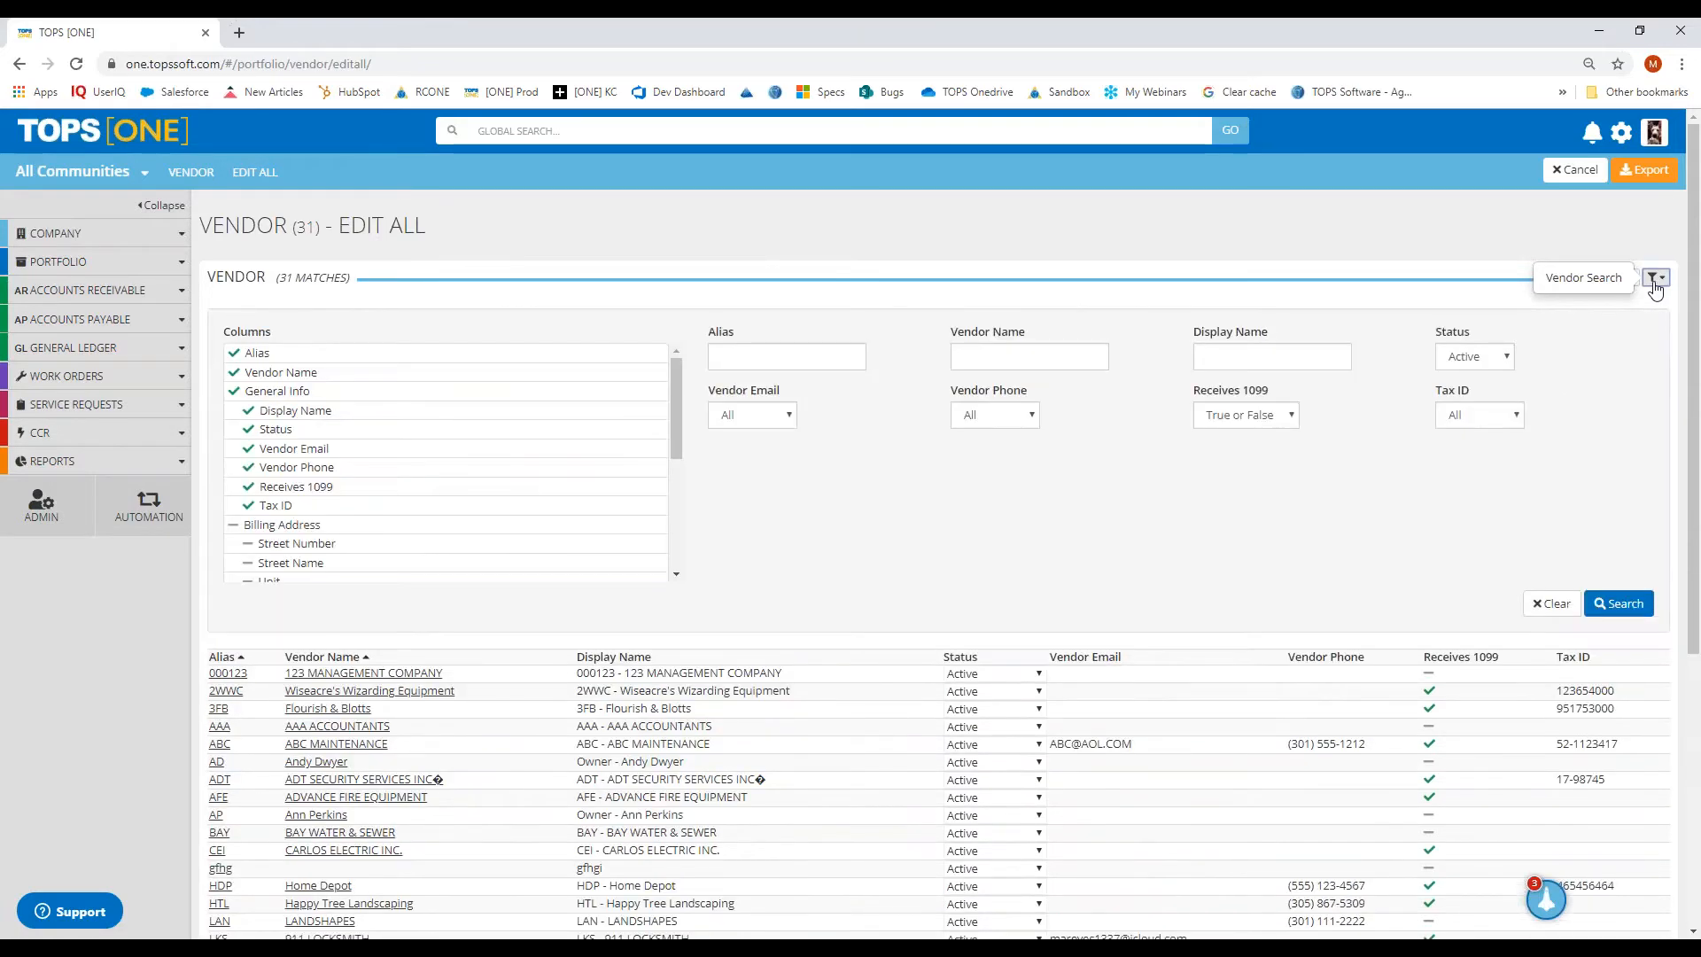
left_click_drag(276, 335, 237, 348)
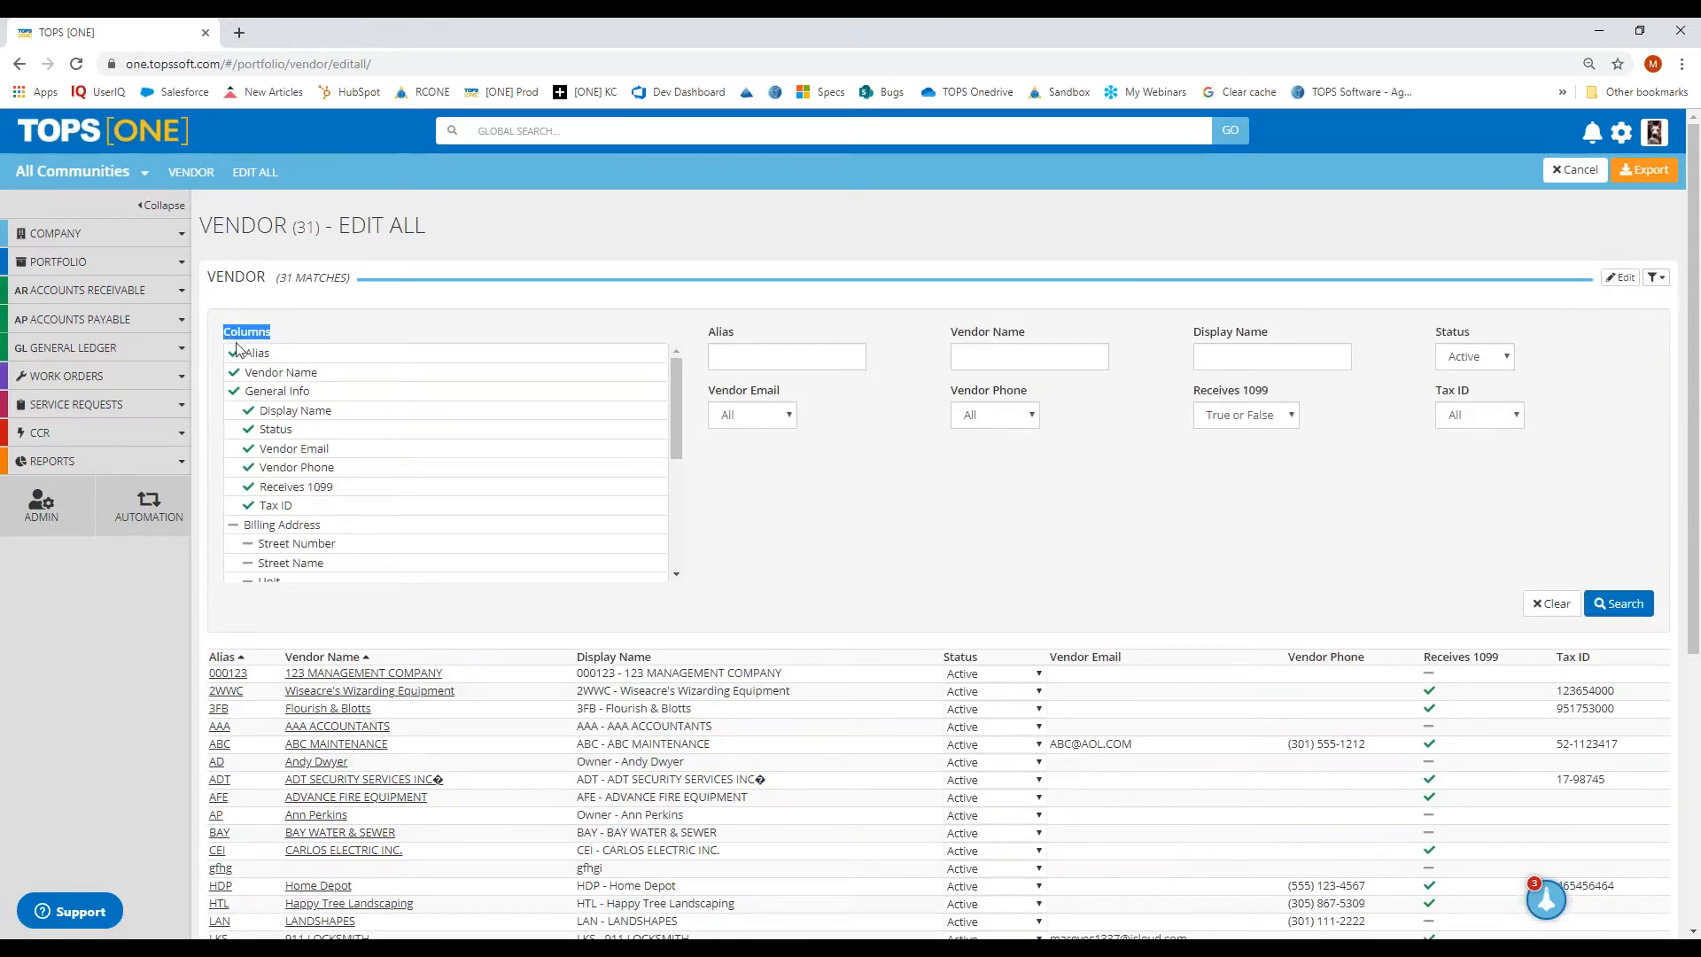
scroll(334, 395, "down", 3)
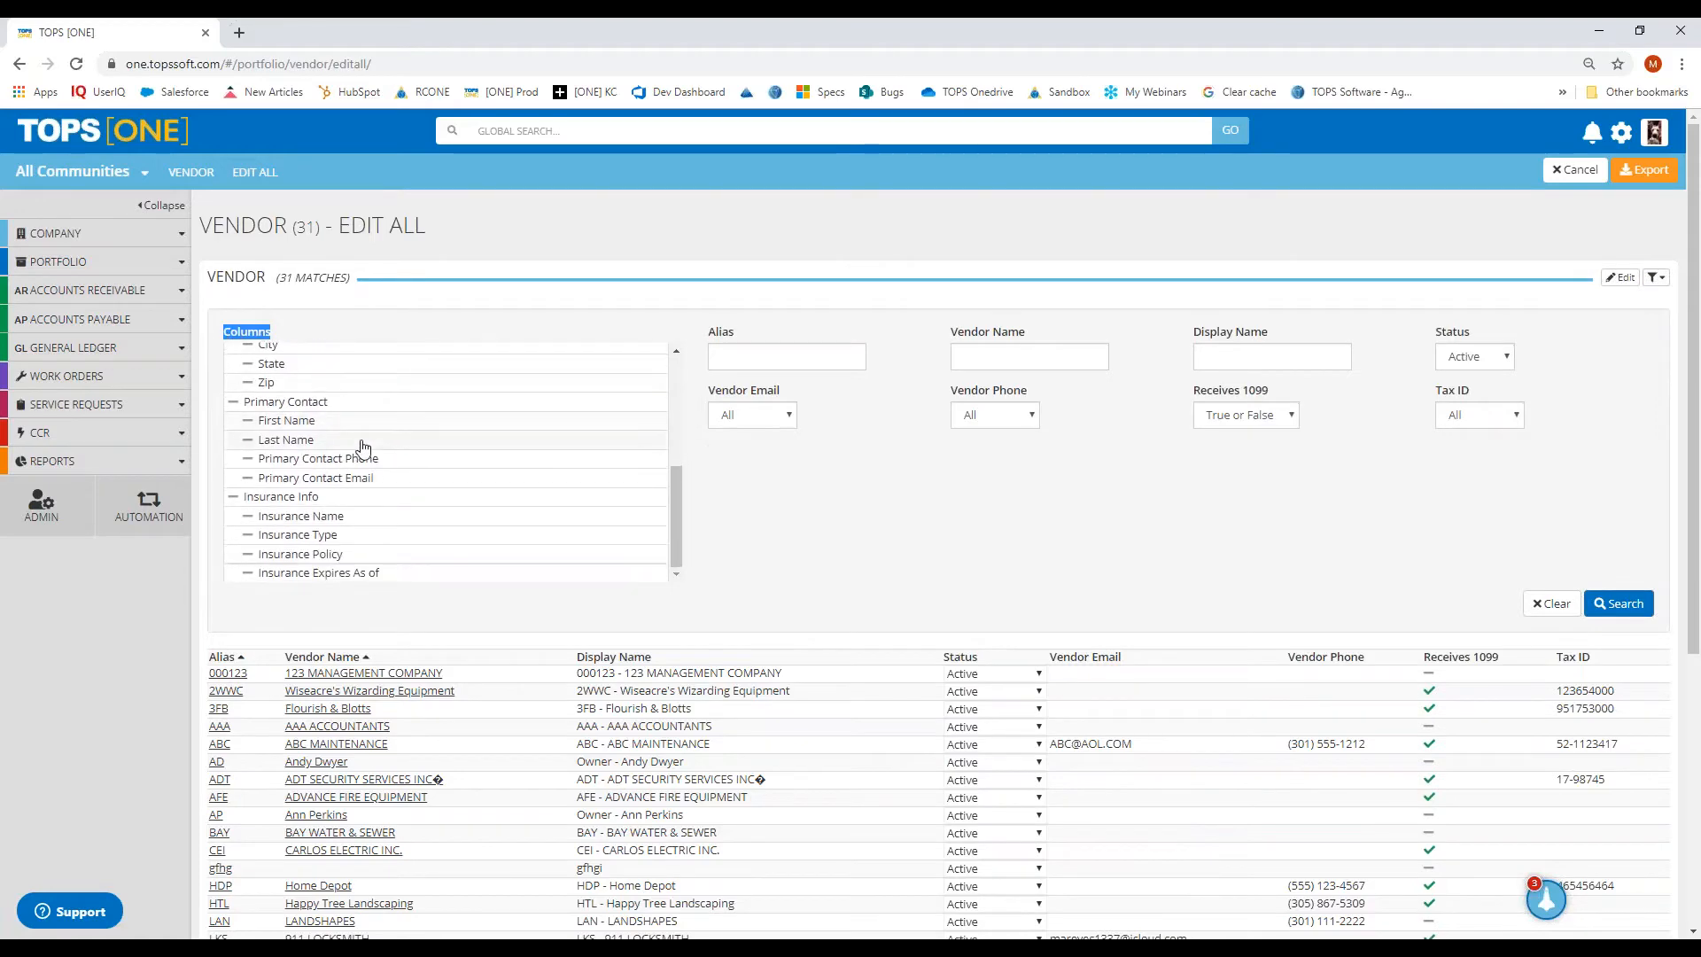
scroll(361, 448, "down", 3)
scroll(532, 501, "up", 3)
left_click_drag(709, 333, 1291, 422)
left_click(924, 552)
left_click_drag(679, 514, 678, 389)
left_click_drag(275, 334, 231, 334)
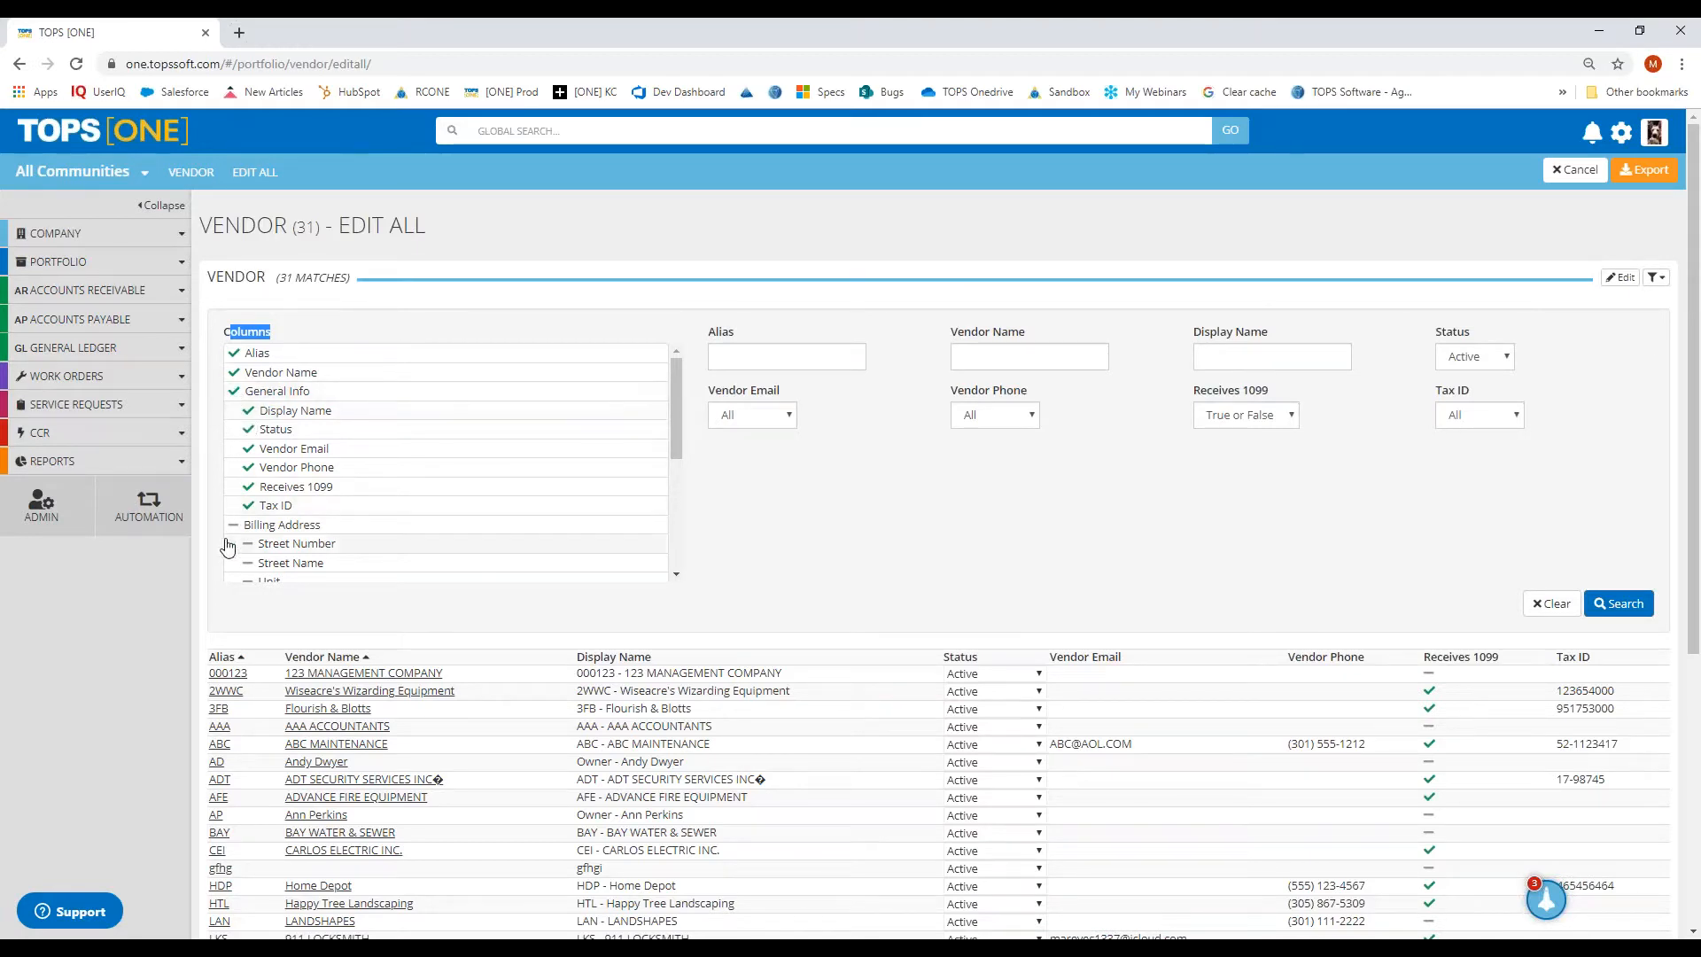
scroll(238, 460, "down", 2)
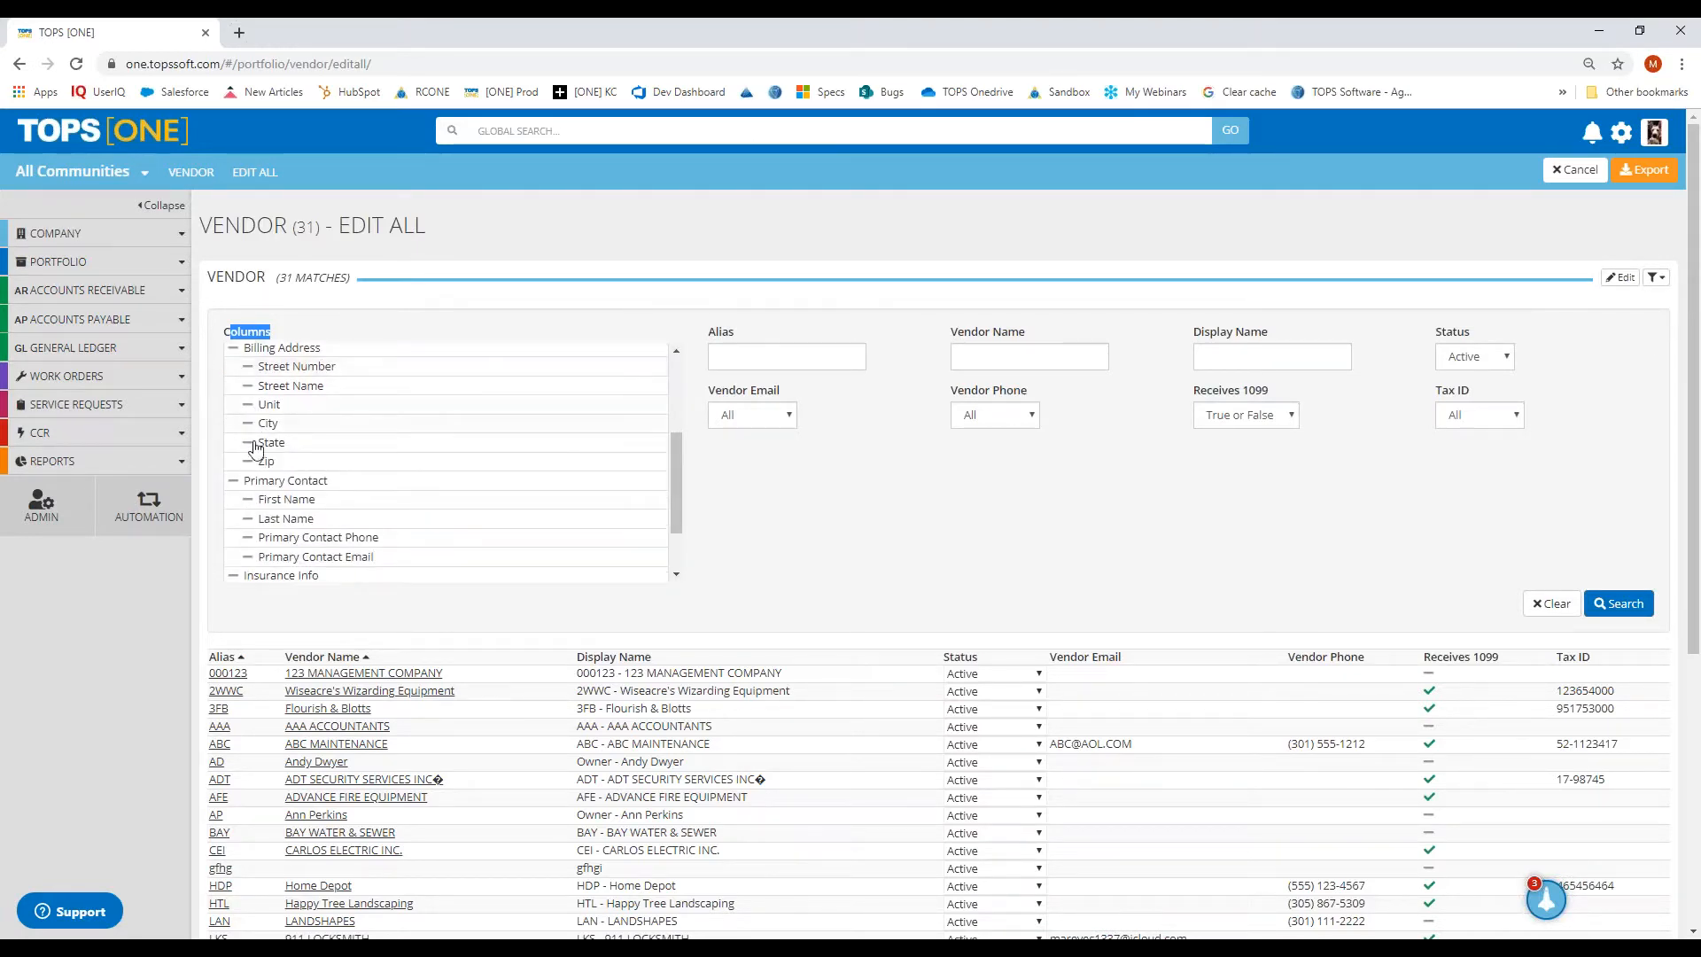
scroll(270, 493, "up", 2)
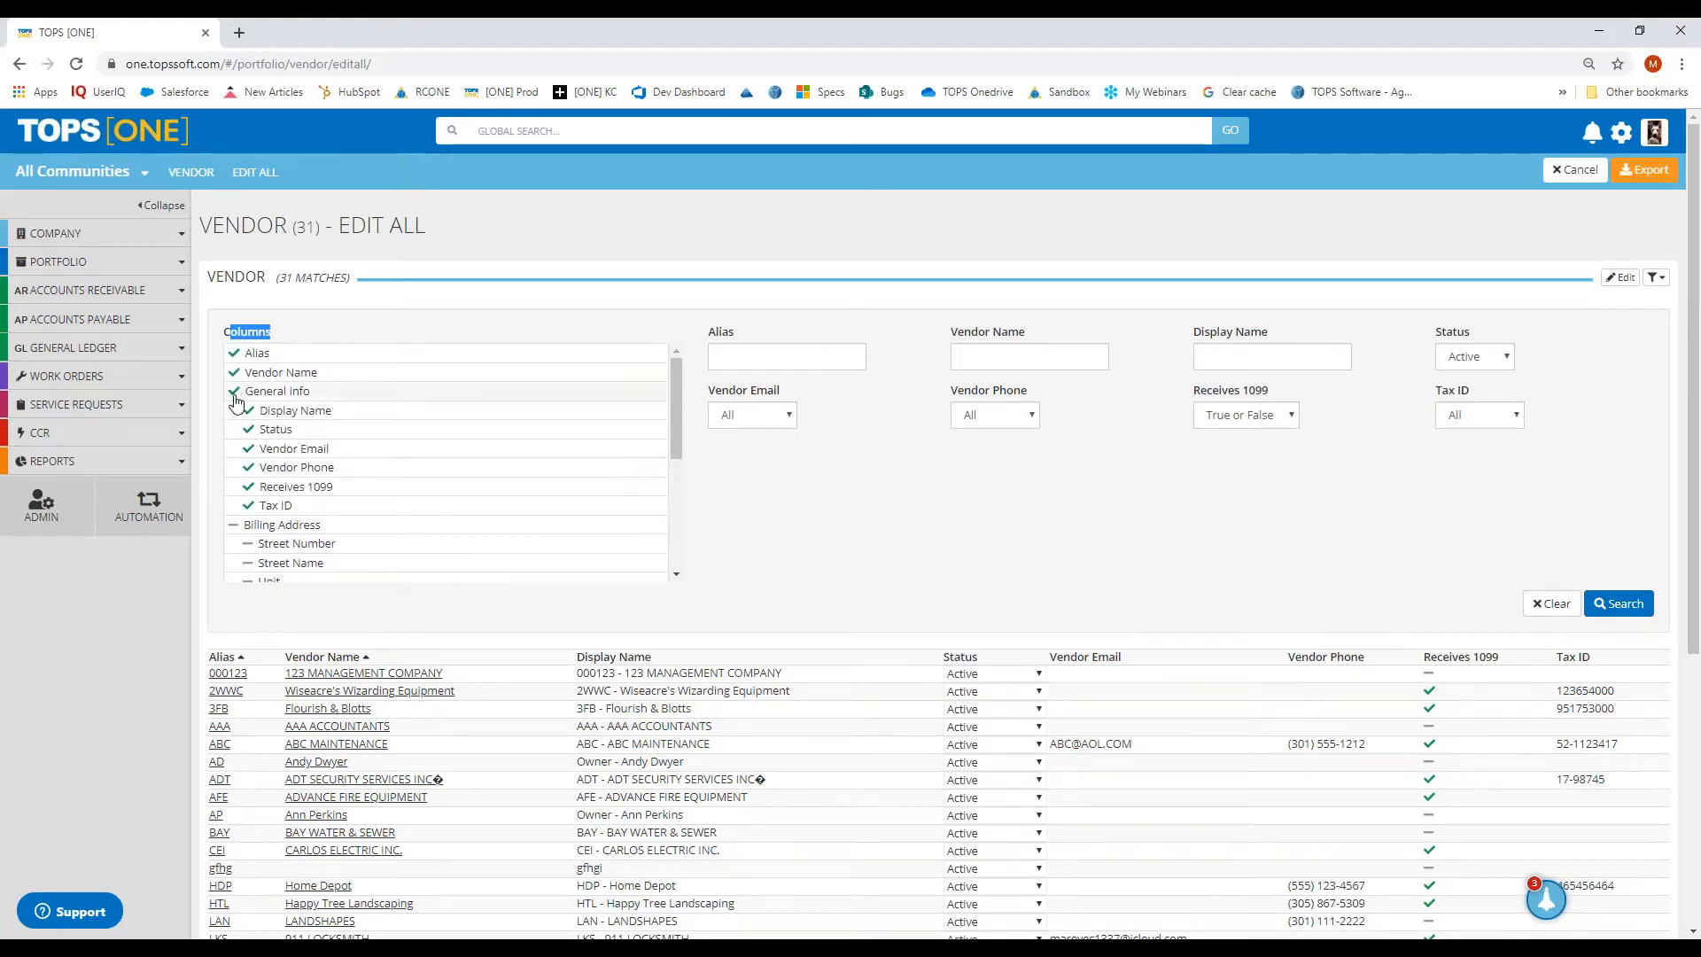
- Remove the Vendor Phone, Vendor Email, Status, Display Name, Tax ID and Receives 1099 columns from the vendor table
left_click(249, 467)
left_click(249, 450)
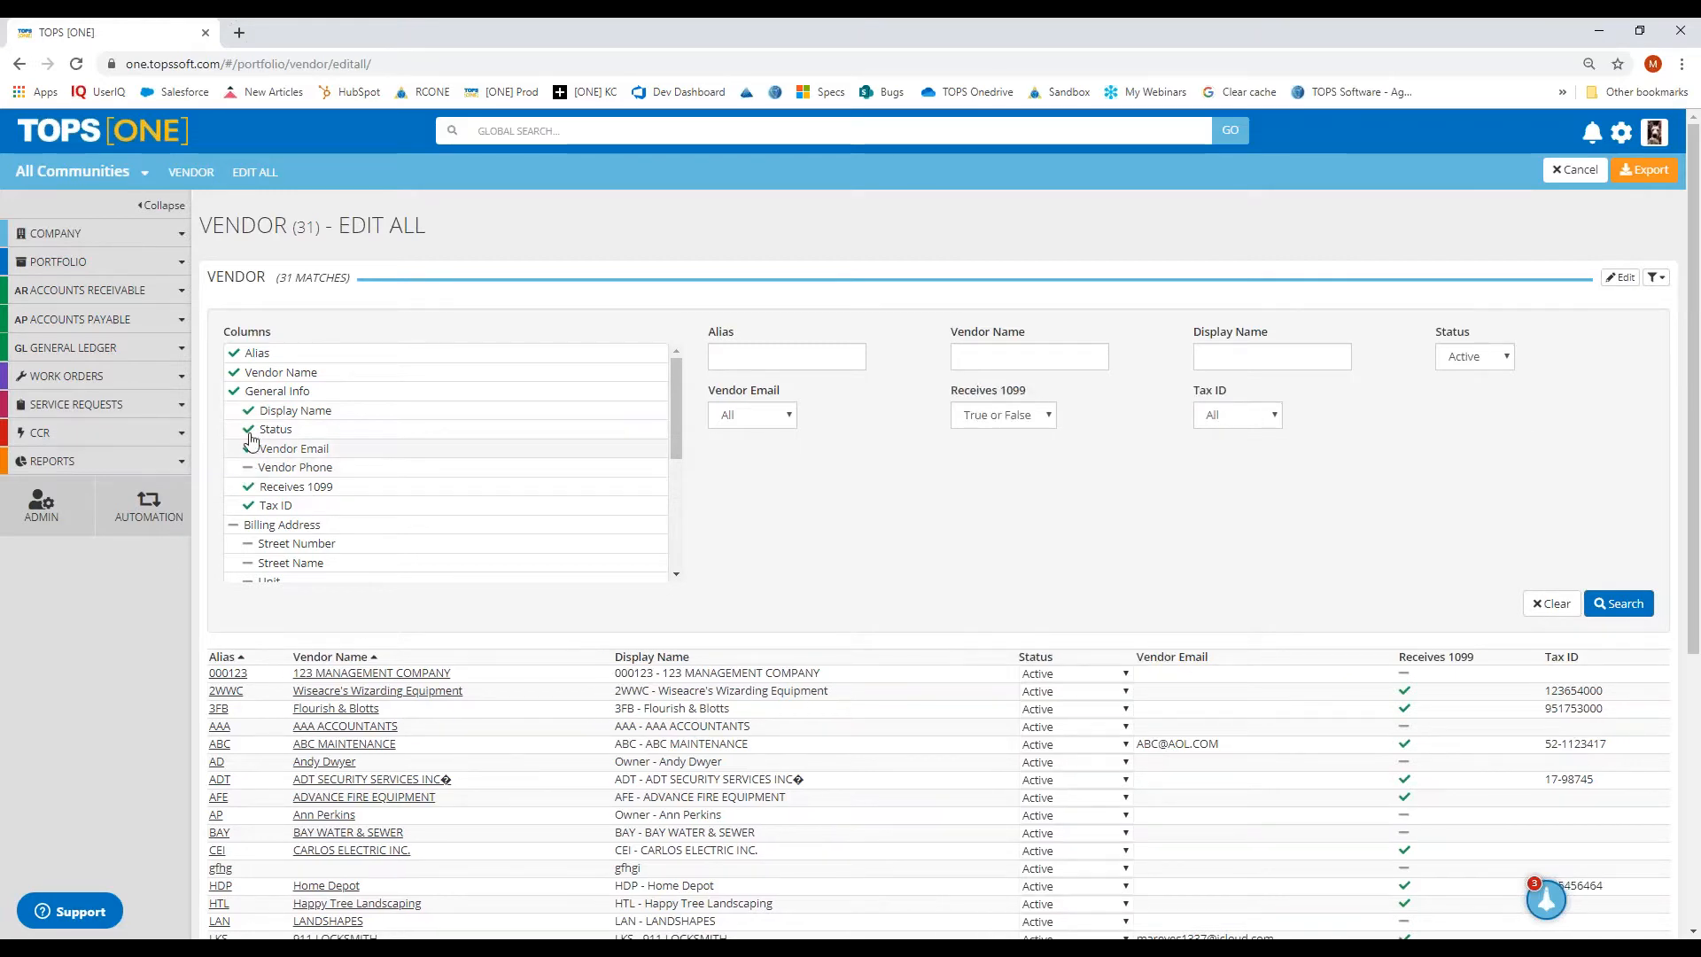
left_click(249, 430)
left_click(249, 412)
left_click(249, 506)
left_click(248, 486)
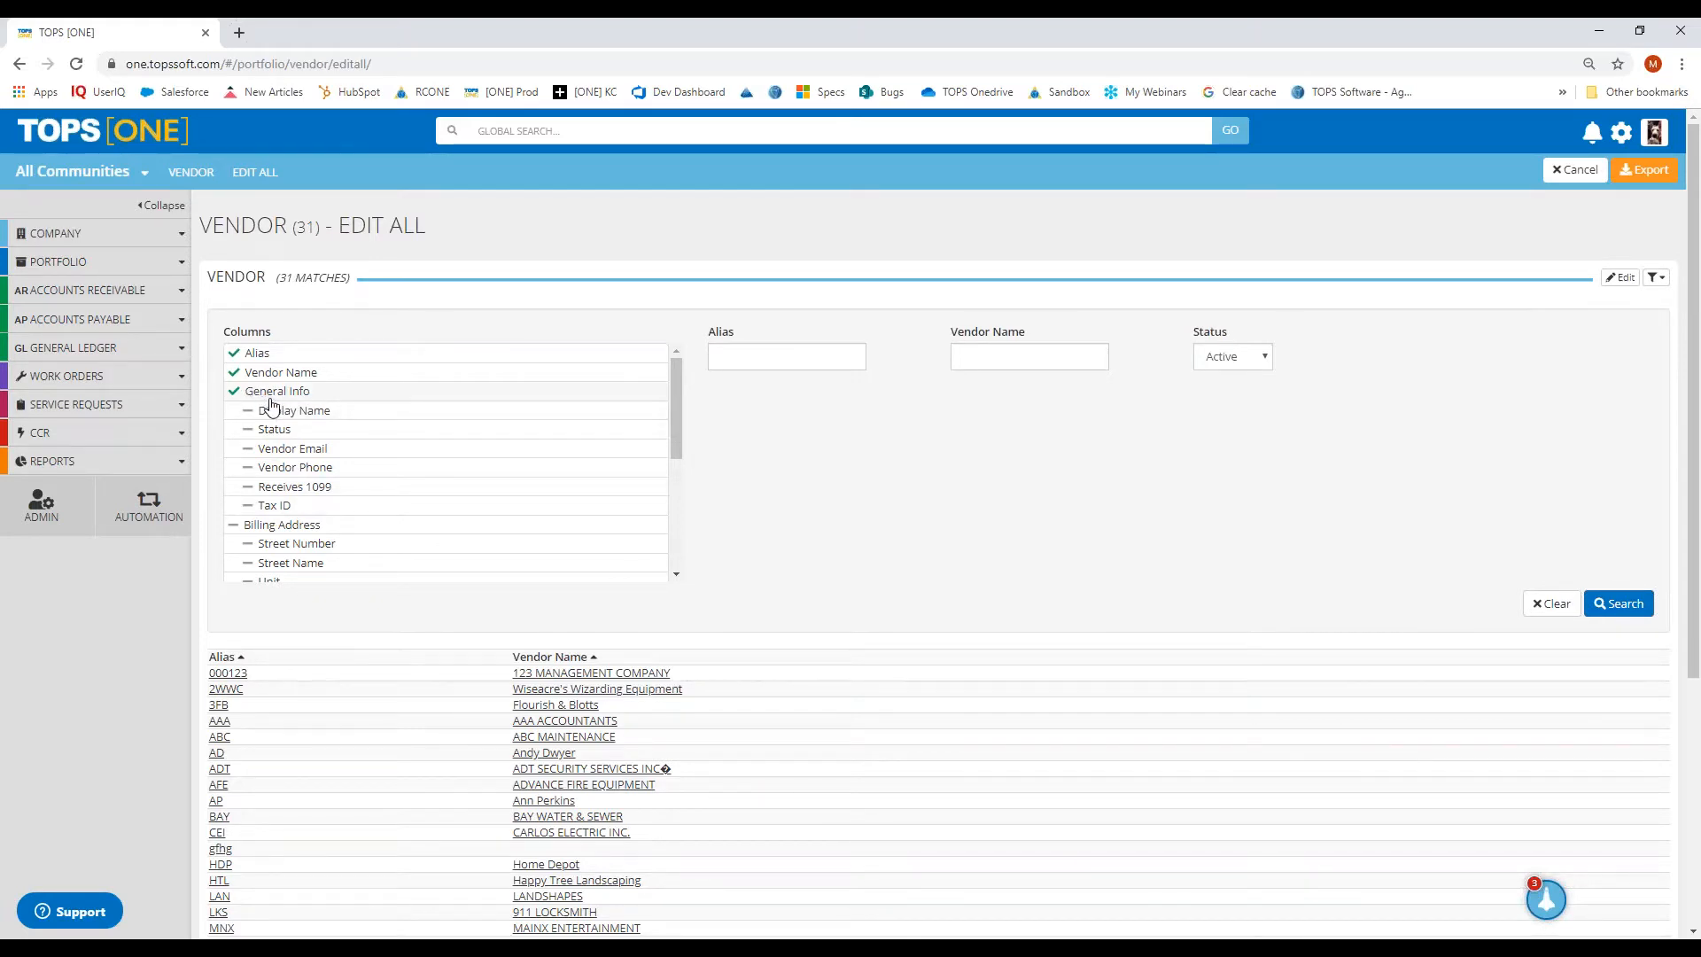
- Turn the General Info column group off and on again to include all of its columns
key("ctrl+plus")
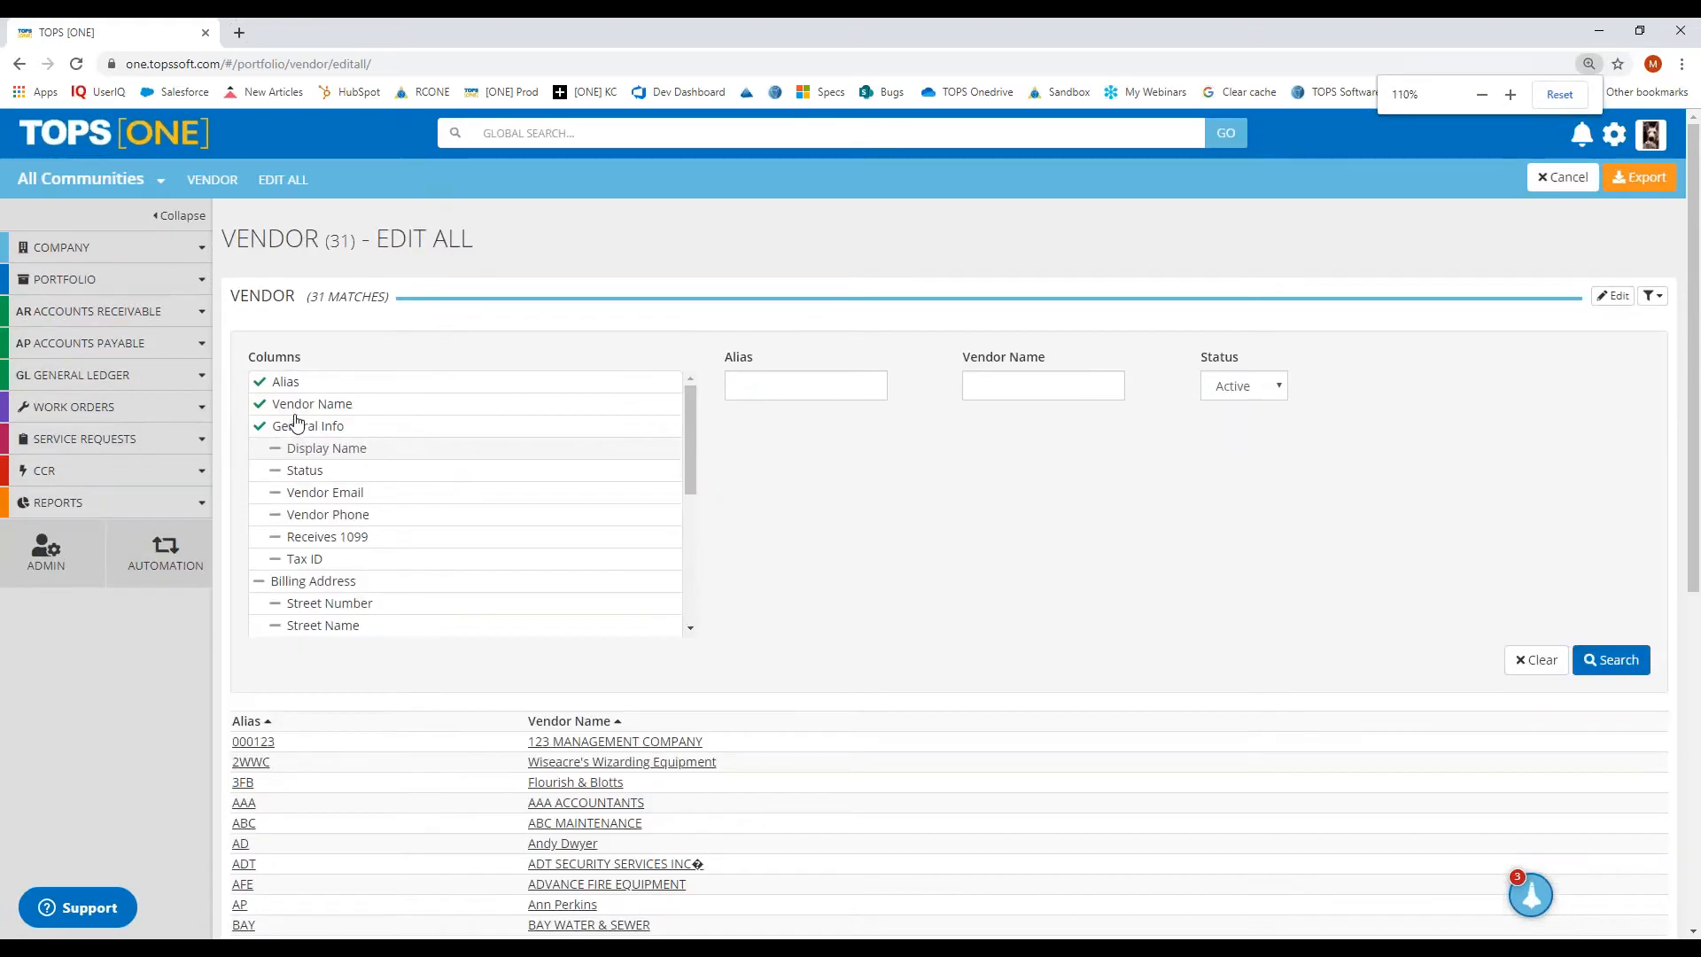
key("ctrl+plus")
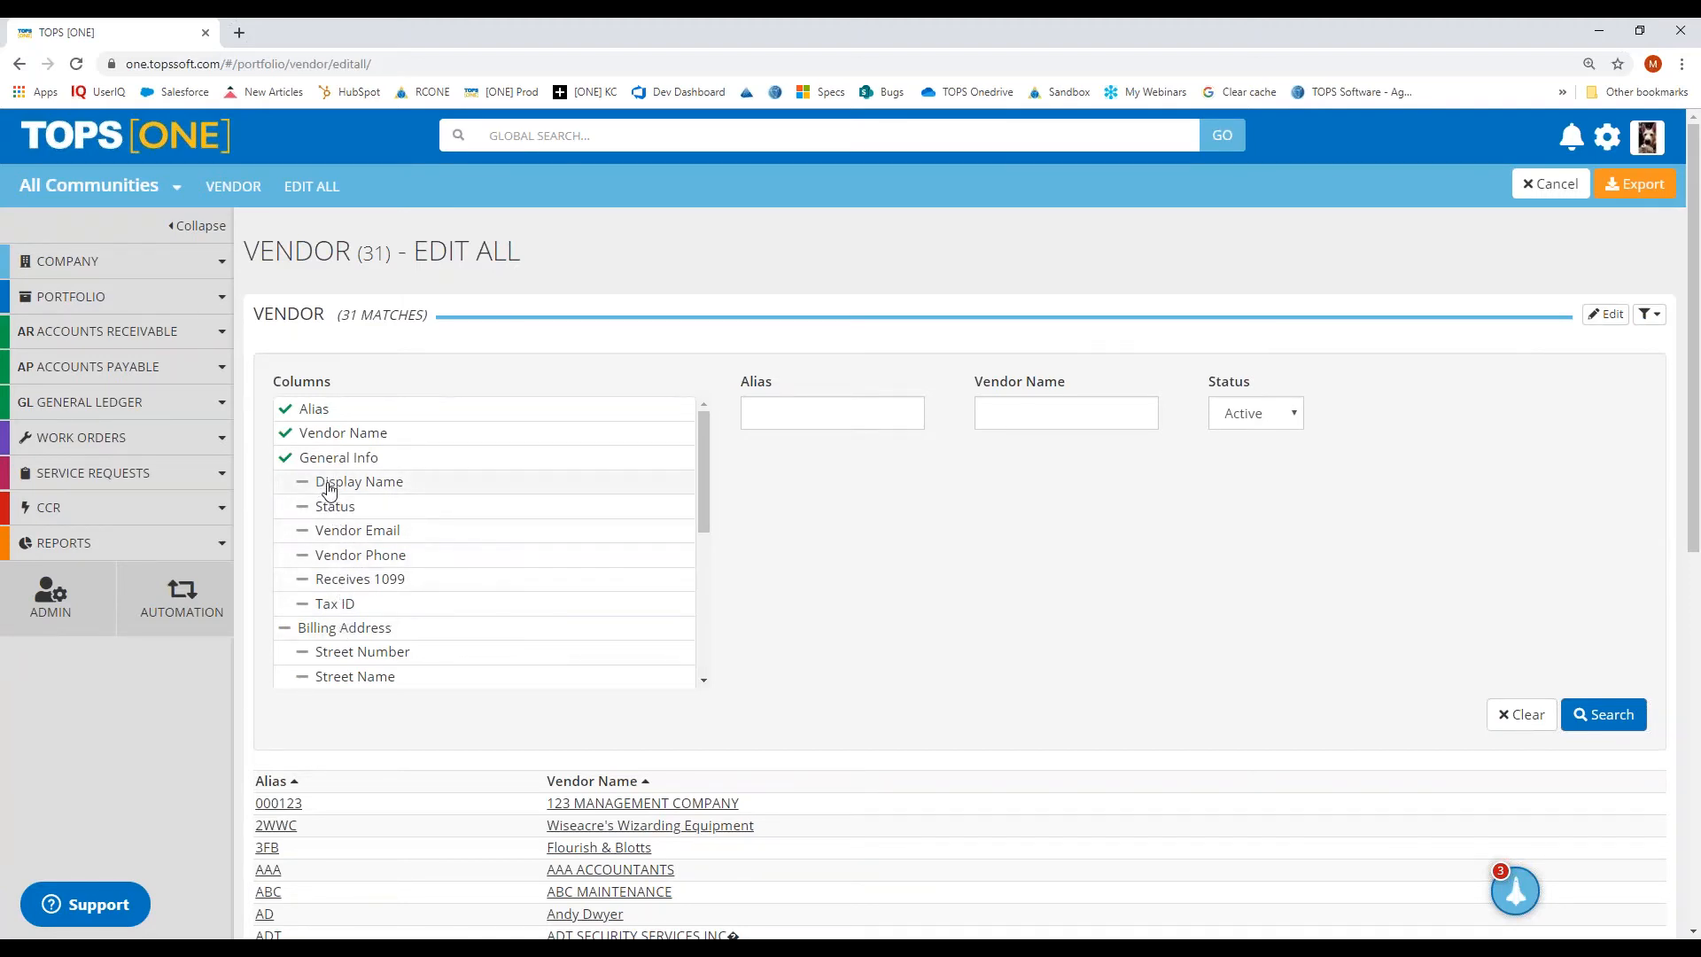
left_click(307, 461)
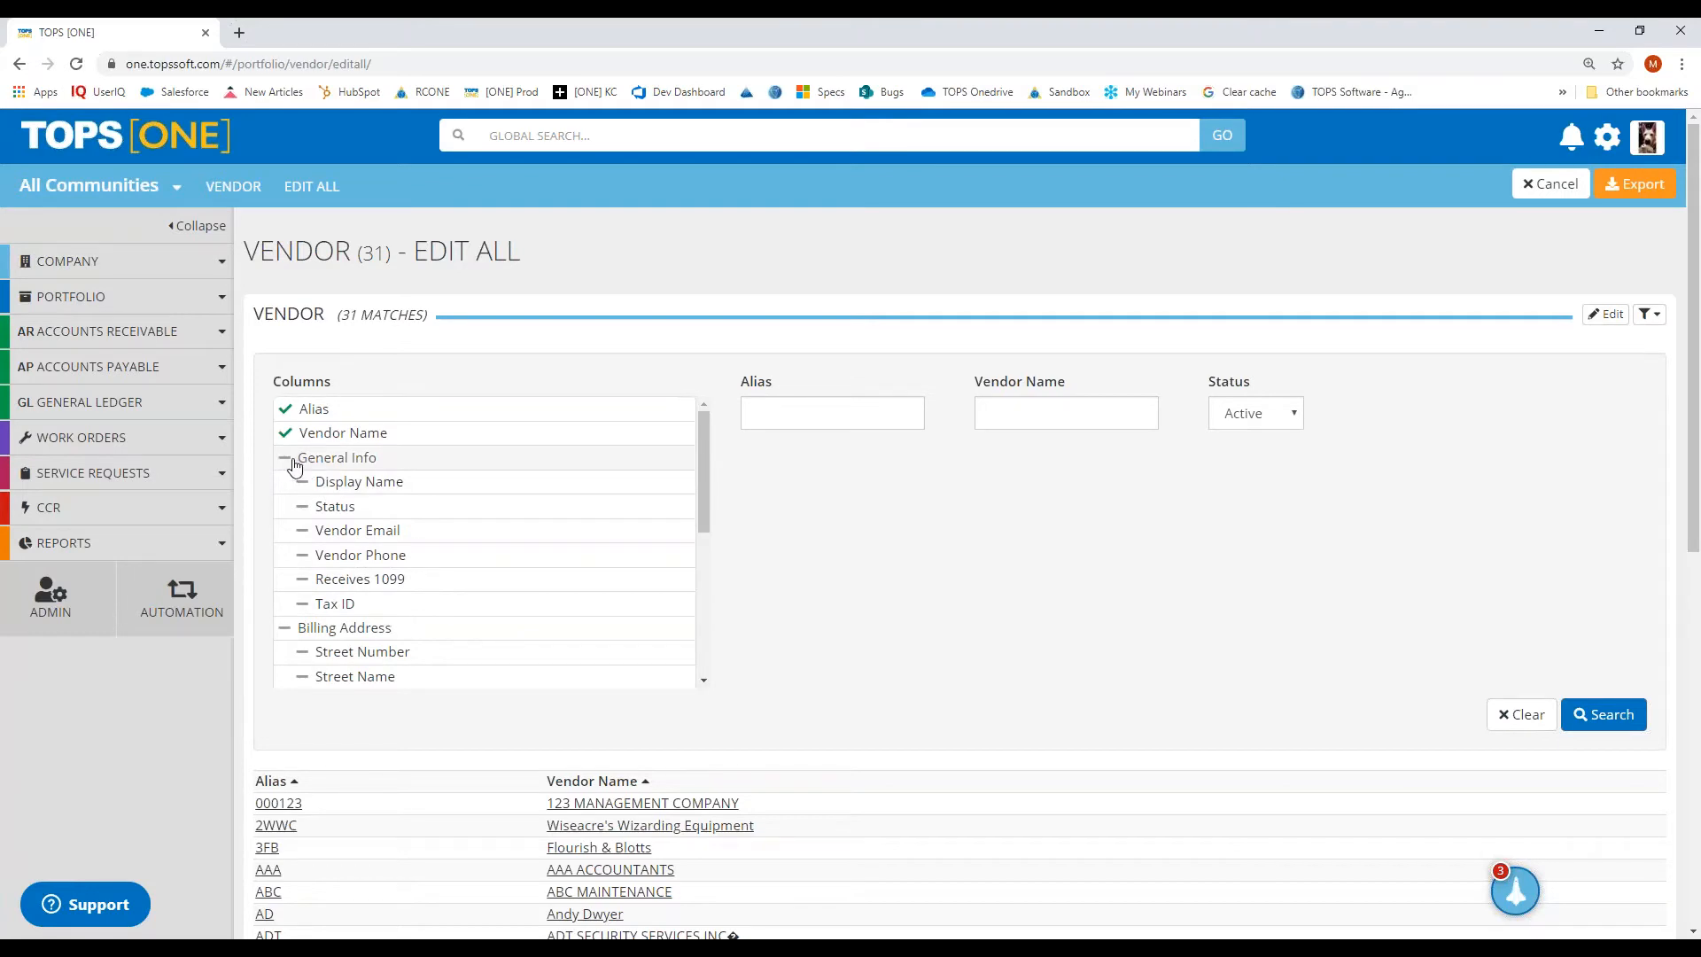
left_click(308, 461)
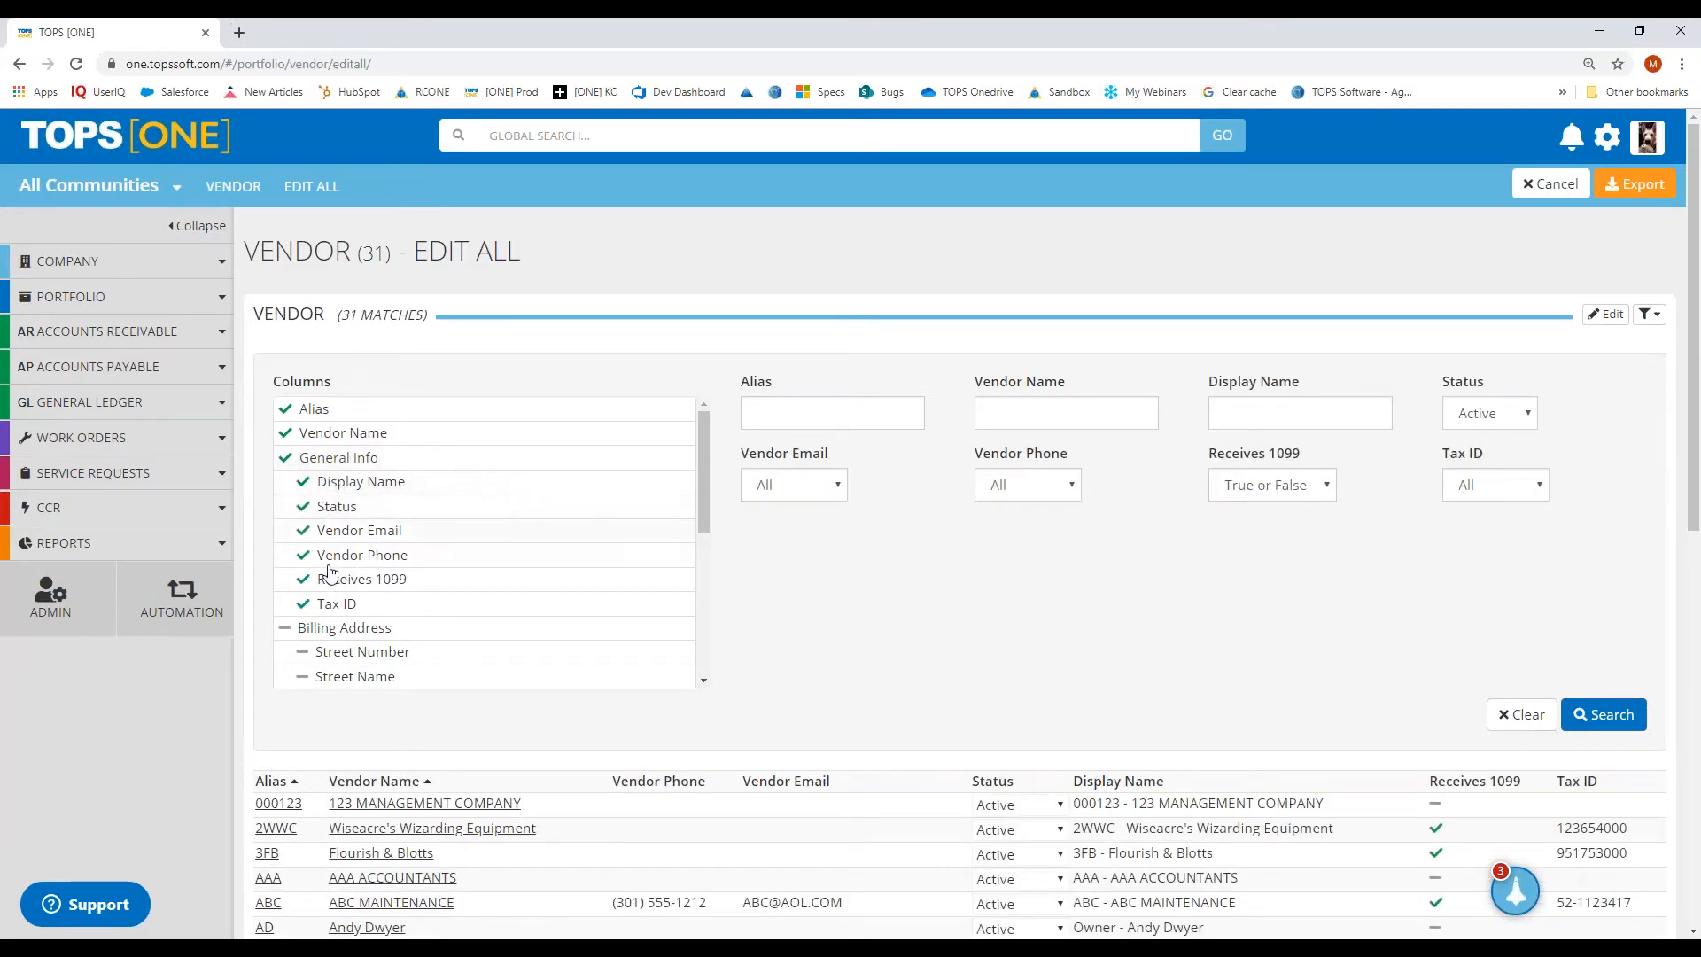
- Exclude the Status, Tax ID and Receives 1099 columns from the General Info group
left_click(309, 514)
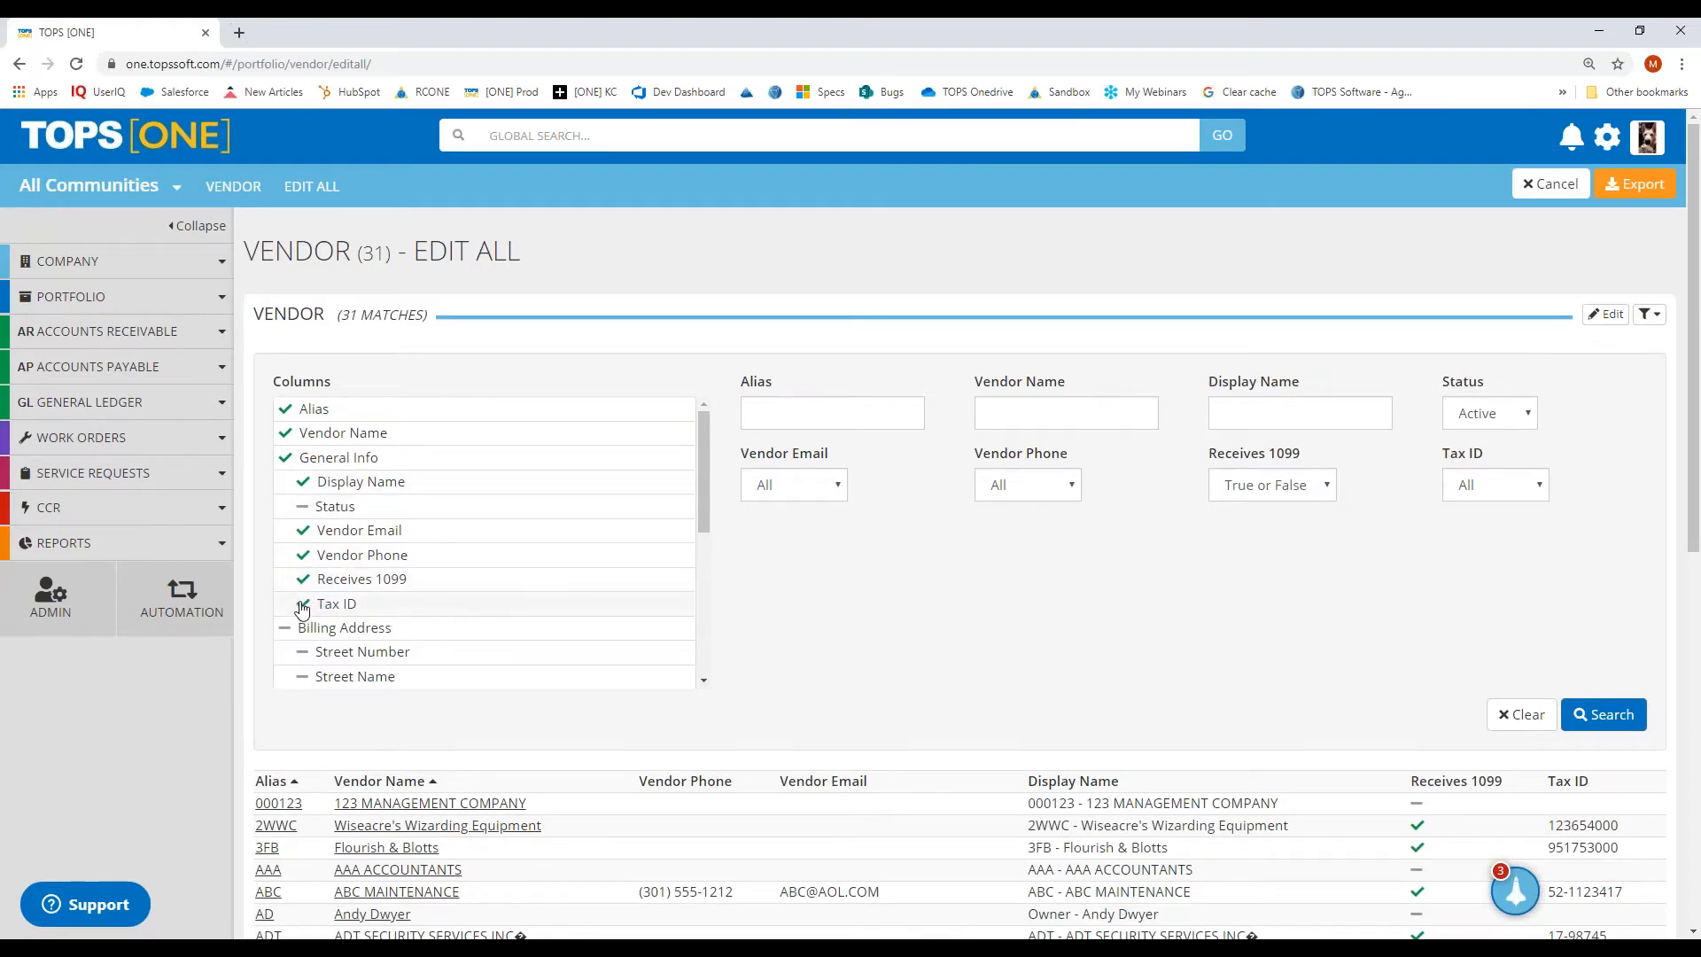
left_click(302, 606)
left_click(302, 579)
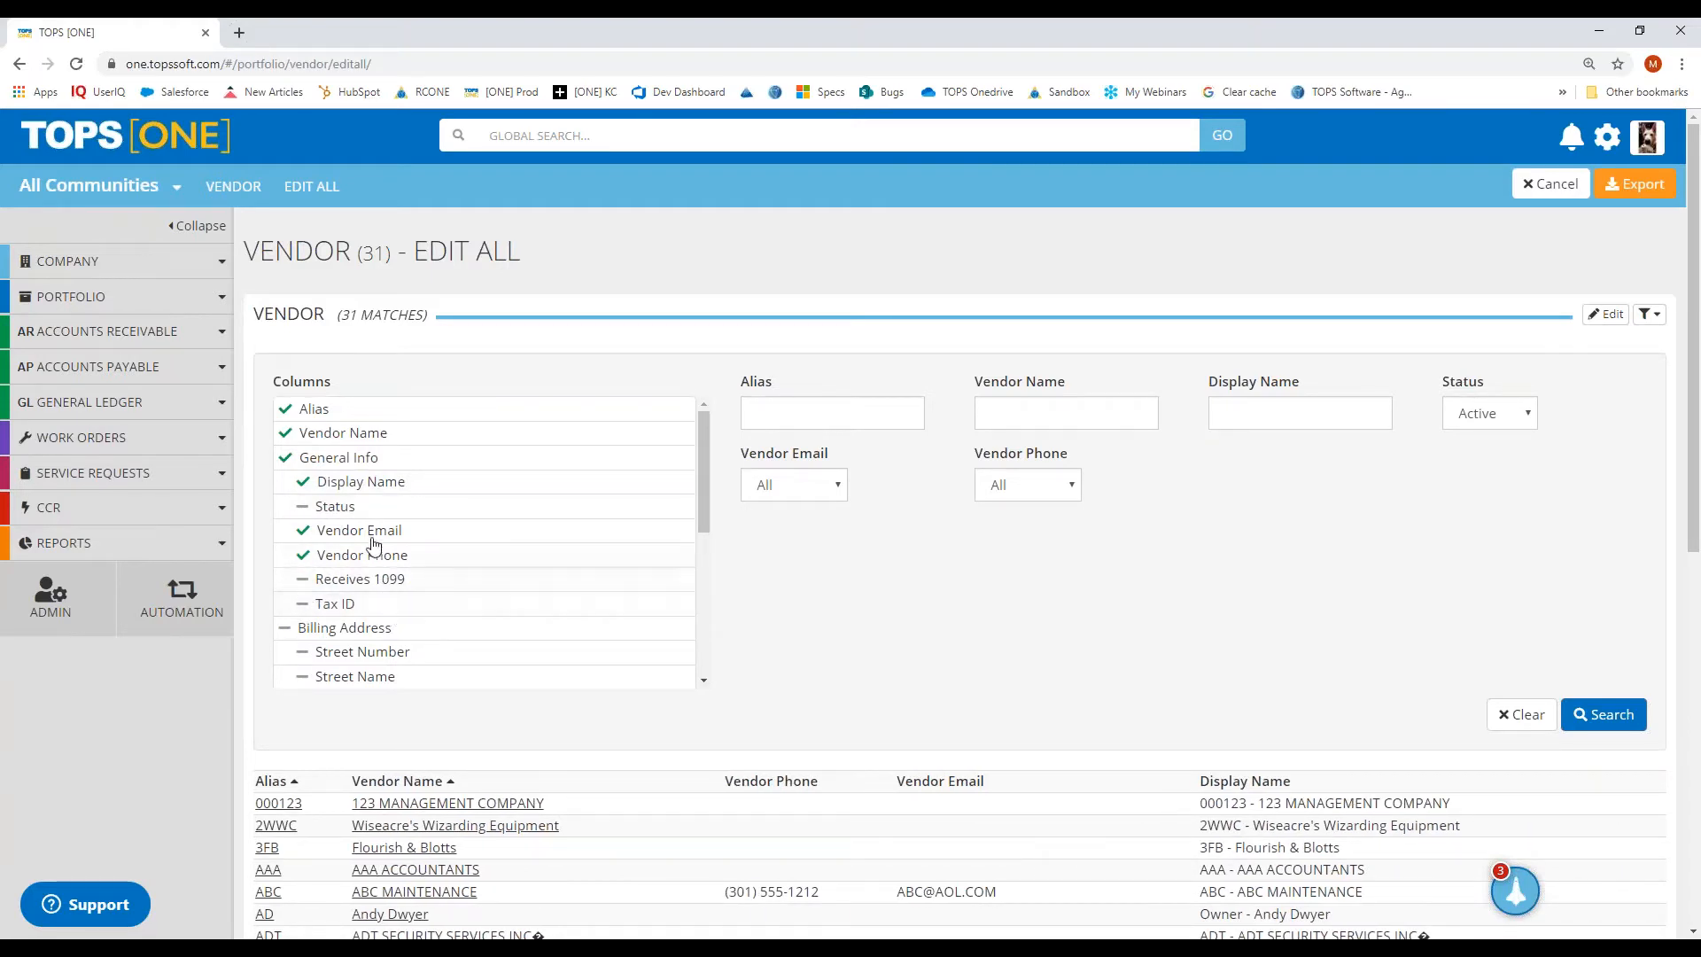
- Add the entire Billing Address column group to the vendor table
scroll(355, 513, "down", 1)
scroll(355, 512, "down", 1)
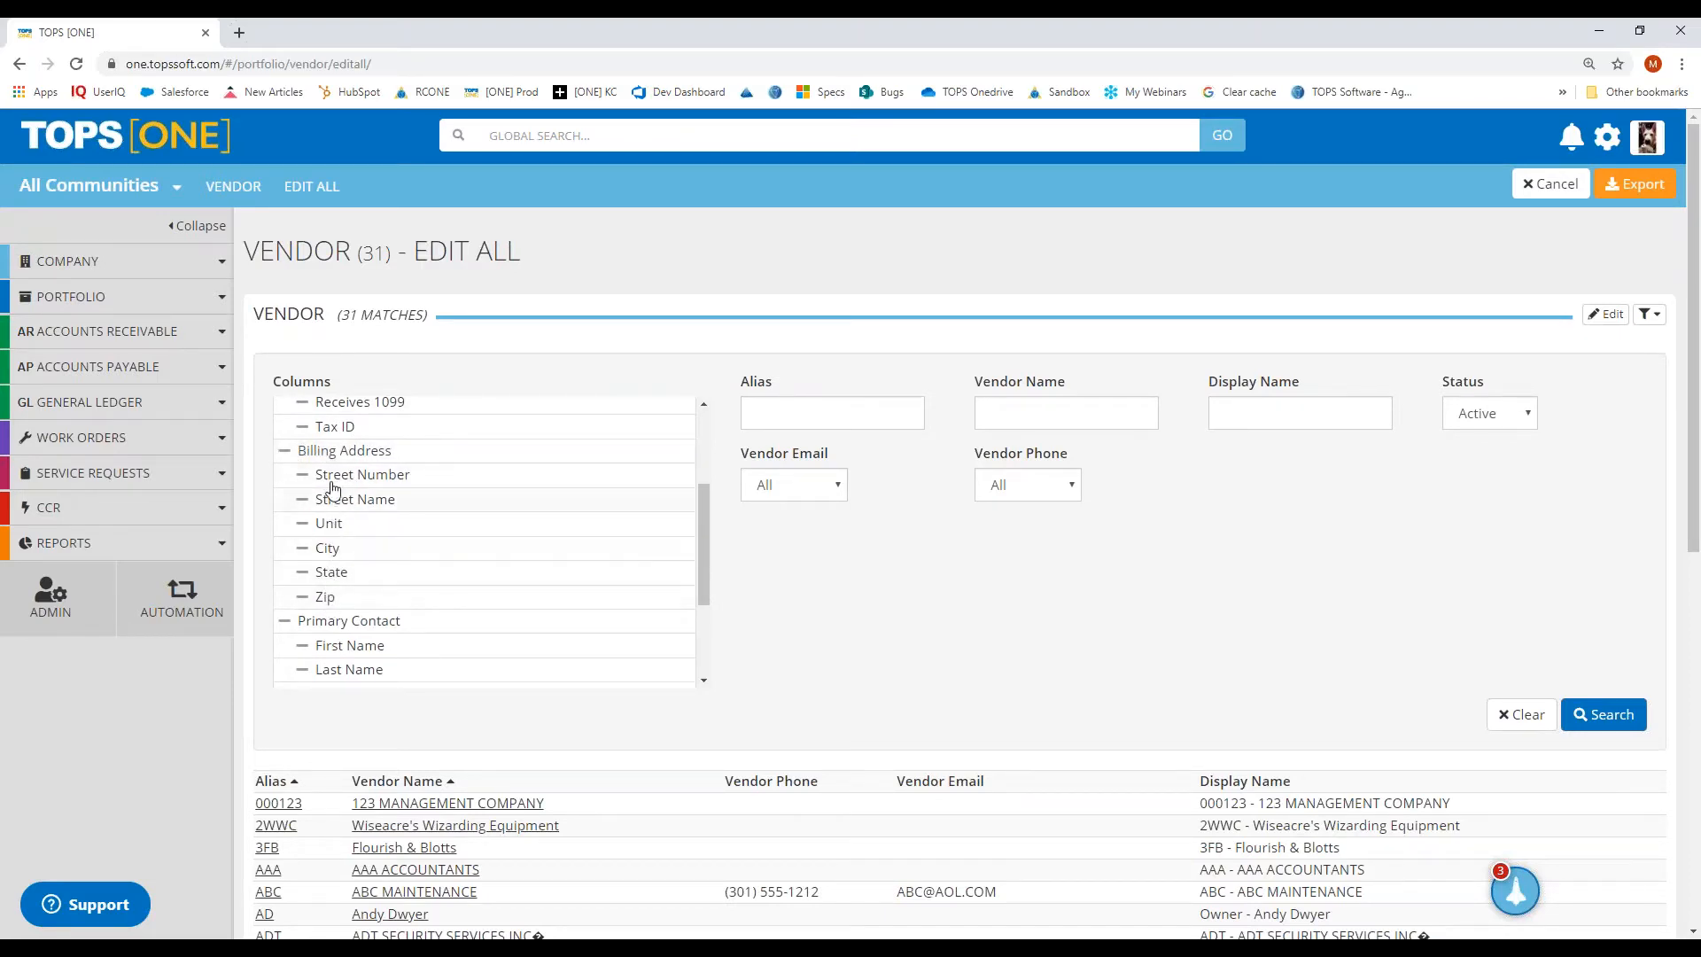
scroll(334, 479, "down", 1)
scroll(334, 469, "up", 2)
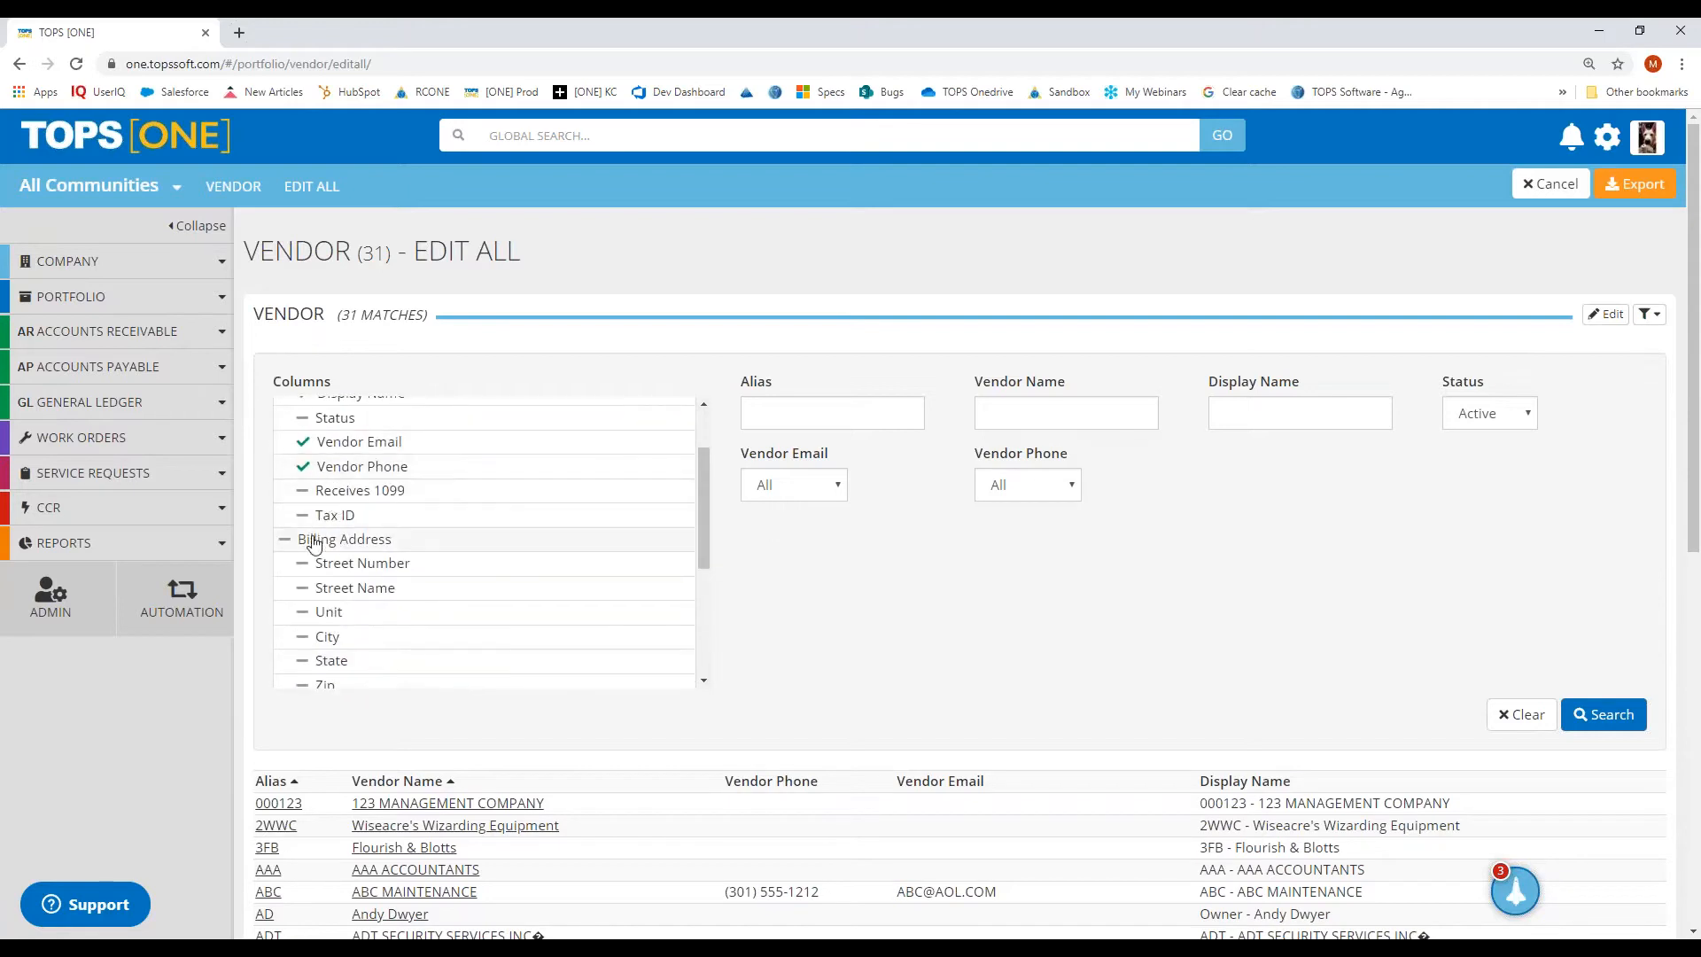
left_click(386, 542)
scroll(390, 549, "down", 1)
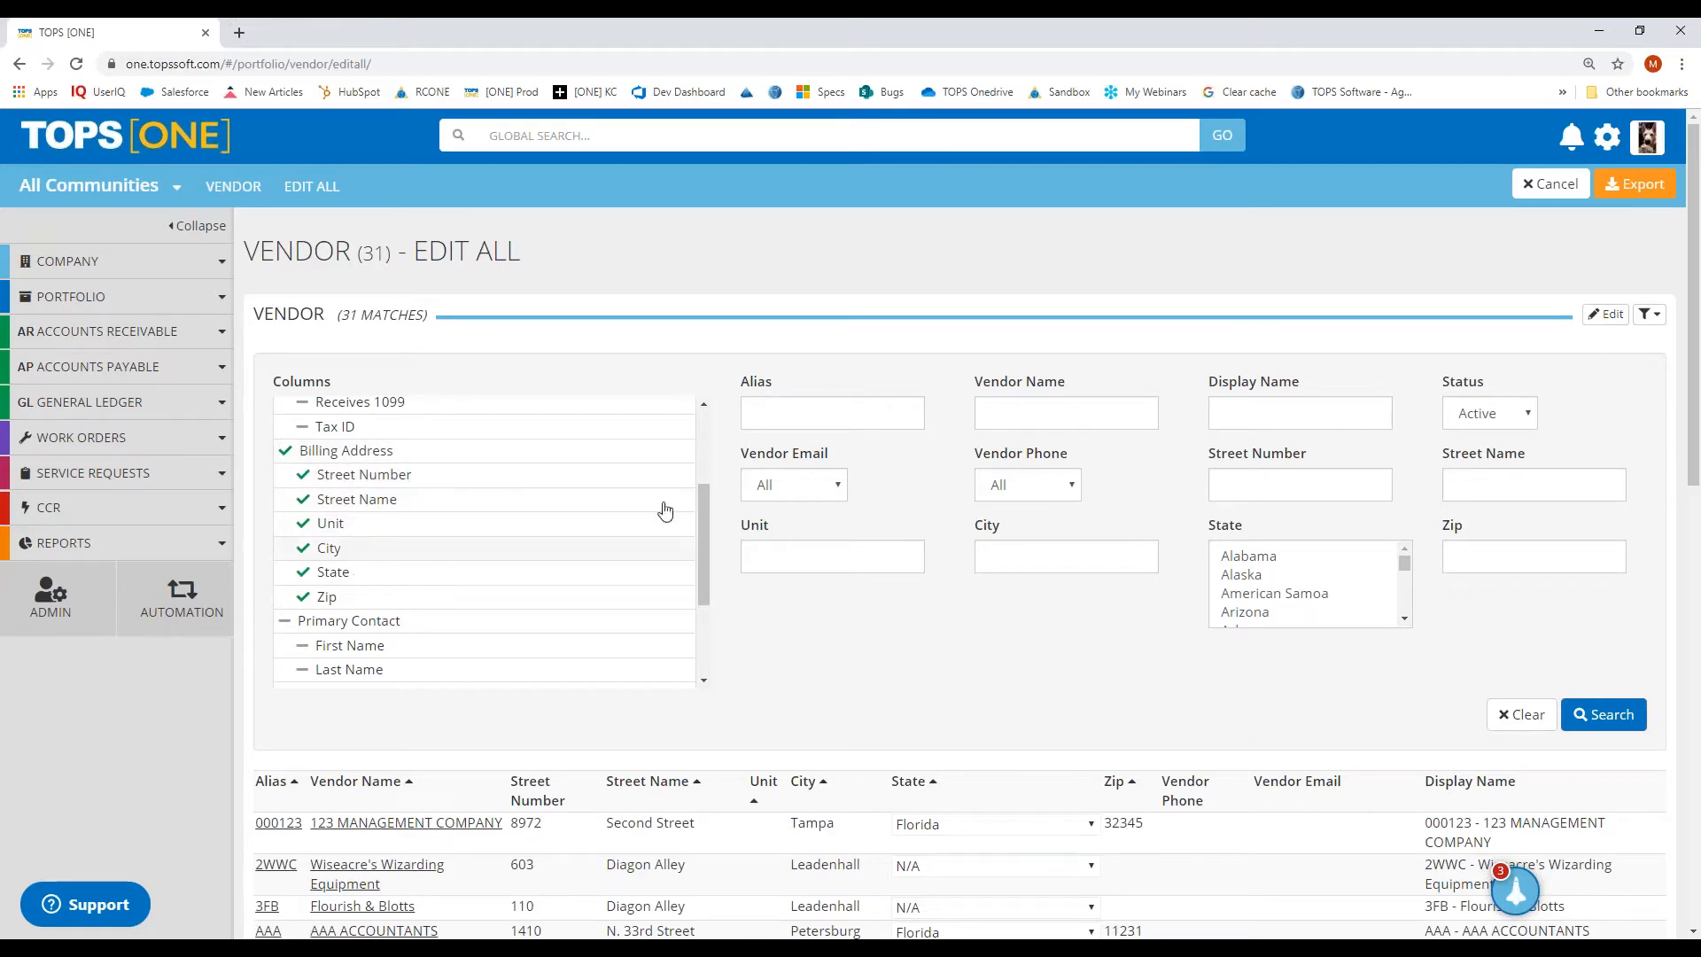
- Set the State filter of the vendor search to Florida
double_click(755, 383)
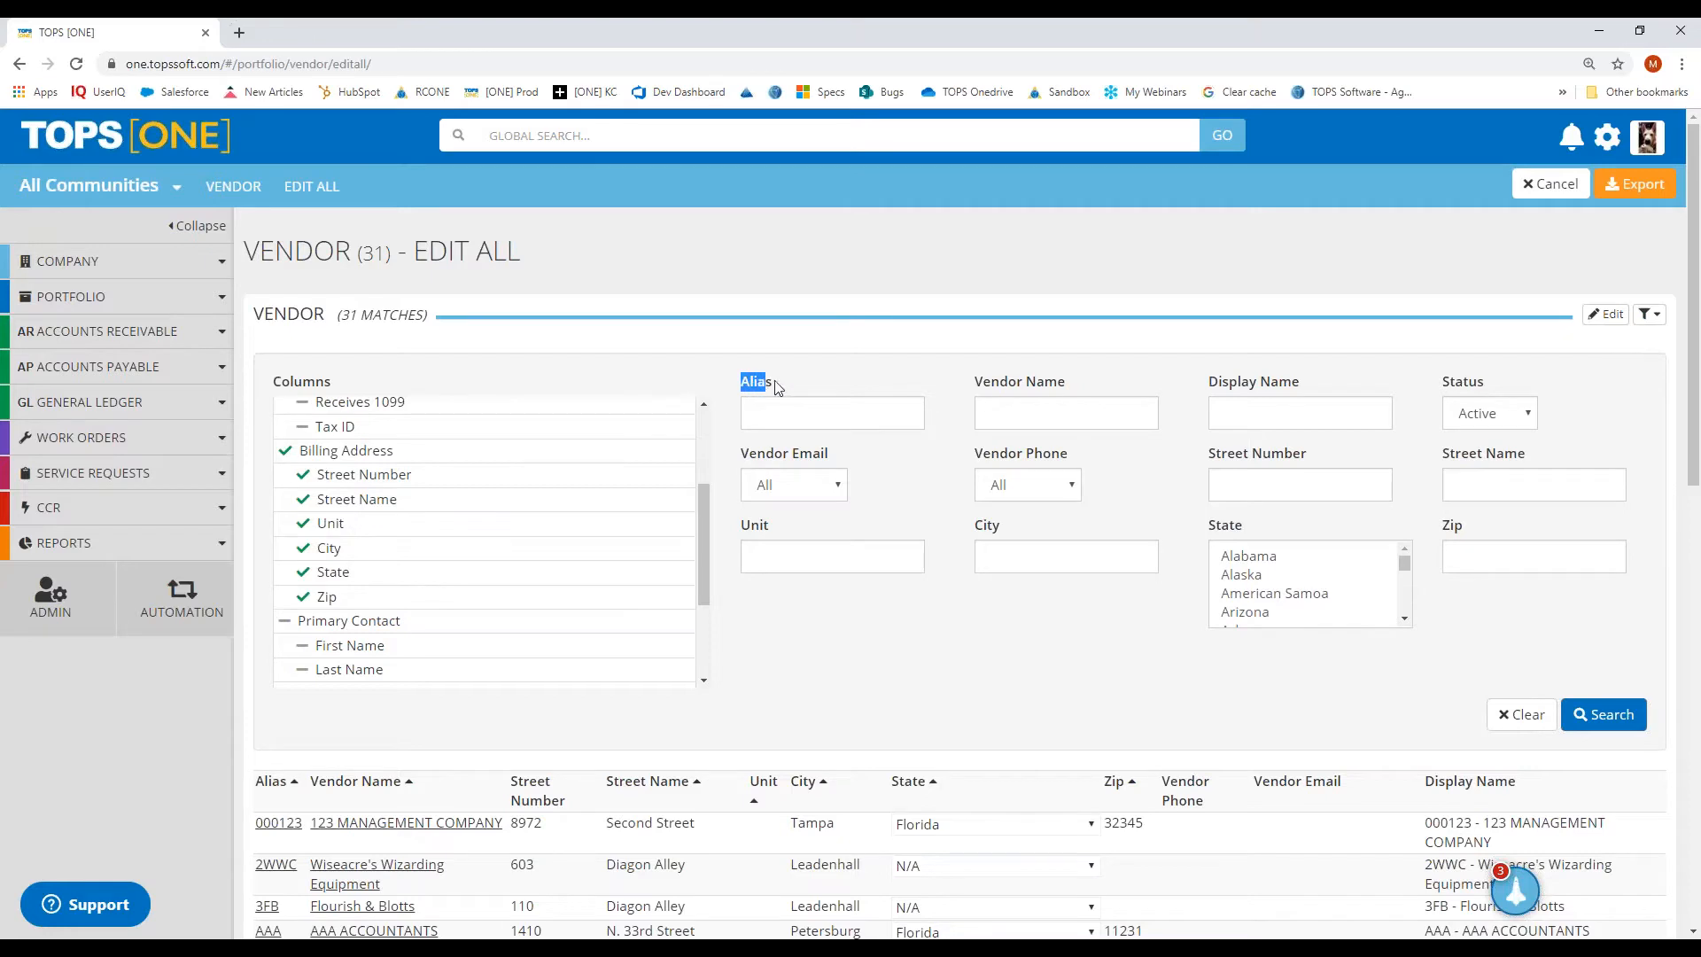
scroll(744, 814, "down", 2)
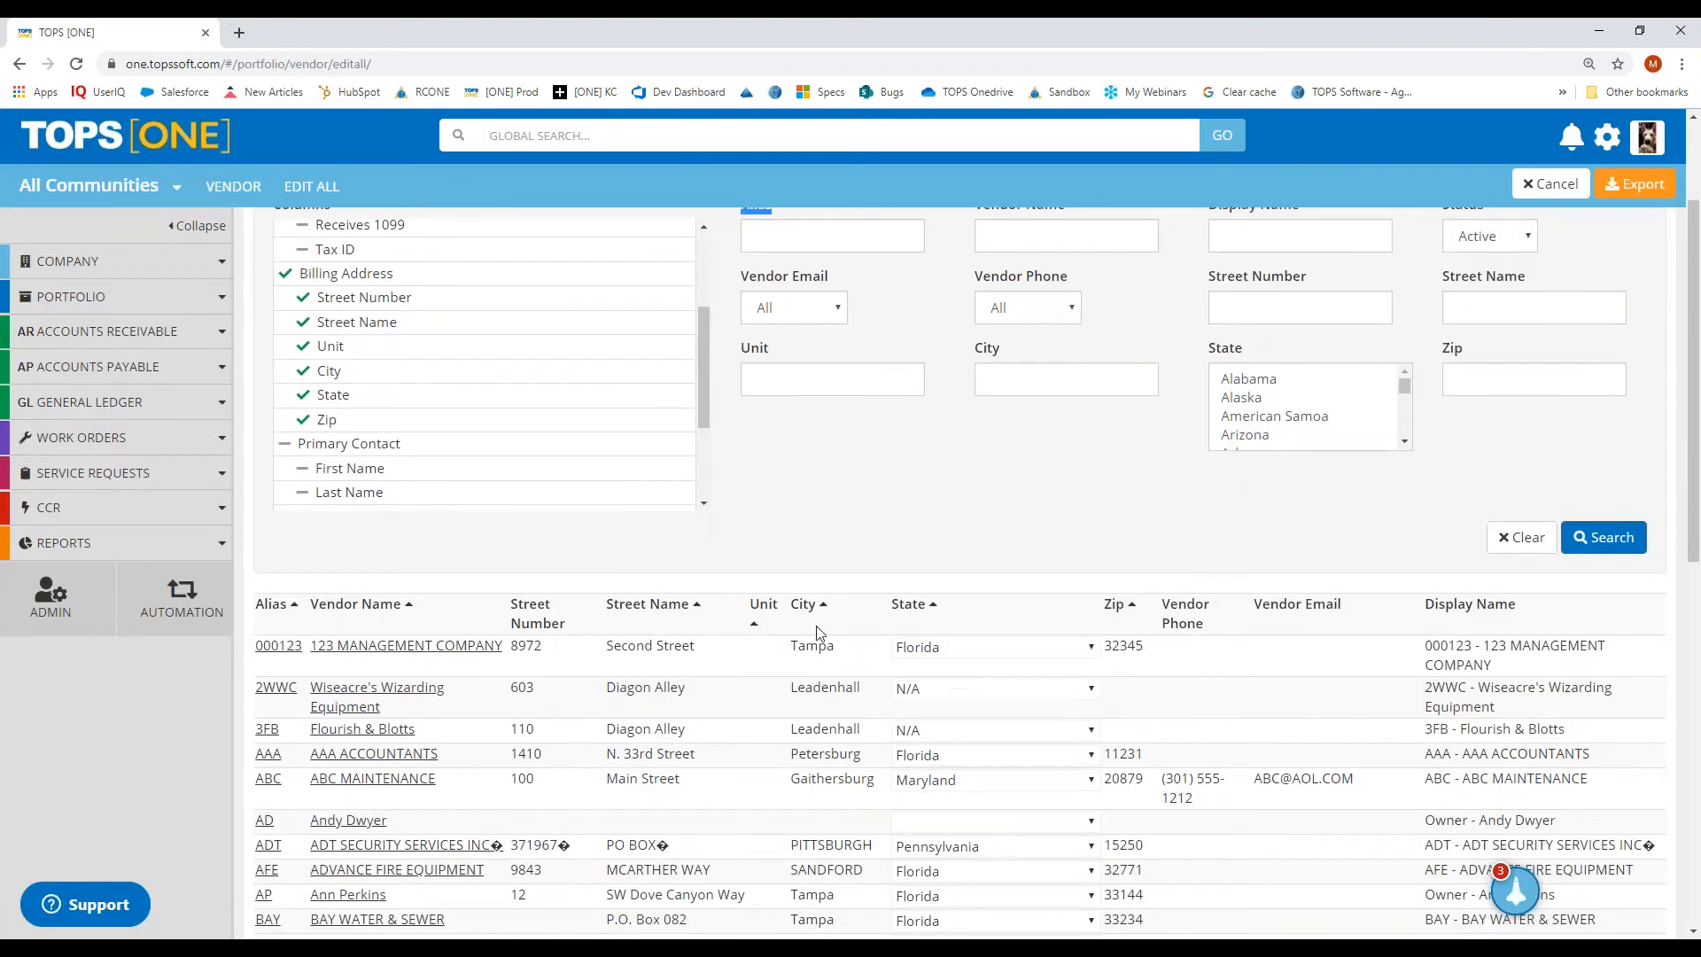
scroll(943, 558, "up", 1)
left_click(934, 568)
left_click_drag(1250, 442, 1201, 445)
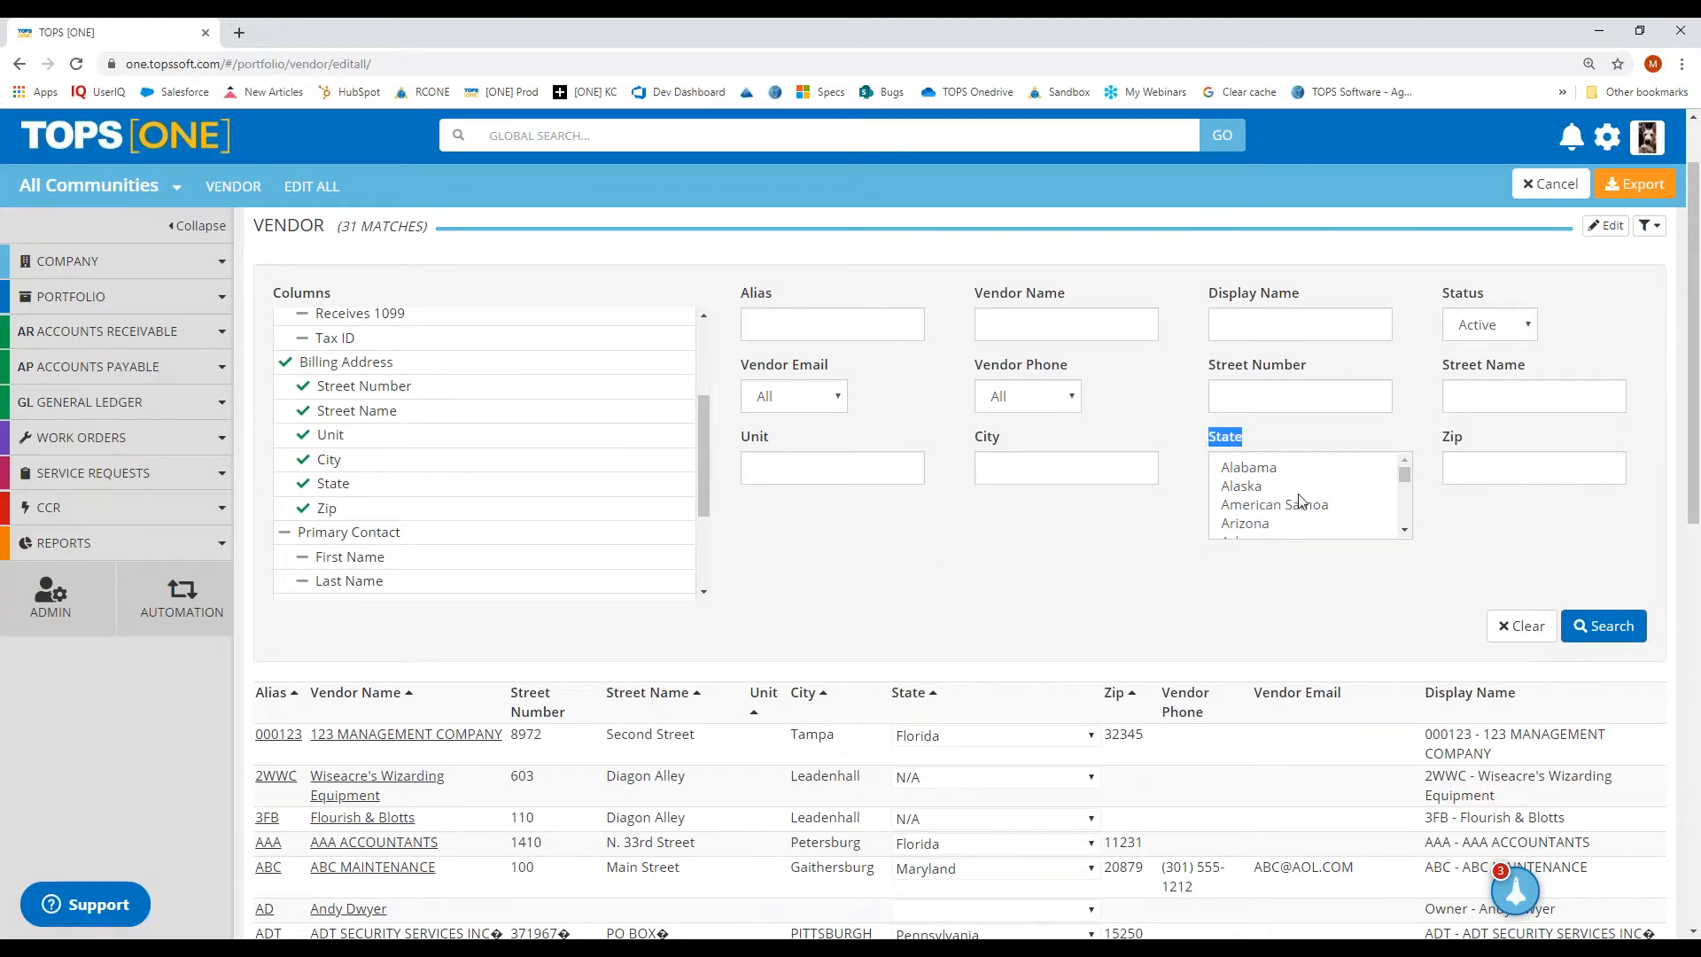
scroll(1298, 506, "down", 3)
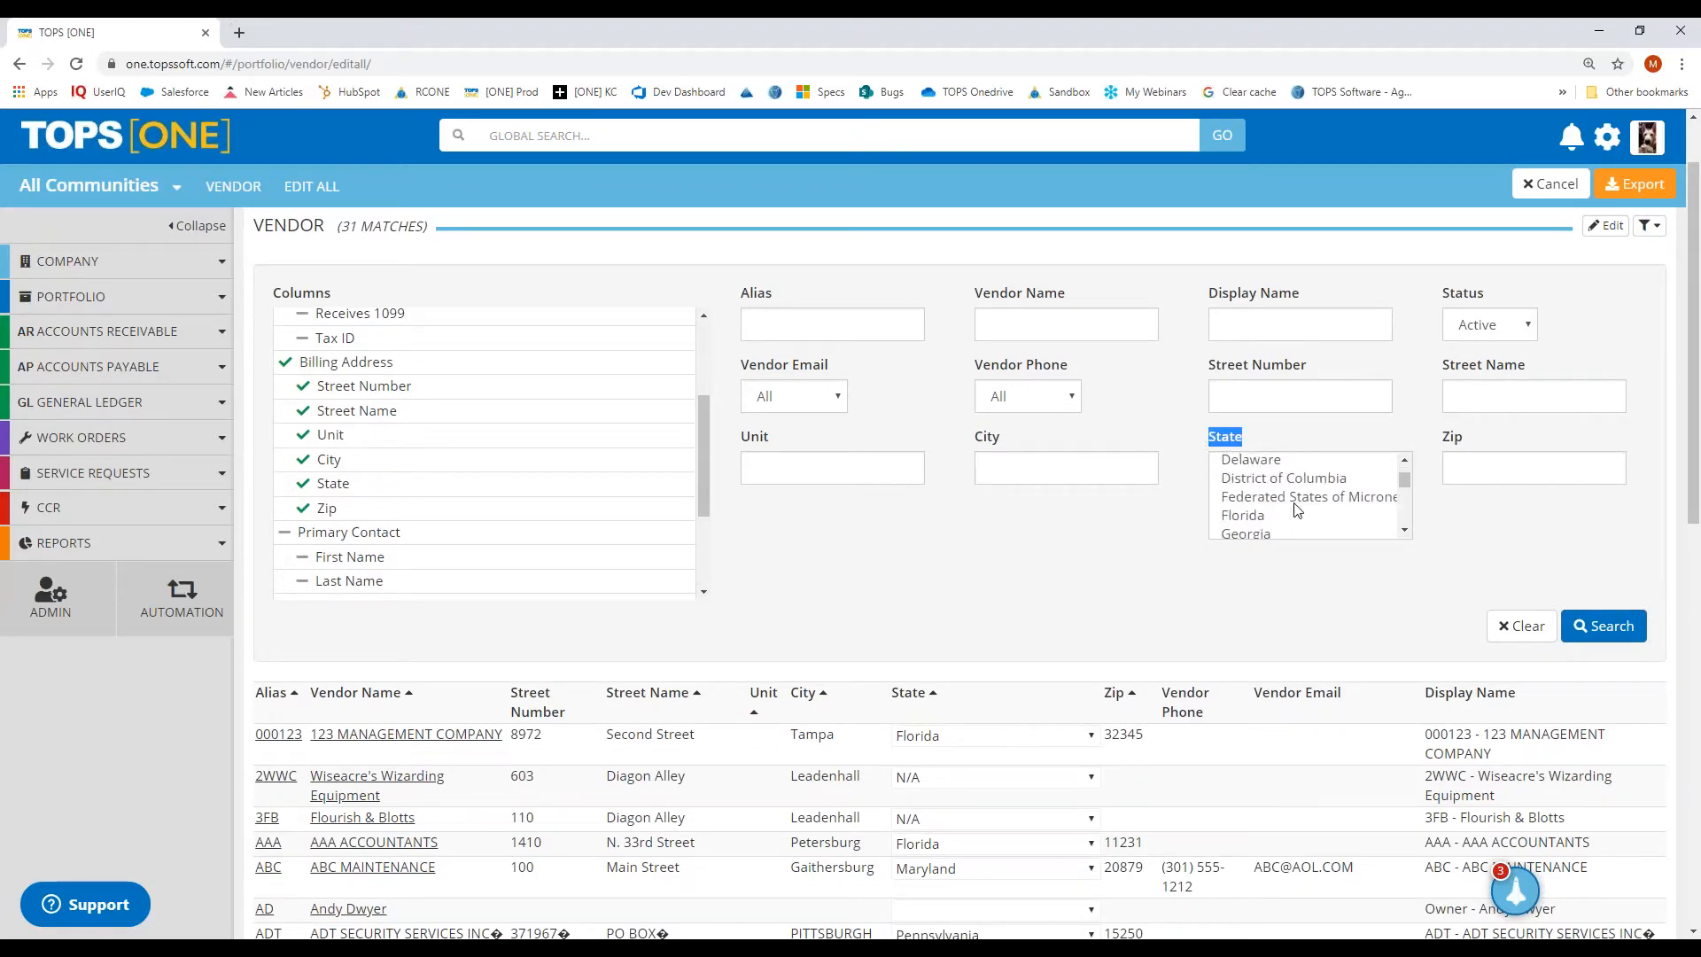
left_click(1249, 502)
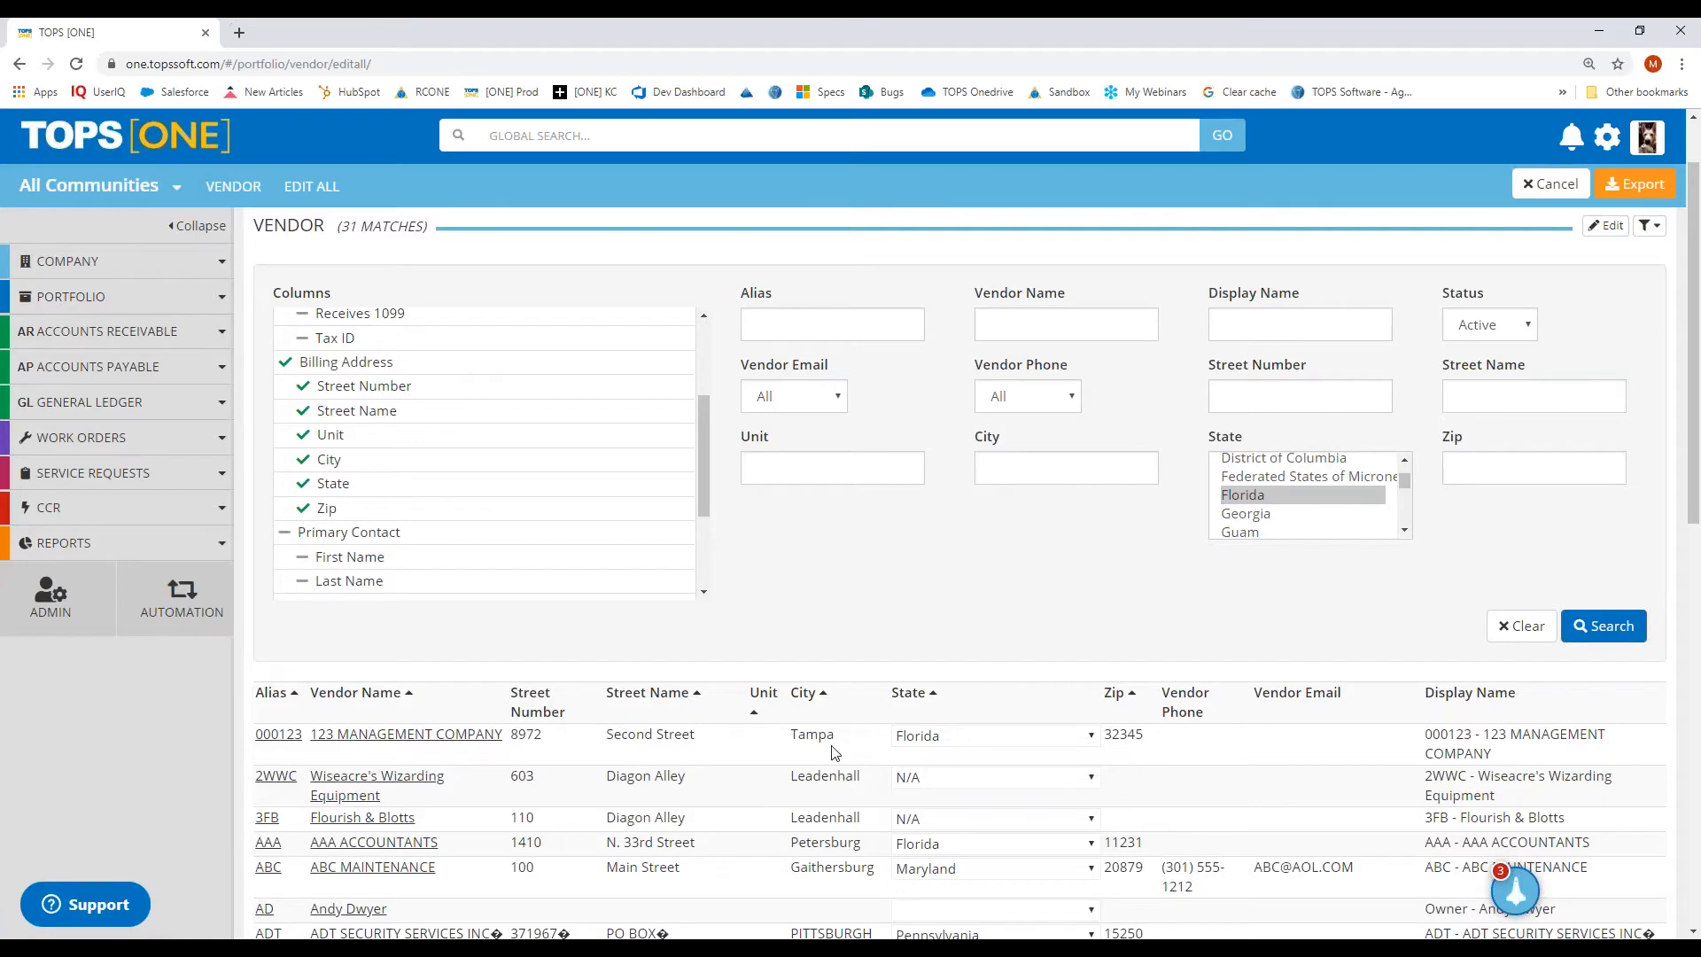
- Set the City filter of the vendor search to Tampa
scroll(834, 752, "down", 2)
scroll(1024, 562, "up", 4)
left_click(1024, 562)
type("Tam")
left_click(987, 685)
left_click_drag(754, 390, 1259, 622)
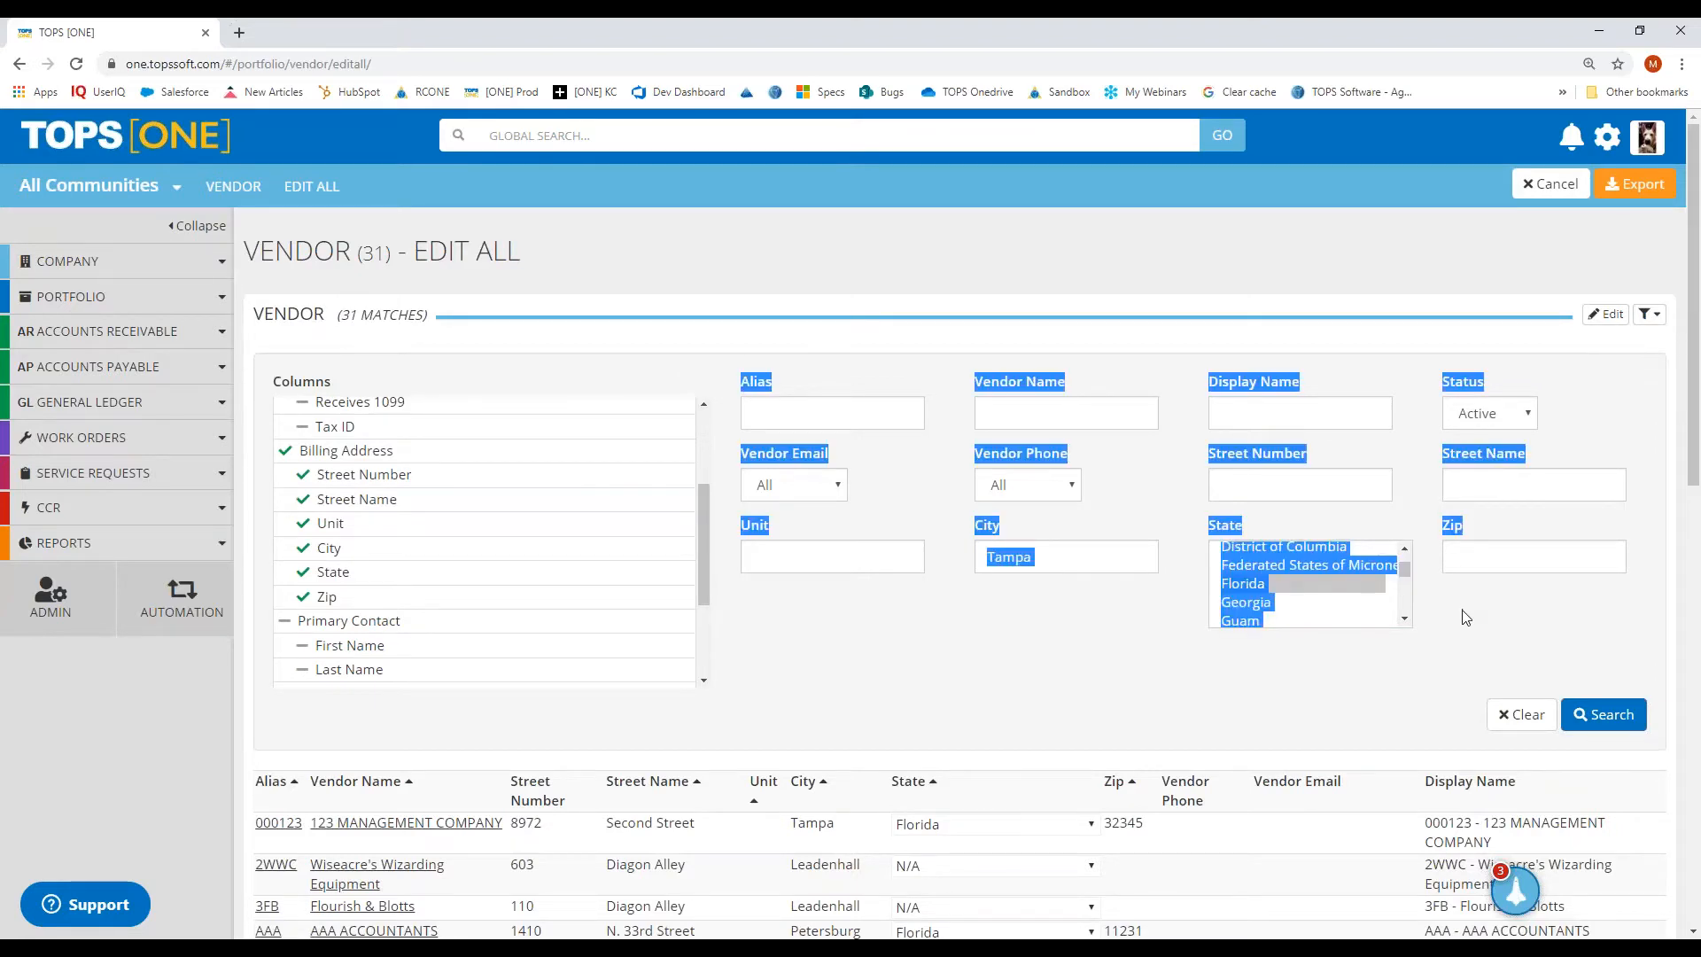
left_click(1042, 663)
scroll(699, 683, "down", 2)
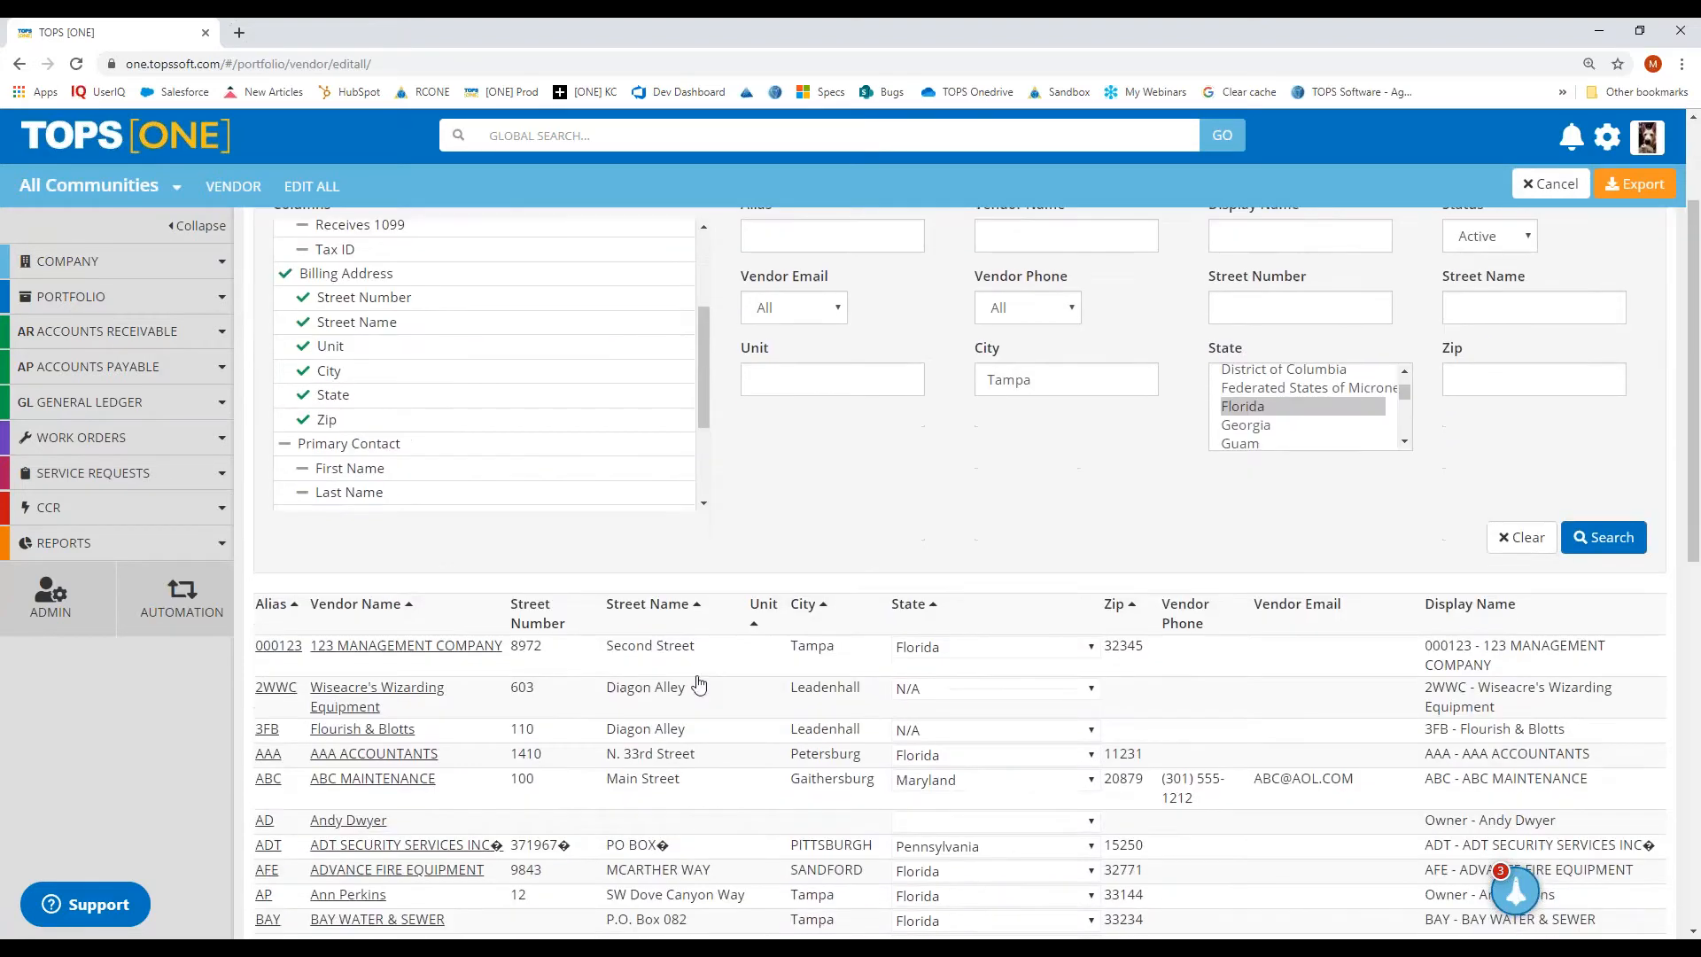
scroll(1062, 657, "up", 2)
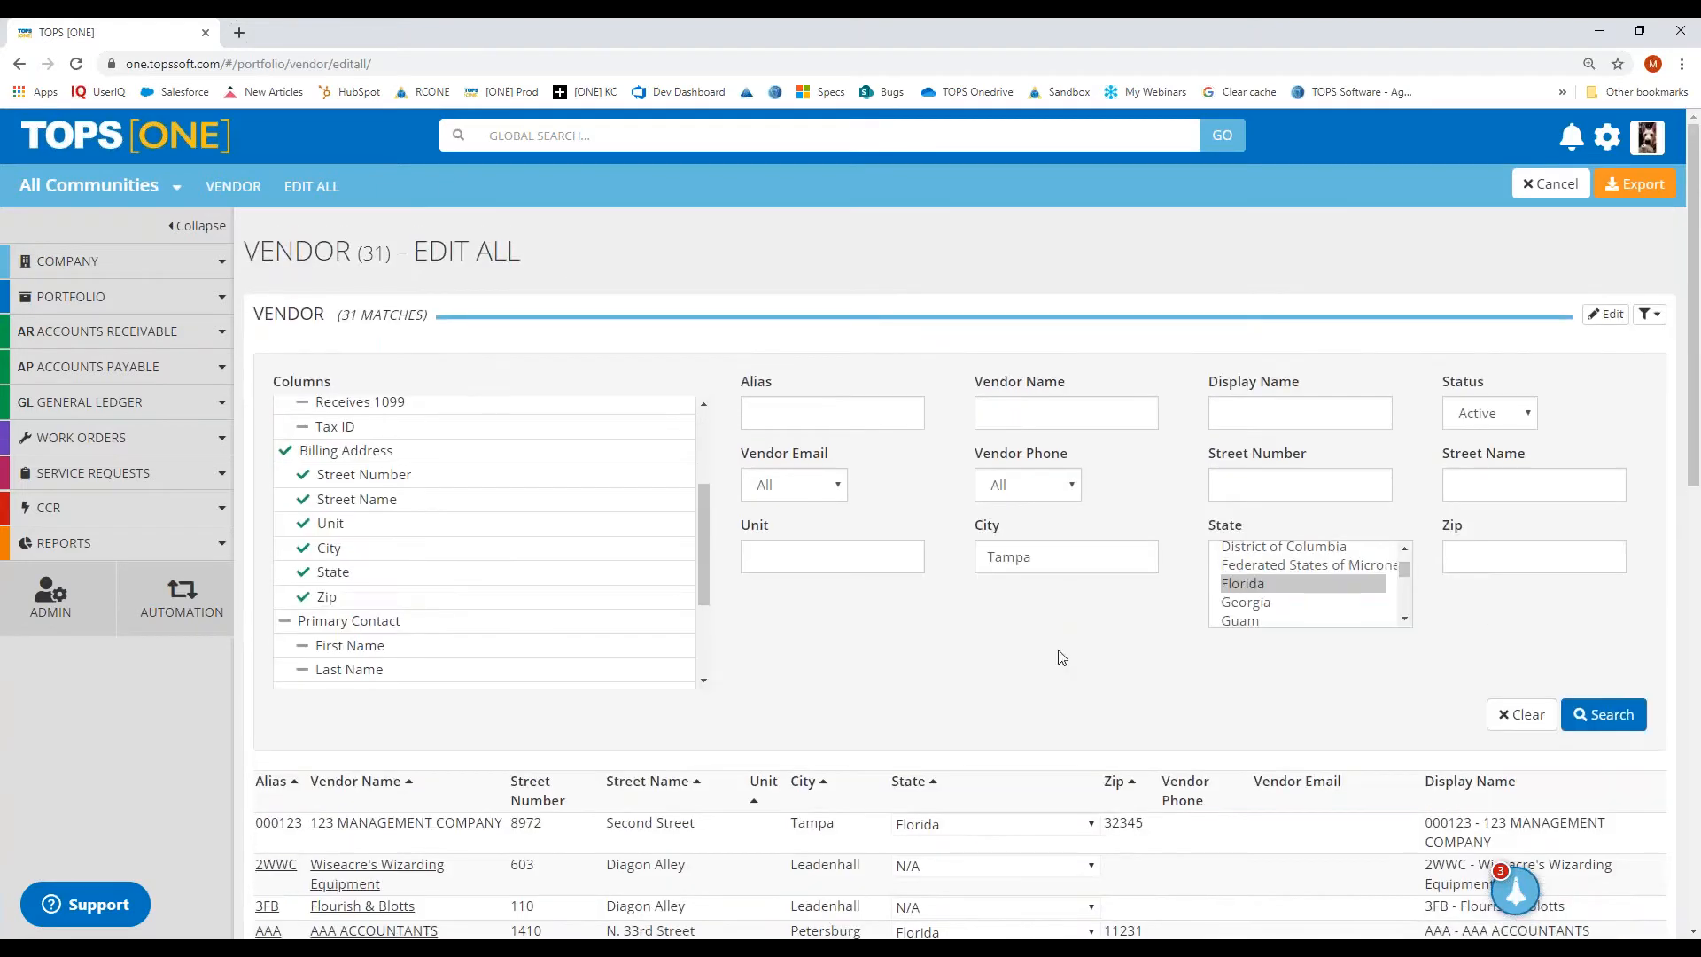
- Run the vendor search with the chosen columns and the city and state filters
left_click_drag(355, 389, 280, 393)
left_click_drag(1006, 529, 974, 530)
left_click_drag(1269, 530, 1208, 532)
left_click(1612, 715)
scroll(1041, 690, "down", 1)
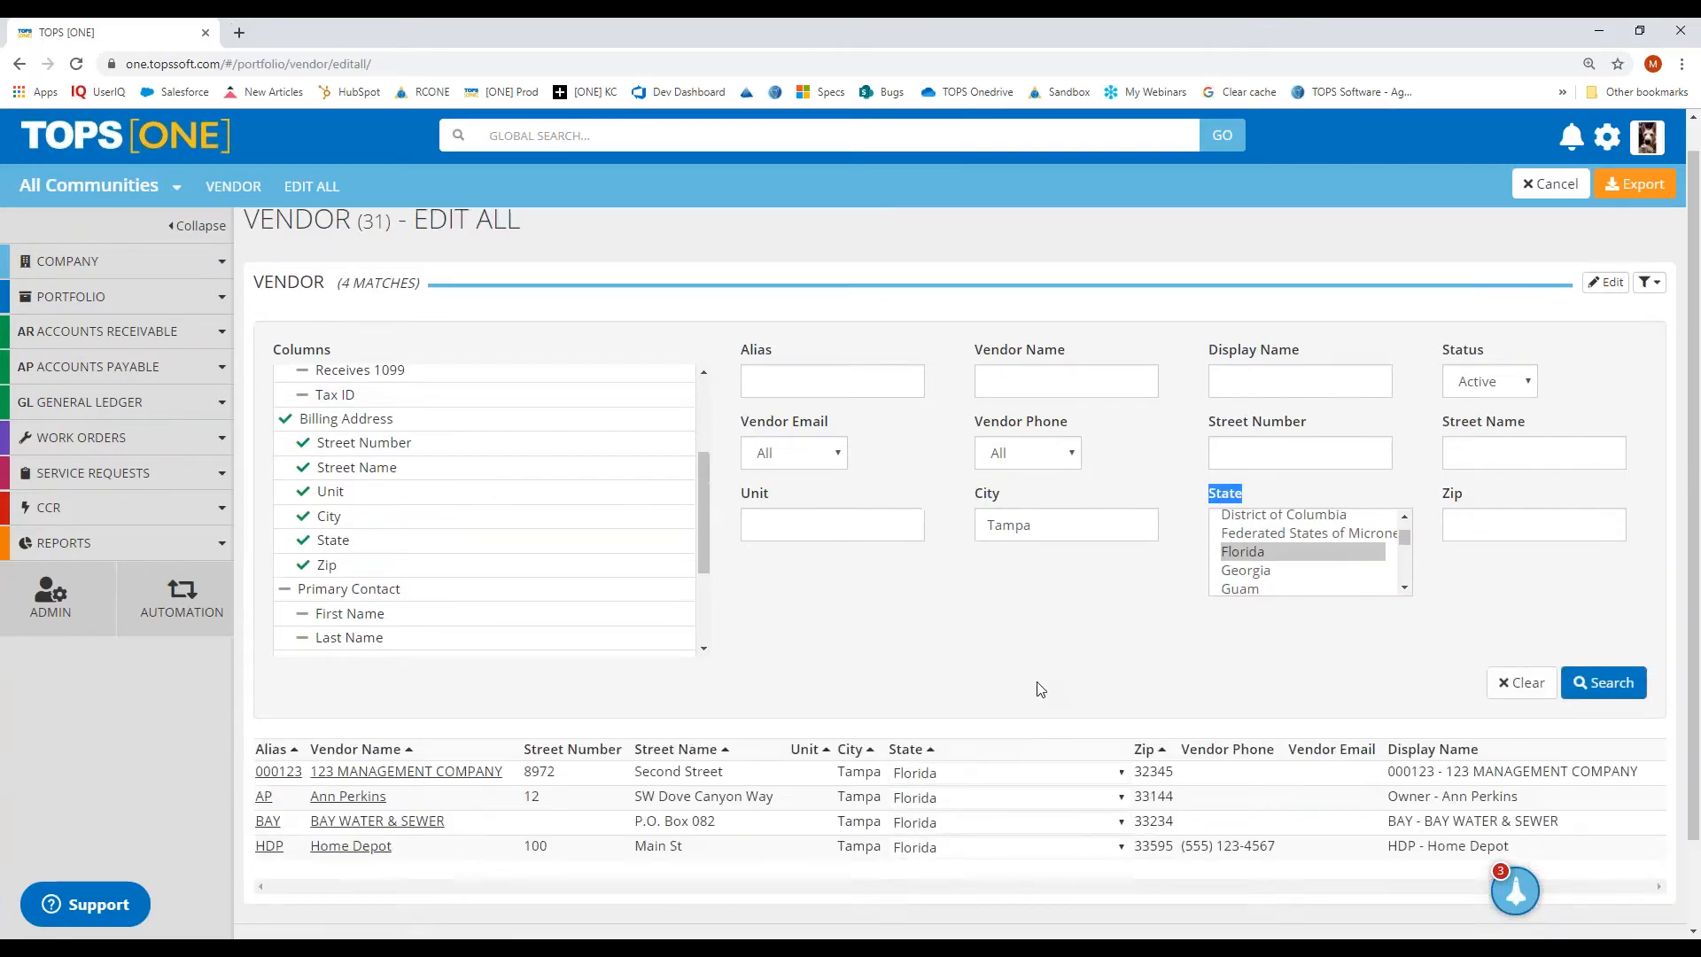
- Clear the City filter and rerun the vendor search
scroll(1041, 689, "down", 1)
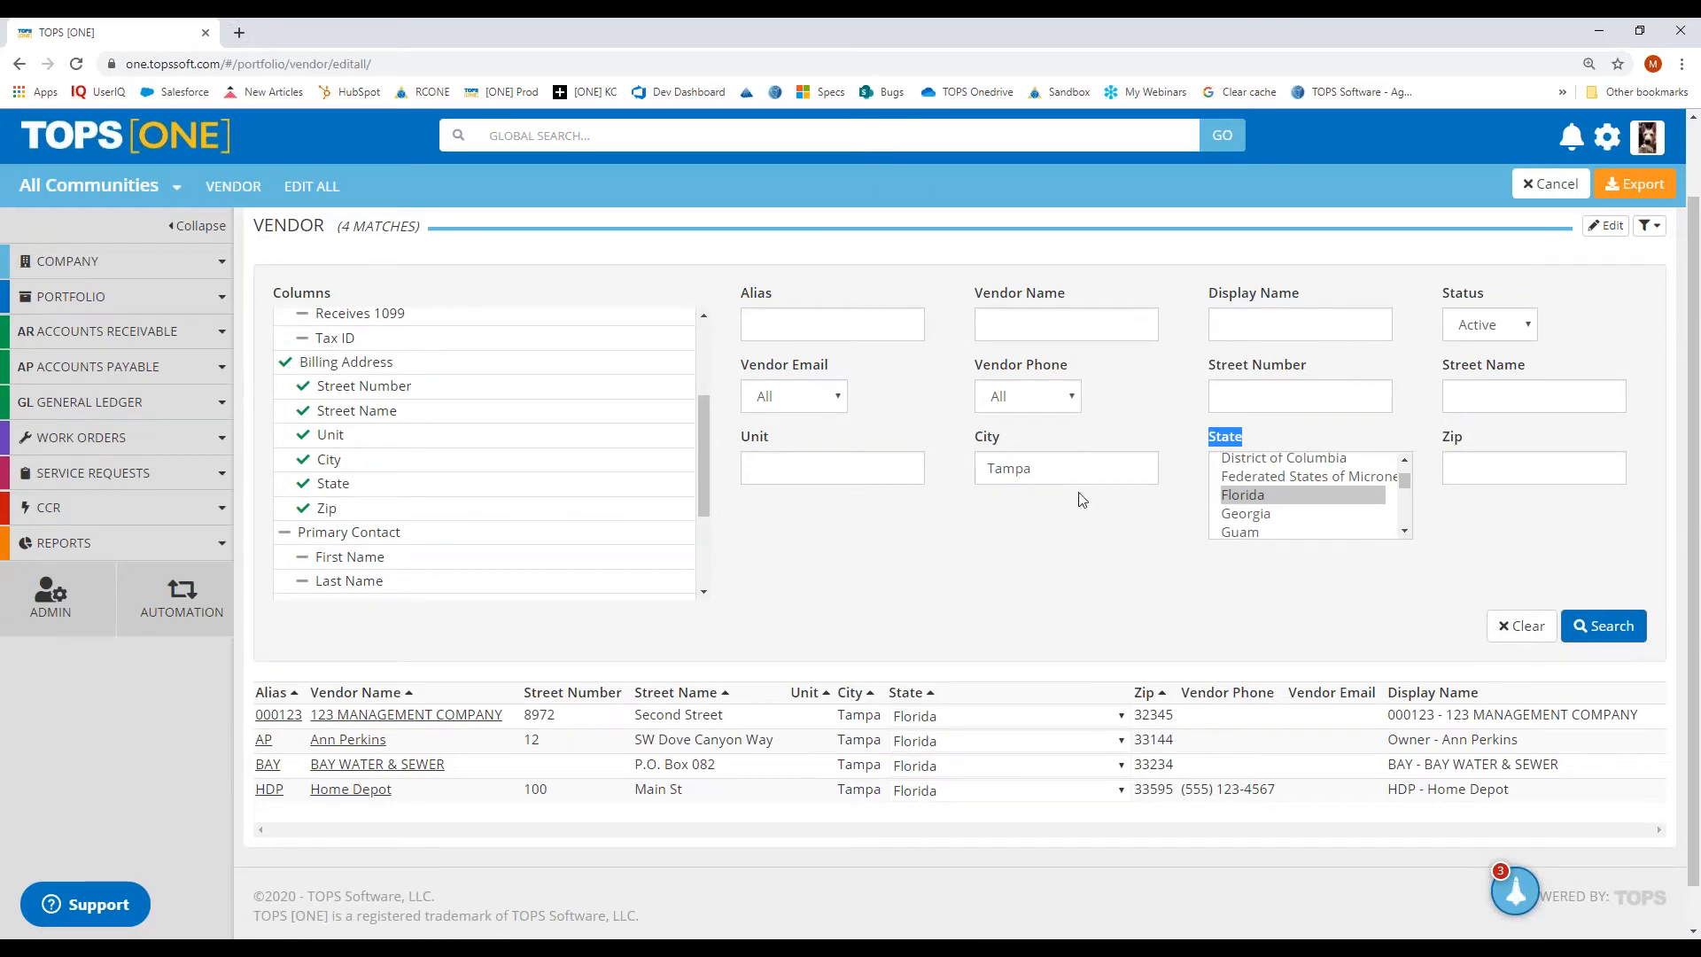
double_click(1022, 467)
key("BackSpace")
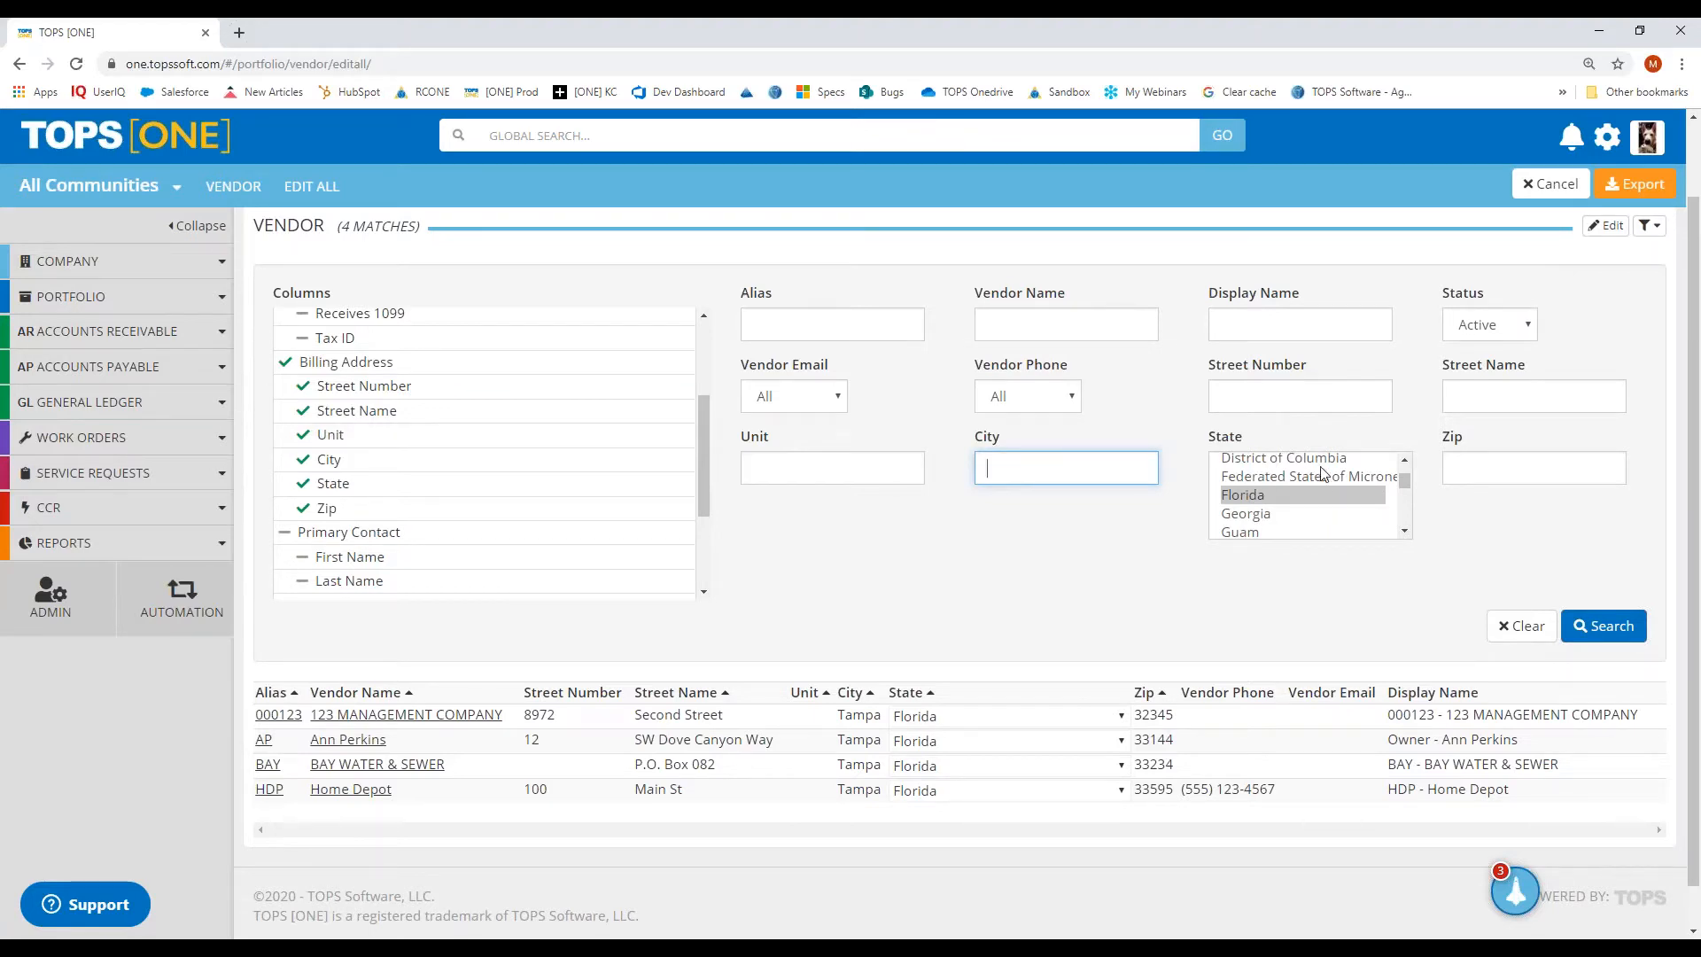
scroll(1290, 483, "up", 4)
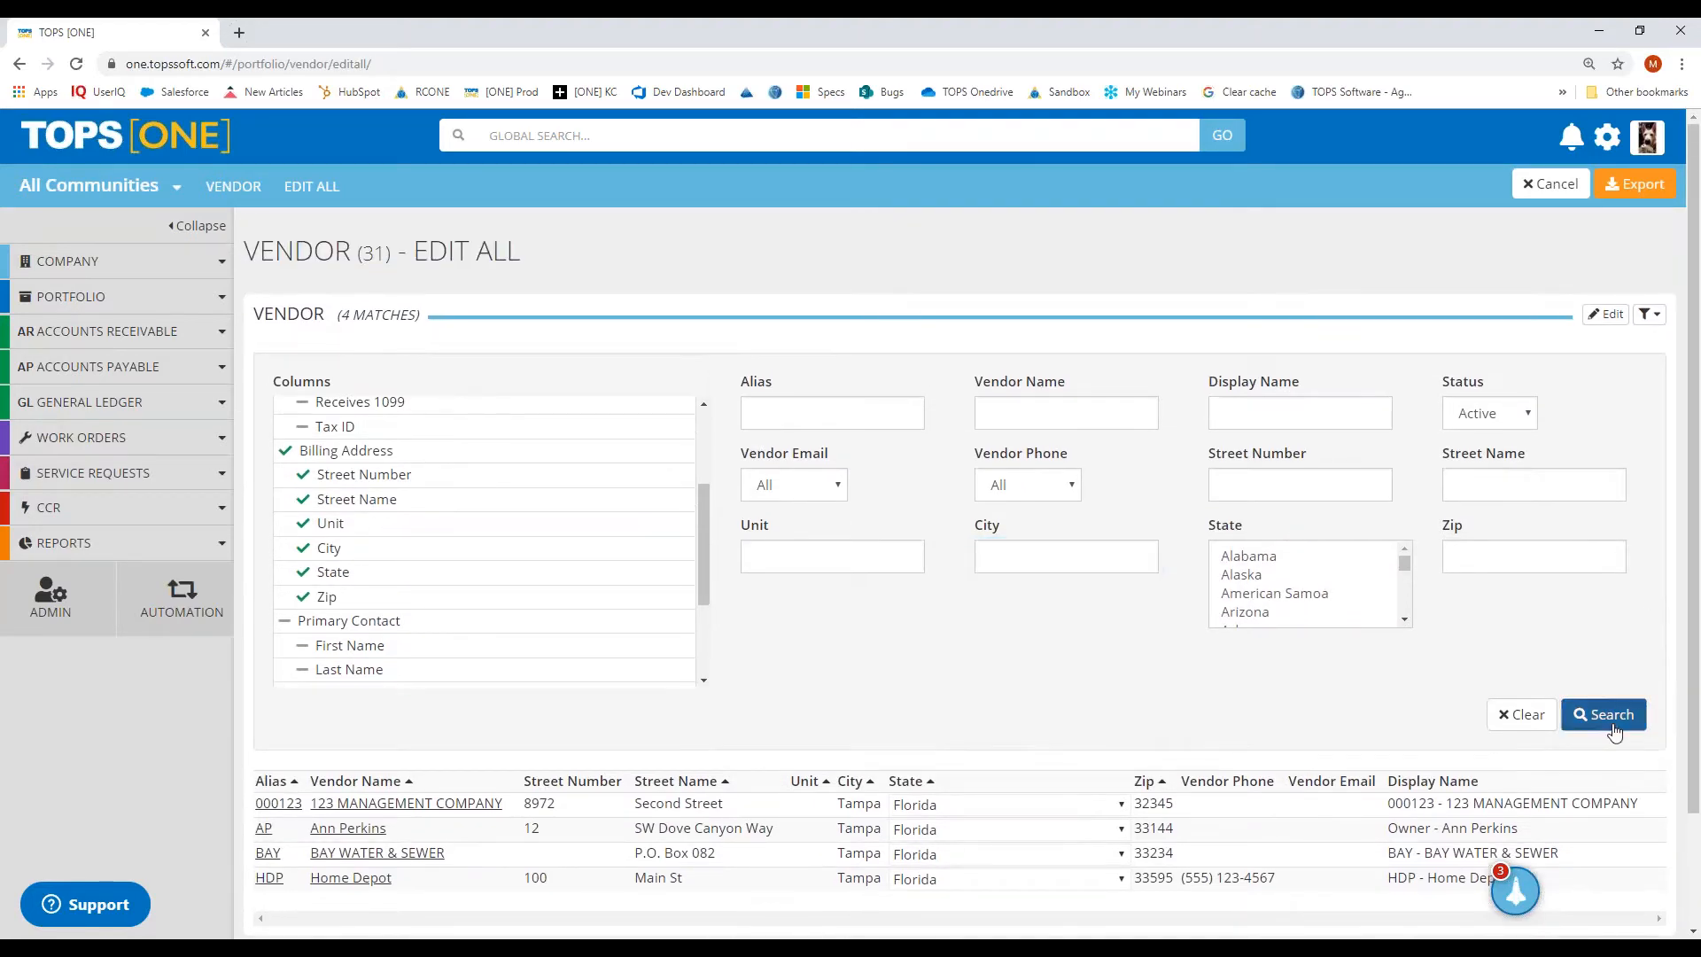
left_click(1595, 715)
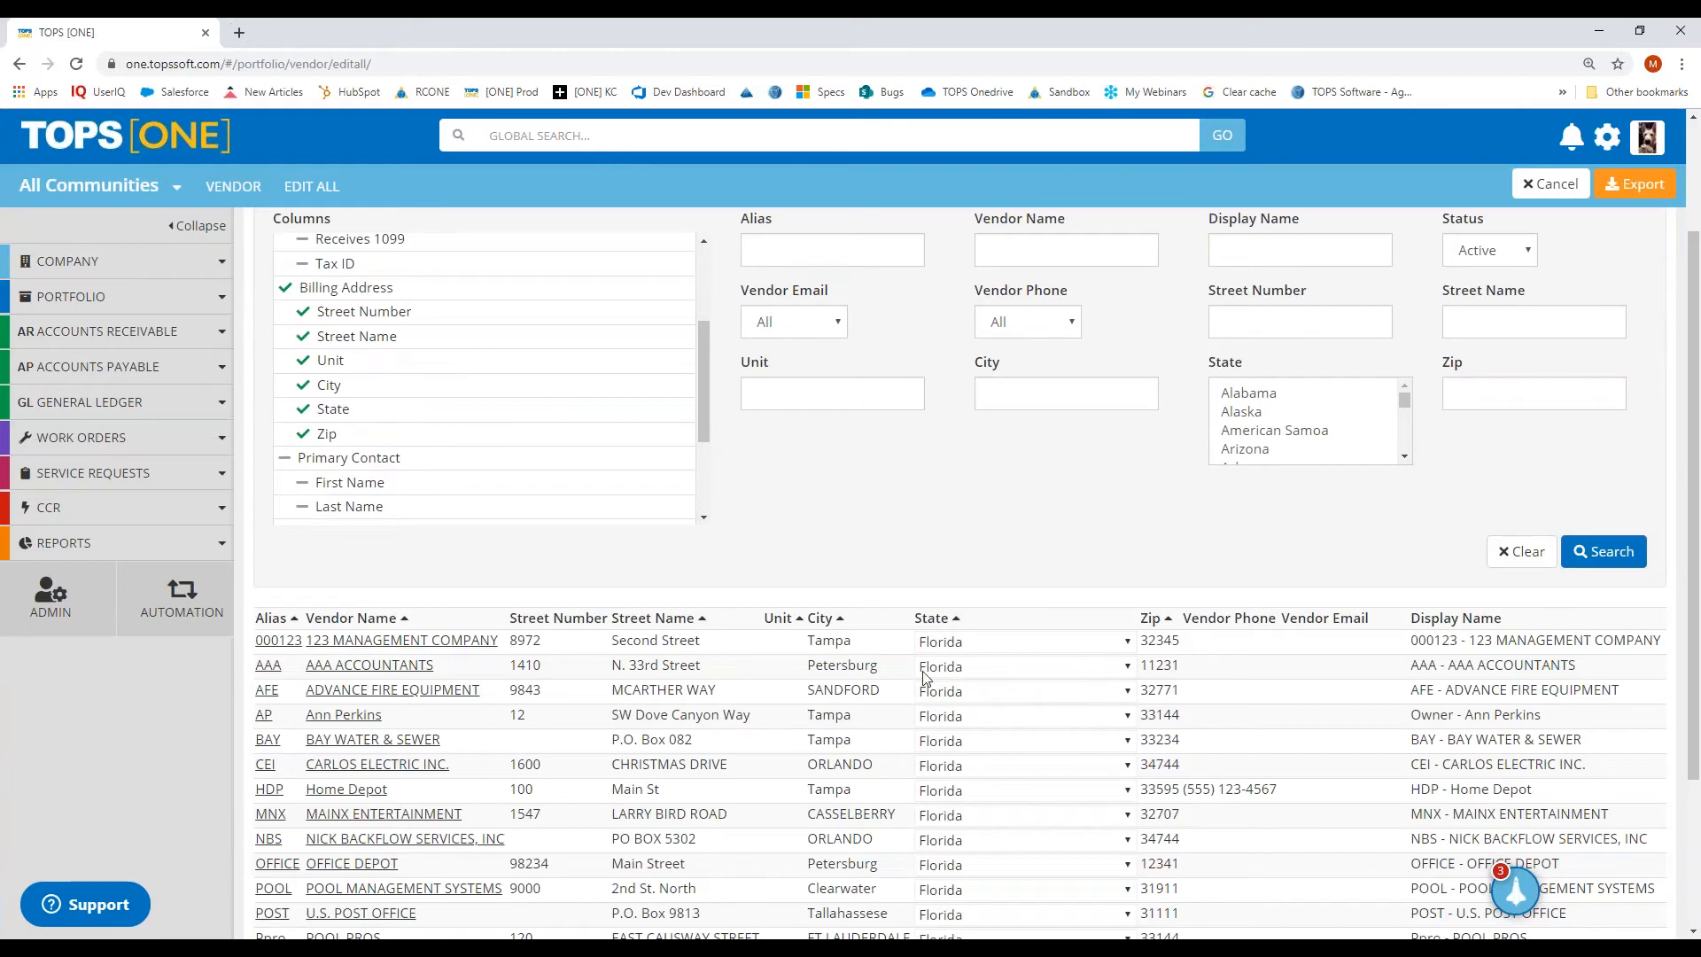
- Switch the vendor search results to edit mode and hide the column and filter panel
scroll(585, 679, "down", 1)
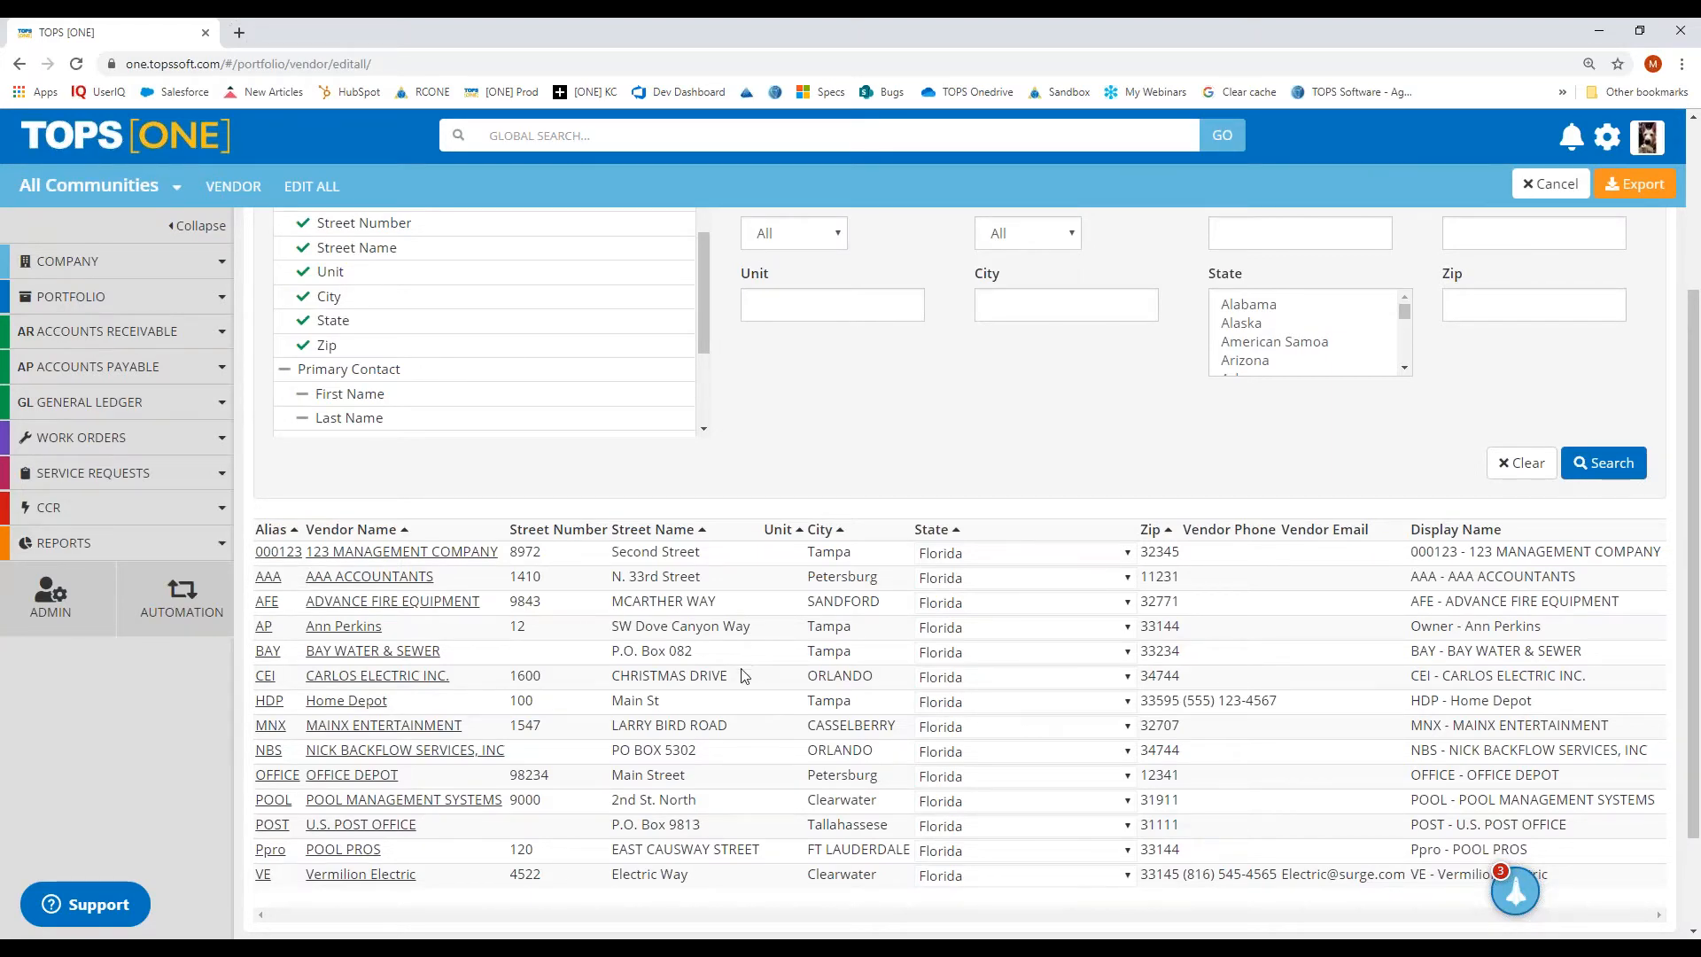
scroll(744, 664, "up", 1)
scroll(783, 665, "up", 1)
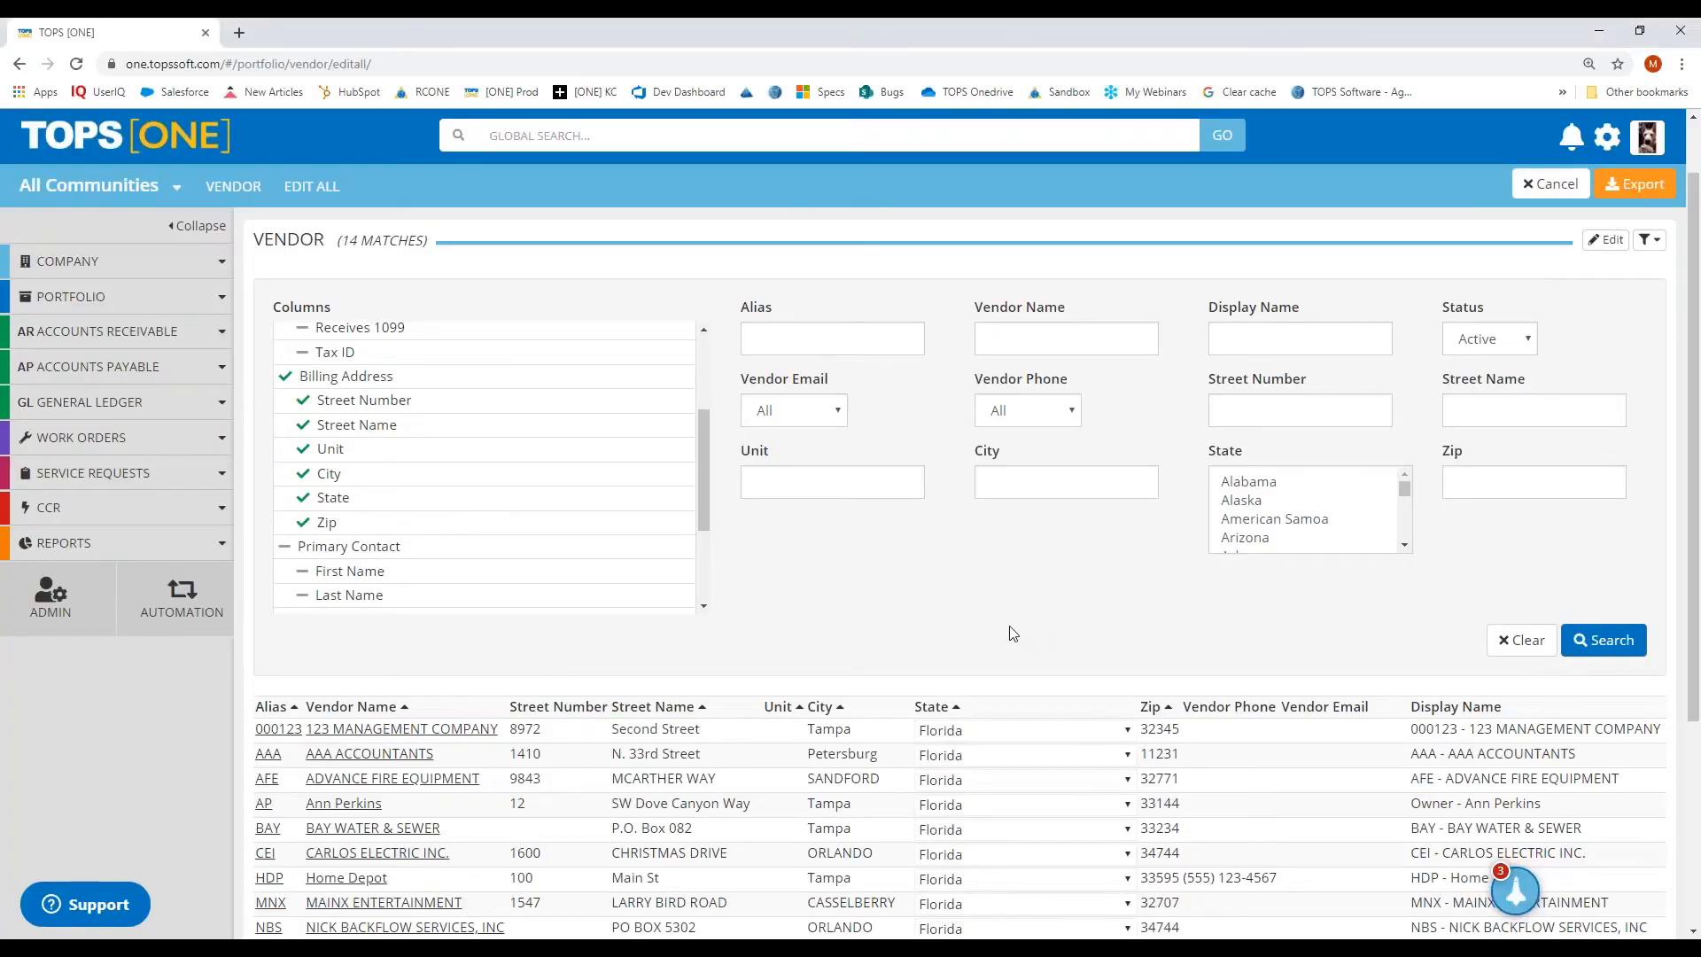
scroll(1013, 633, "down", 1)
scroll(949, 608, "up", 1)
left_click(1604, 241)
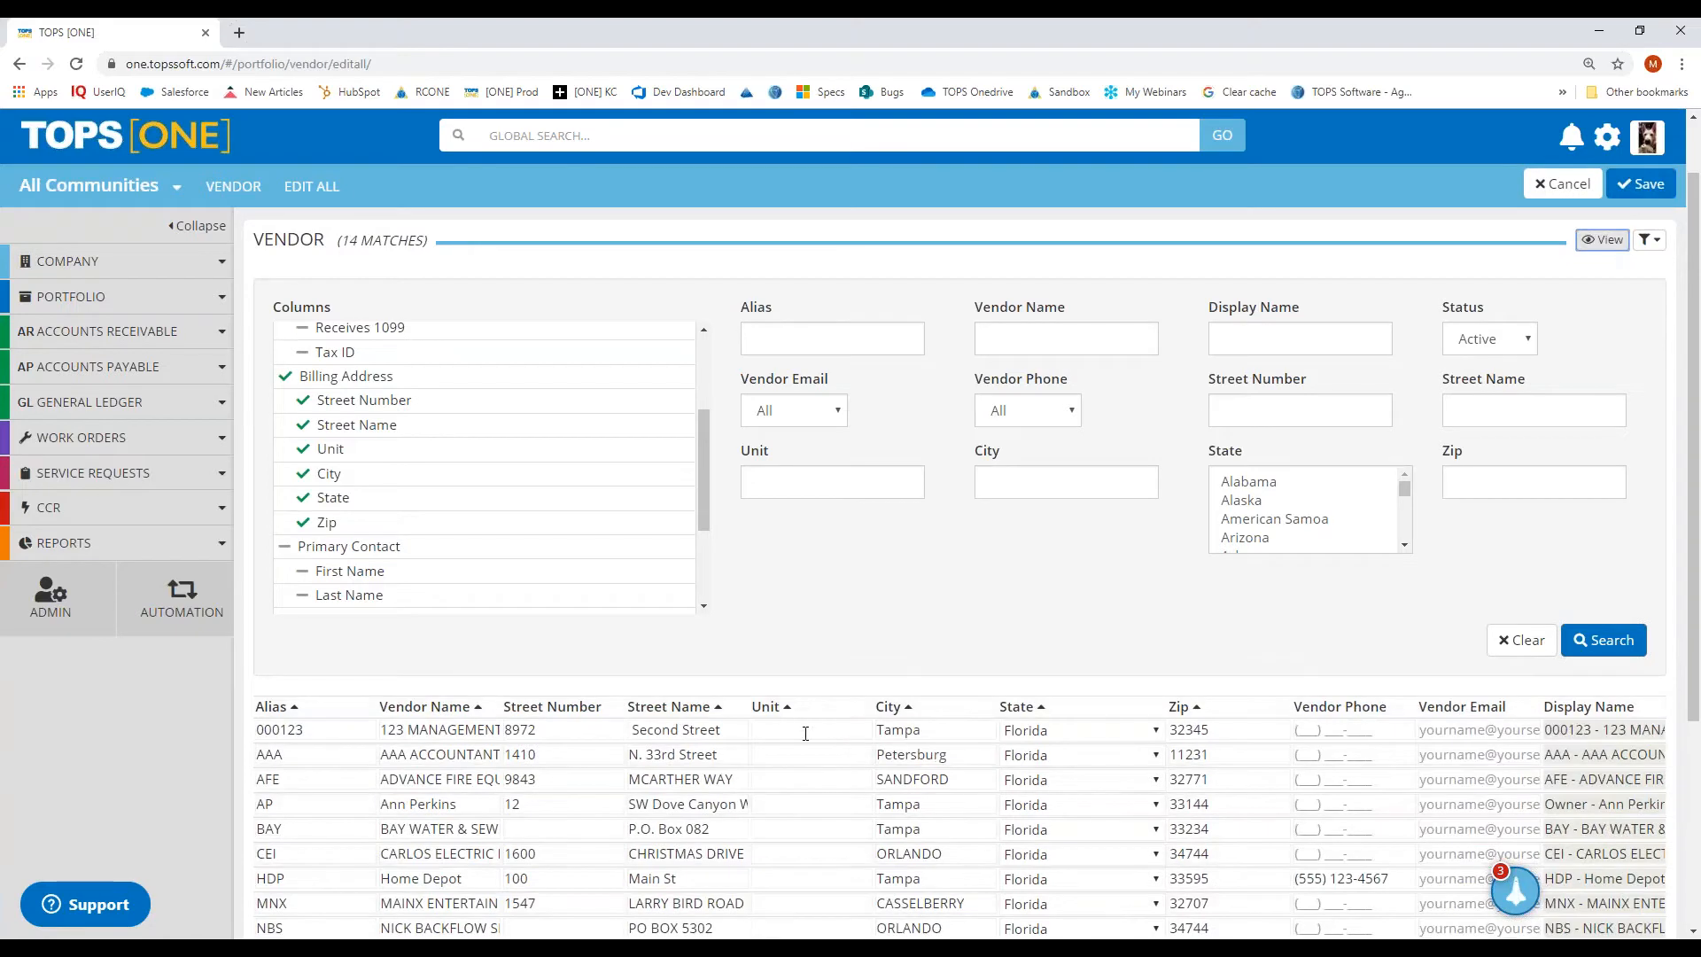
left_click(545, 784)
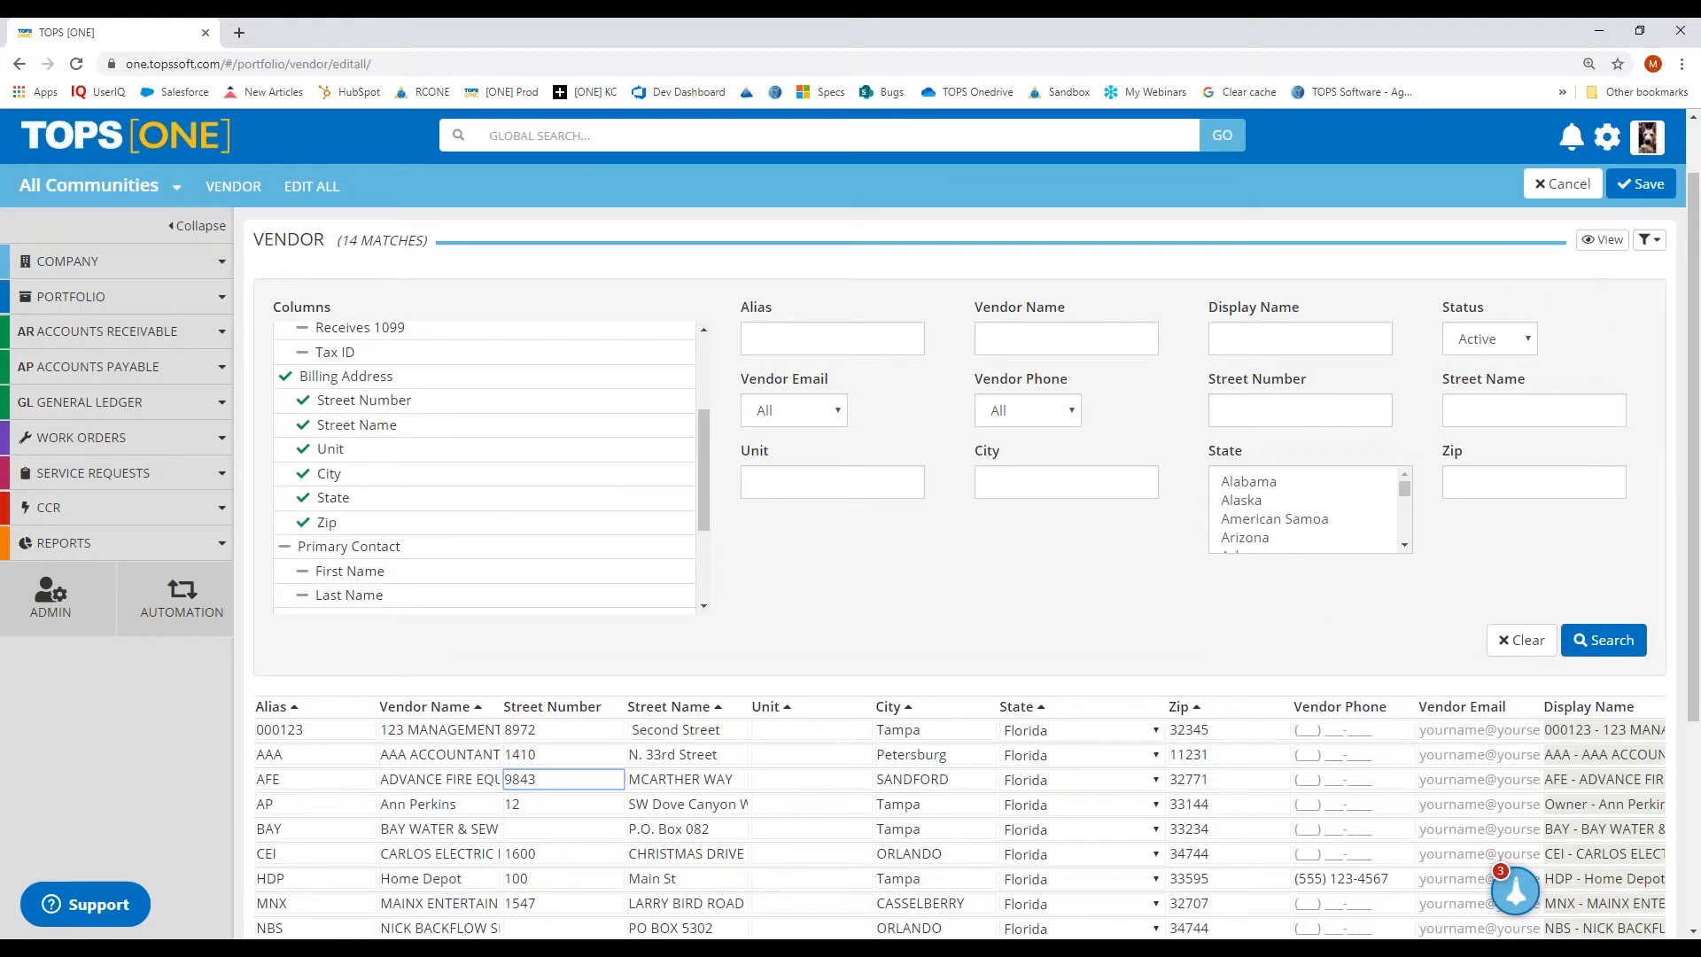
left_click(1649, 242)
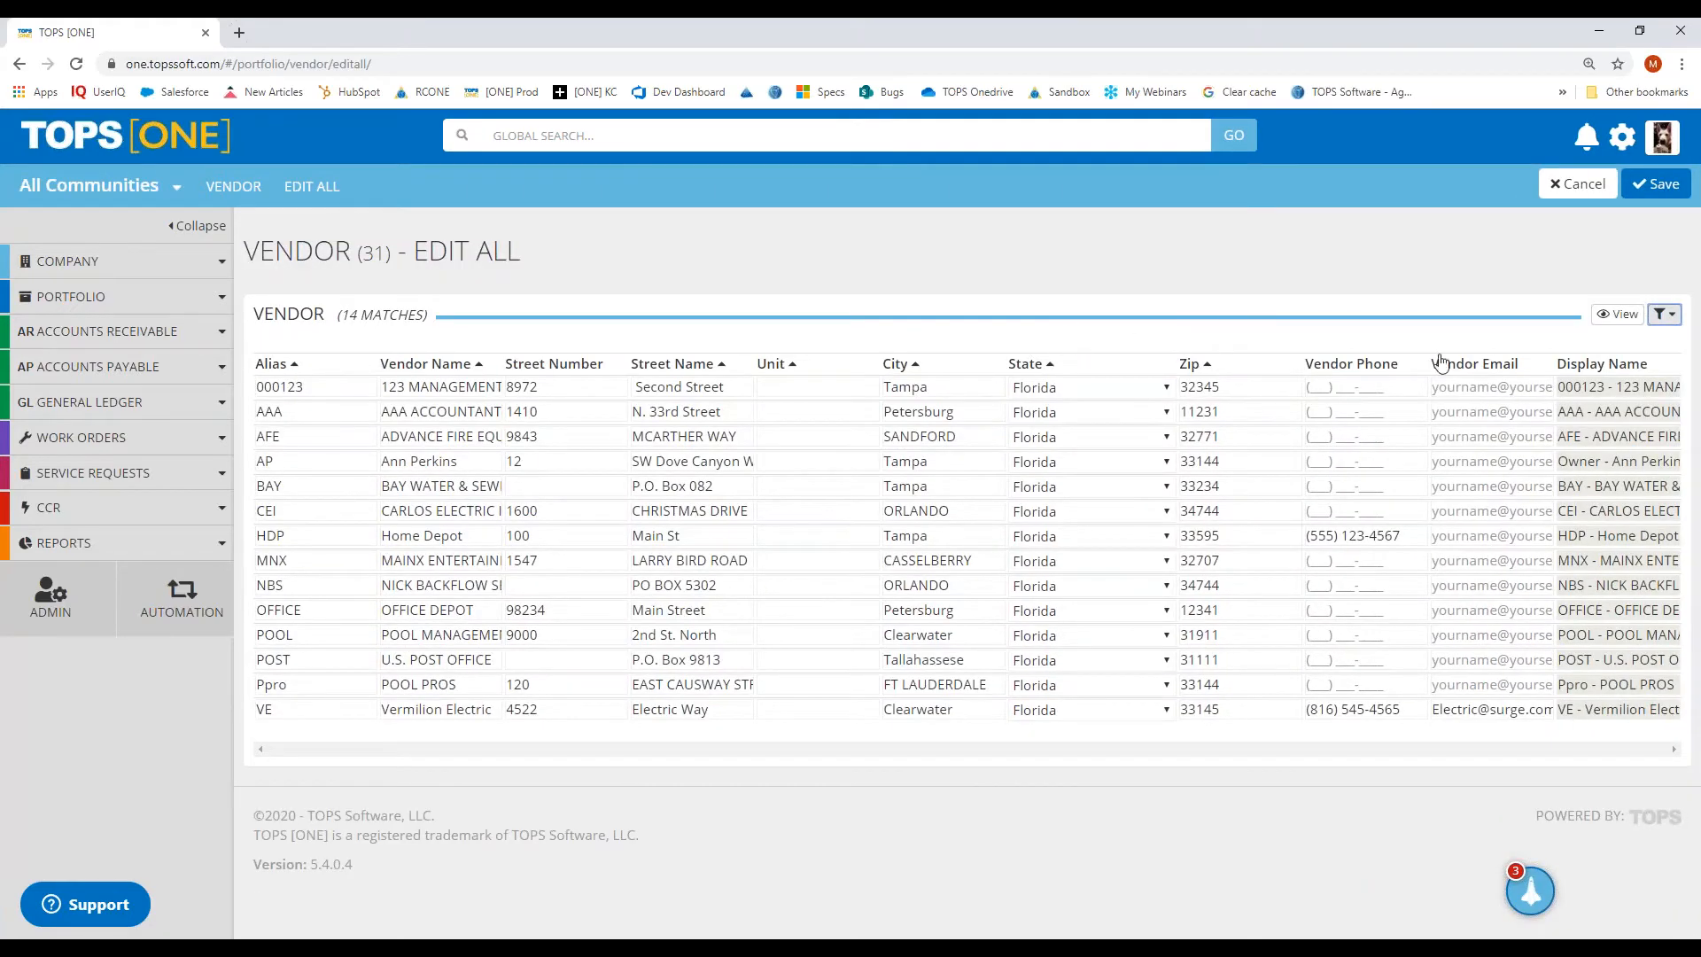
left_click(1664, 314)
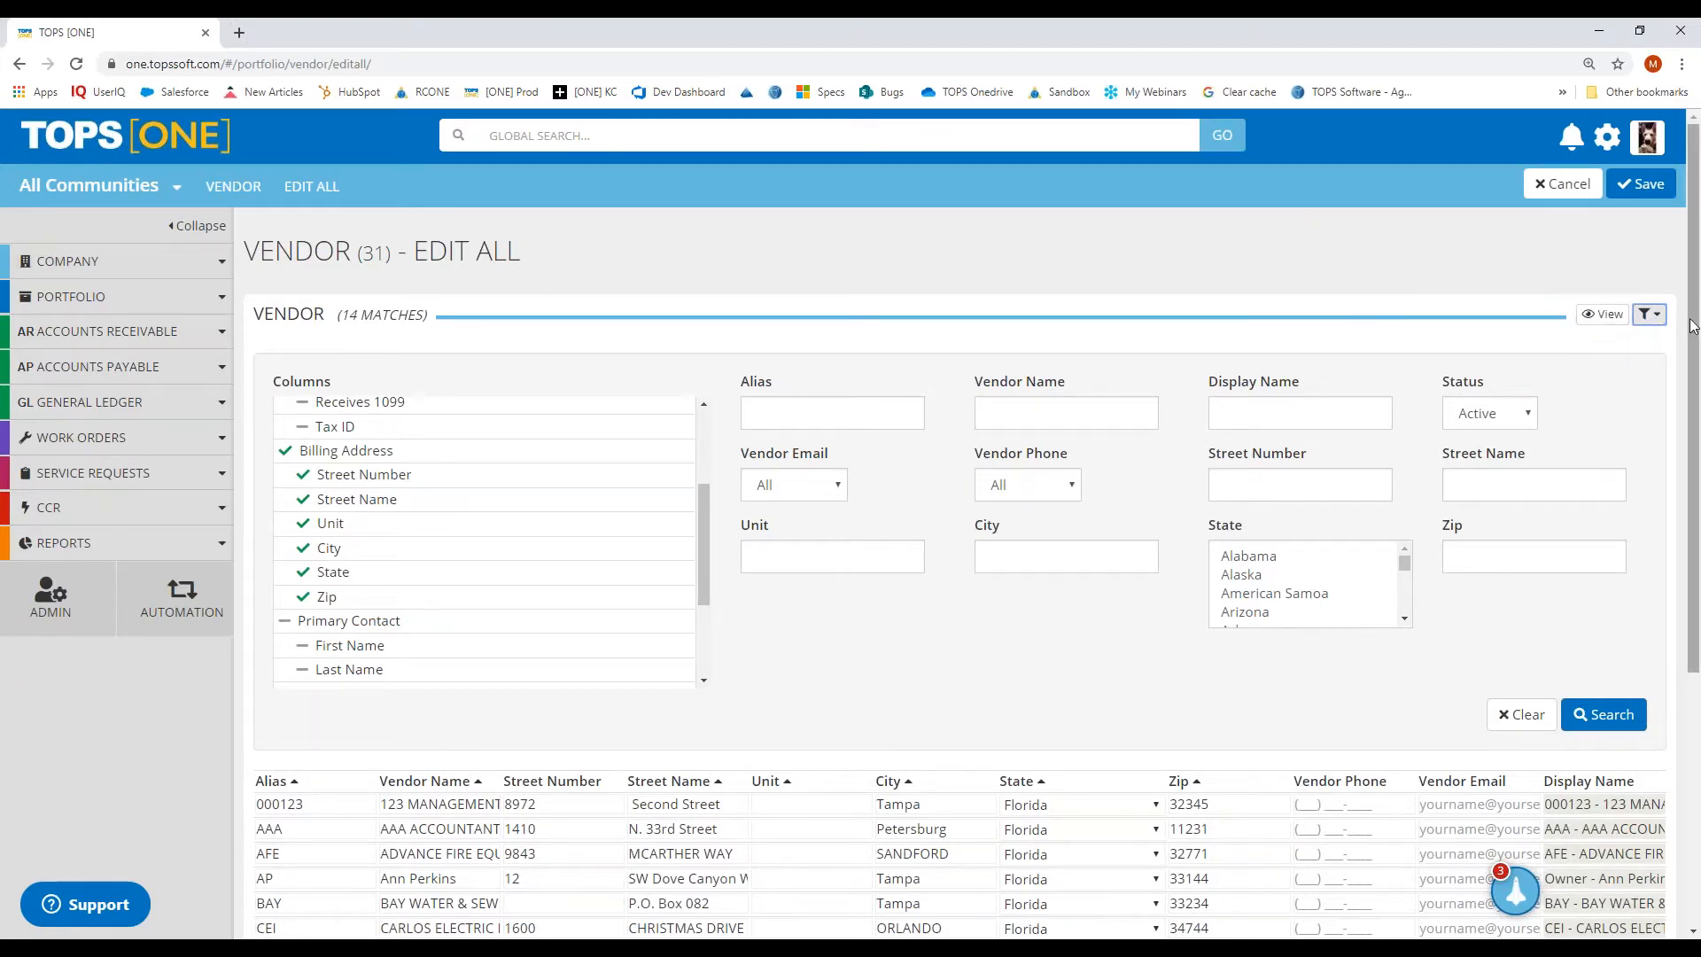
left_click(1654, 317)
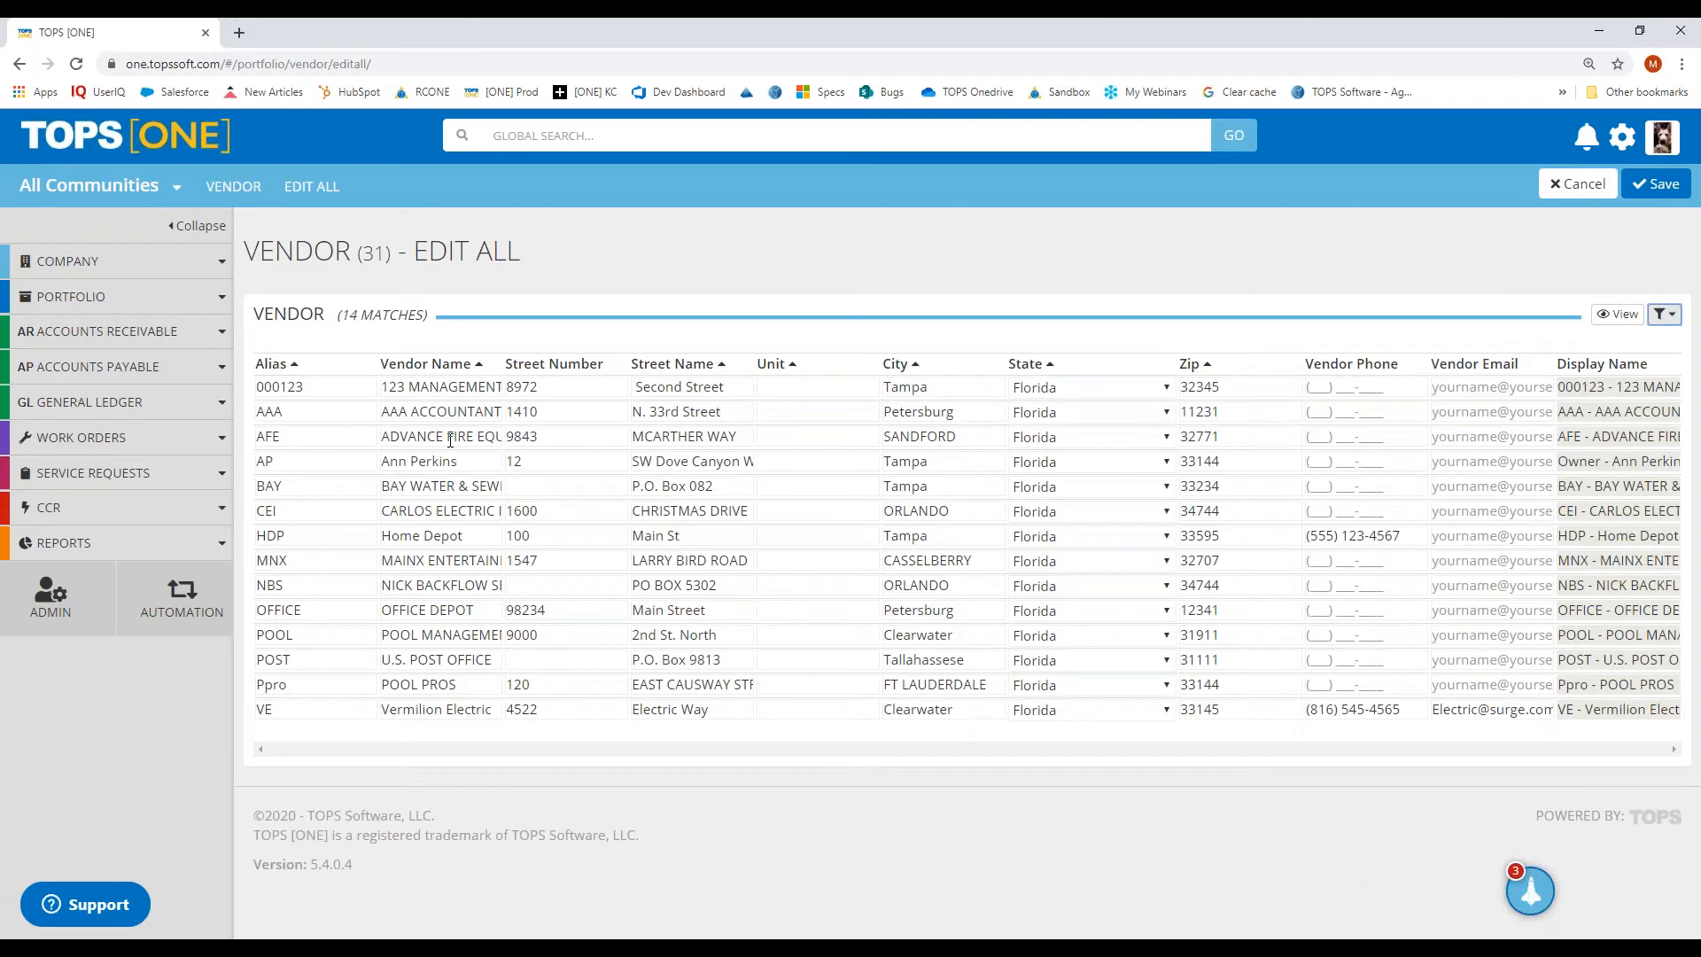
- Set the street number of the NBS vendor, Nick Backflow Services, to 453 and move through the rest of its row
left_click(542, 587)
type("453")
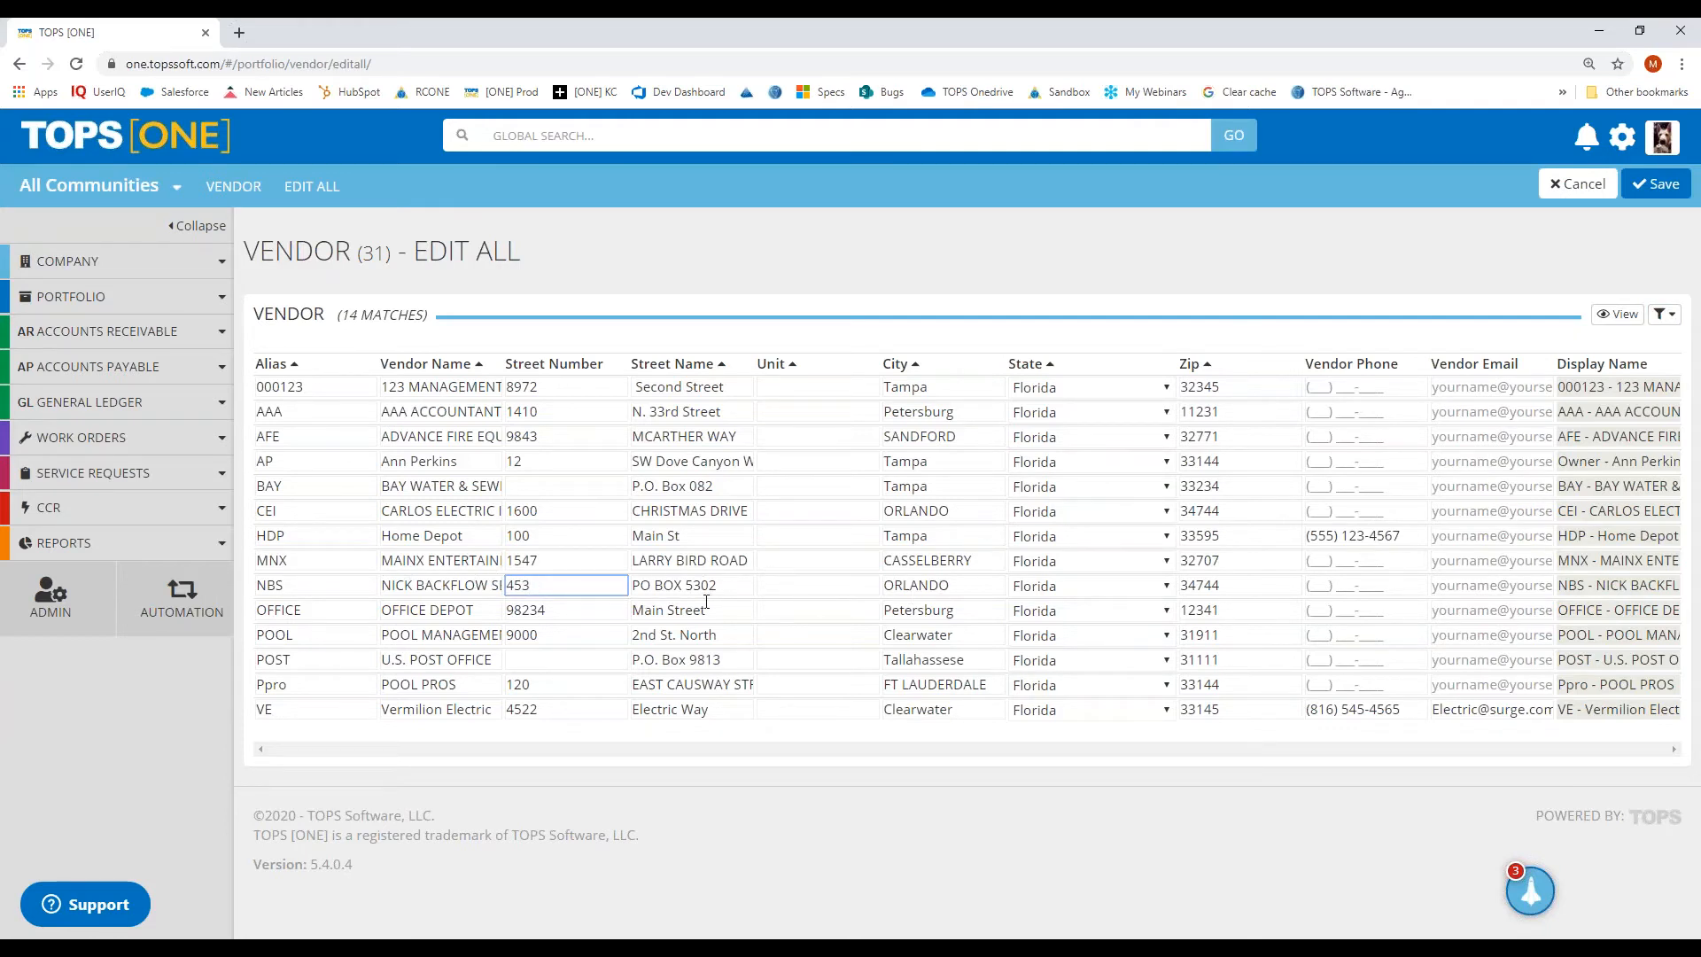
key("Tab")
key("Tab")
key("Tab")
key("Tab")
key("Tab")
key("Tab")
key("Tab")
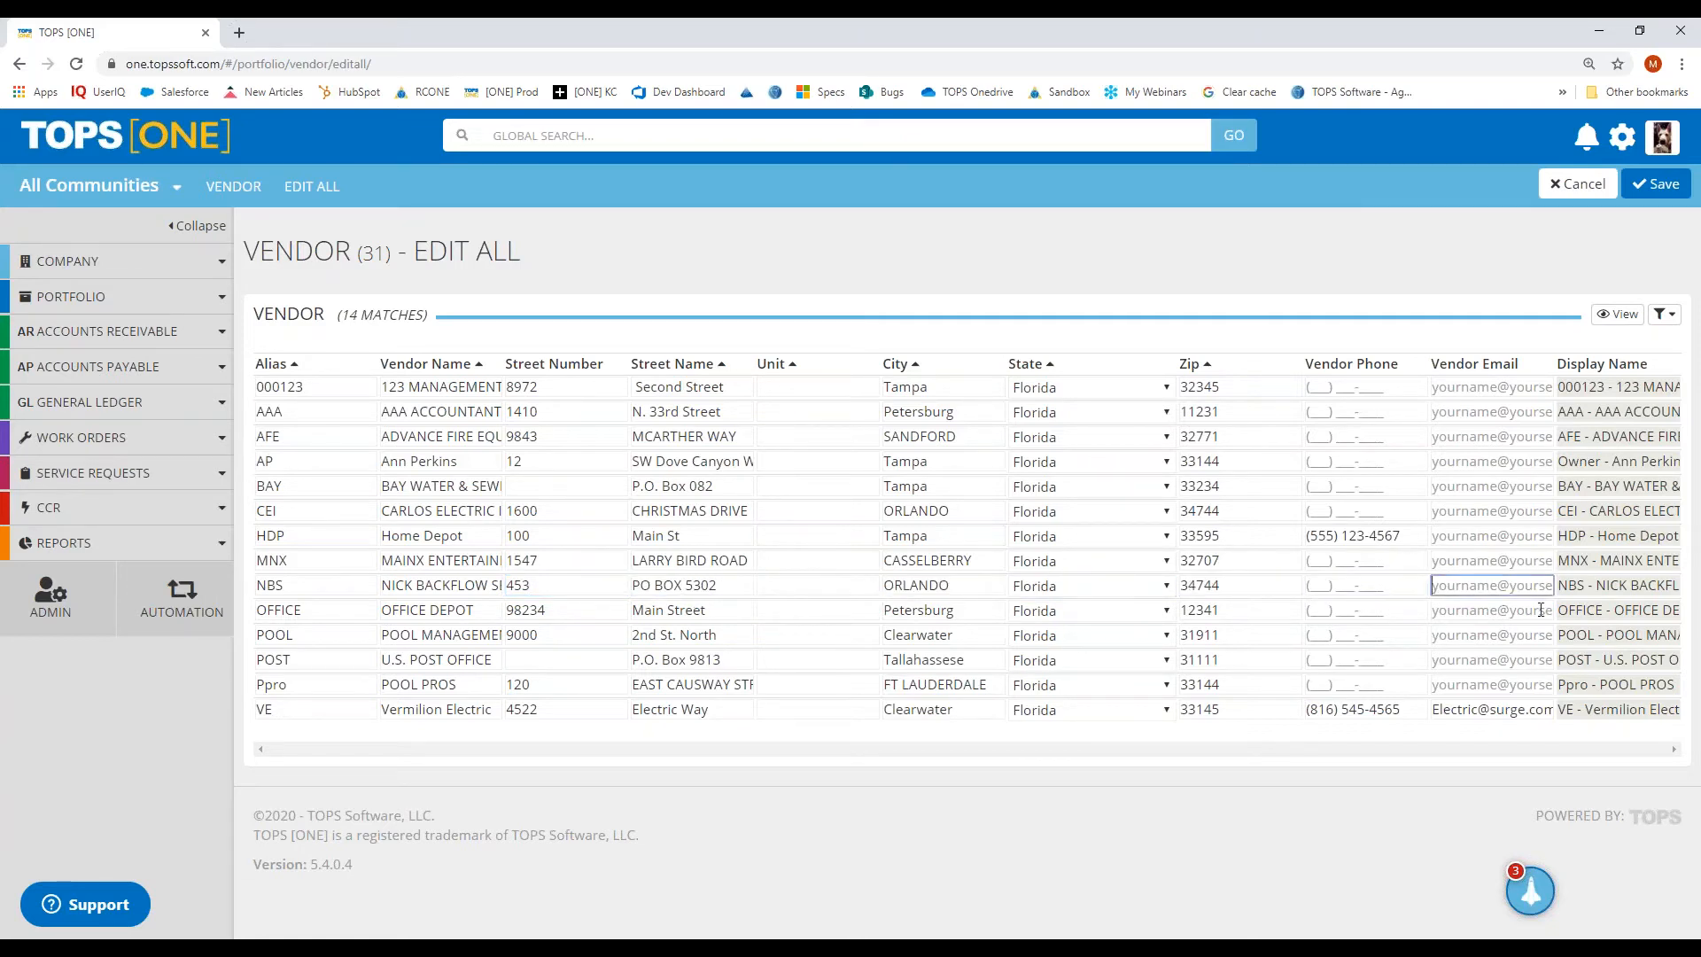
left_click(488, 434)
key("Tab")
key("Tab")
key("Tab")
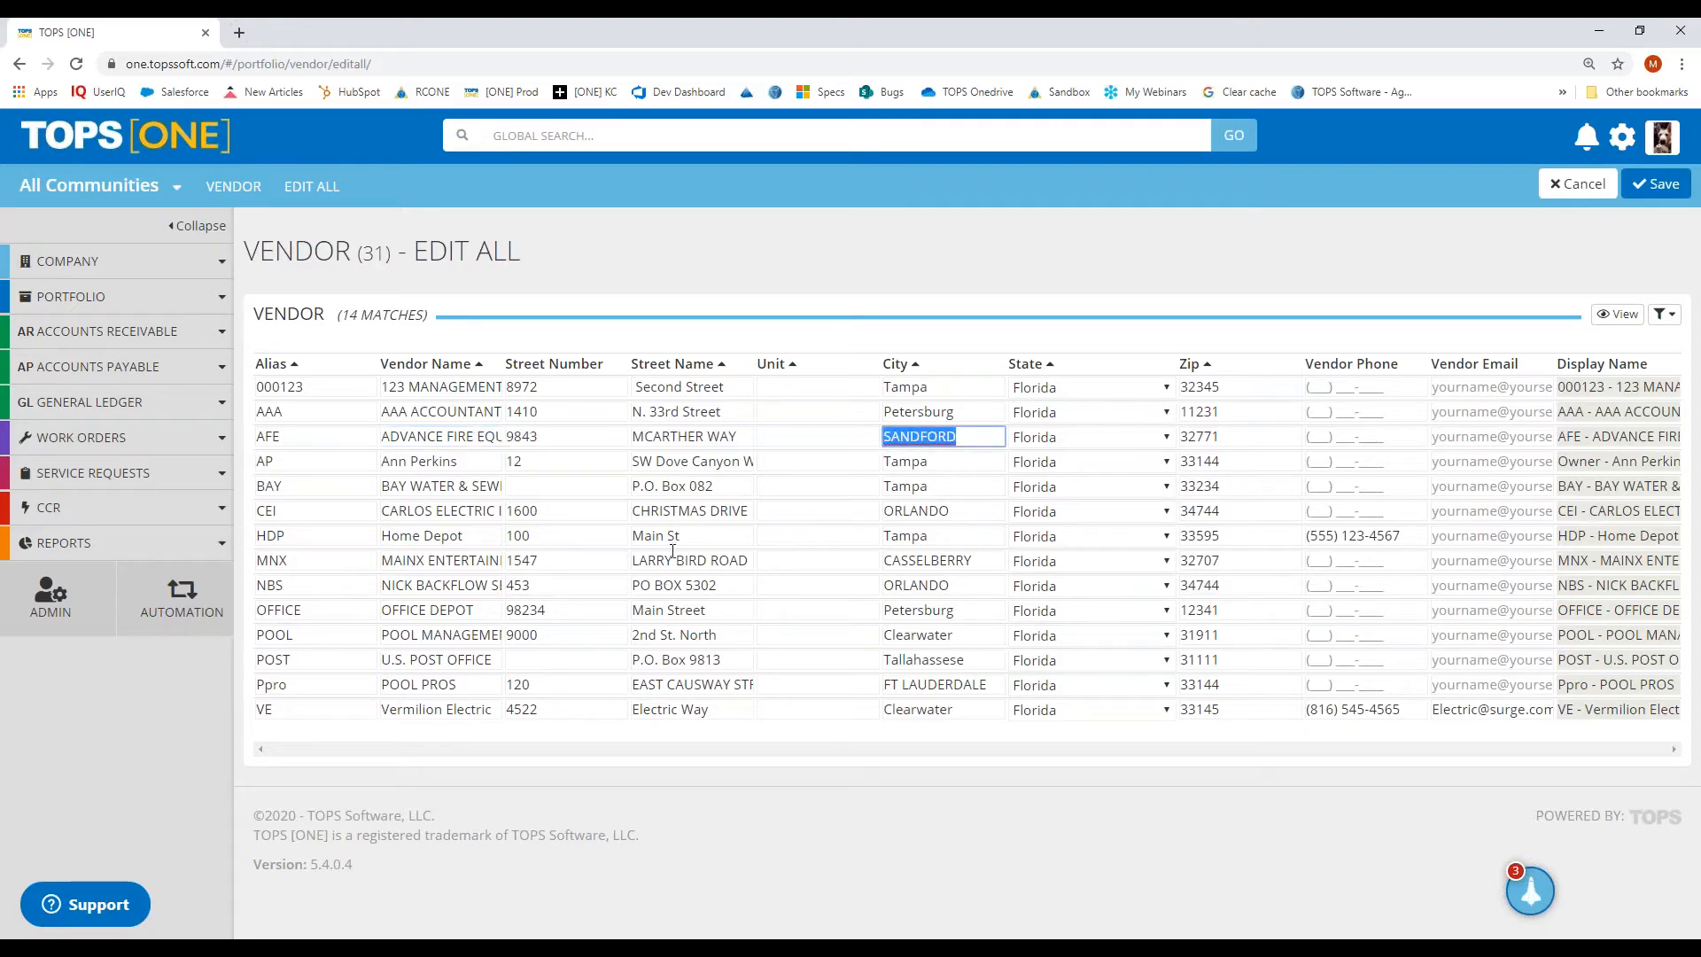
left_click(560, 385)
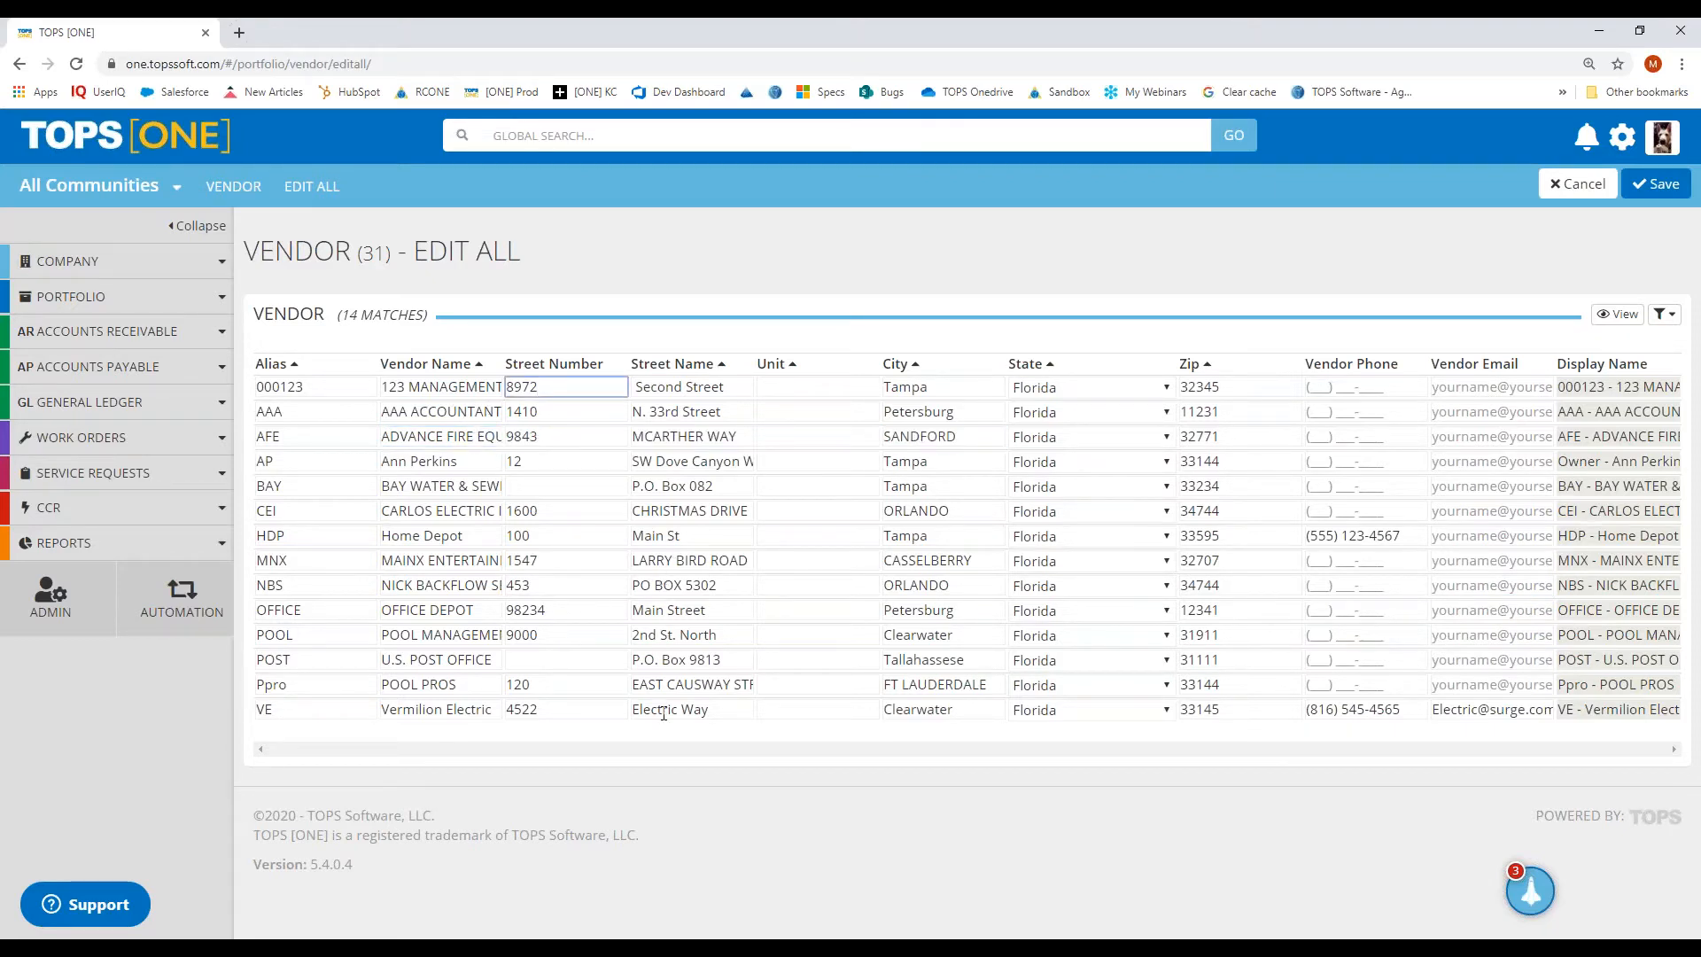
double_click(575, 536)
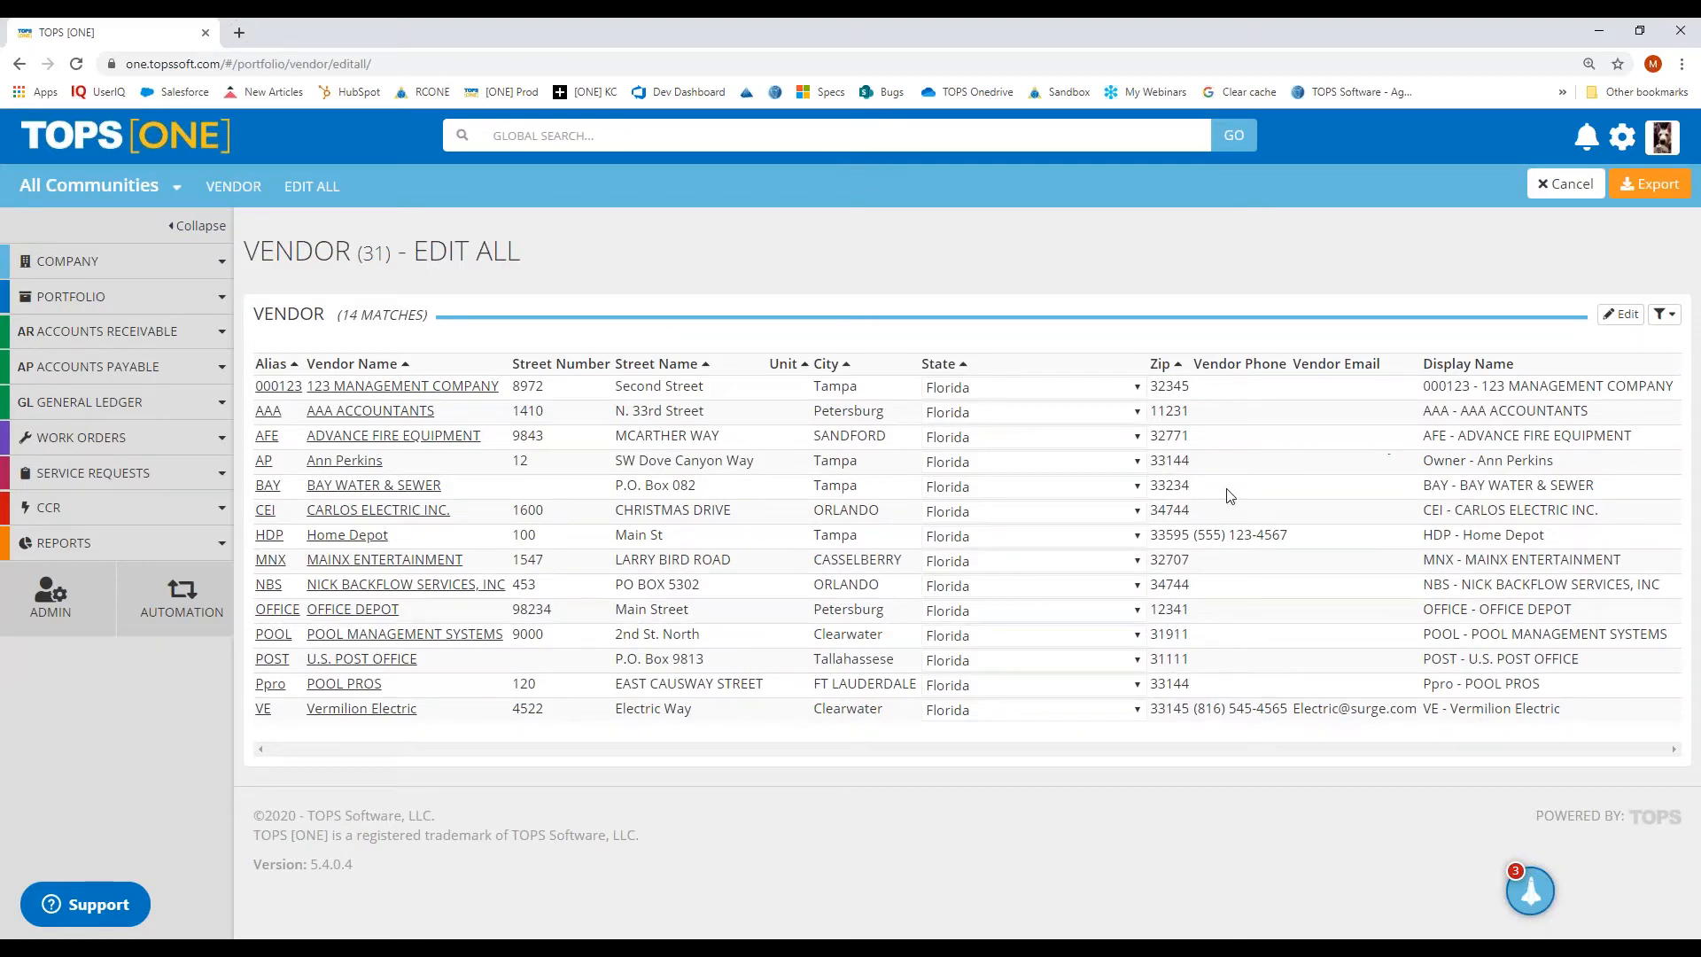
- Set the State to Colorado for vendor POOL and to Arkansas for vendor CEI, and save the table edits
left_click(1621, 315)
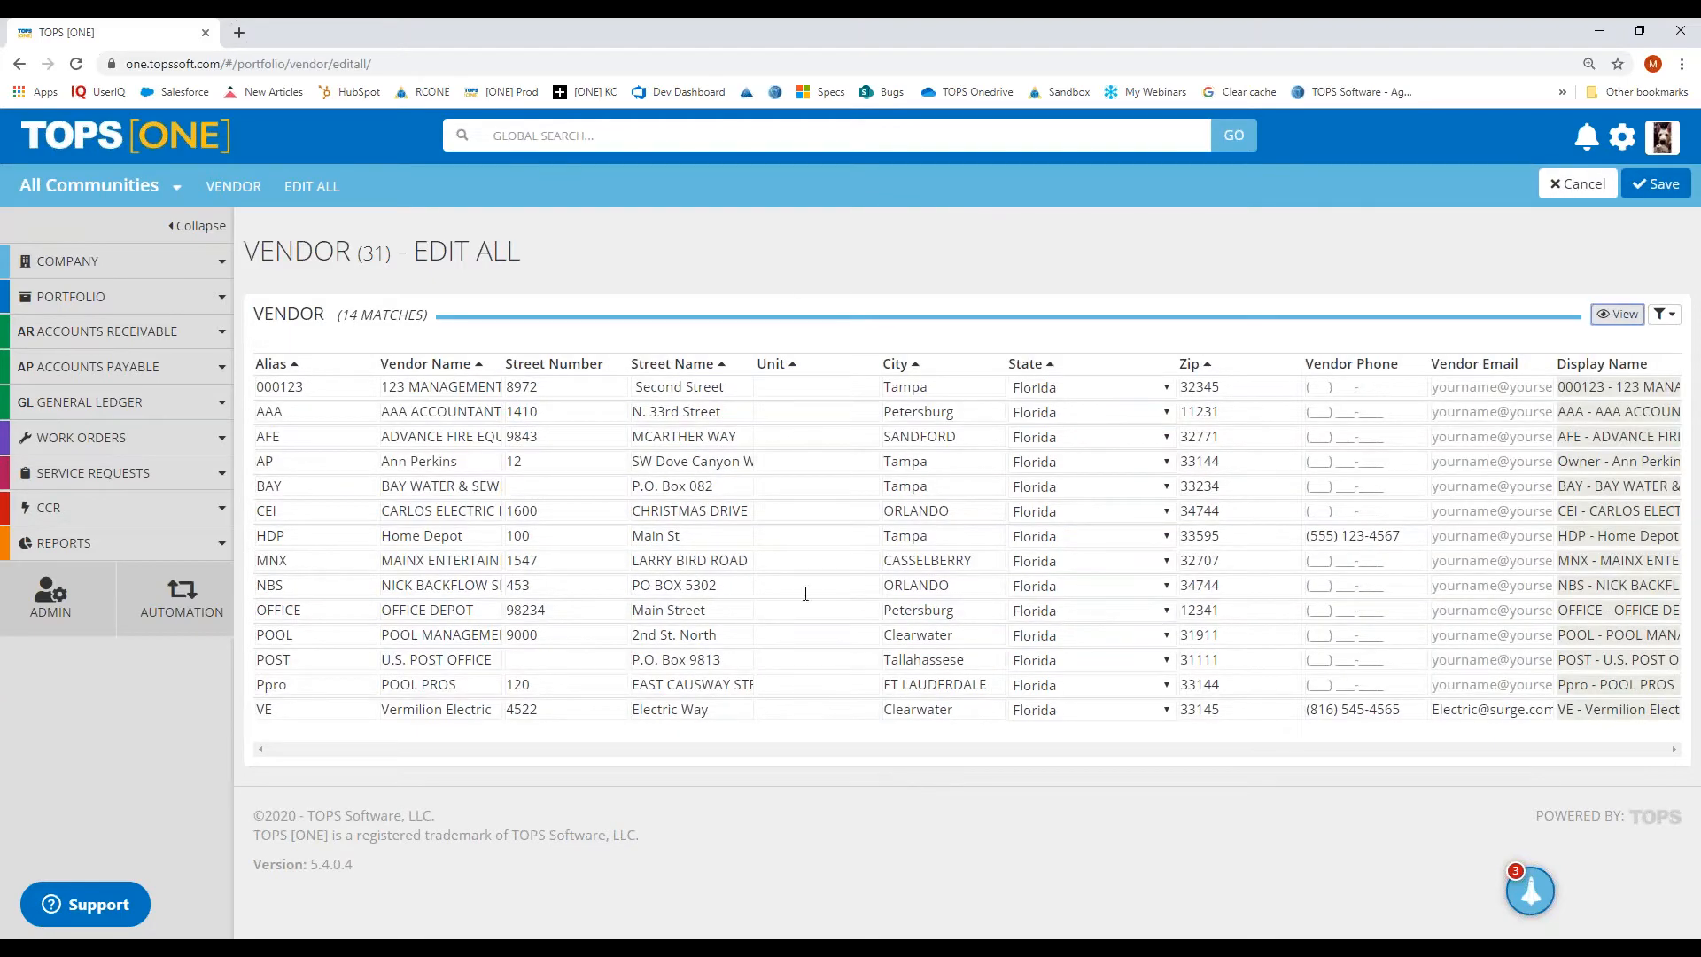
left_click(1065, 645)
left_click(1068, 372)
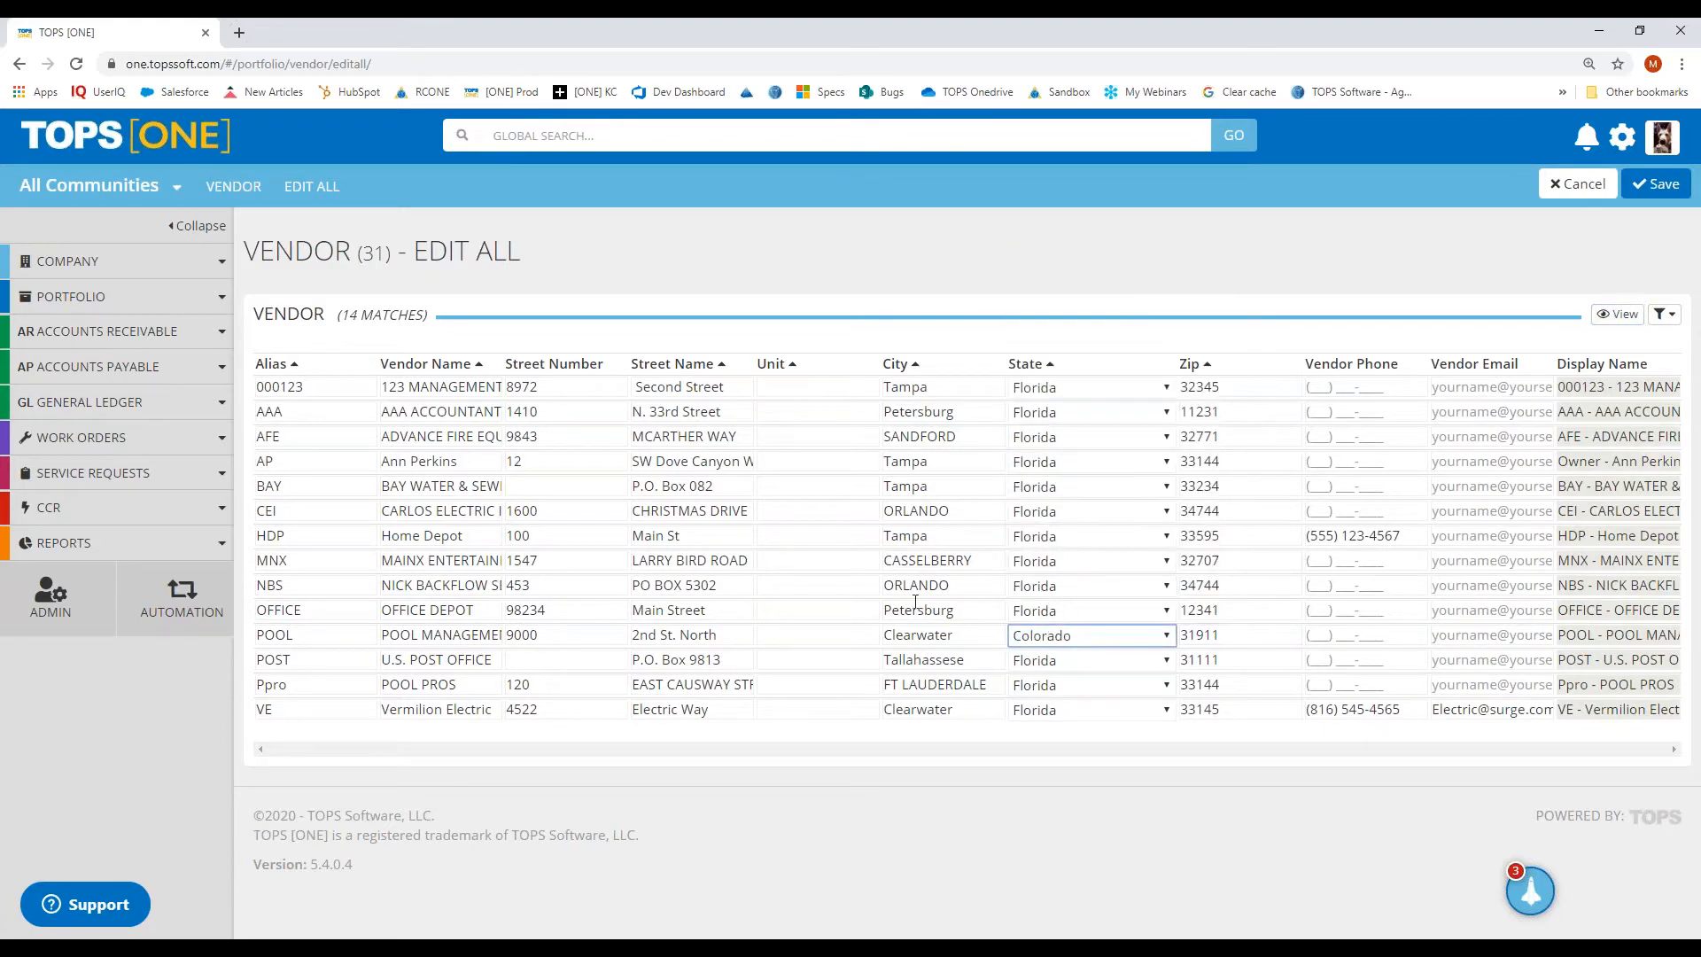
left_click(1076, 515)
left_click(1068, 615)
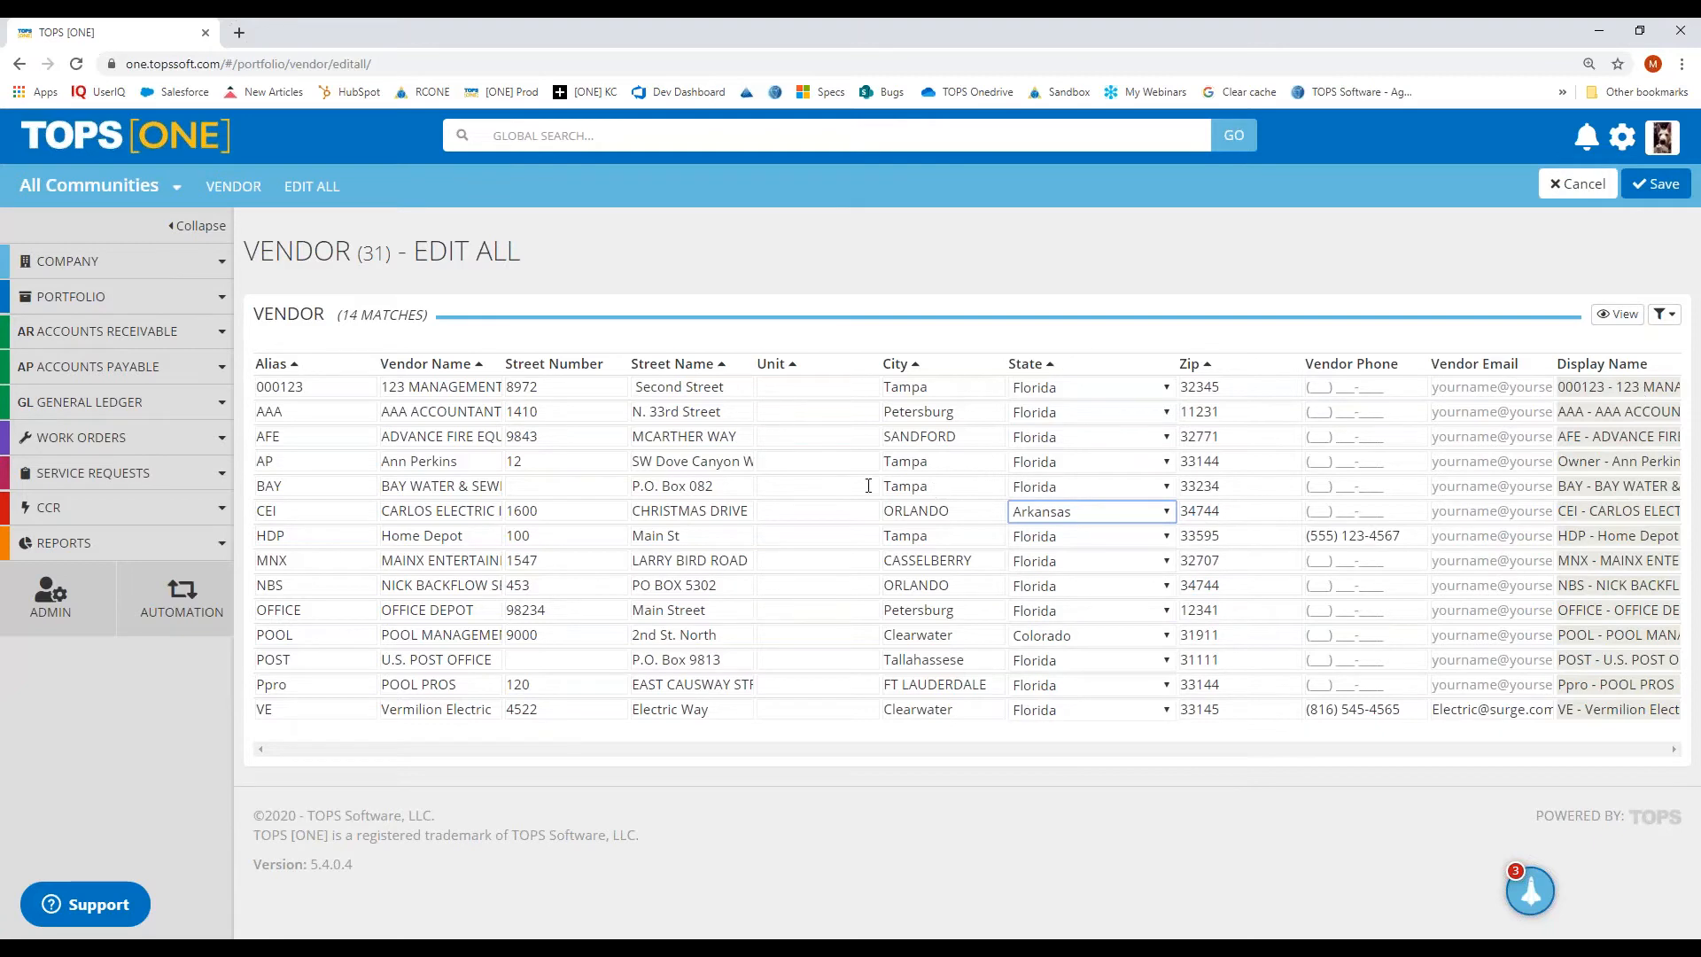
left_click(1654, 194)
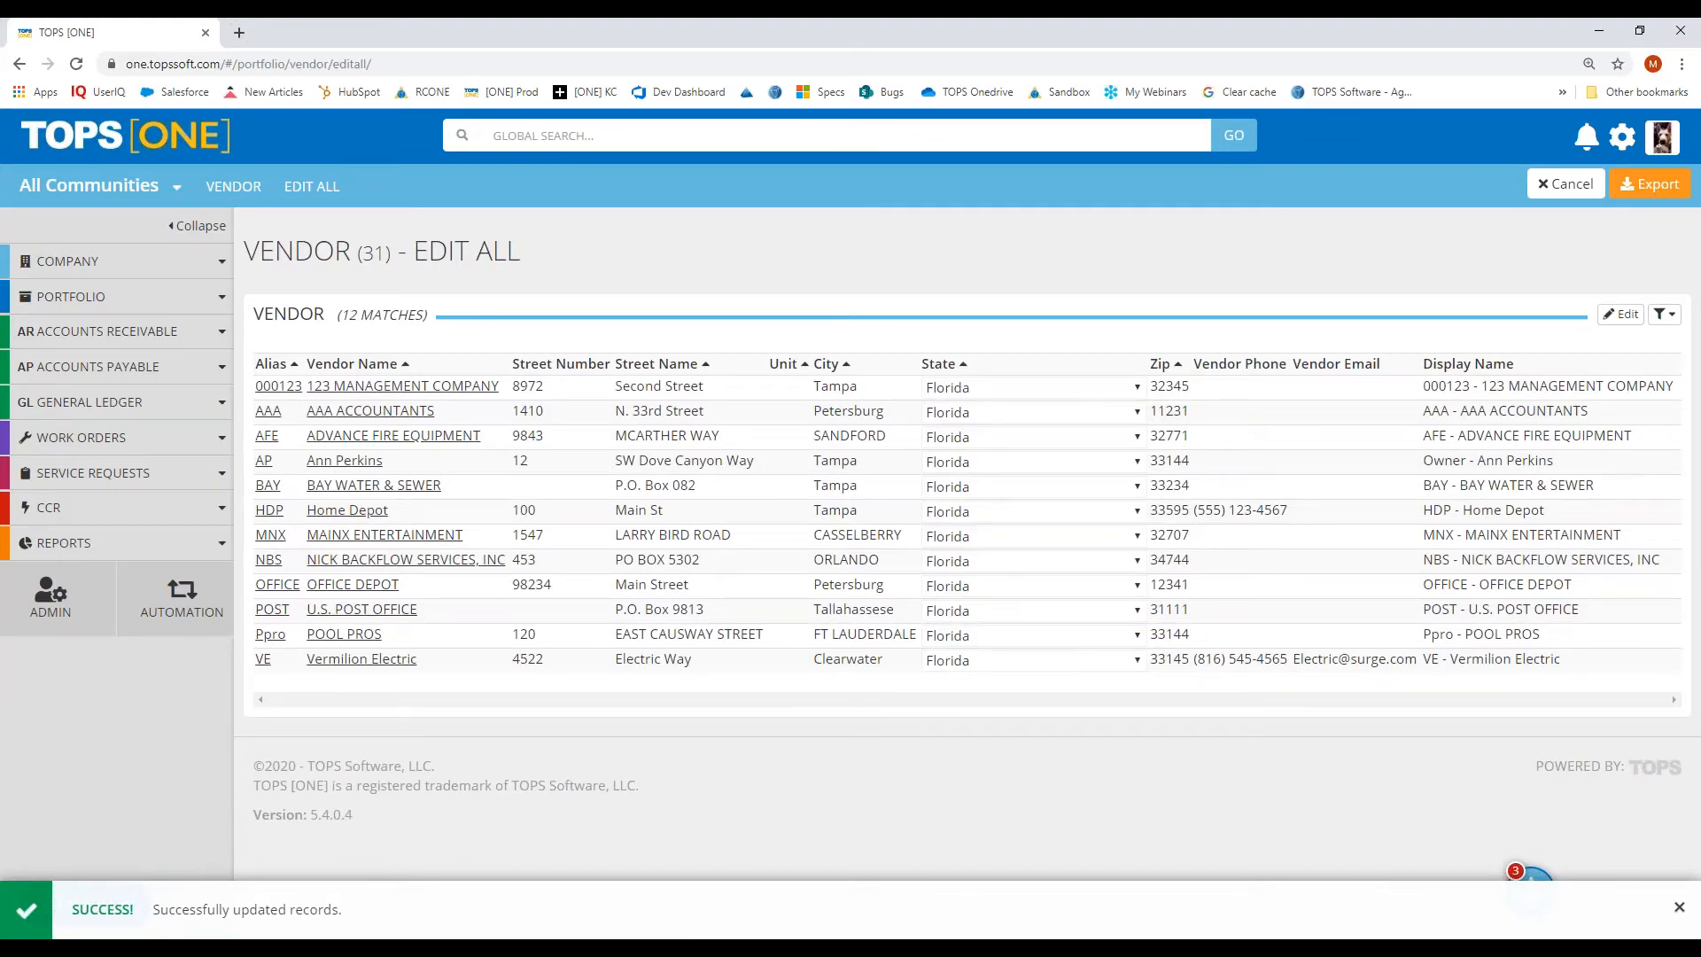
- Export the filtered vendor list and open the downloaded VendorProfiles (4).csv in a maximized Excel window
left_click(1660, 190)
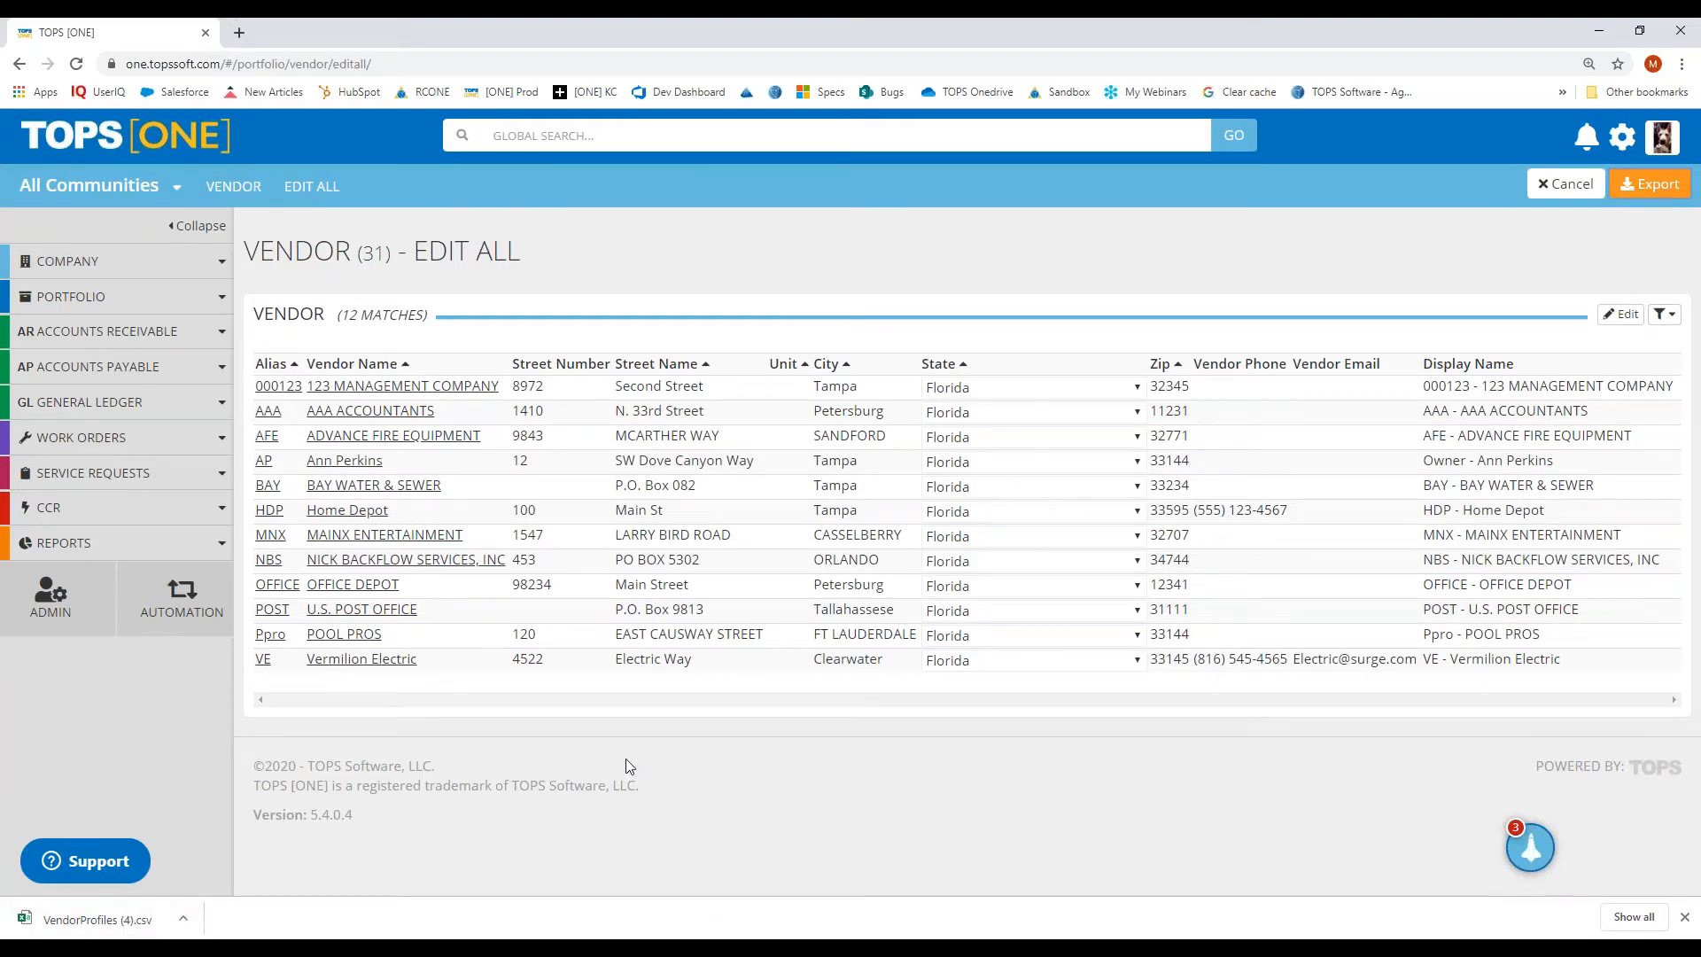
left_click(162, 919)
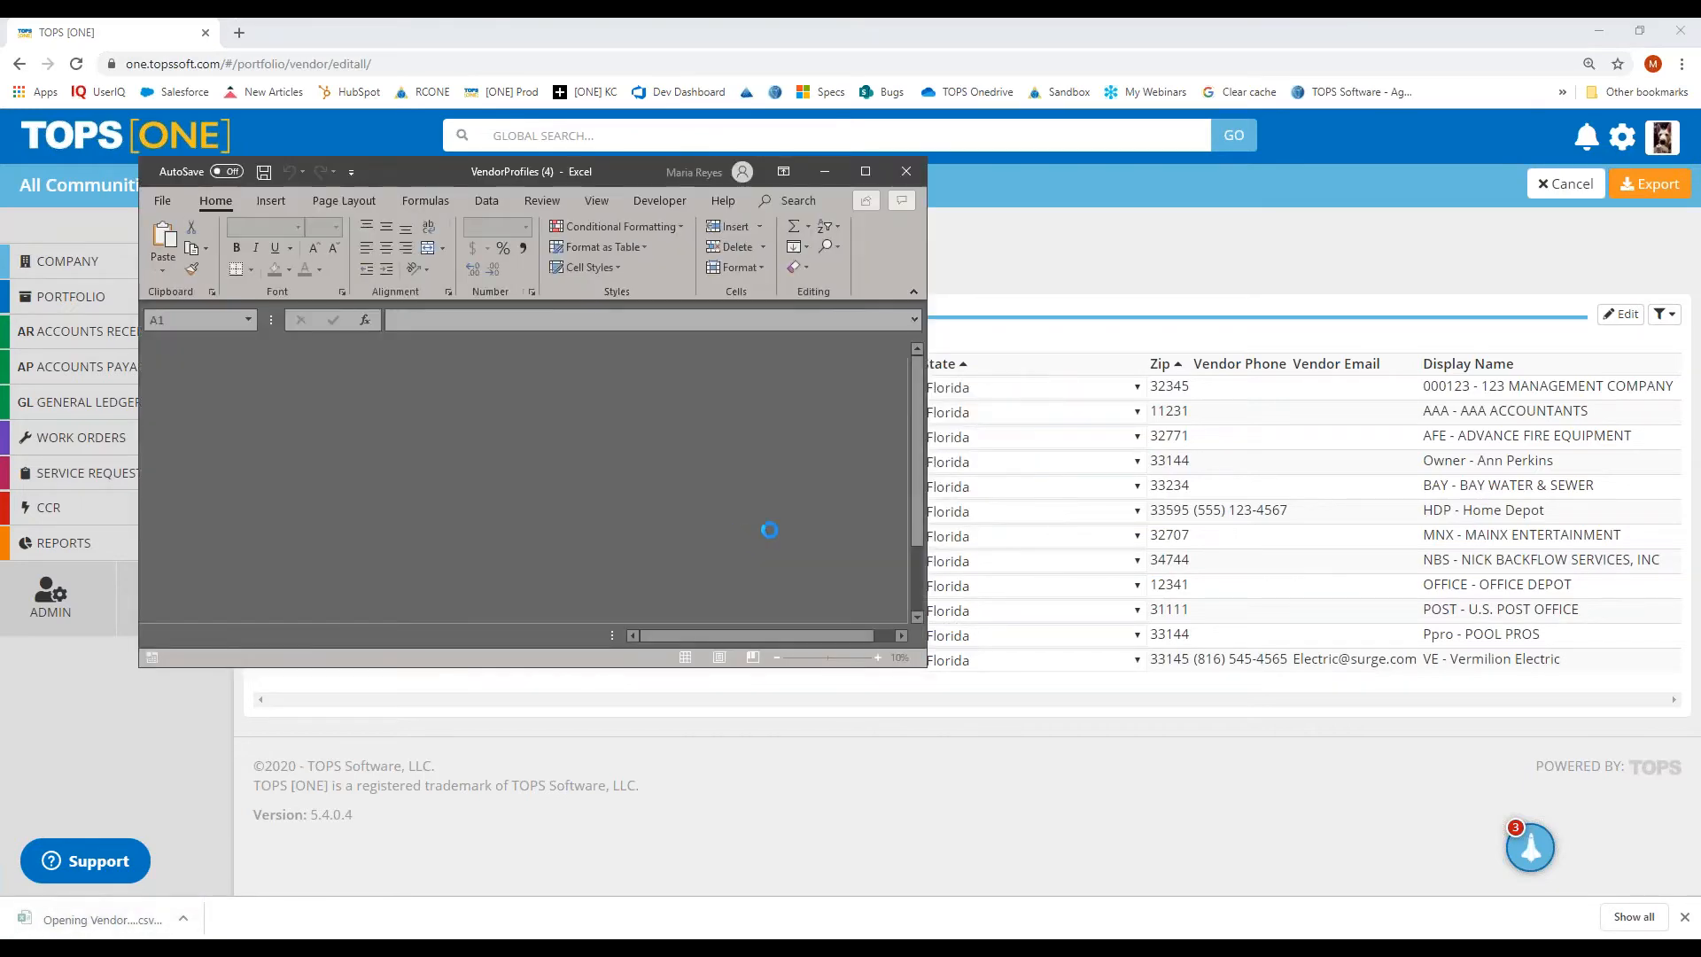
left_click(866, 171)
left_click(394, 405)
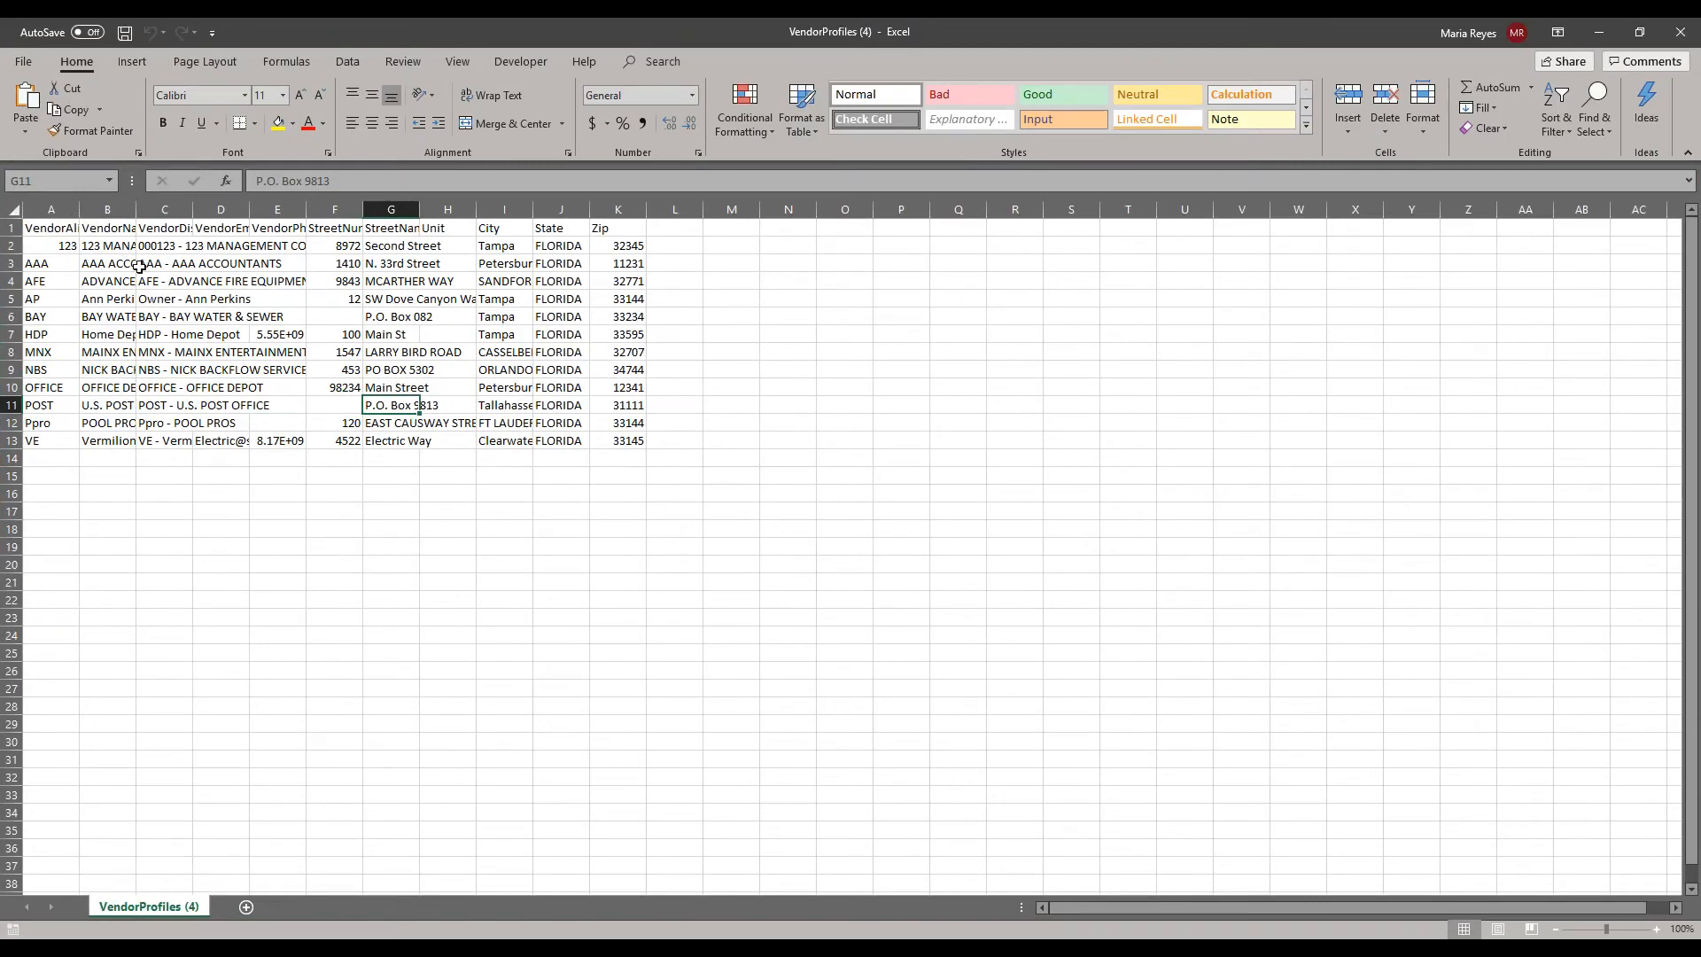
- Fit all column widths of the exported sheet to their contents and highlight its header row
key("ctrl+a")
key("ctrl+a")
double_click(79, 204)
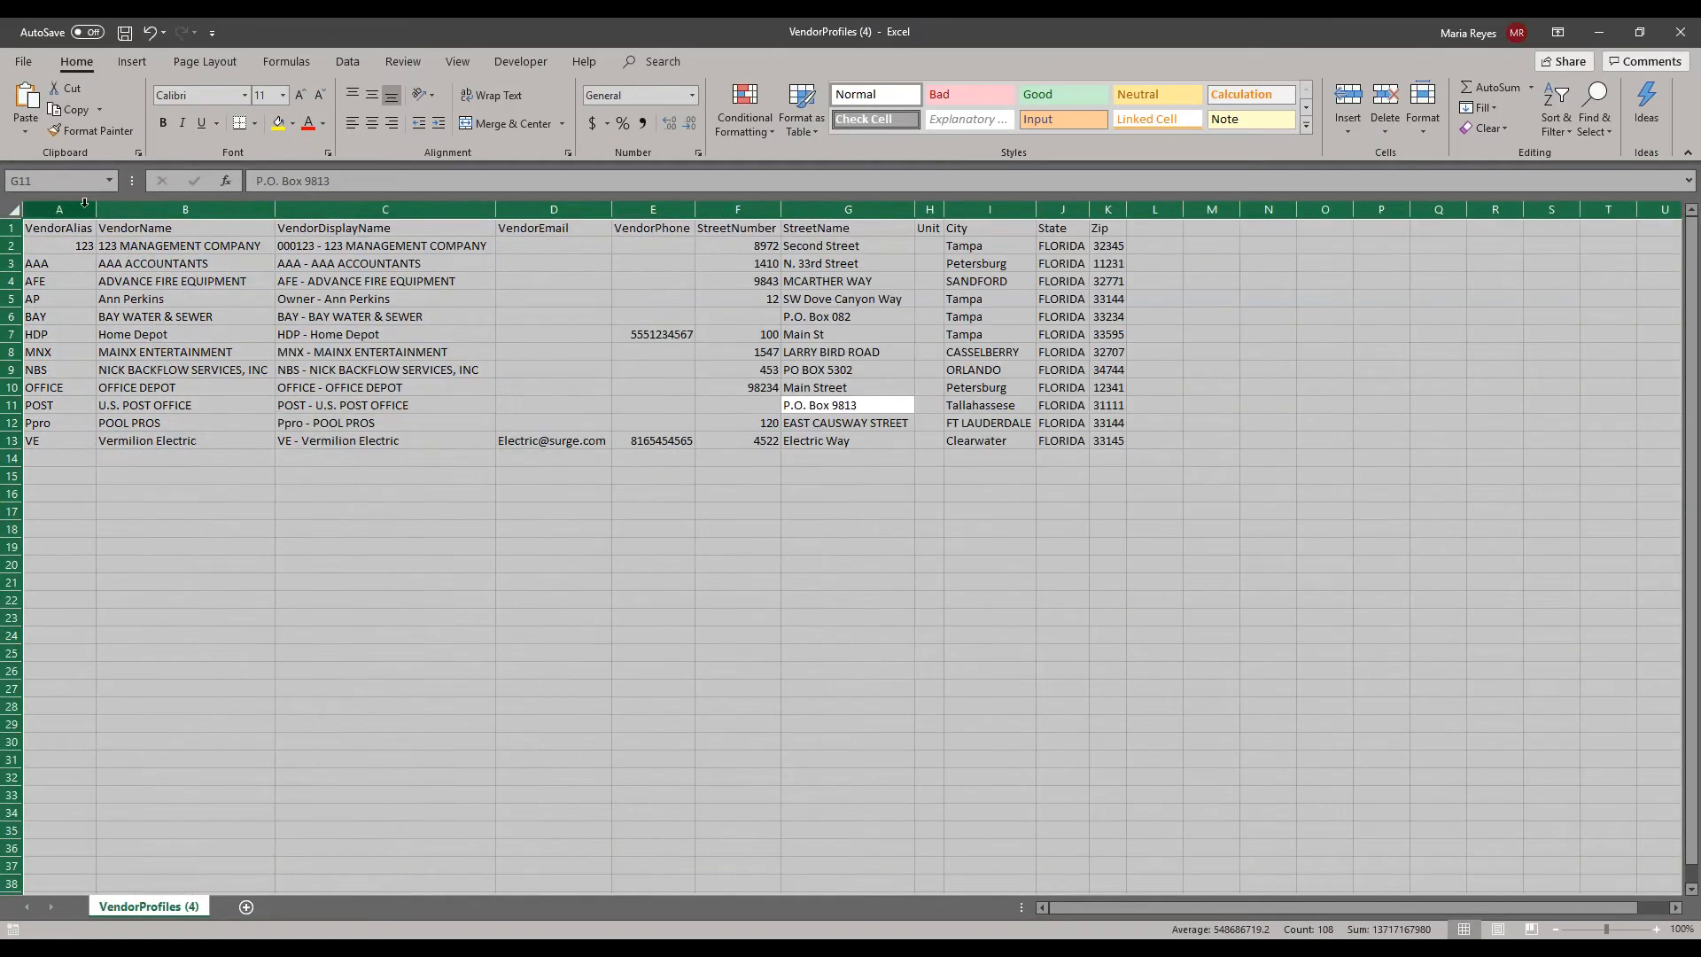
left_click(842, 545)
left_click_drag(50, 227, 1108, 222)
left_click(976, 652)
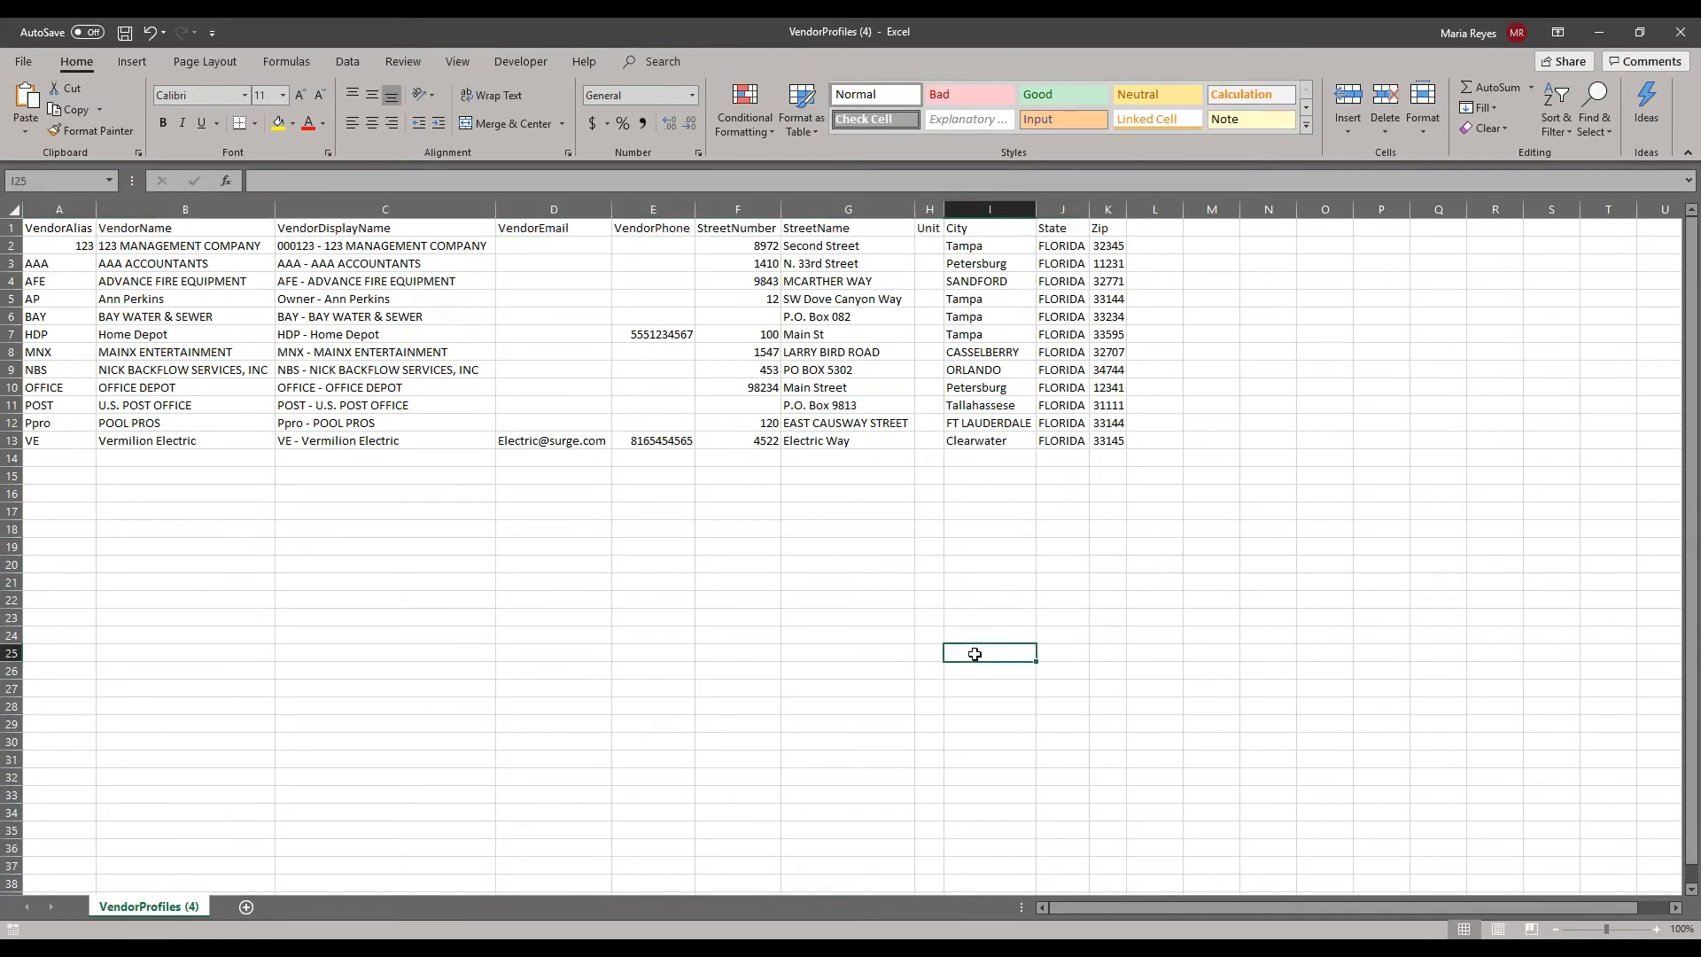
- Compare the exported sheet side by side with the TOPS [ONE] vendor table, restore it to full screen and highlight columns A to E
key("super+Left")
left_click(1095, 319)
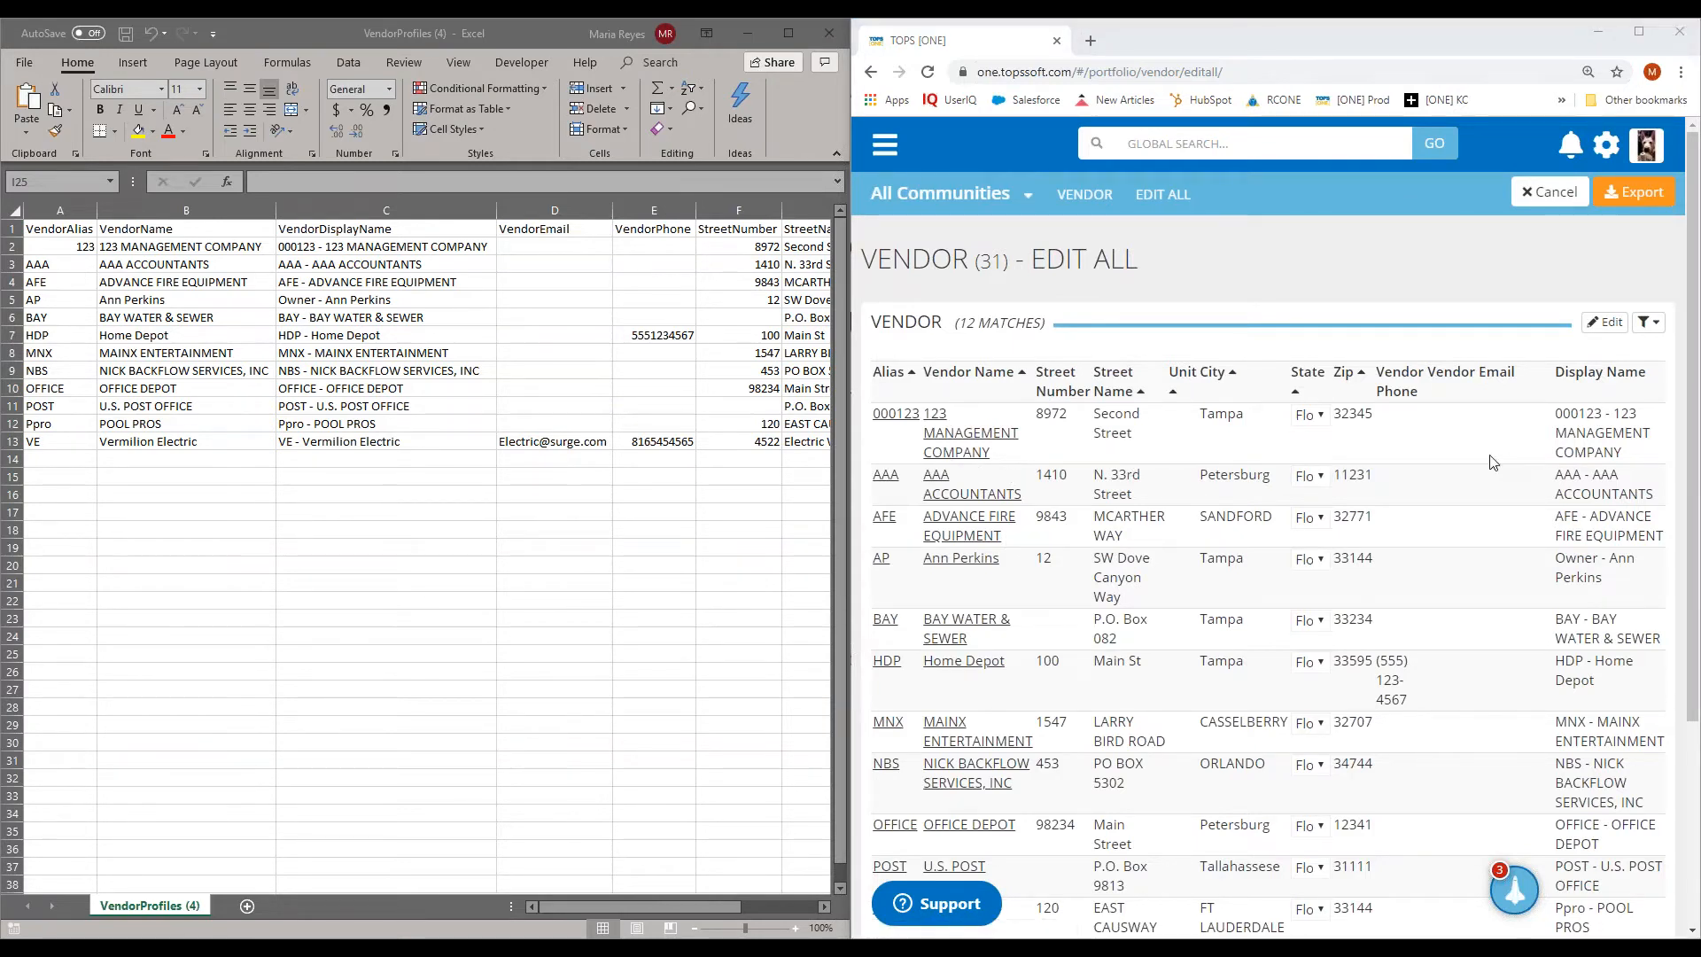
left_click(797, 33)
left_click_drag(52, 206, 619, 210)
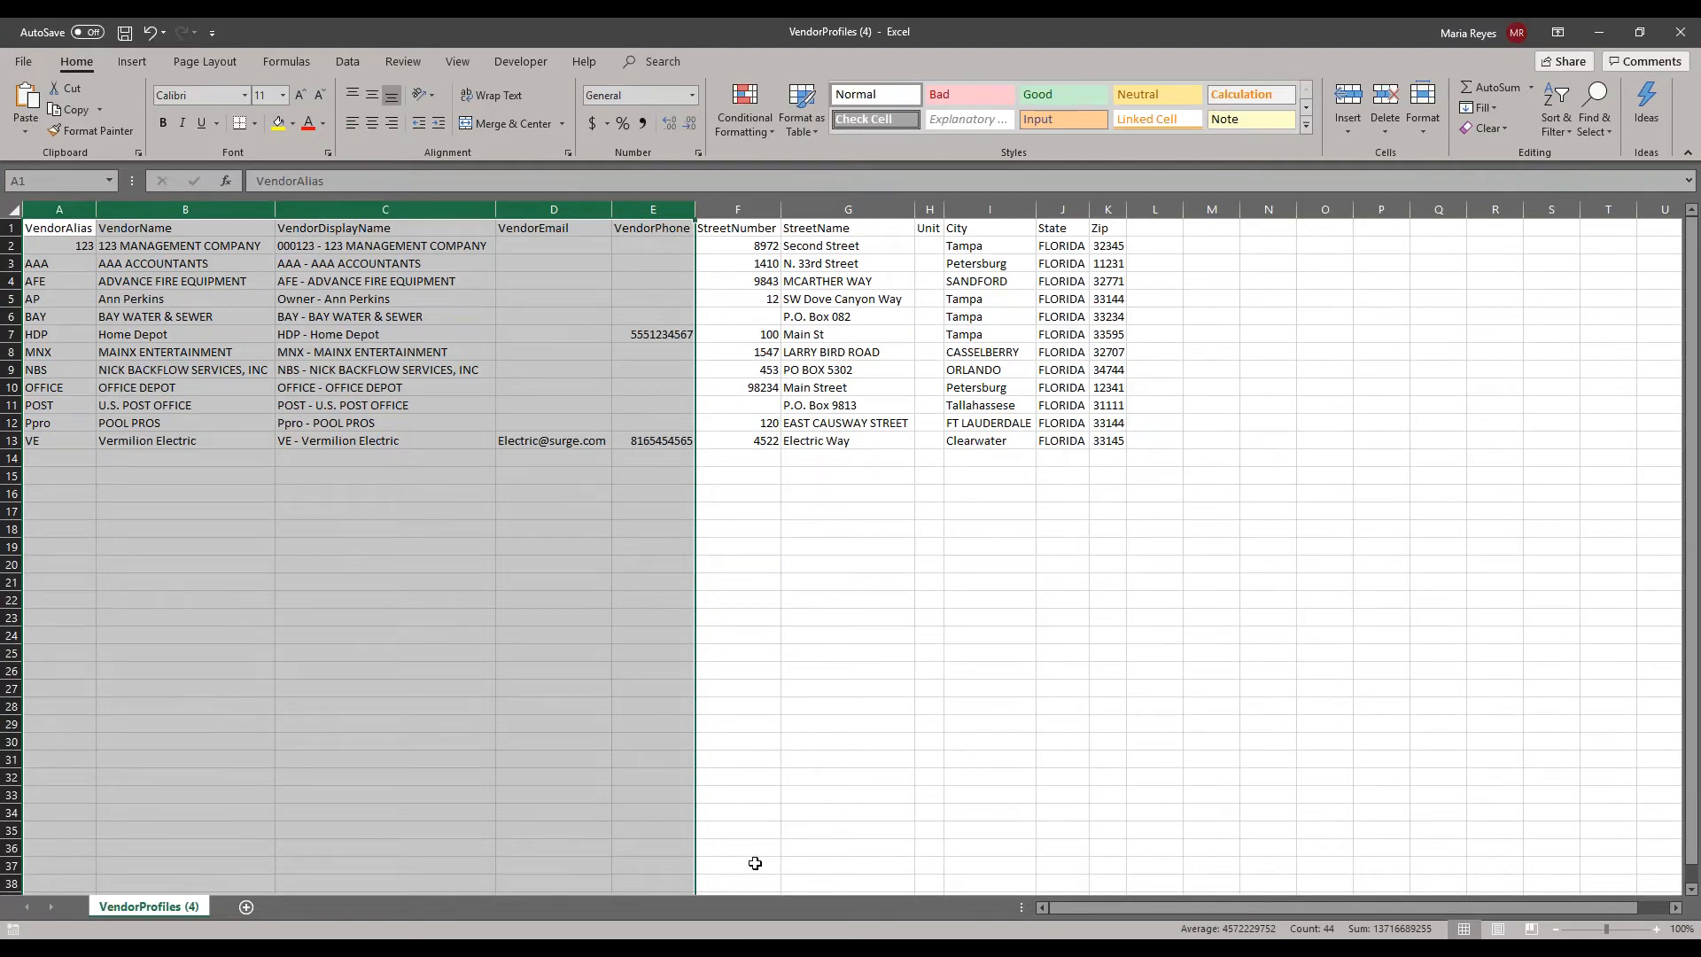
left_click(876, 784)
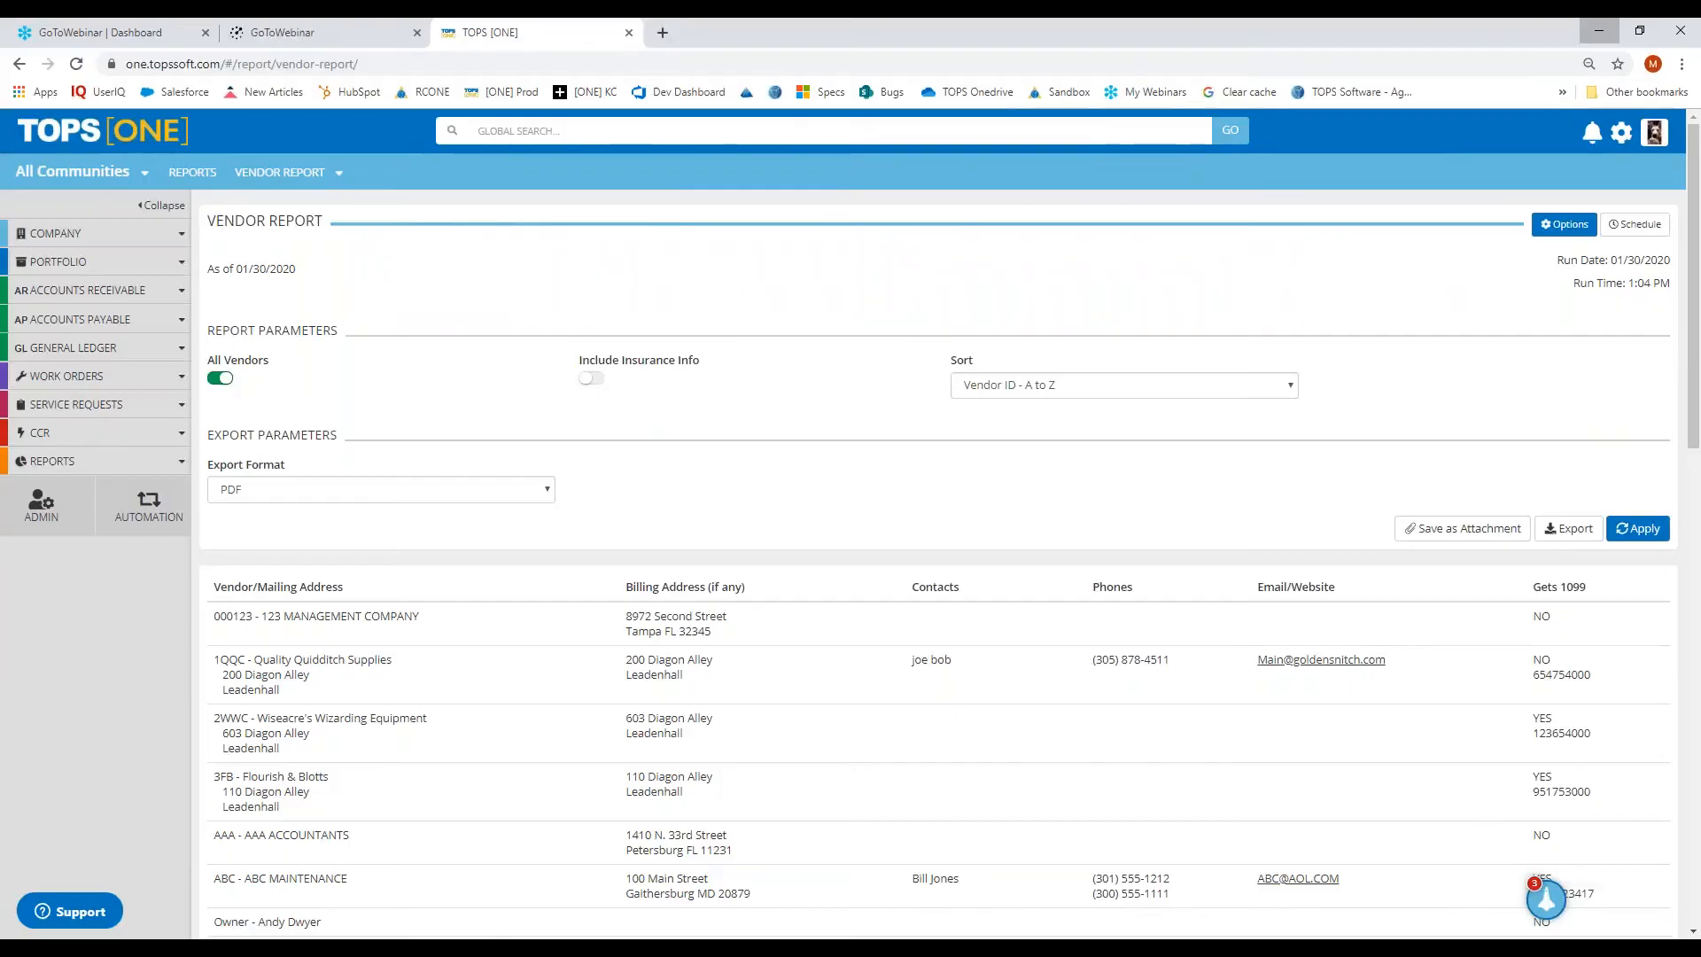
- Switch back to the exported sheet in Excel and undo the column width adjustment
key("alt+Tab")
left_click(528, 547)
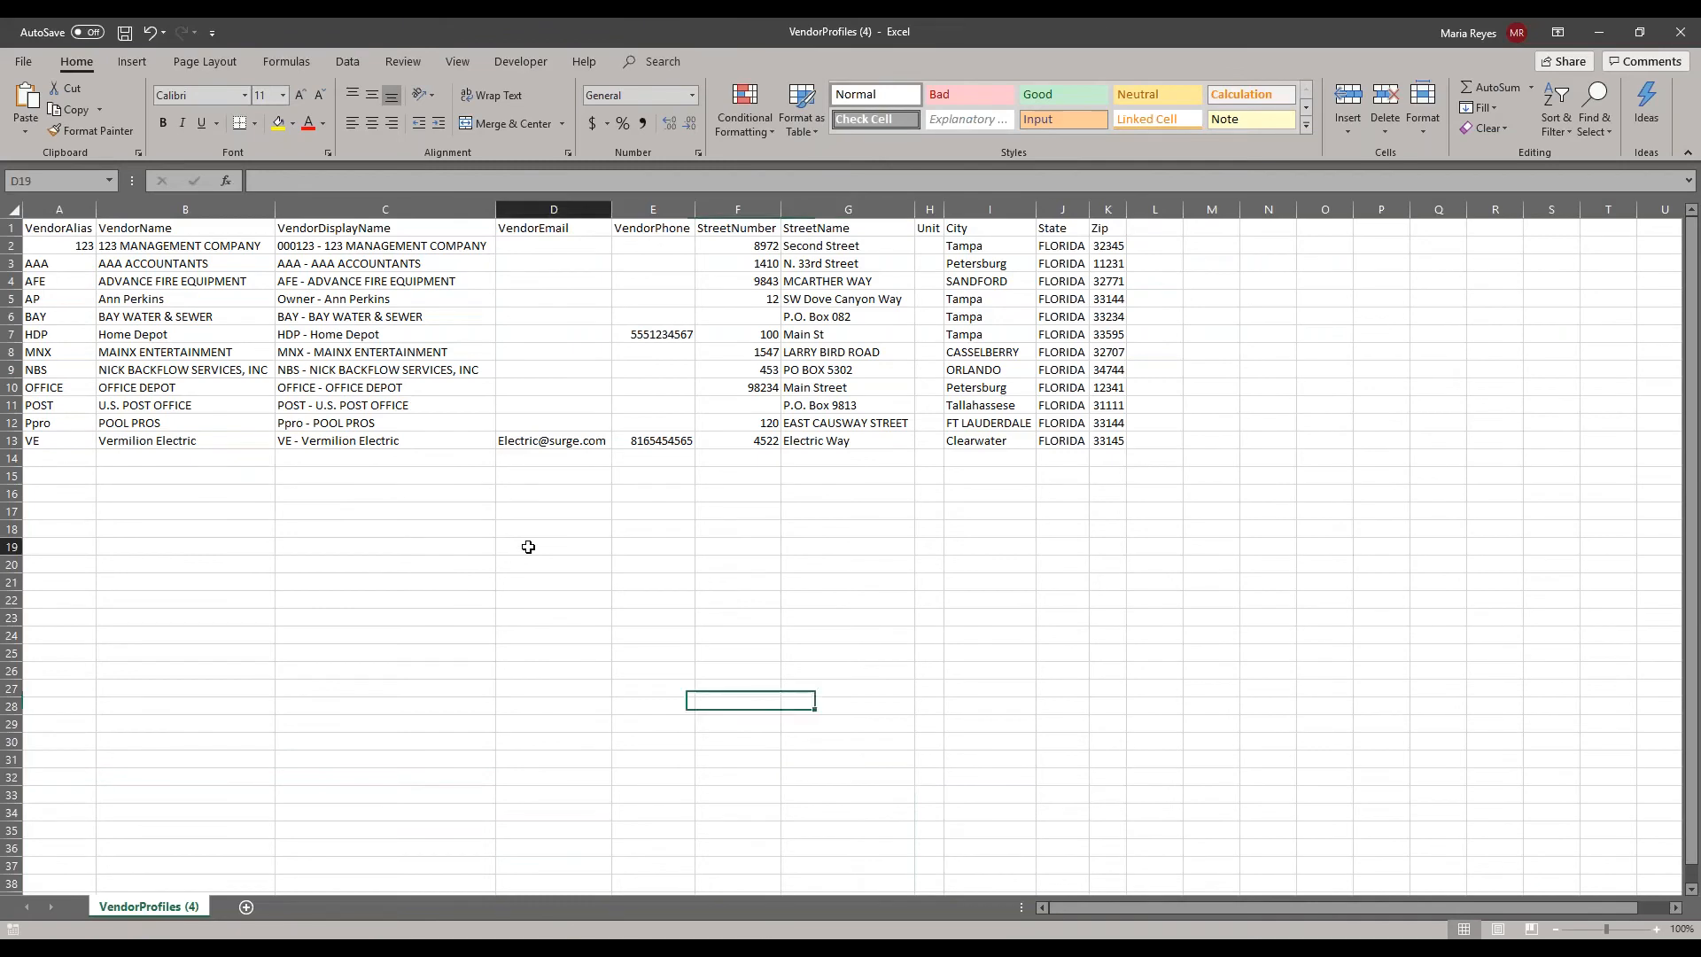
key("ctrl+z")
left_click(525, 542)
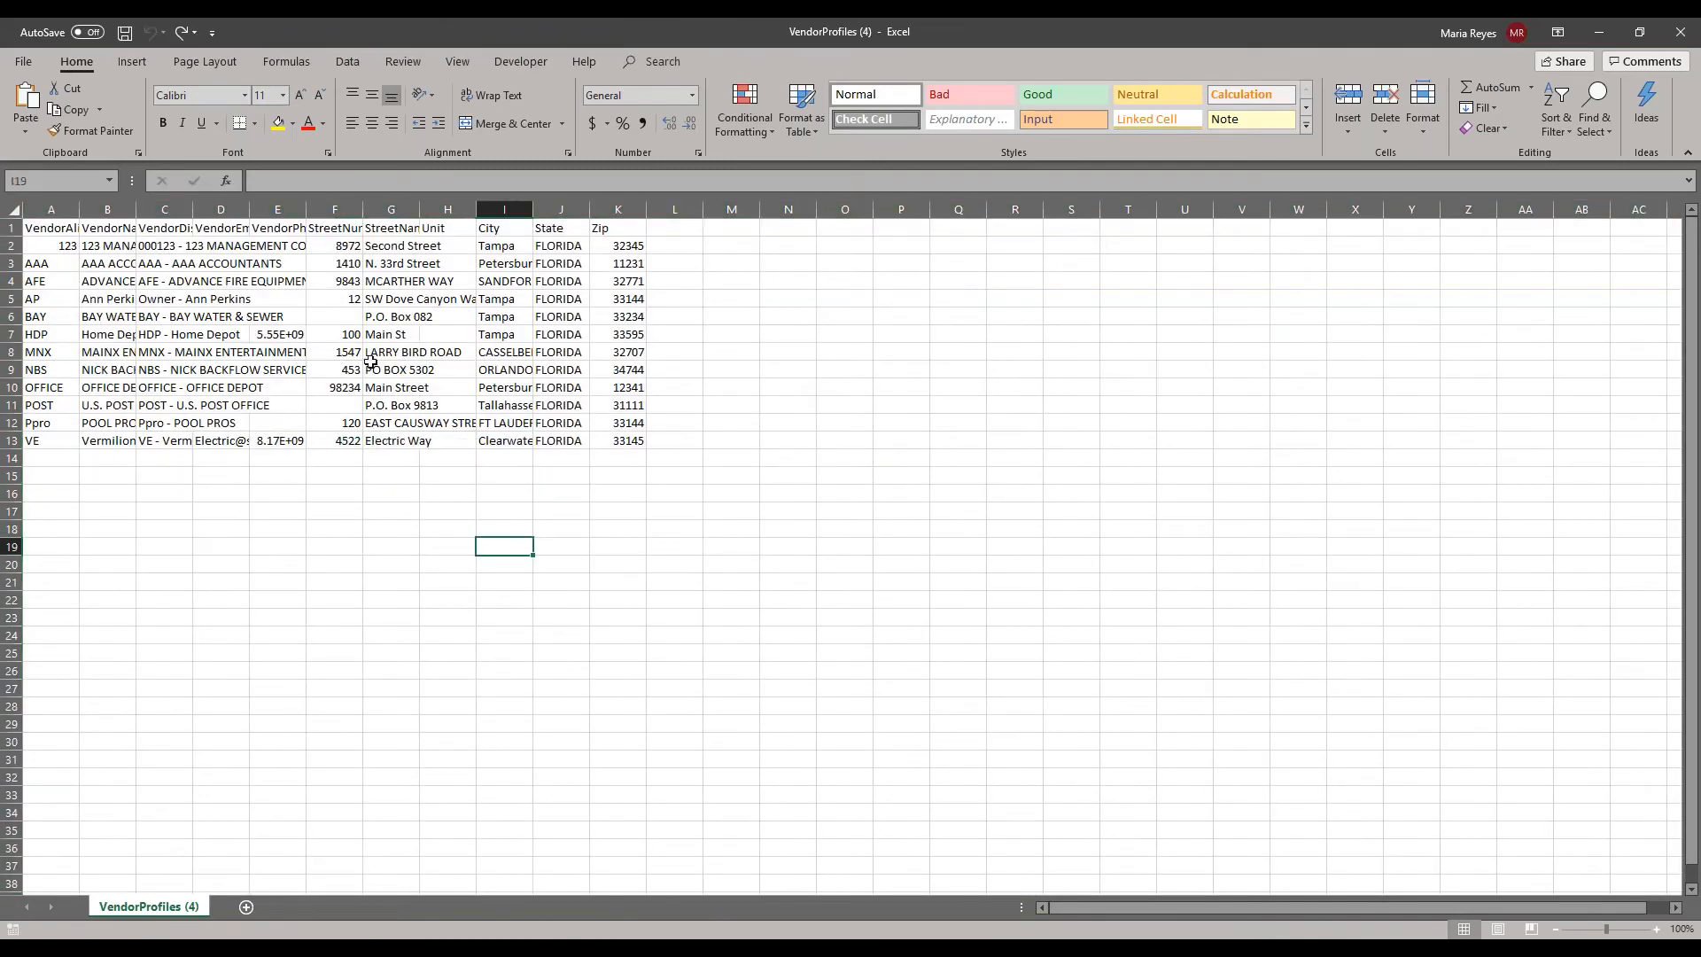
- Examine the header row and the VendorAlias column of the exported vendor sheet
left_click_drag(55, 223, 620, 227)
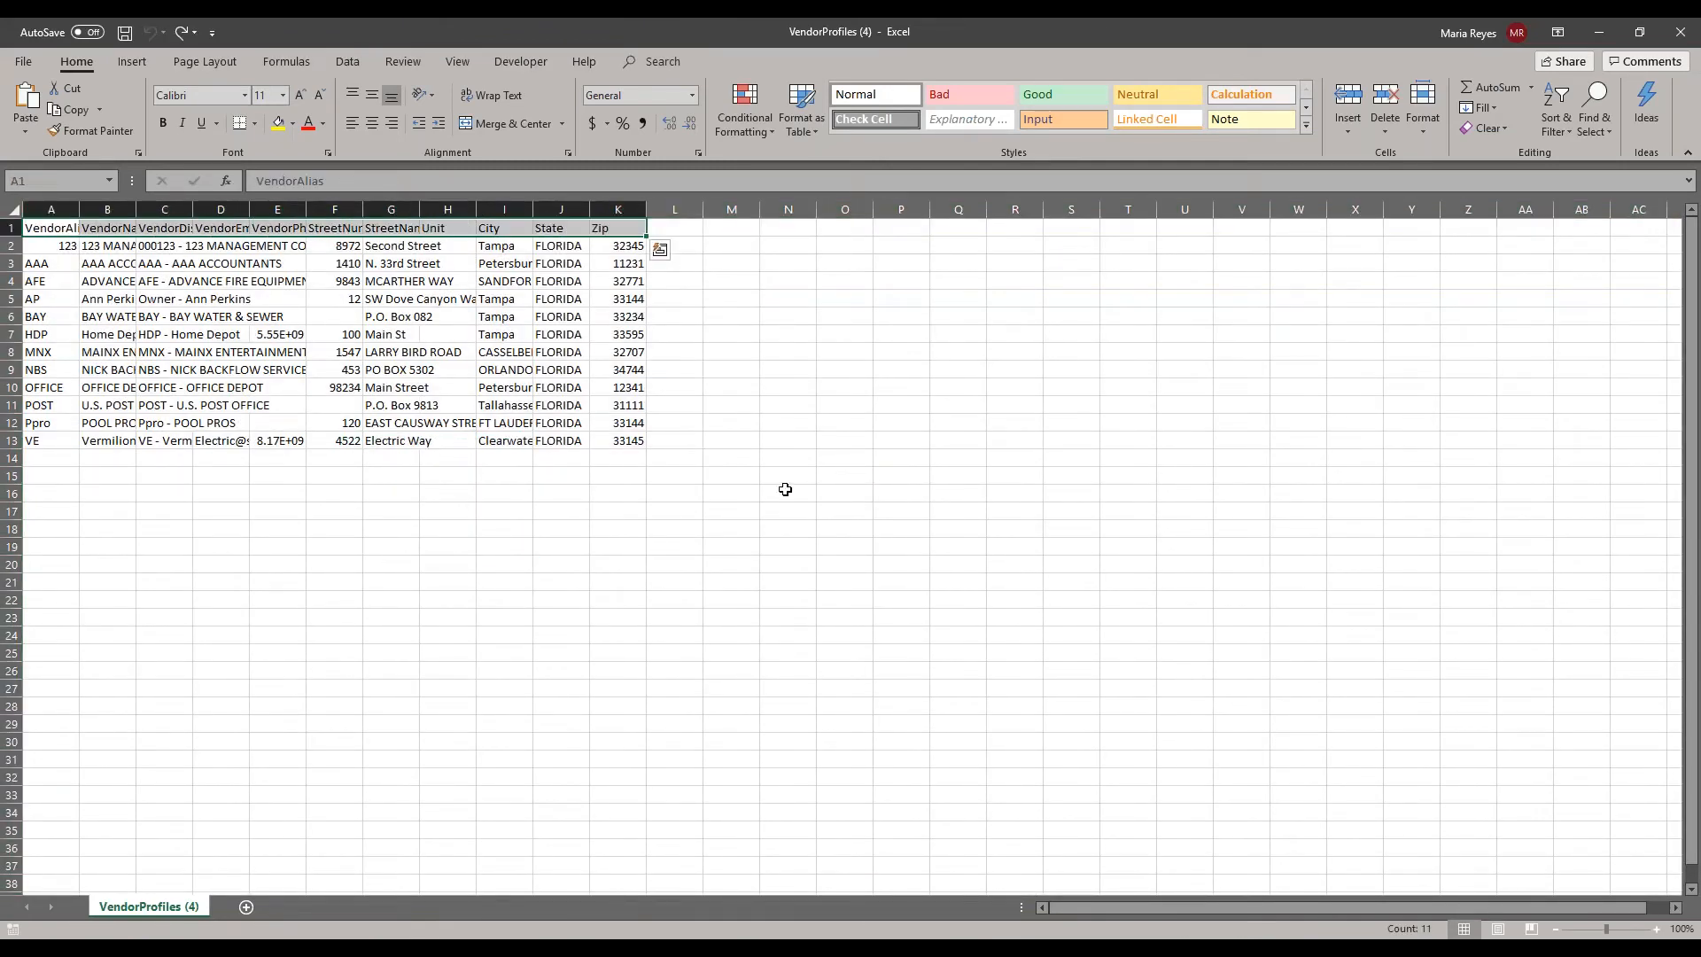
left_click(62, 209)
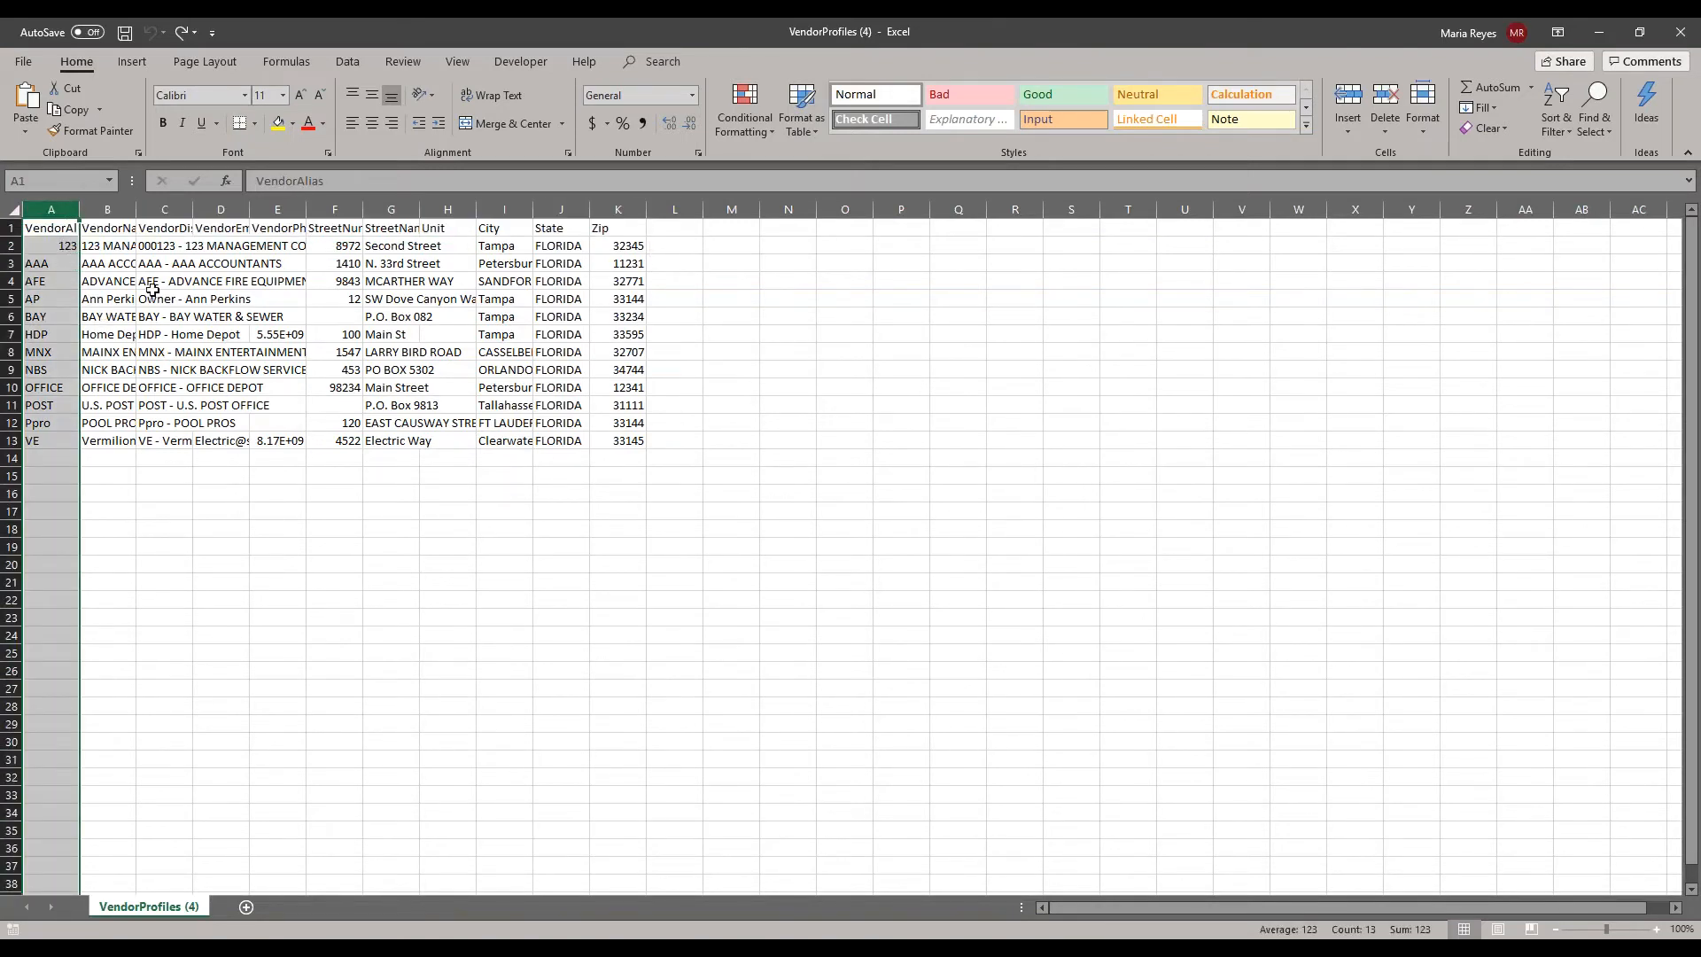
left_click(456, 648)
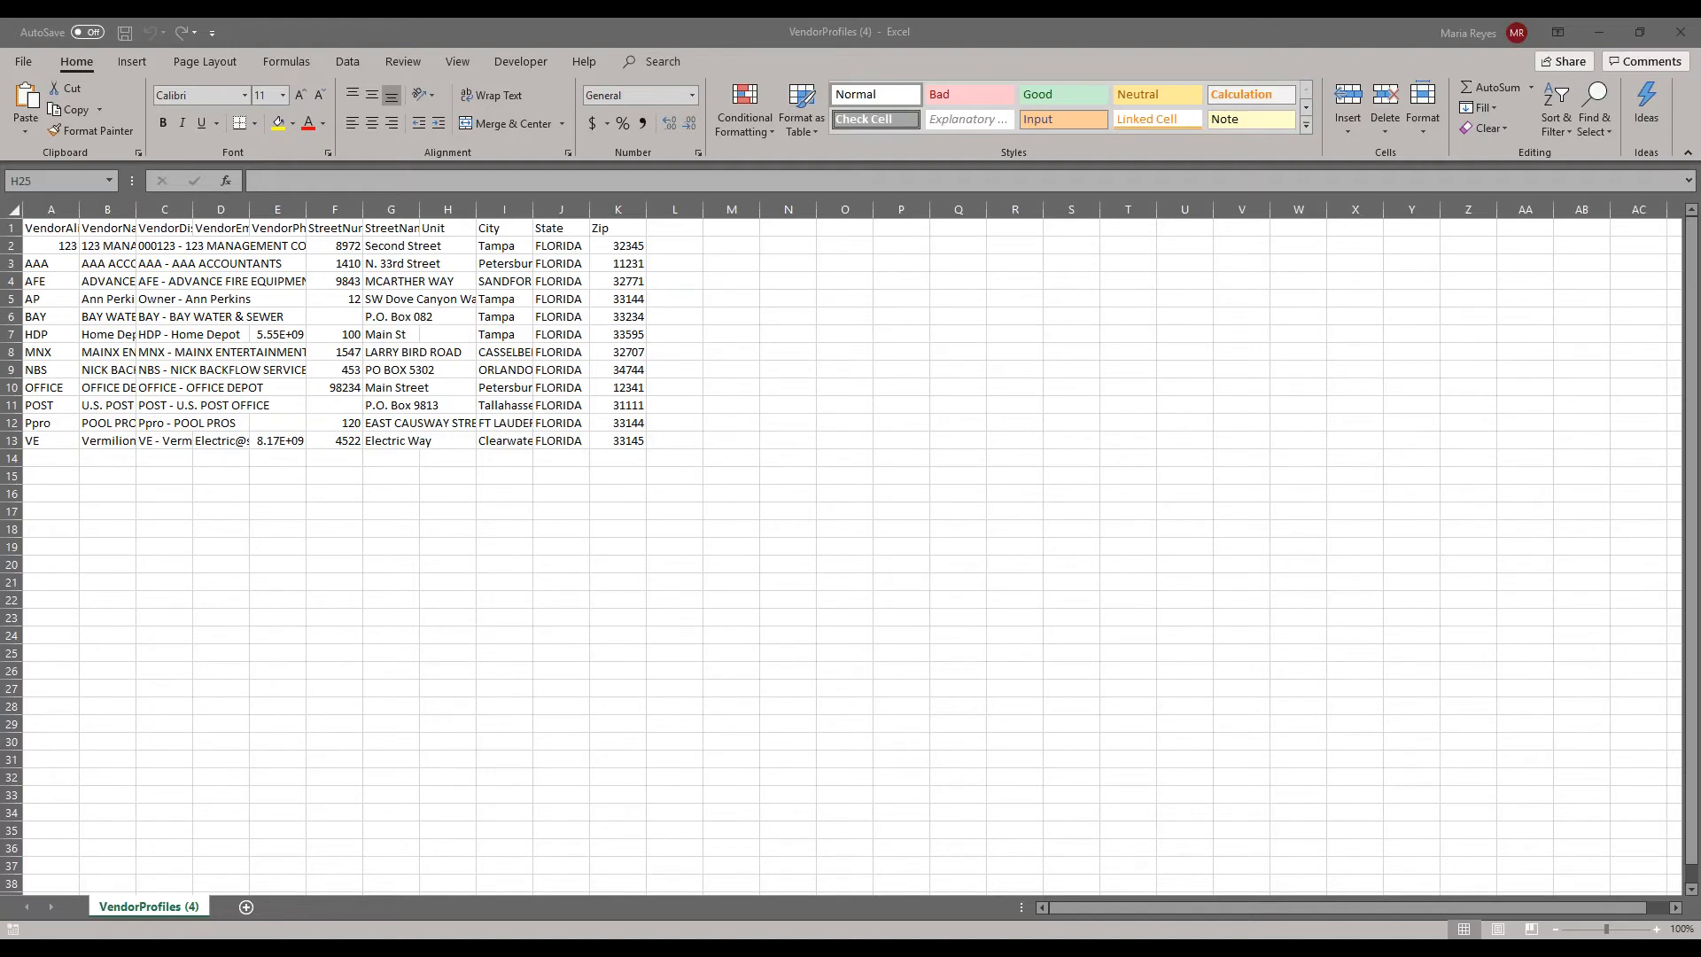
left_click(764, 487)
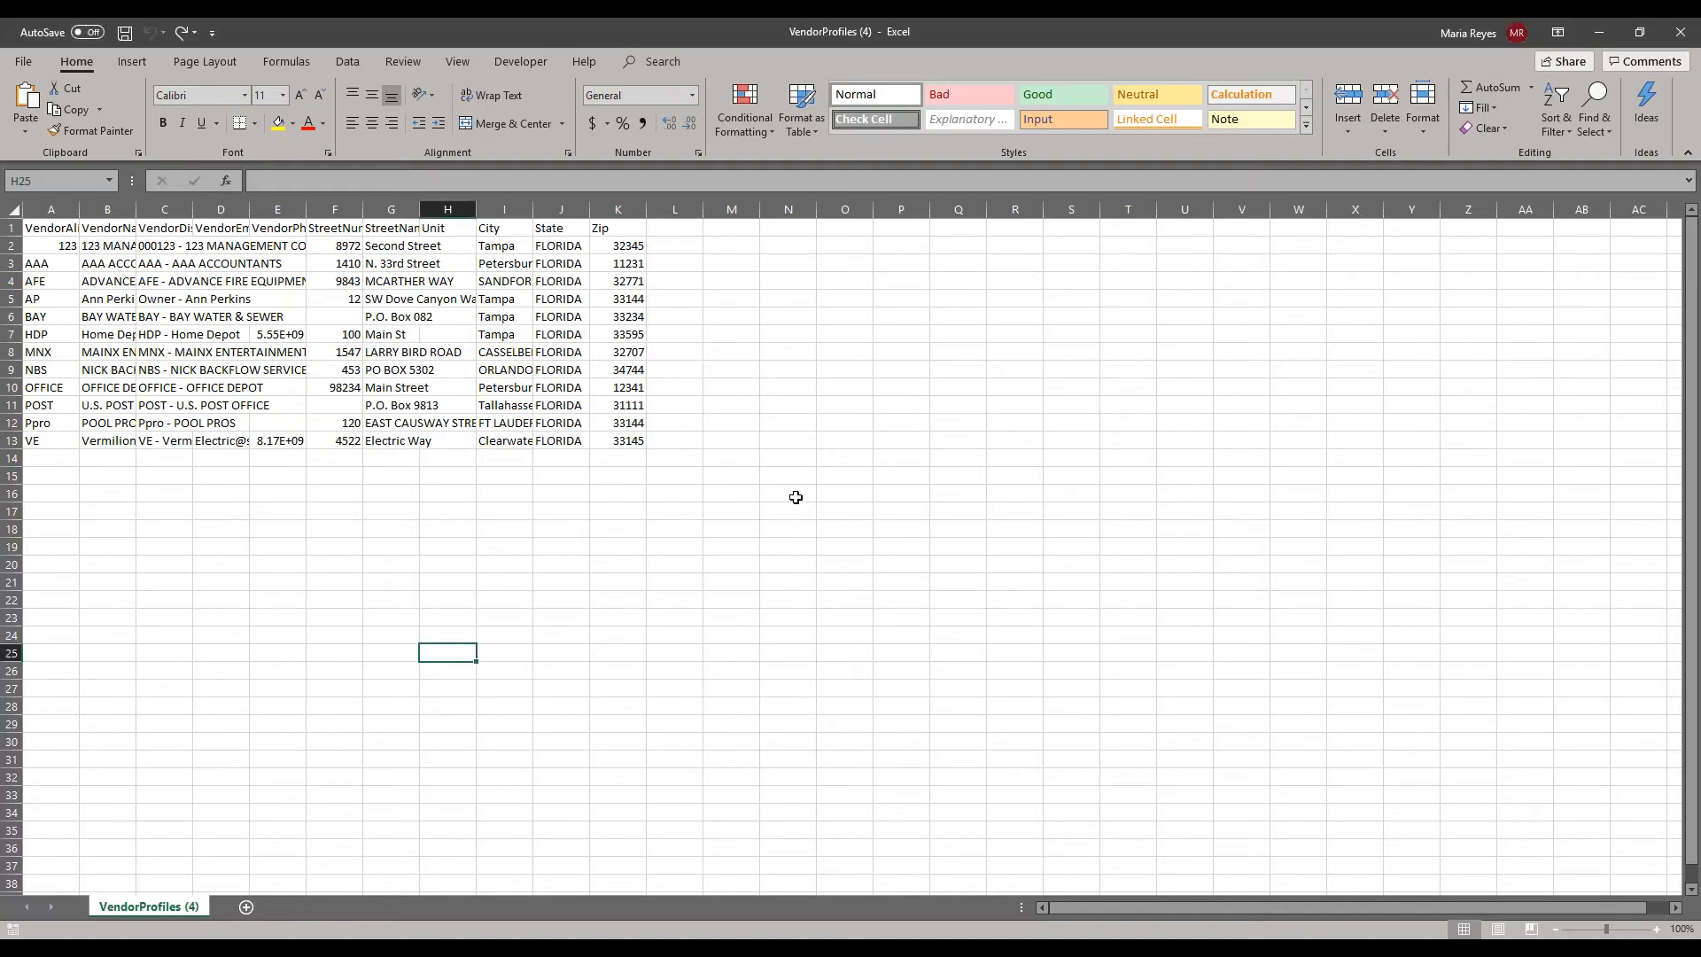
left_click(734, 950)
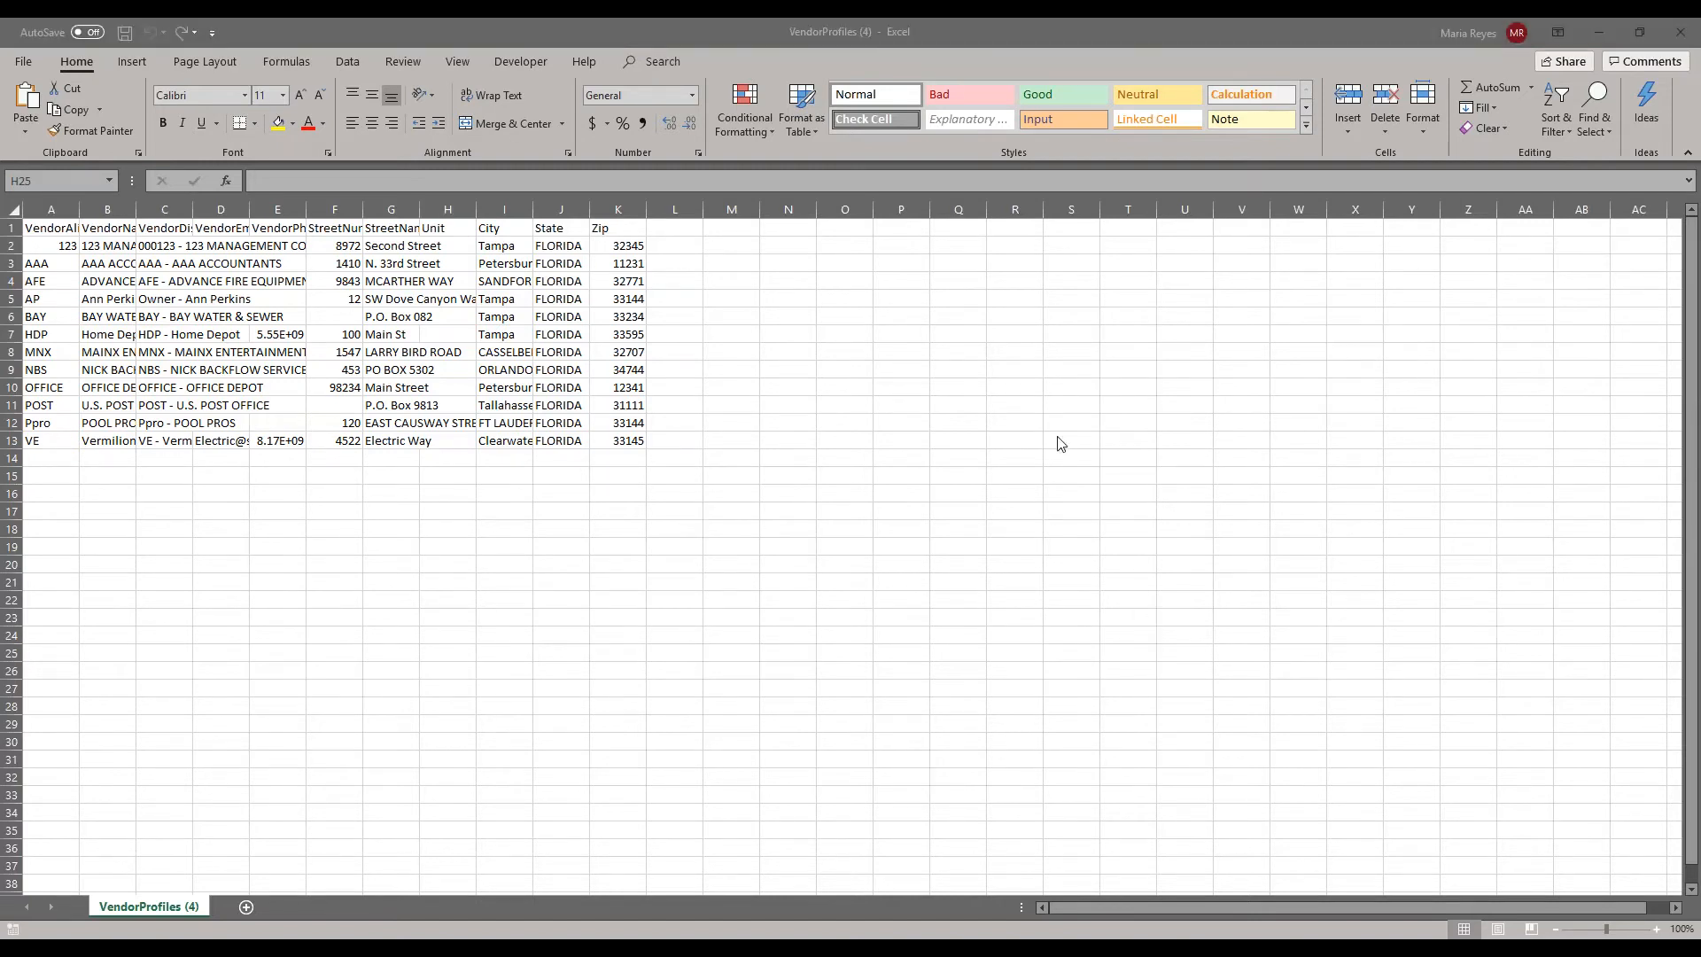
- Switch to the TOPS [ONE] vendor table and add the First Name and Primary Contact Email columns through the vendor search filter
left_click(1587, 30)
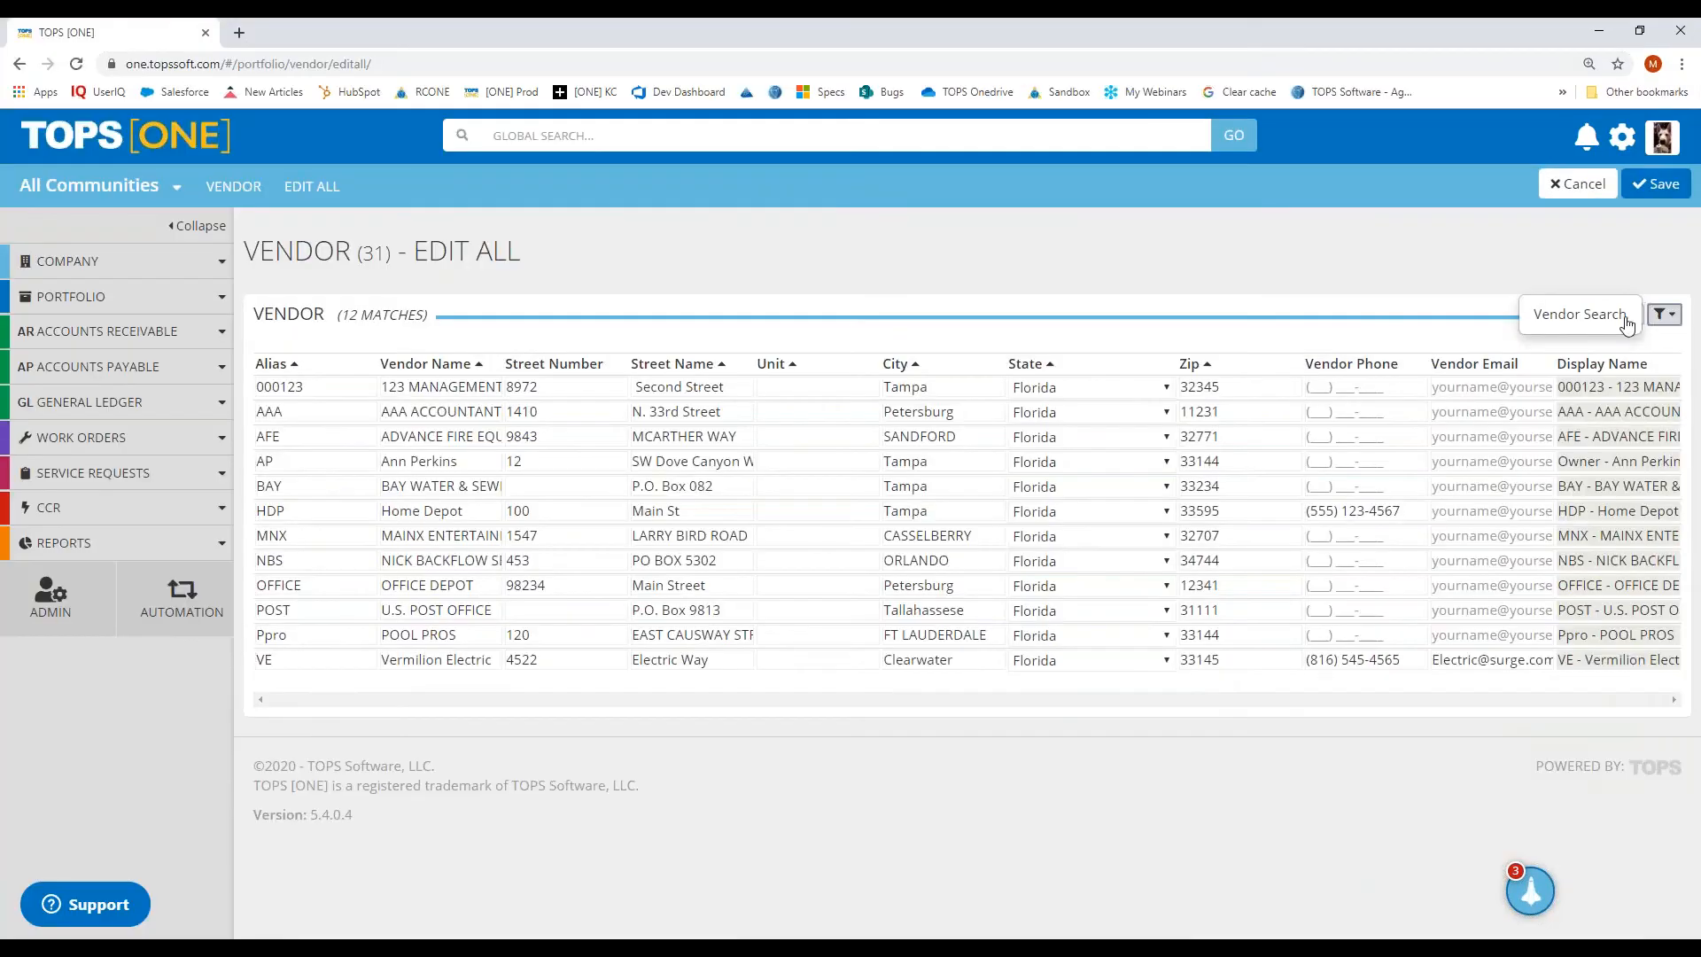
left_click(1657, 315)
scroll(350, 550, "down", 2)
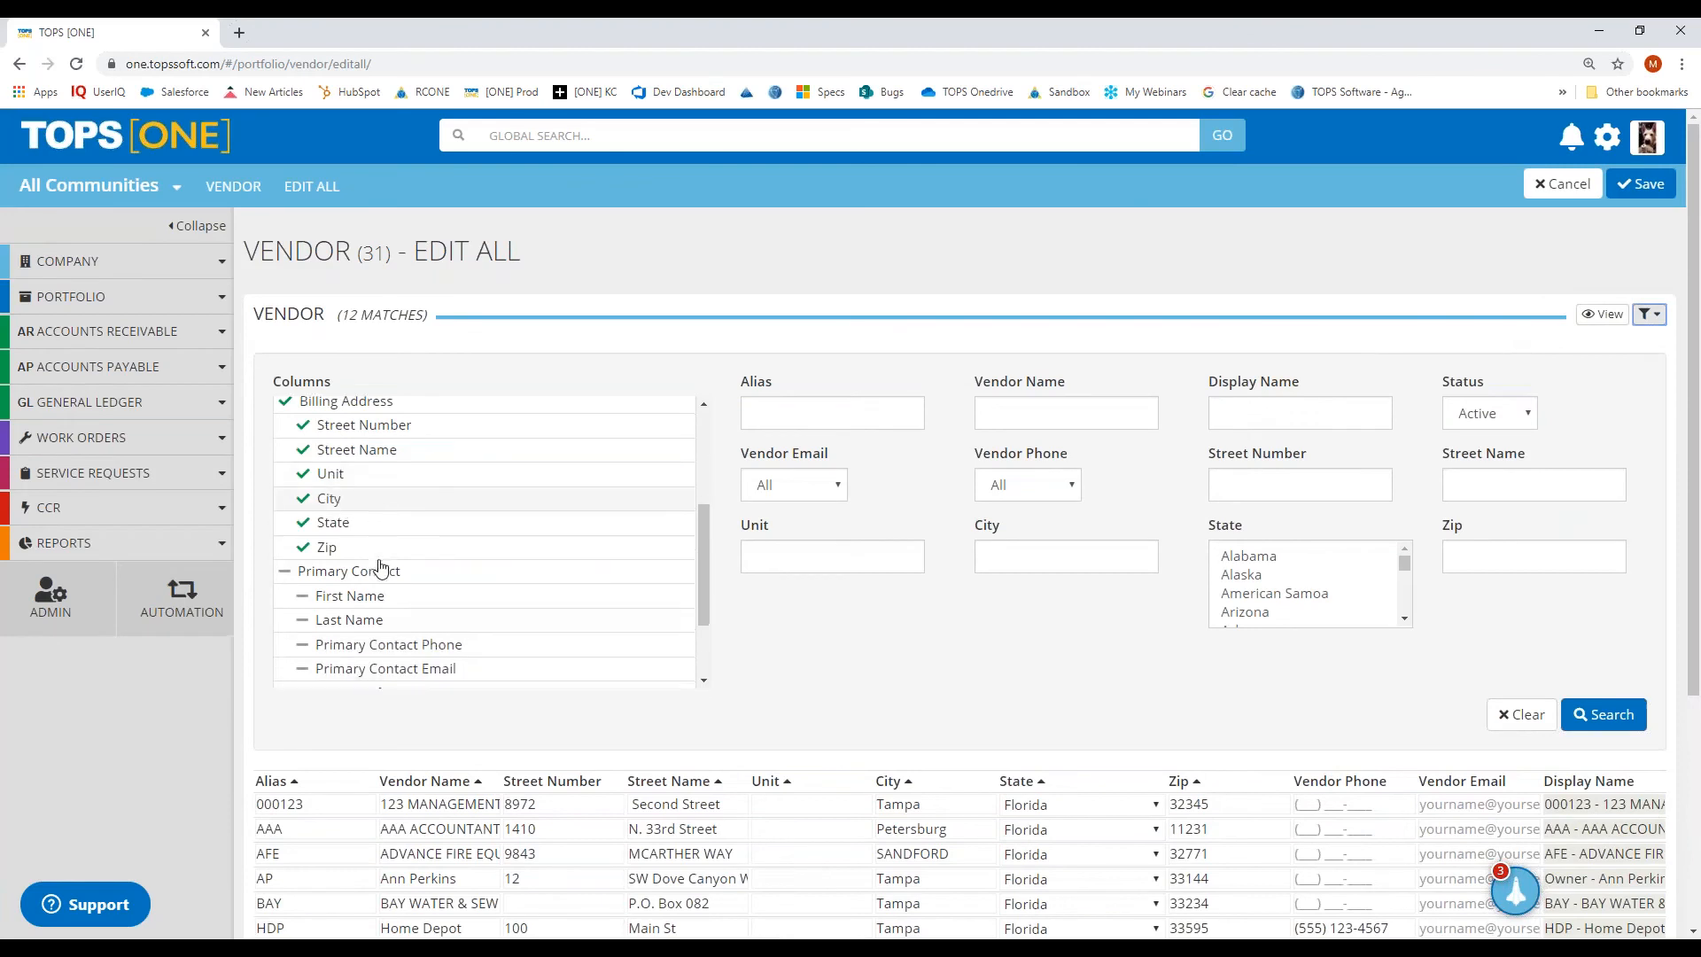
scroll(353, 550, "up", 2)
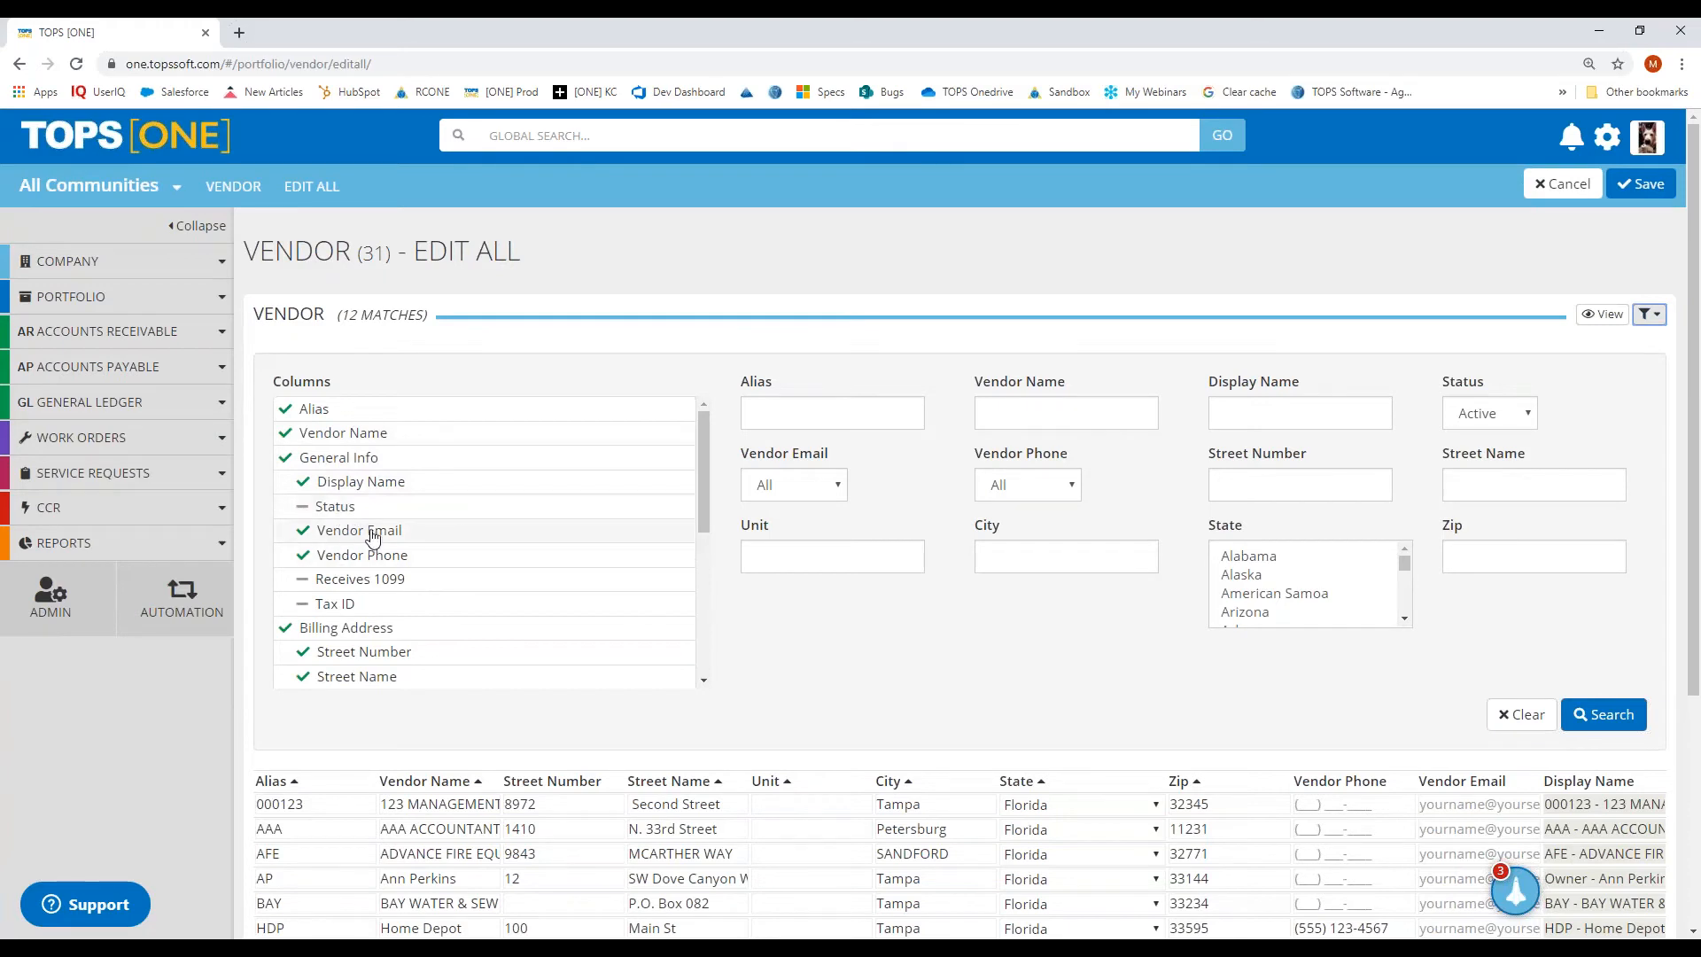
scroll(362, 537, "down", 4)
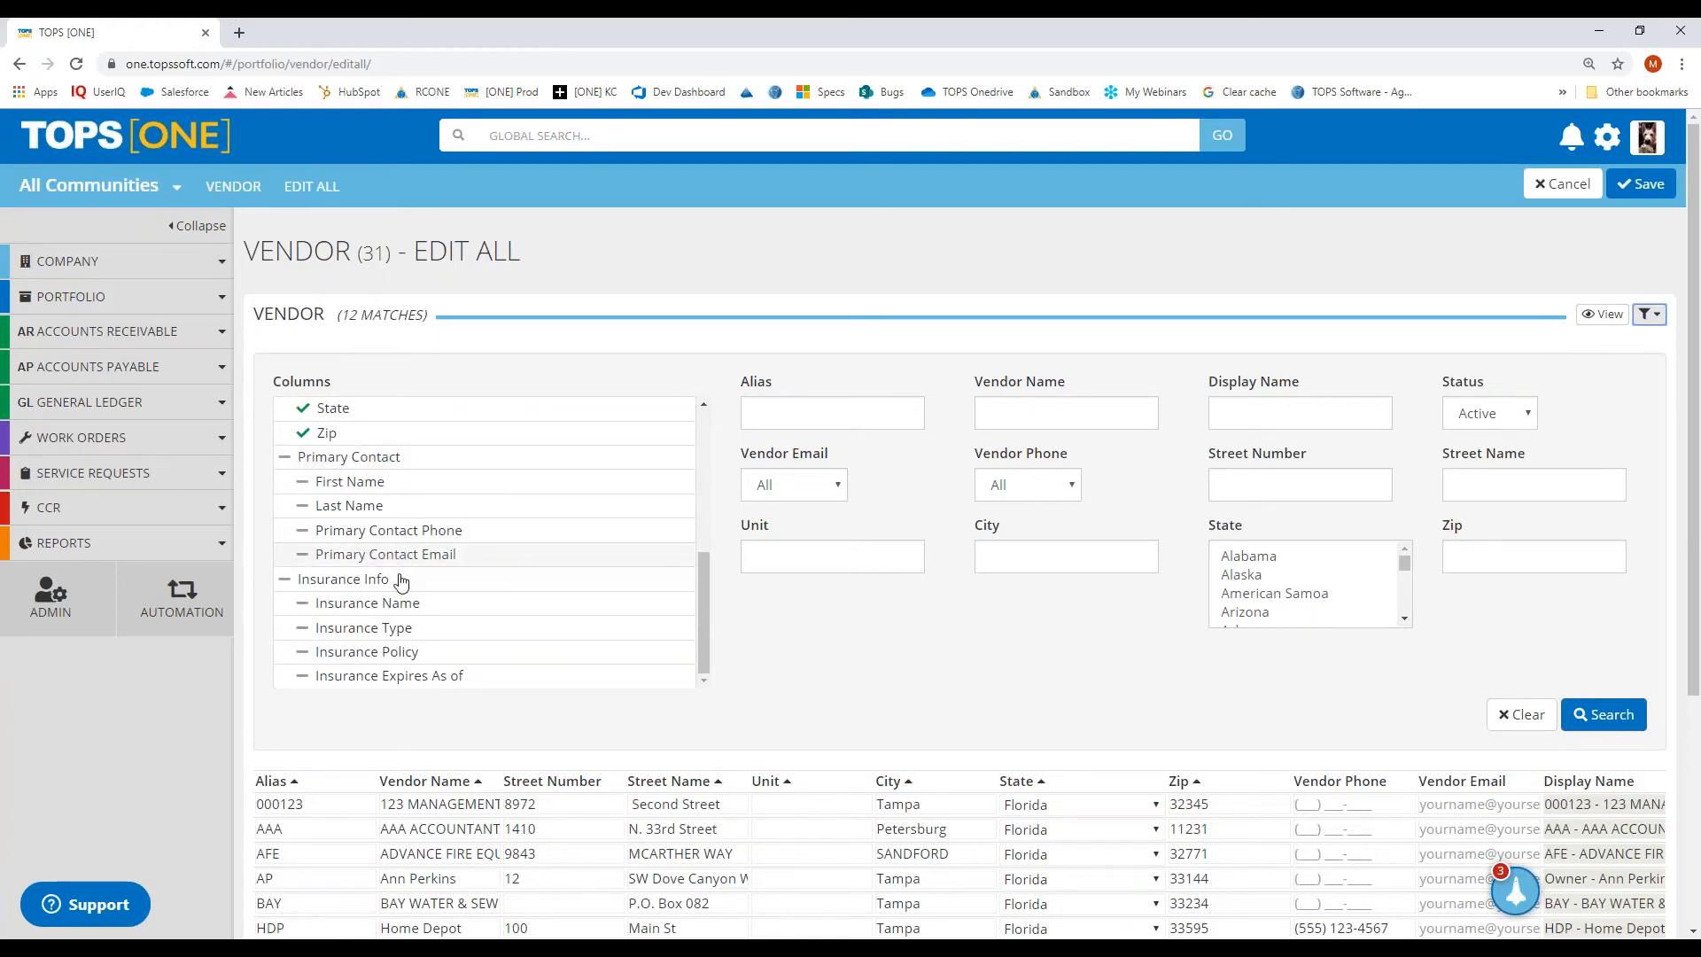
scroll(399, 580, "down", 2)
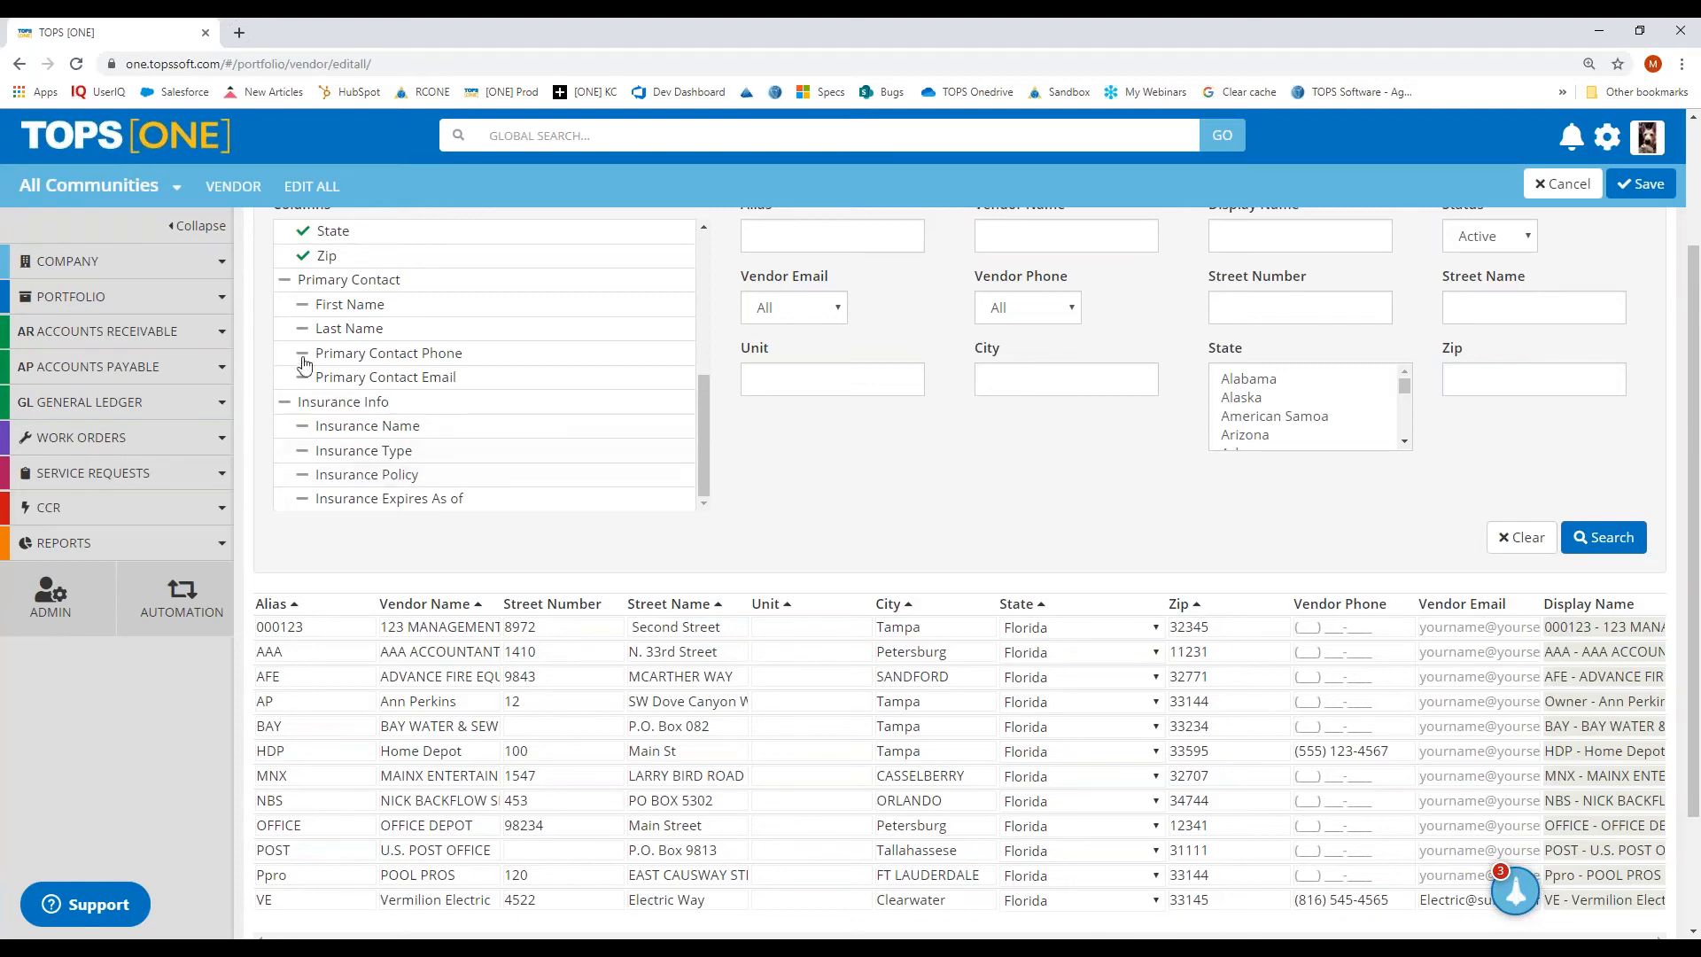
left_click(332, 307)
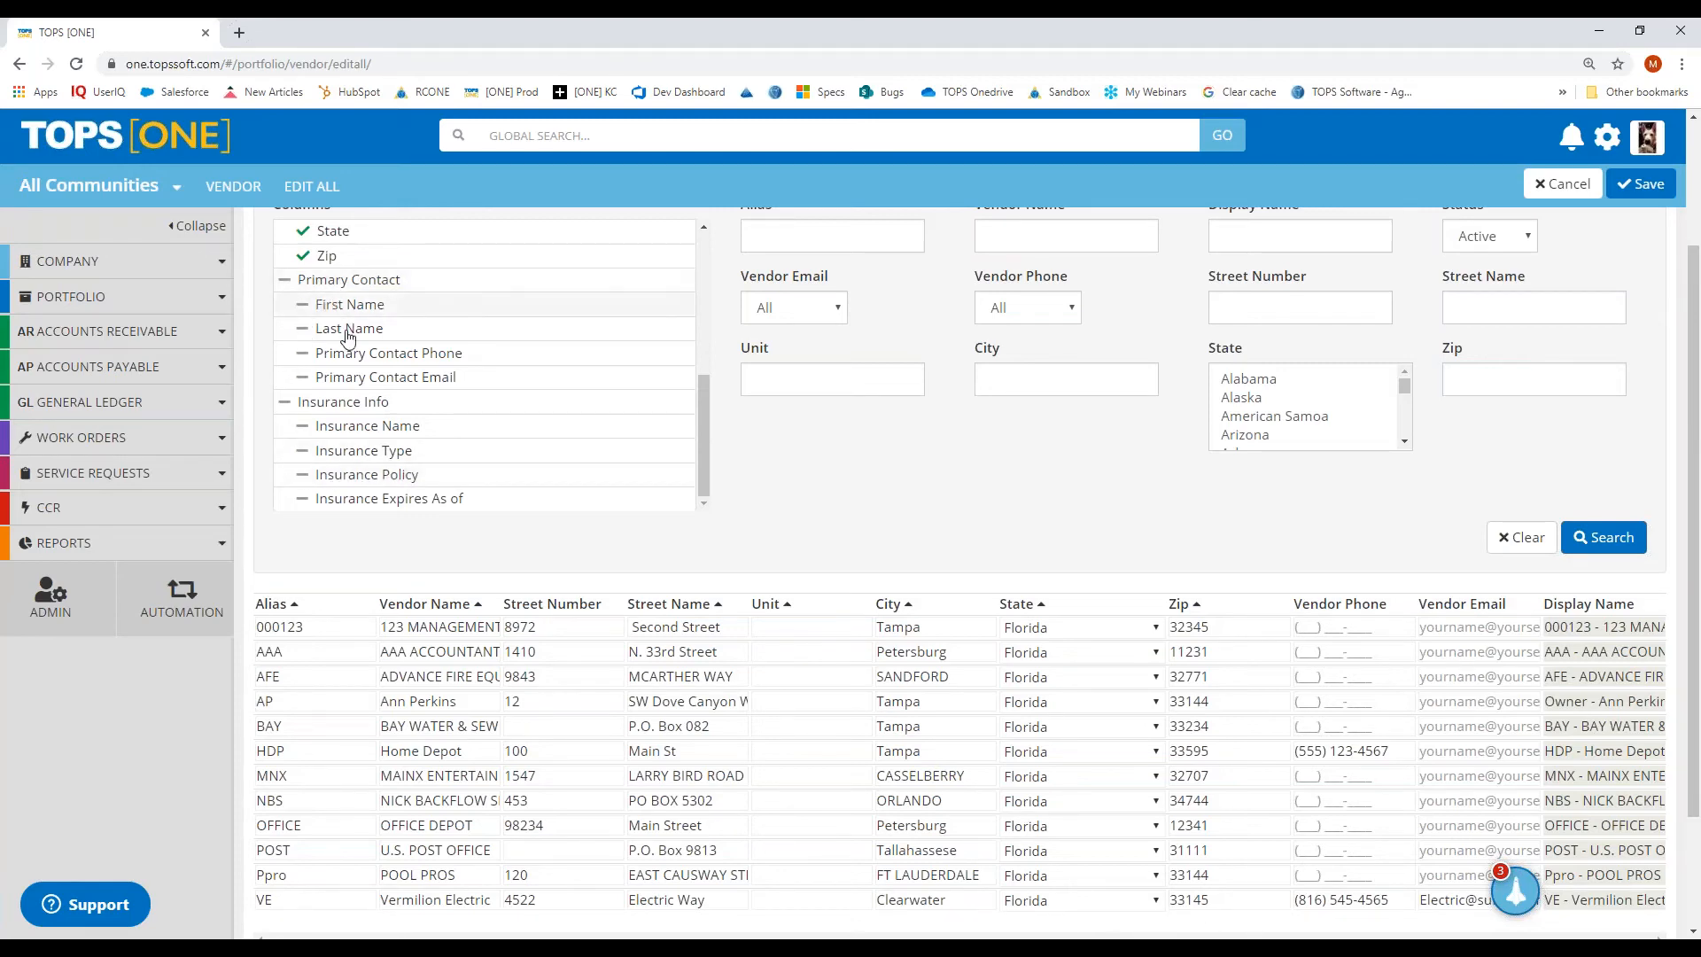
left_click(348, 381)
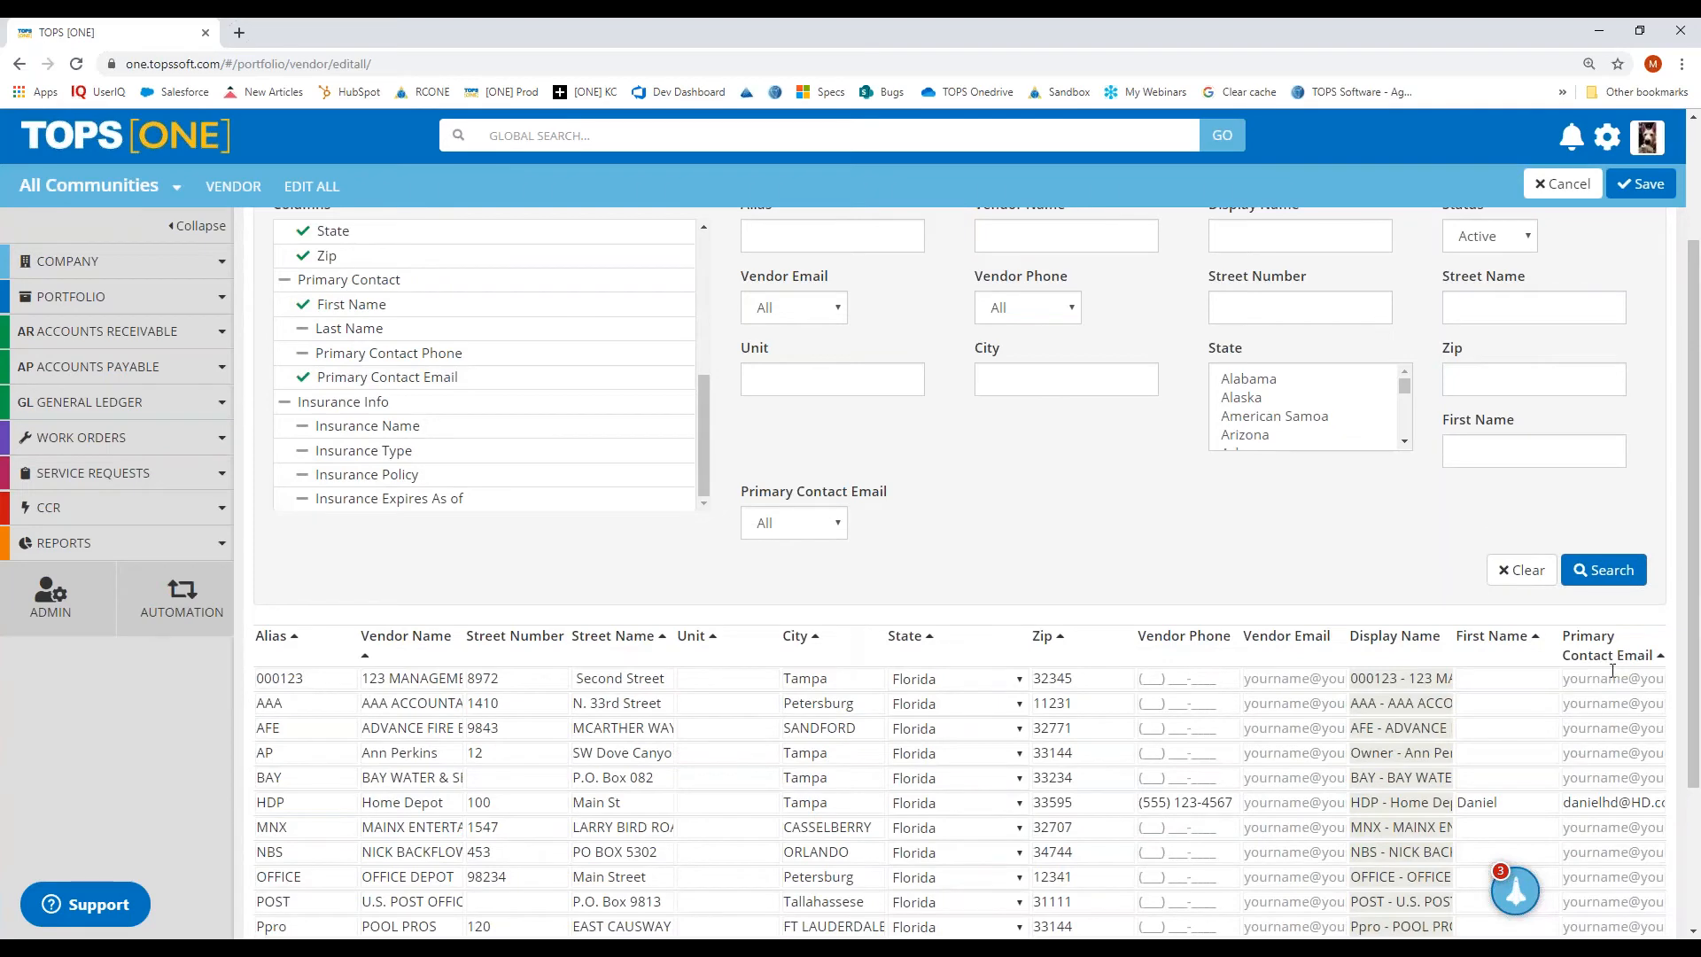
- Sort the vendor table by Primary Contact Email in descending order, shown in view mode
left_click_drag(1576, 636, 1651, 668)
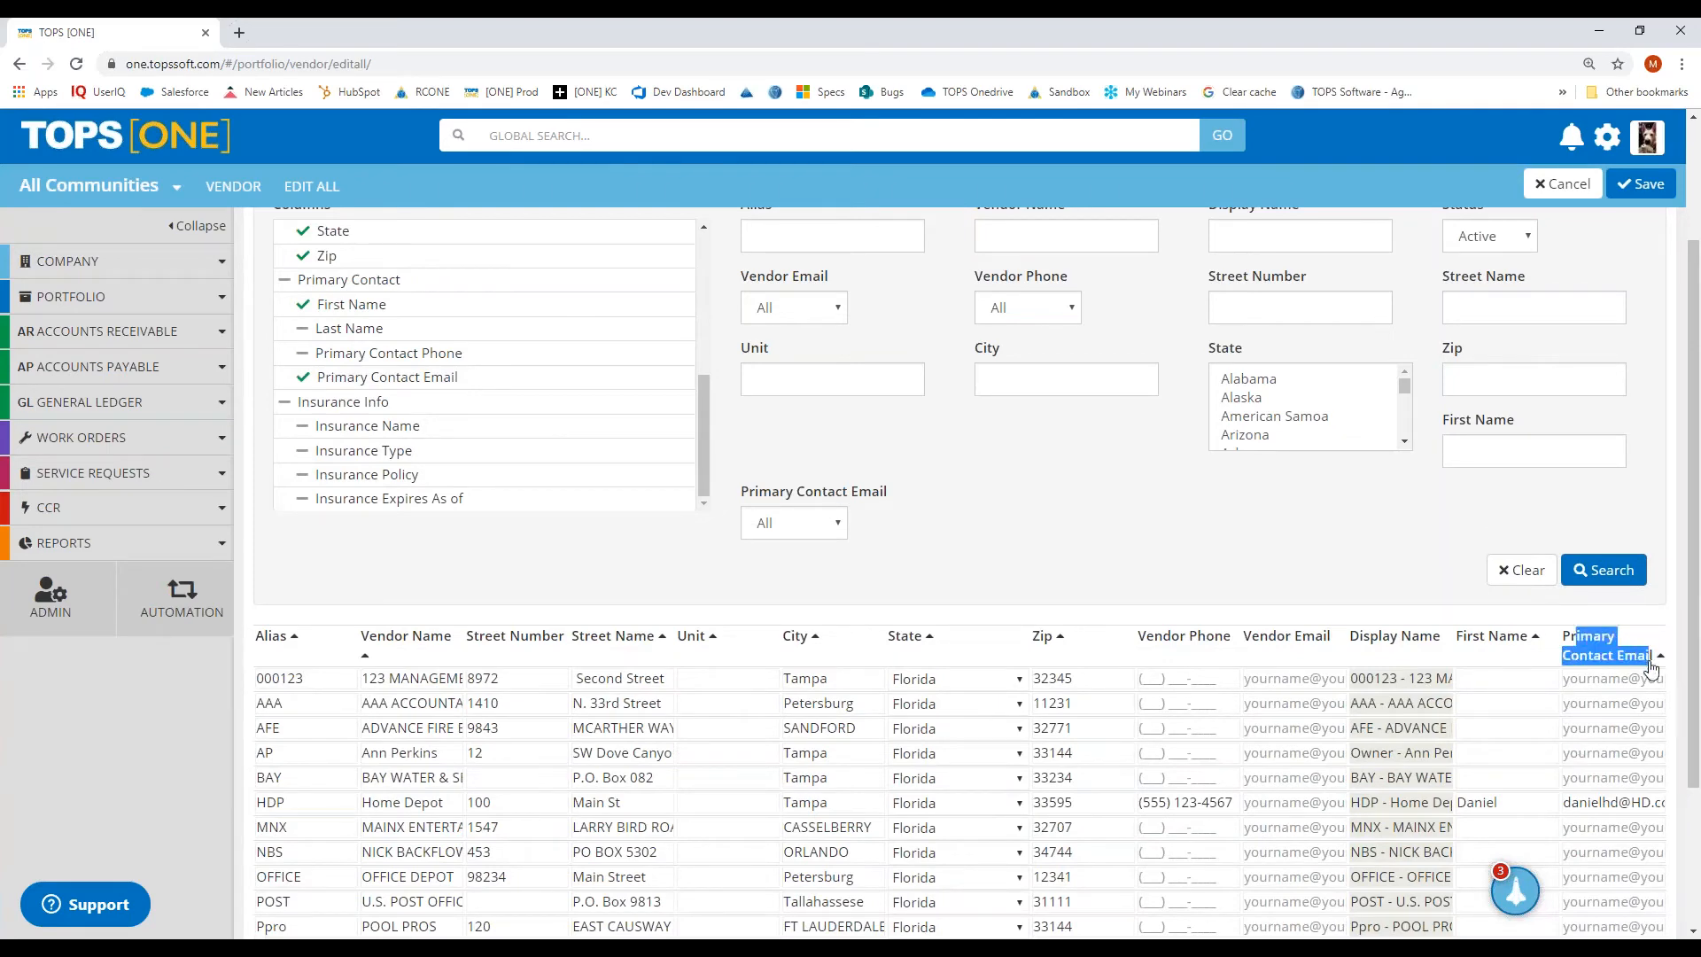
left_click(1653, 663)
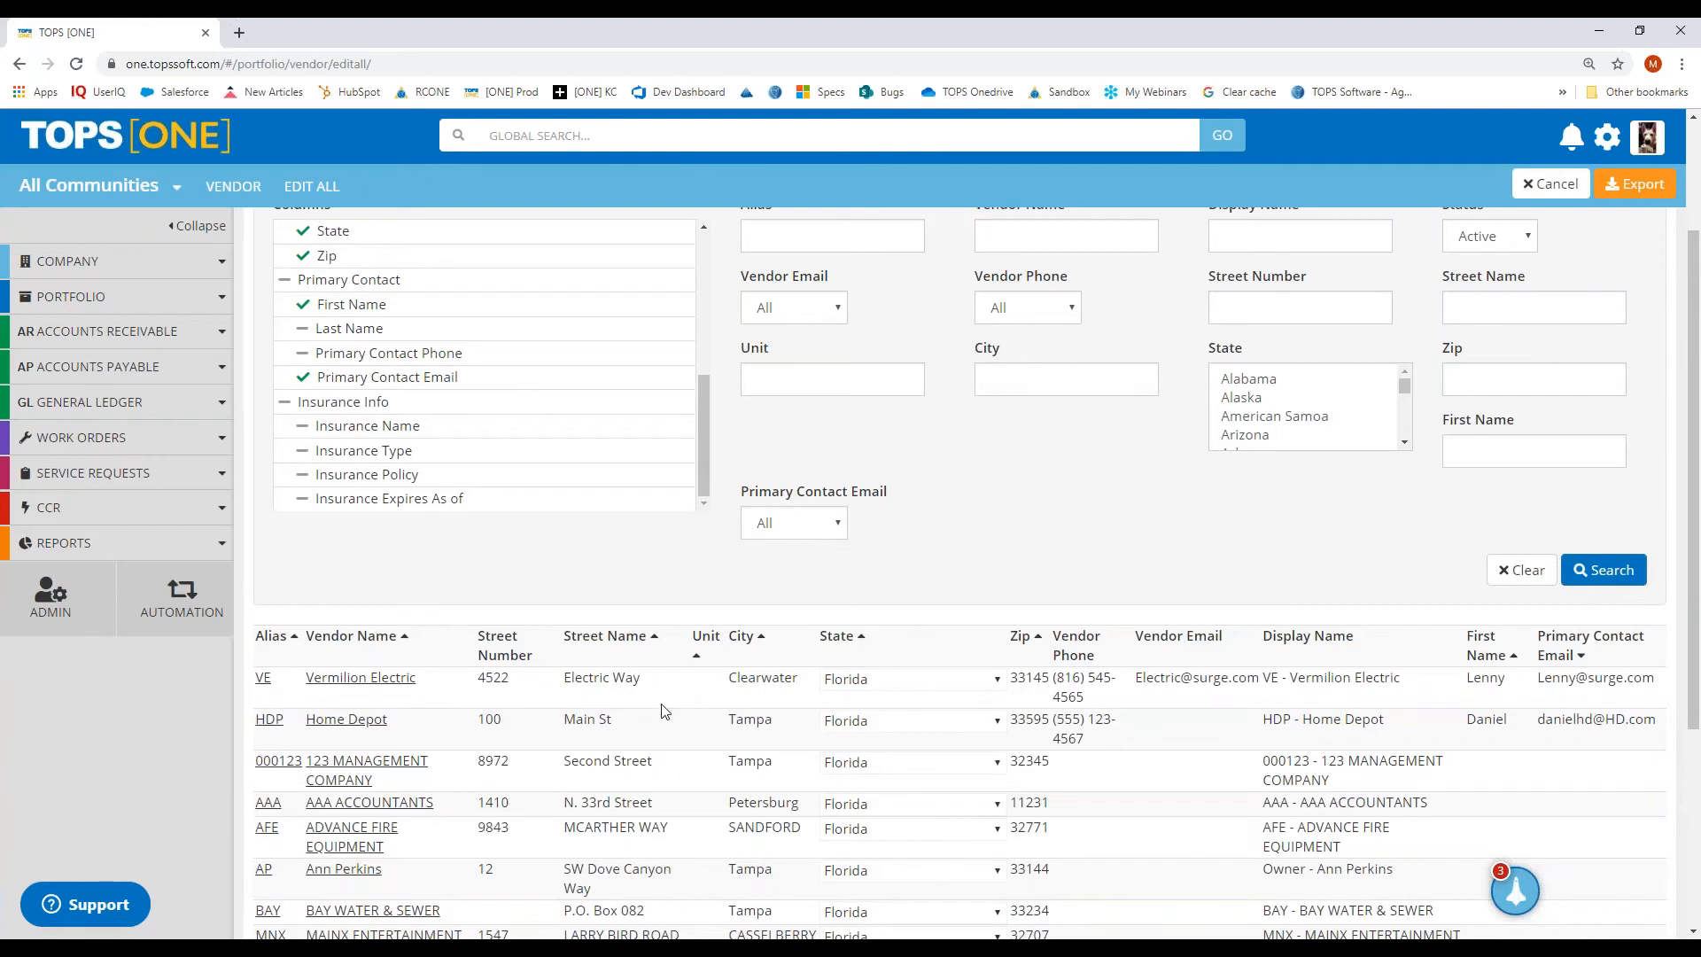
scroll(951, 531, "down", 1)
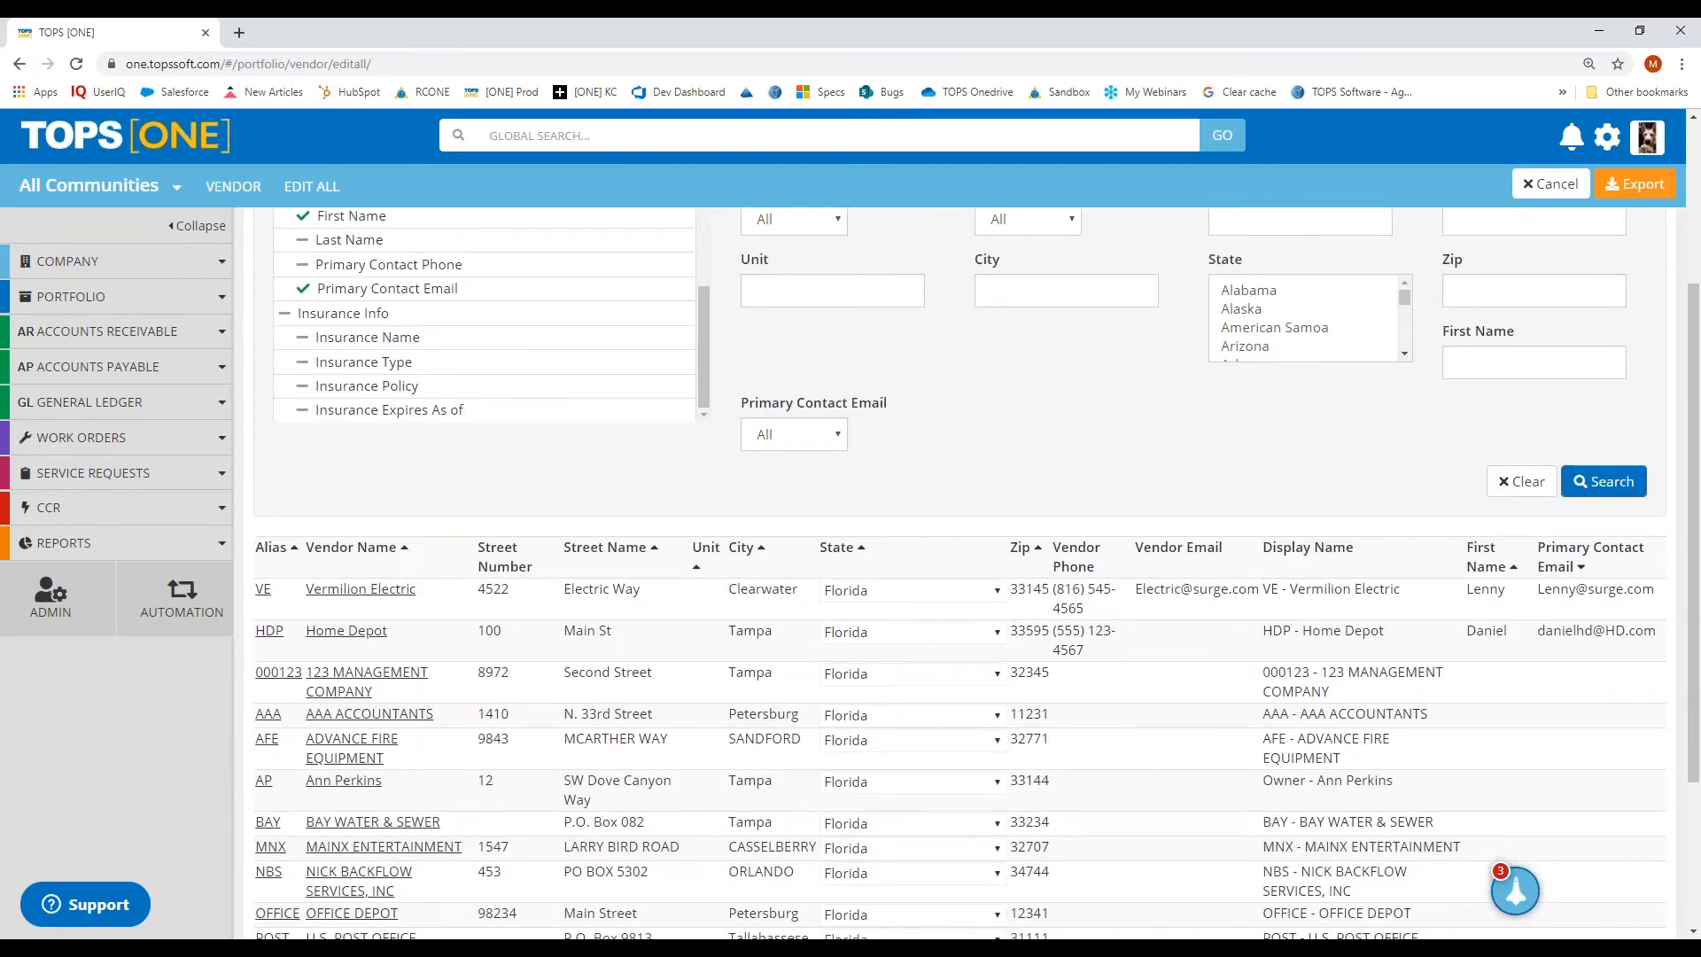
- Return to the exported VendorProfiles sheet in Excel and highlight the whole sheet, column A and the header row in turn
left_click(590, 948)
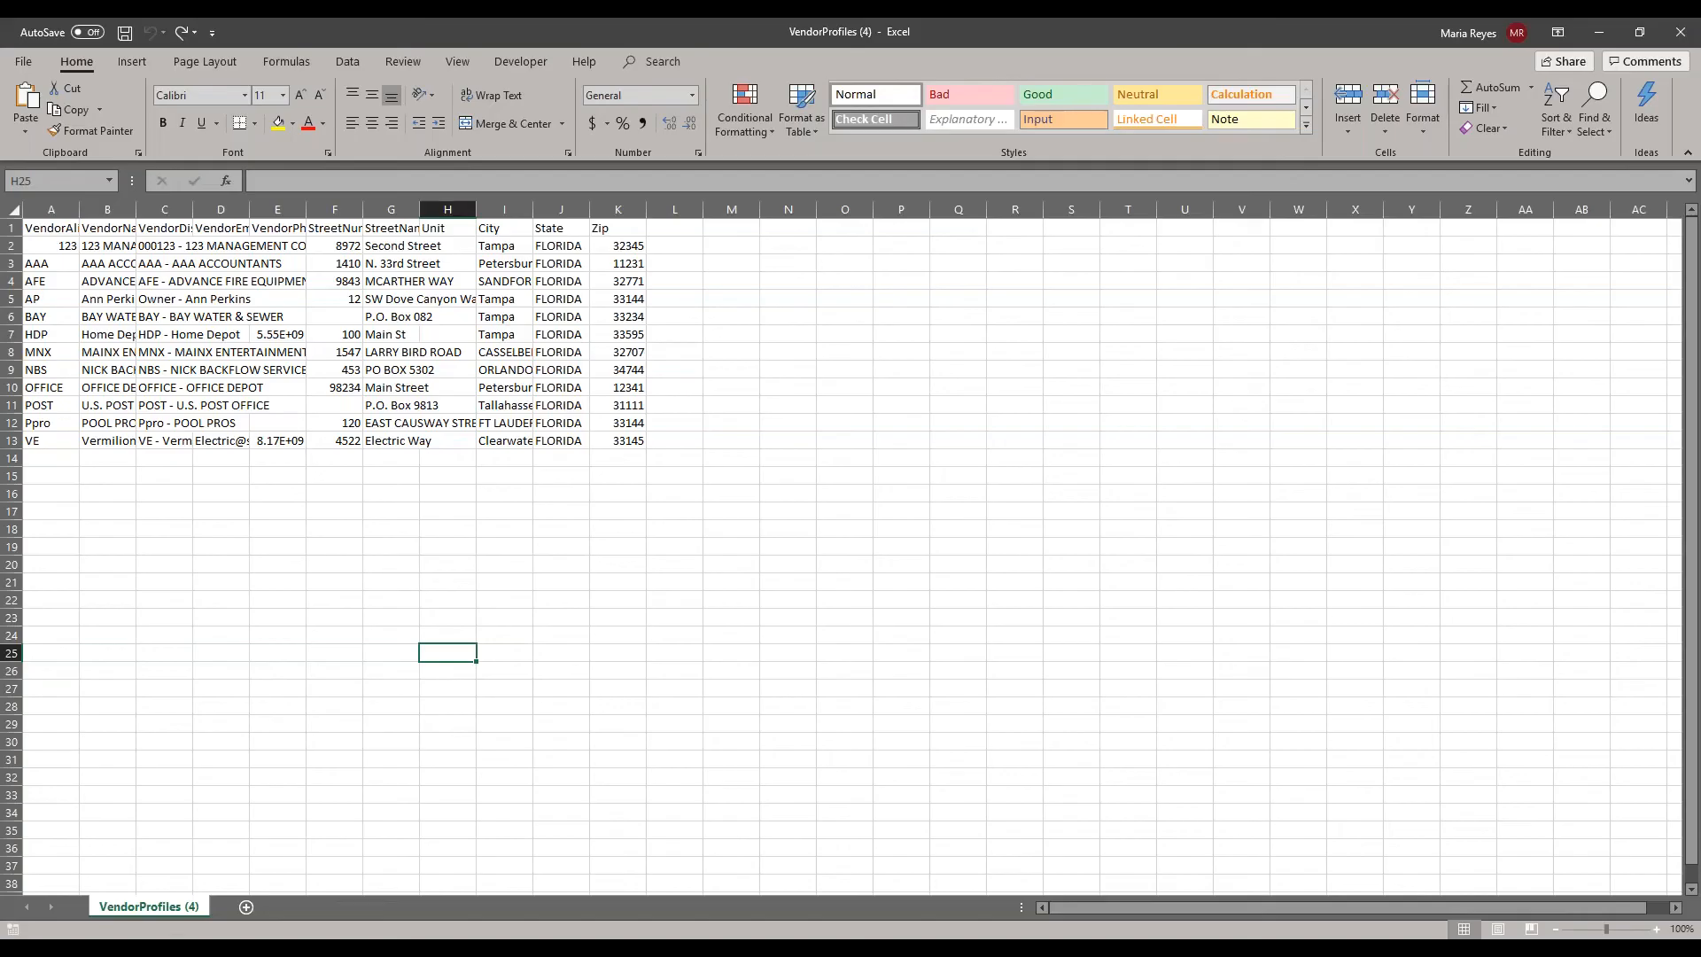
left_click(334, 547)
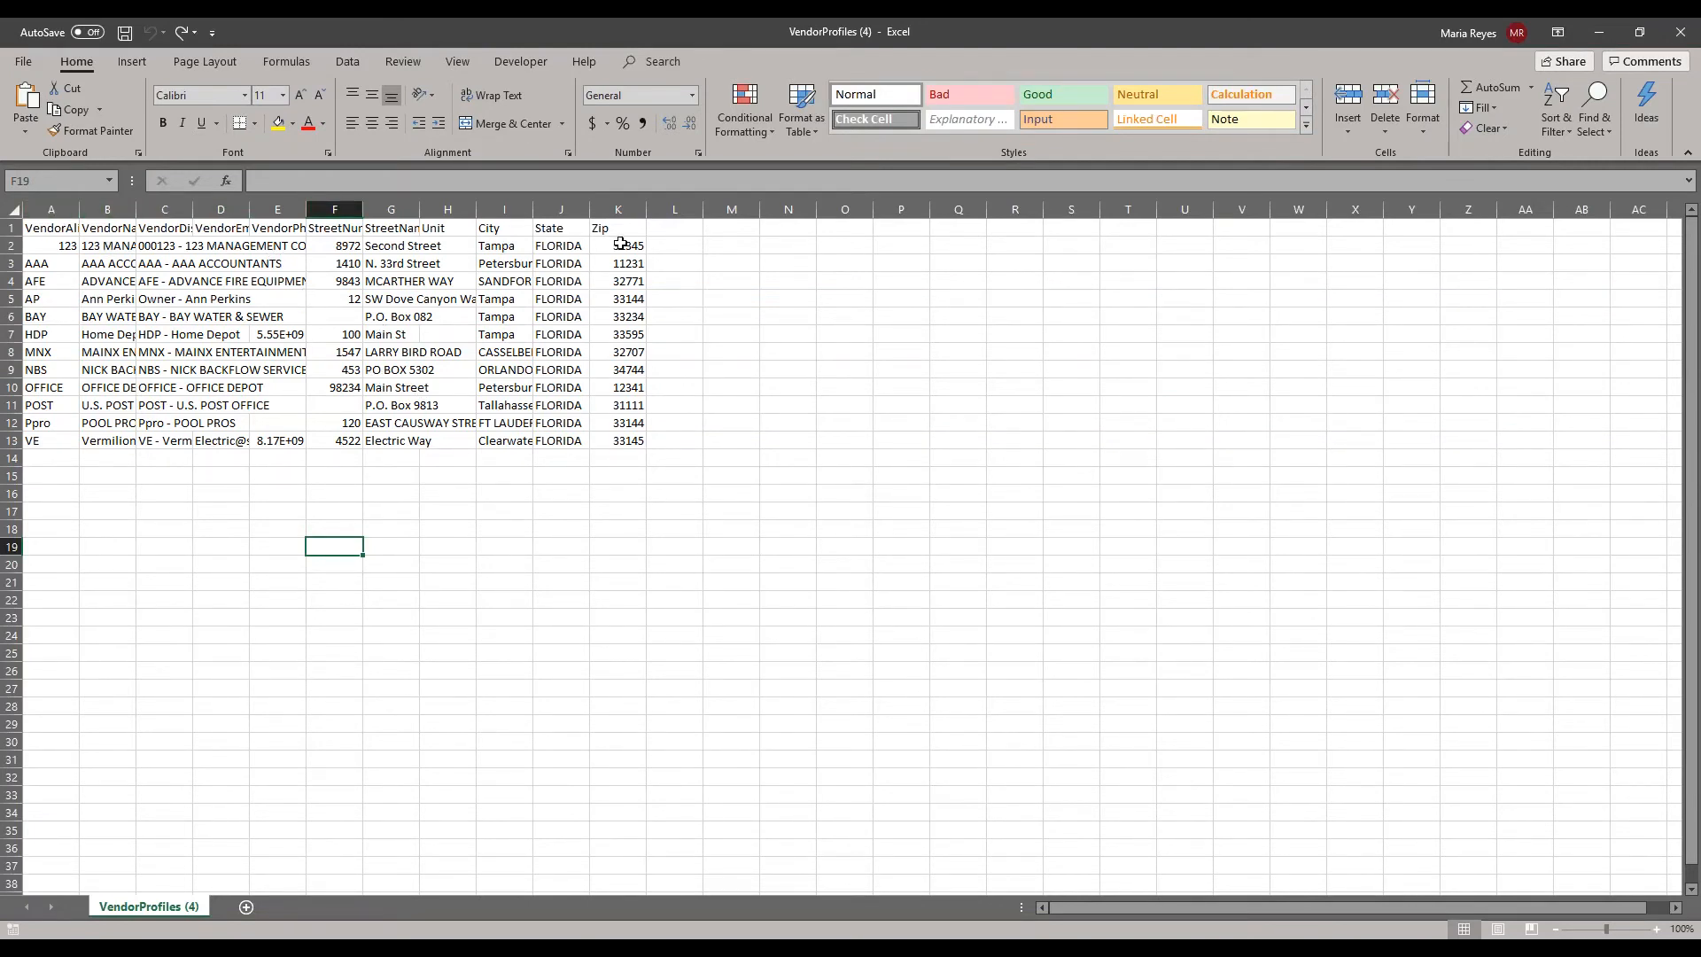
left_click(12, 208)
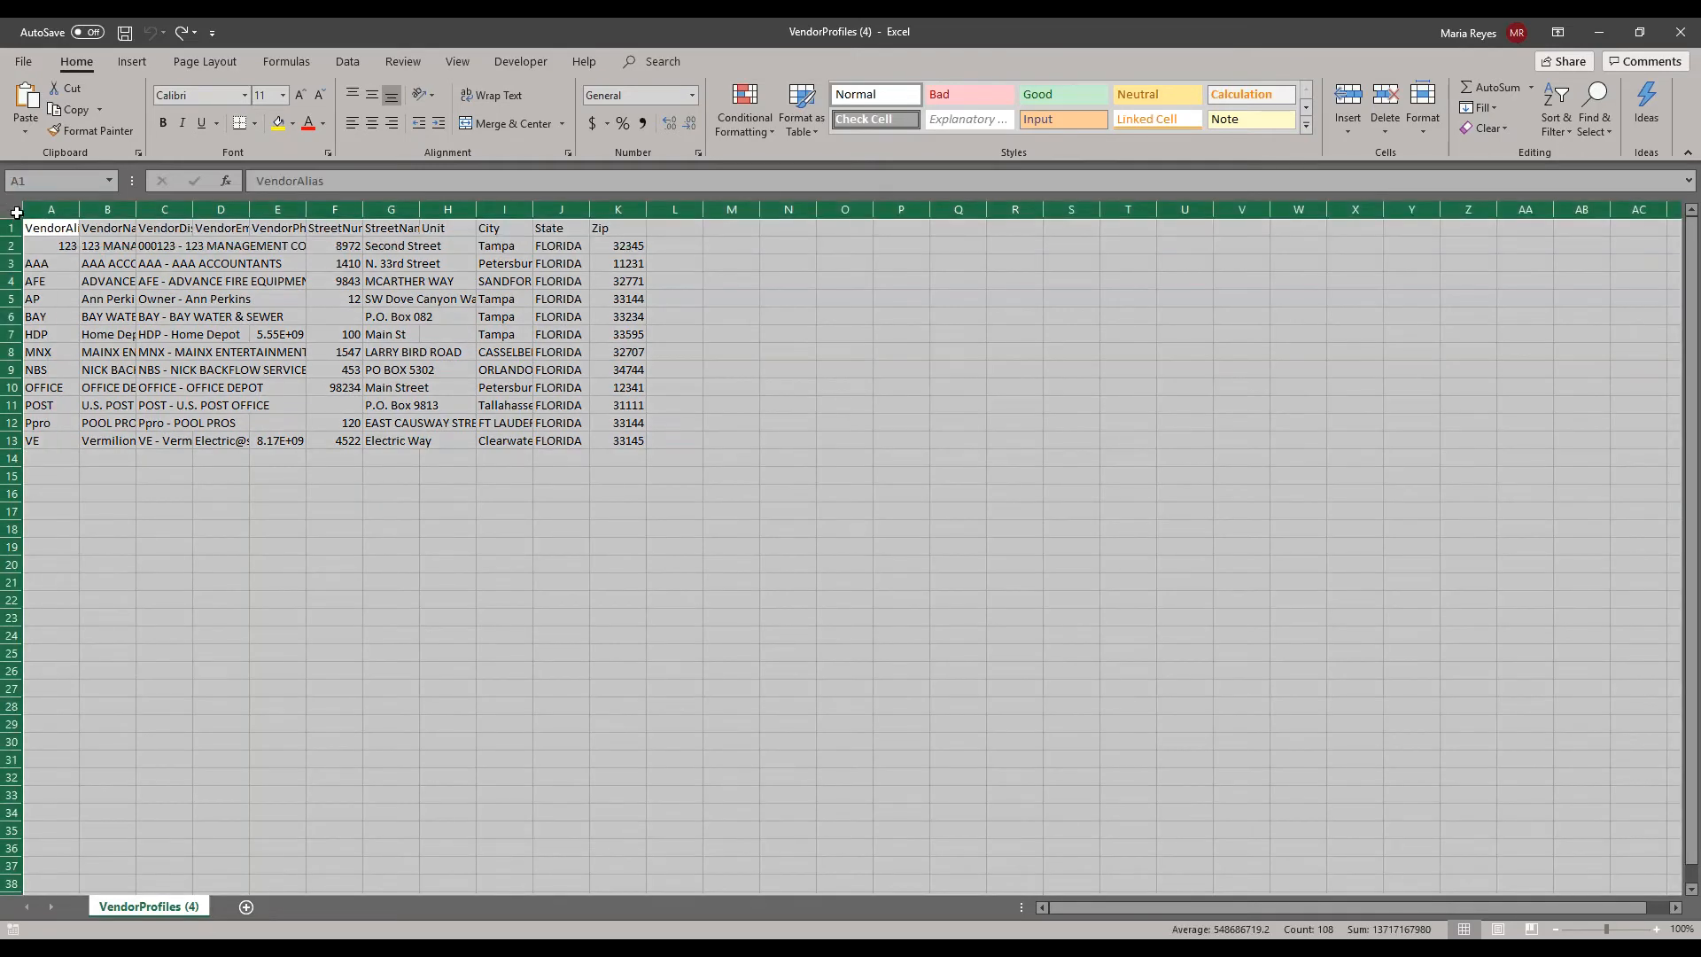
left_click(86, 324)
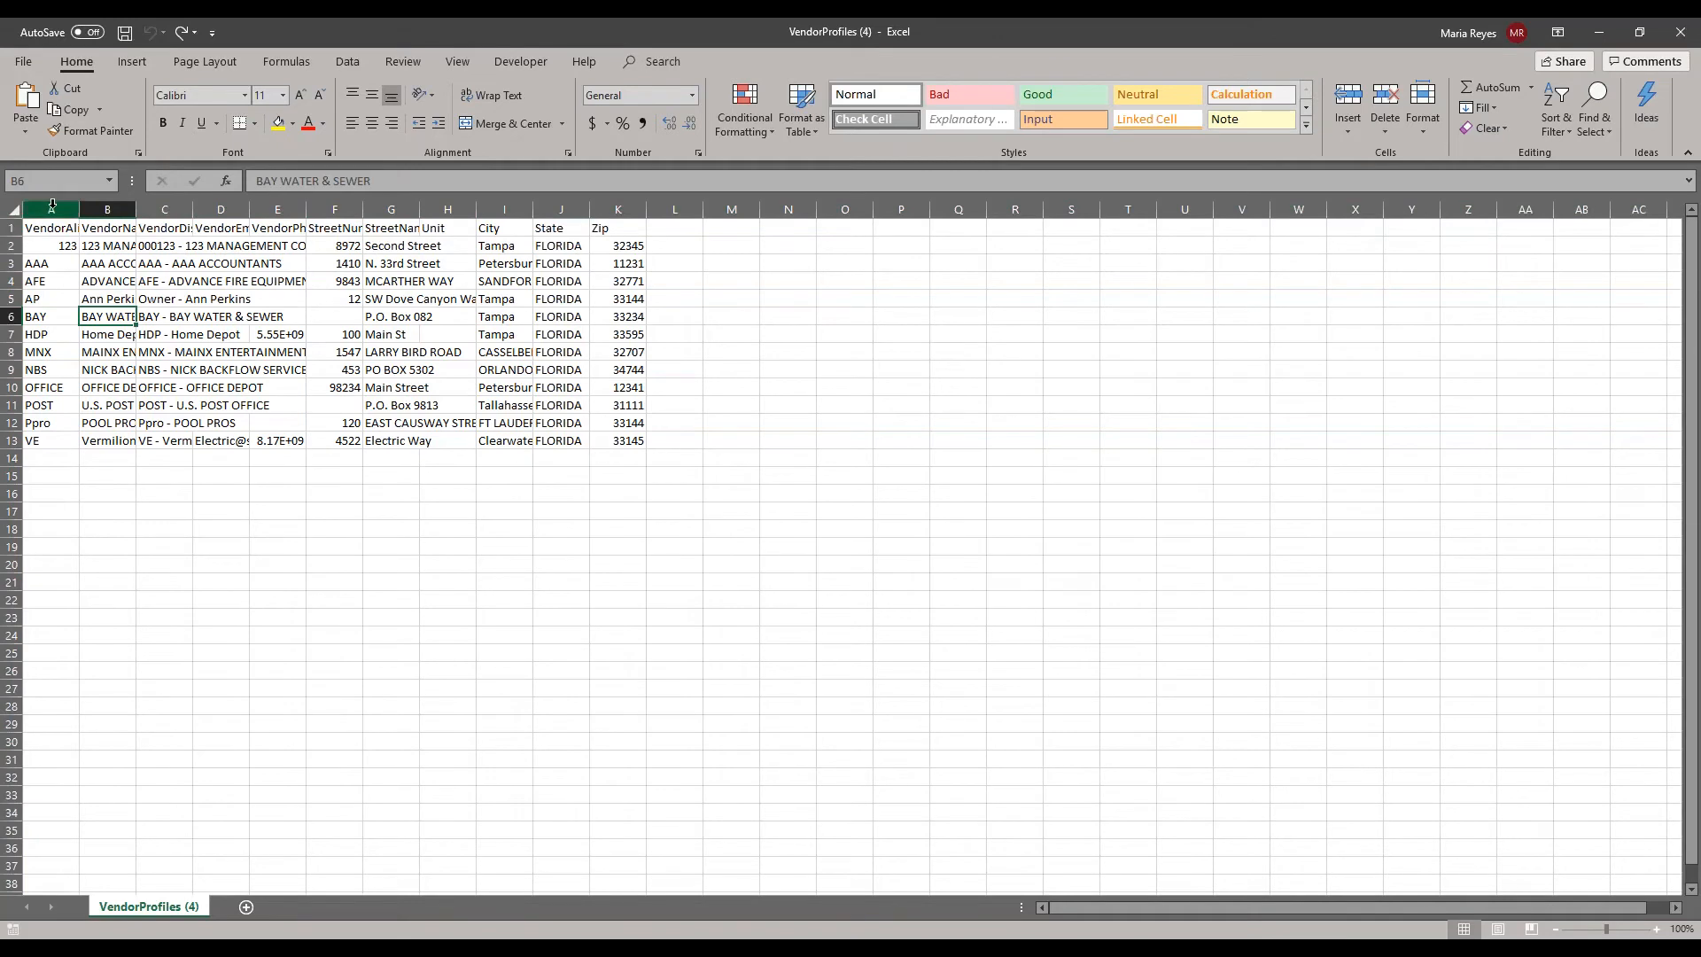
left_click(49, 206)
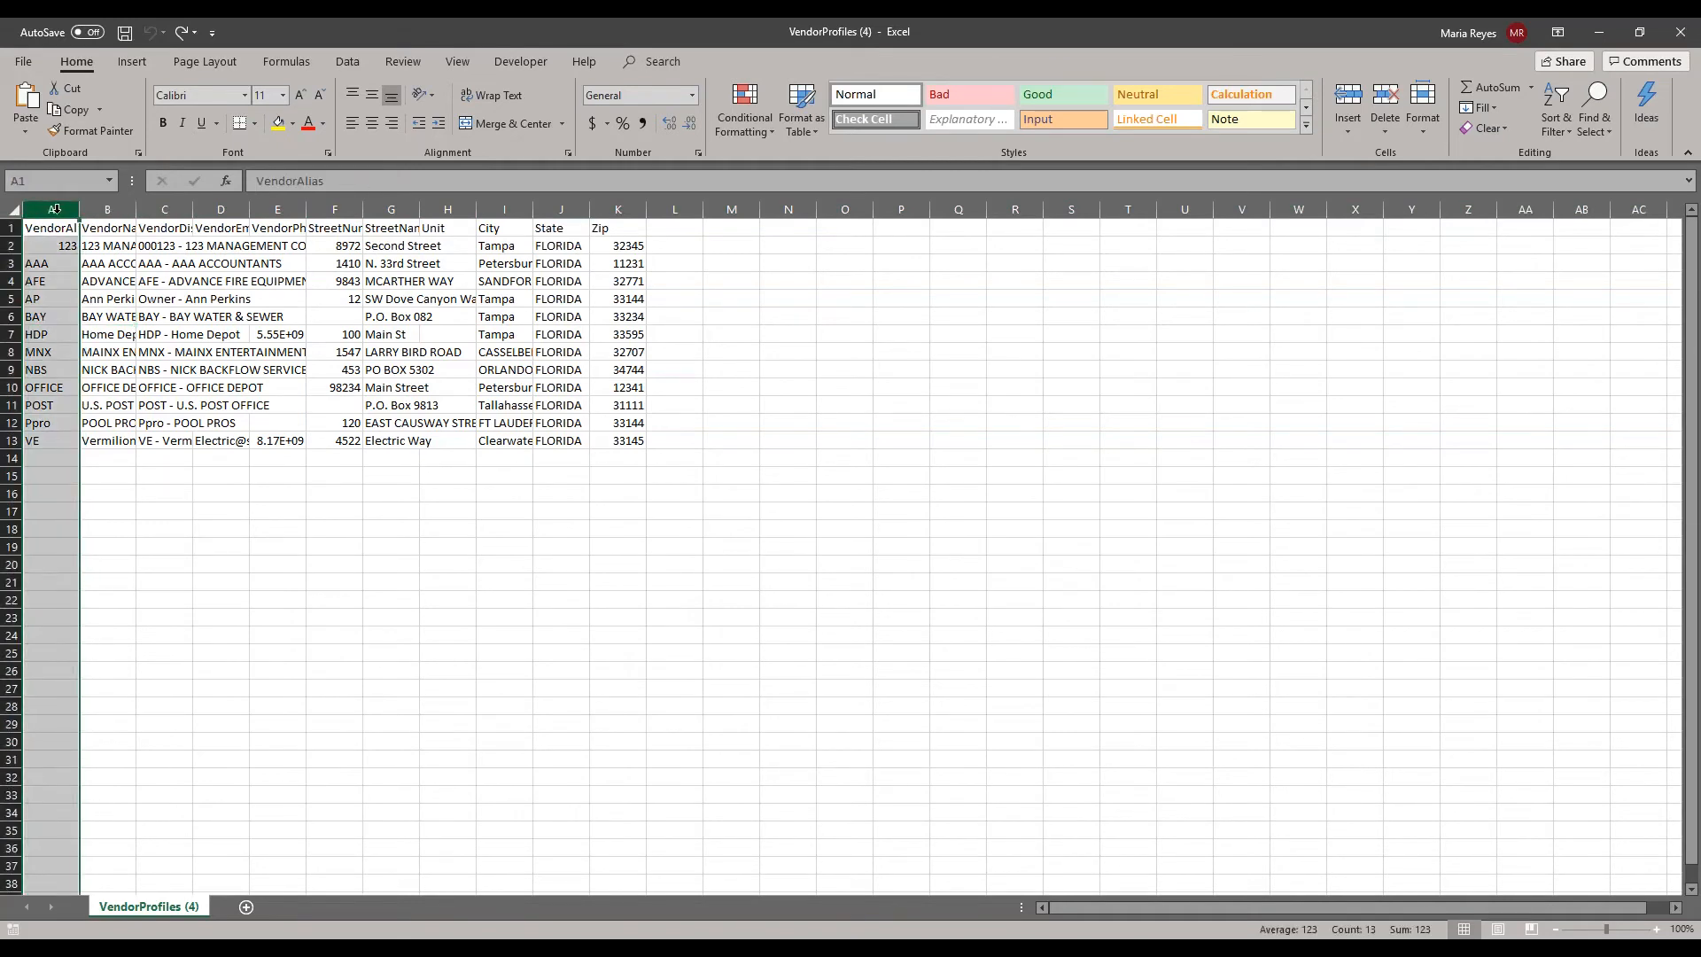
left_click(13, 229)
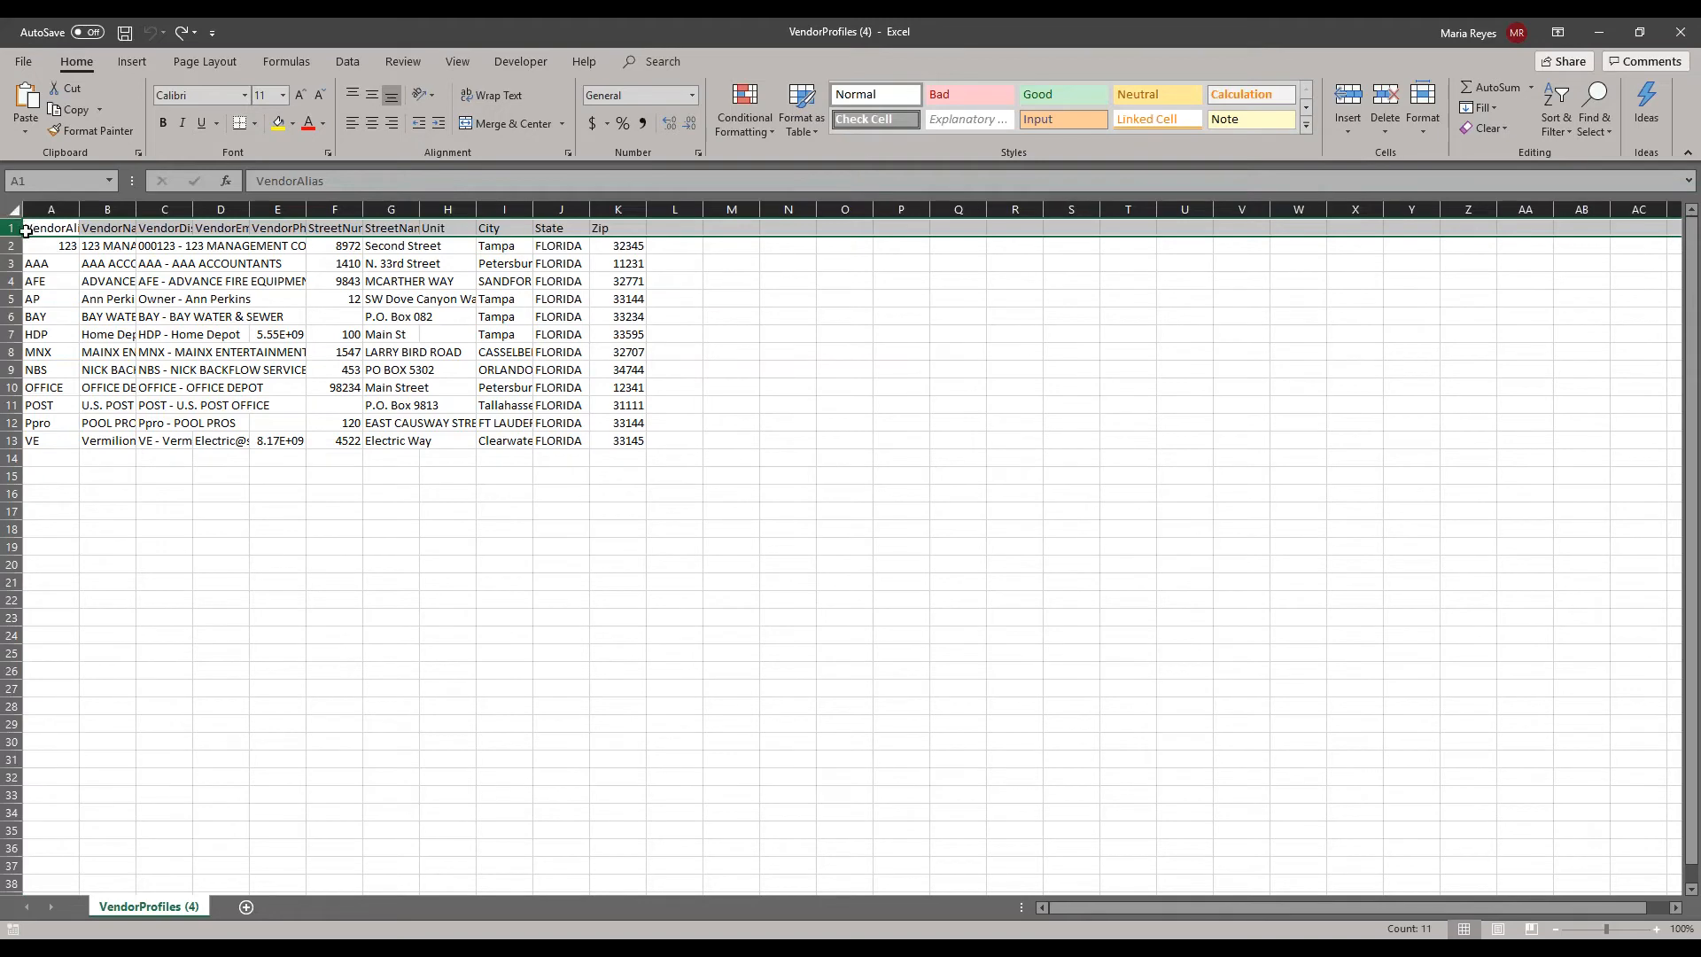
- Select the entire exported sheet and apply AutoFit Column Width
left_click(13, 210)
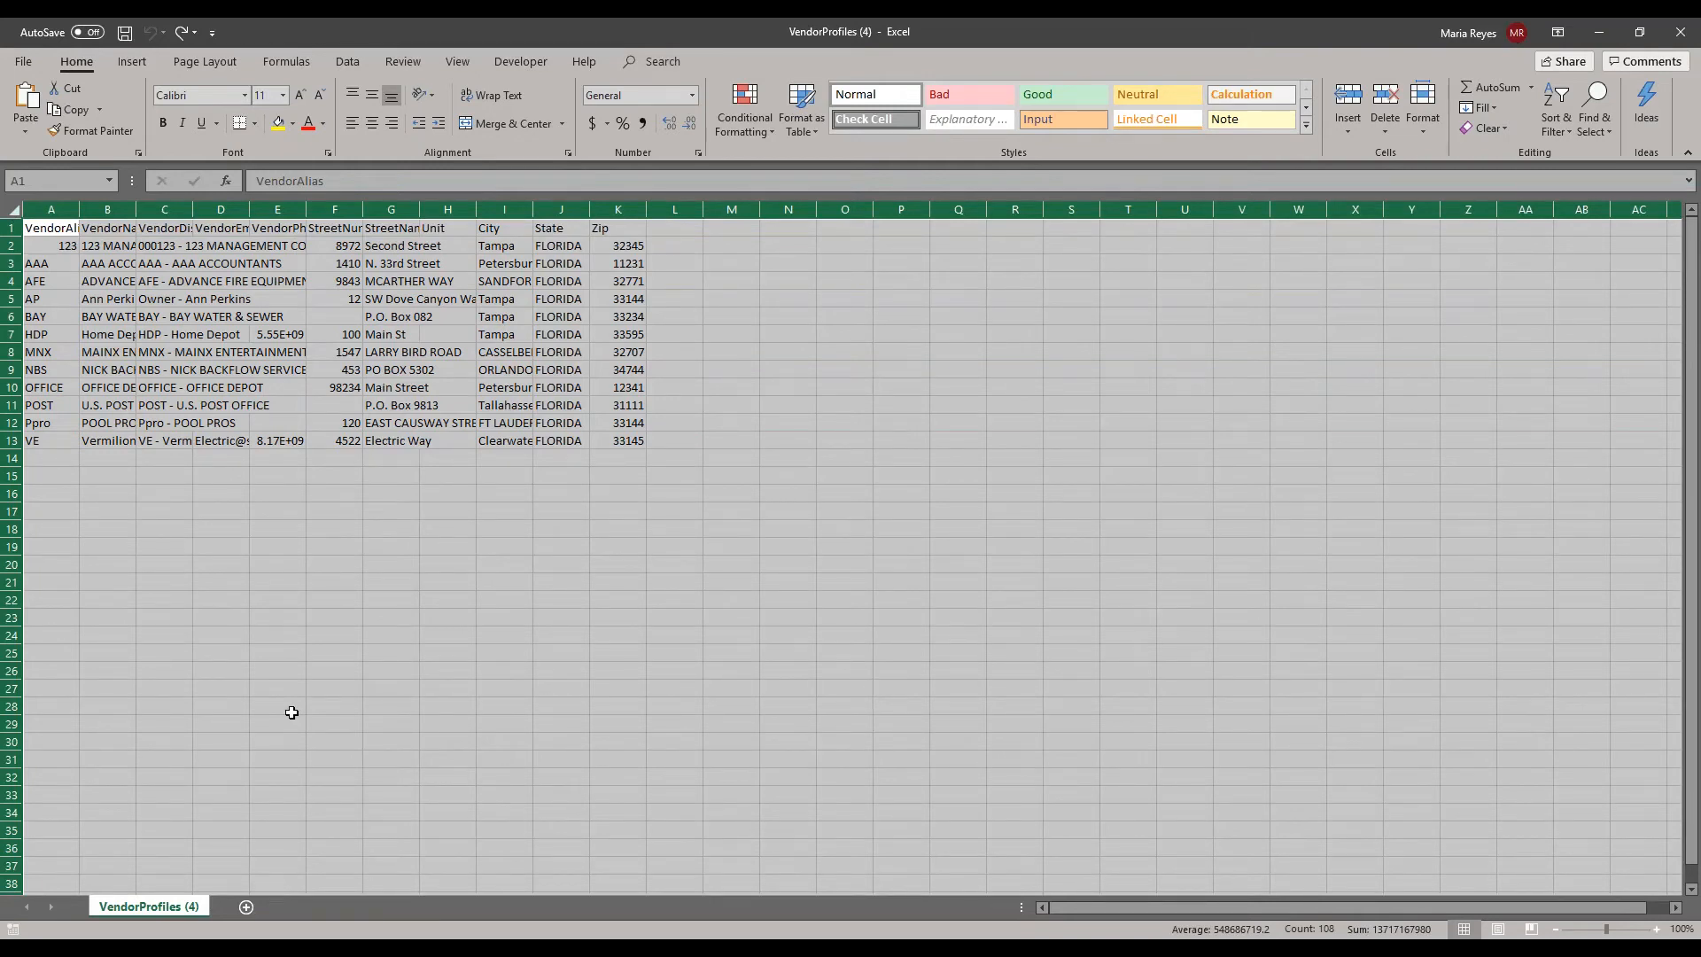
left_click(1427, 130)
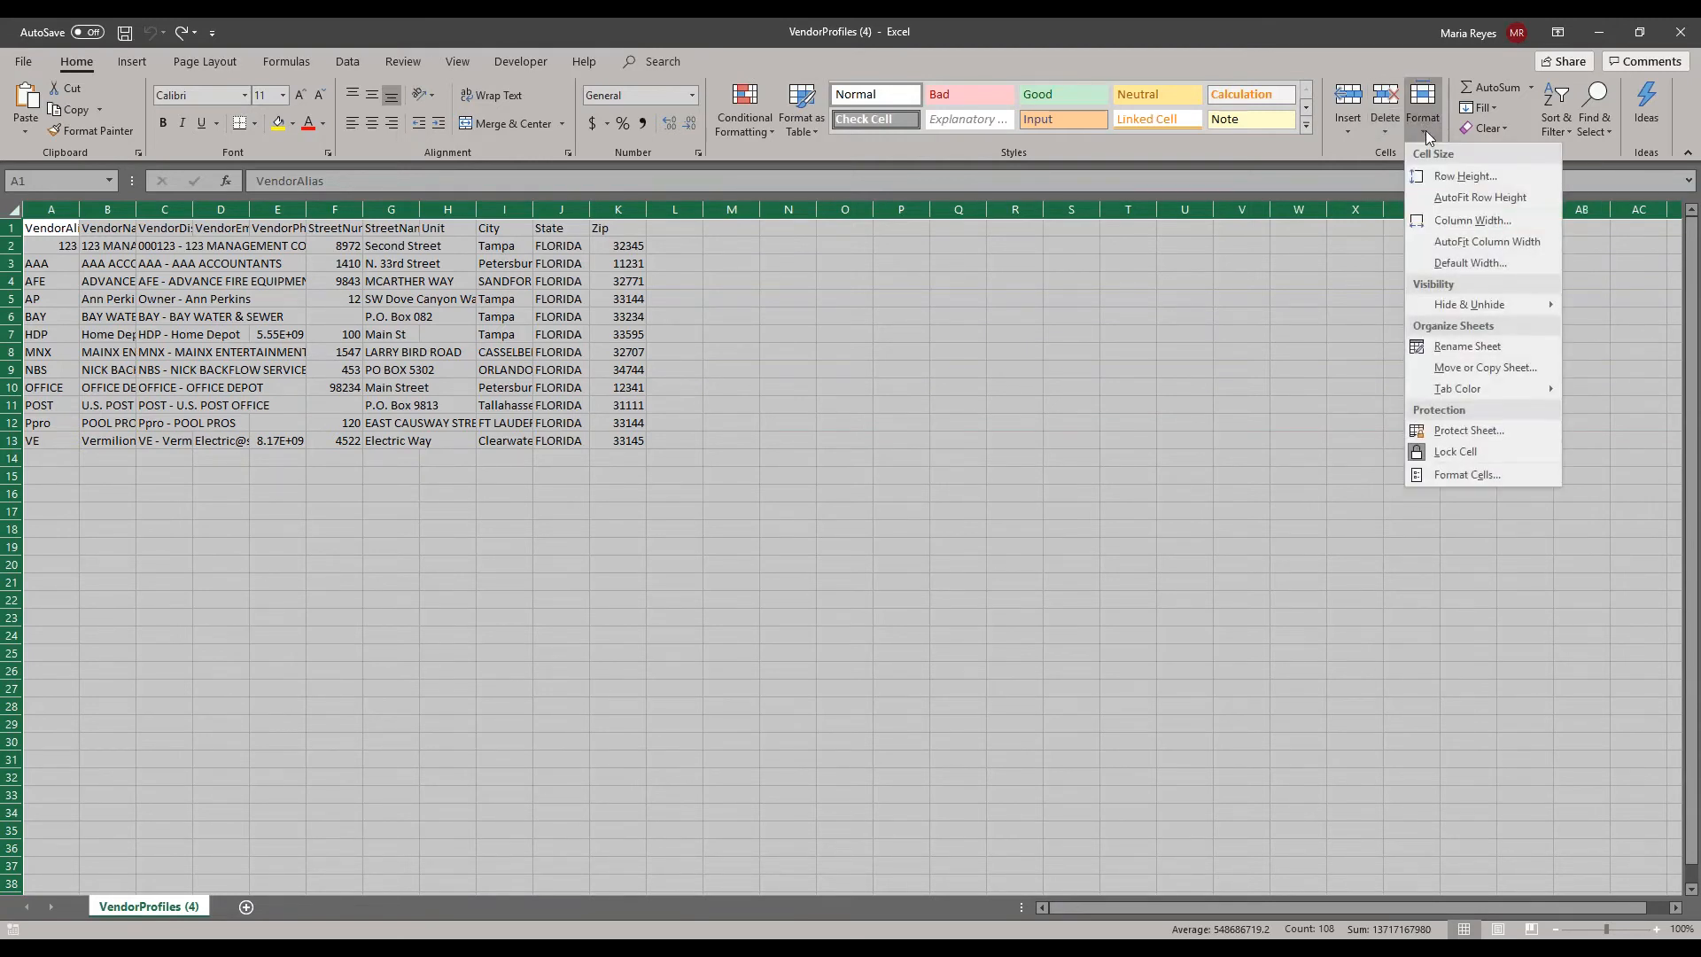
left_click(1459, 249)
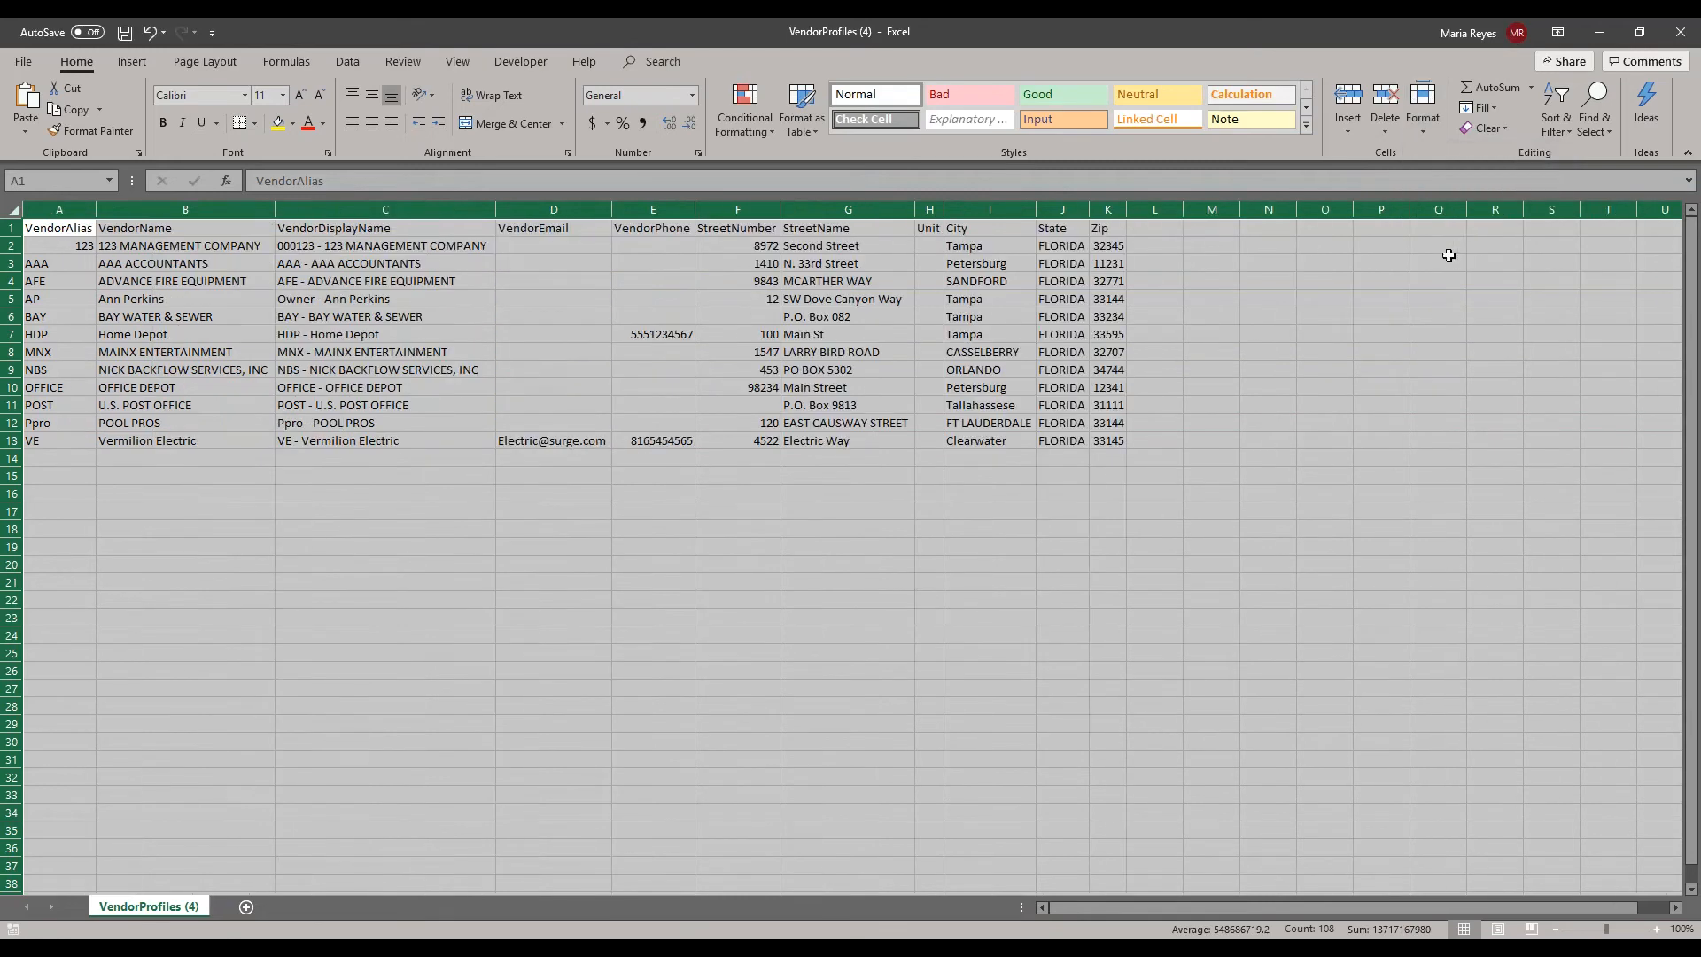
left_click(833, 823)
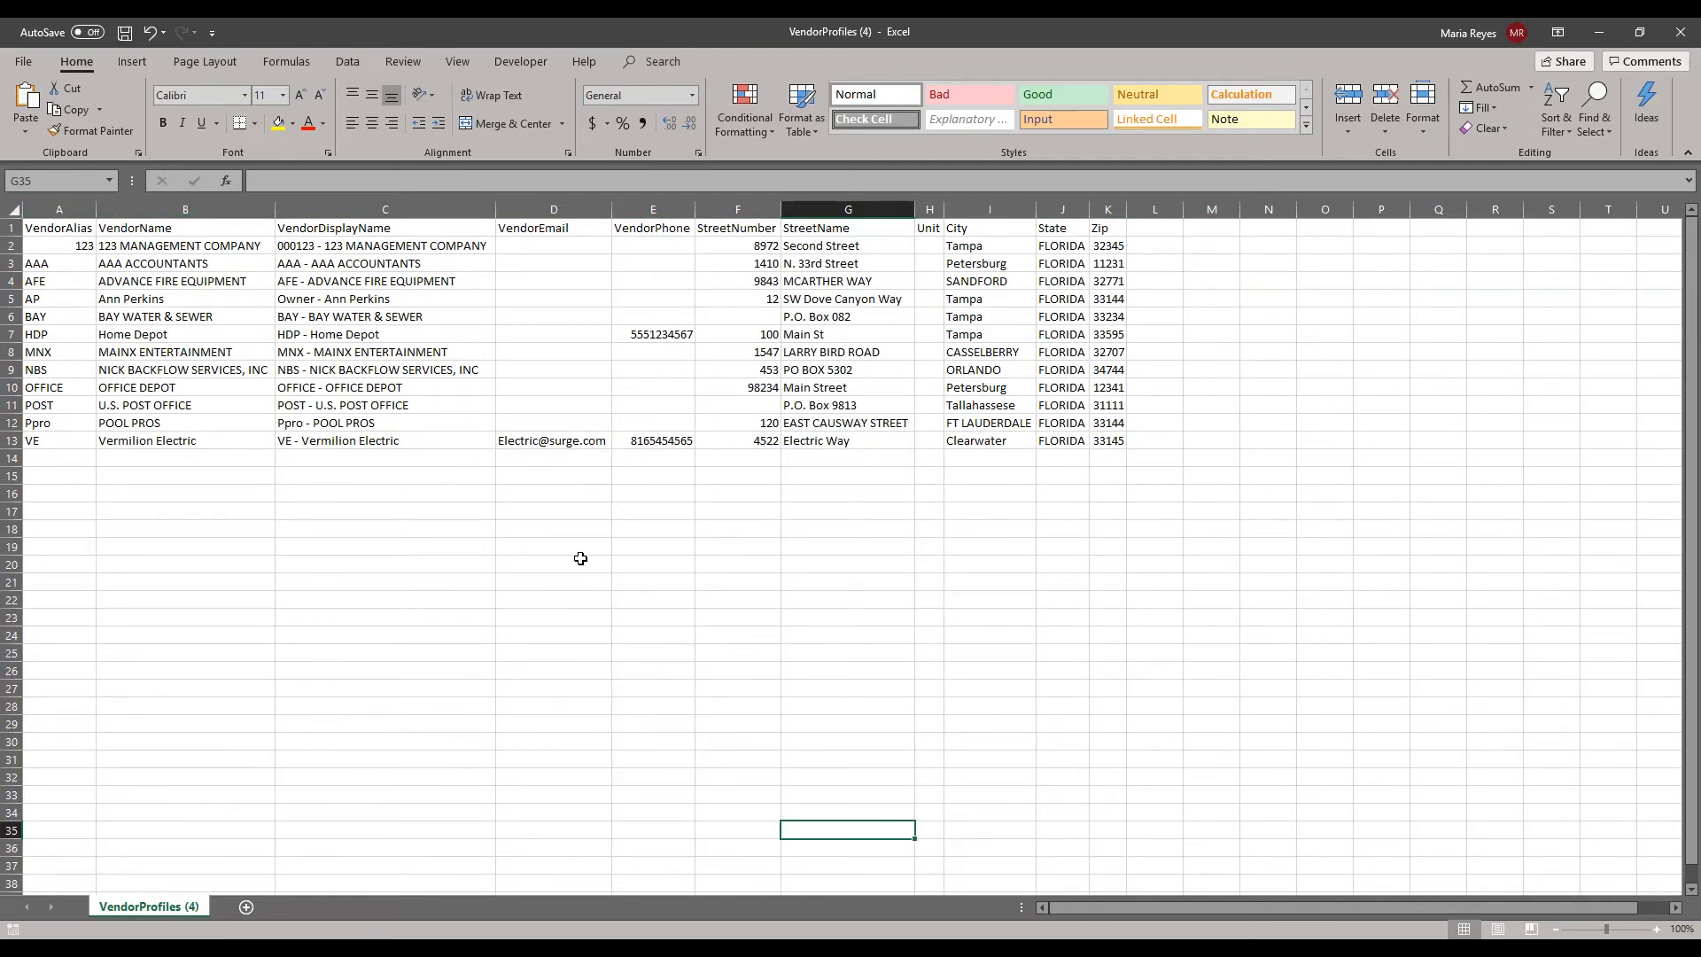
- Undo the AutoFit of the column widths
left_click(422, 517)
key("ctrl+z")
left_click(335, 510)
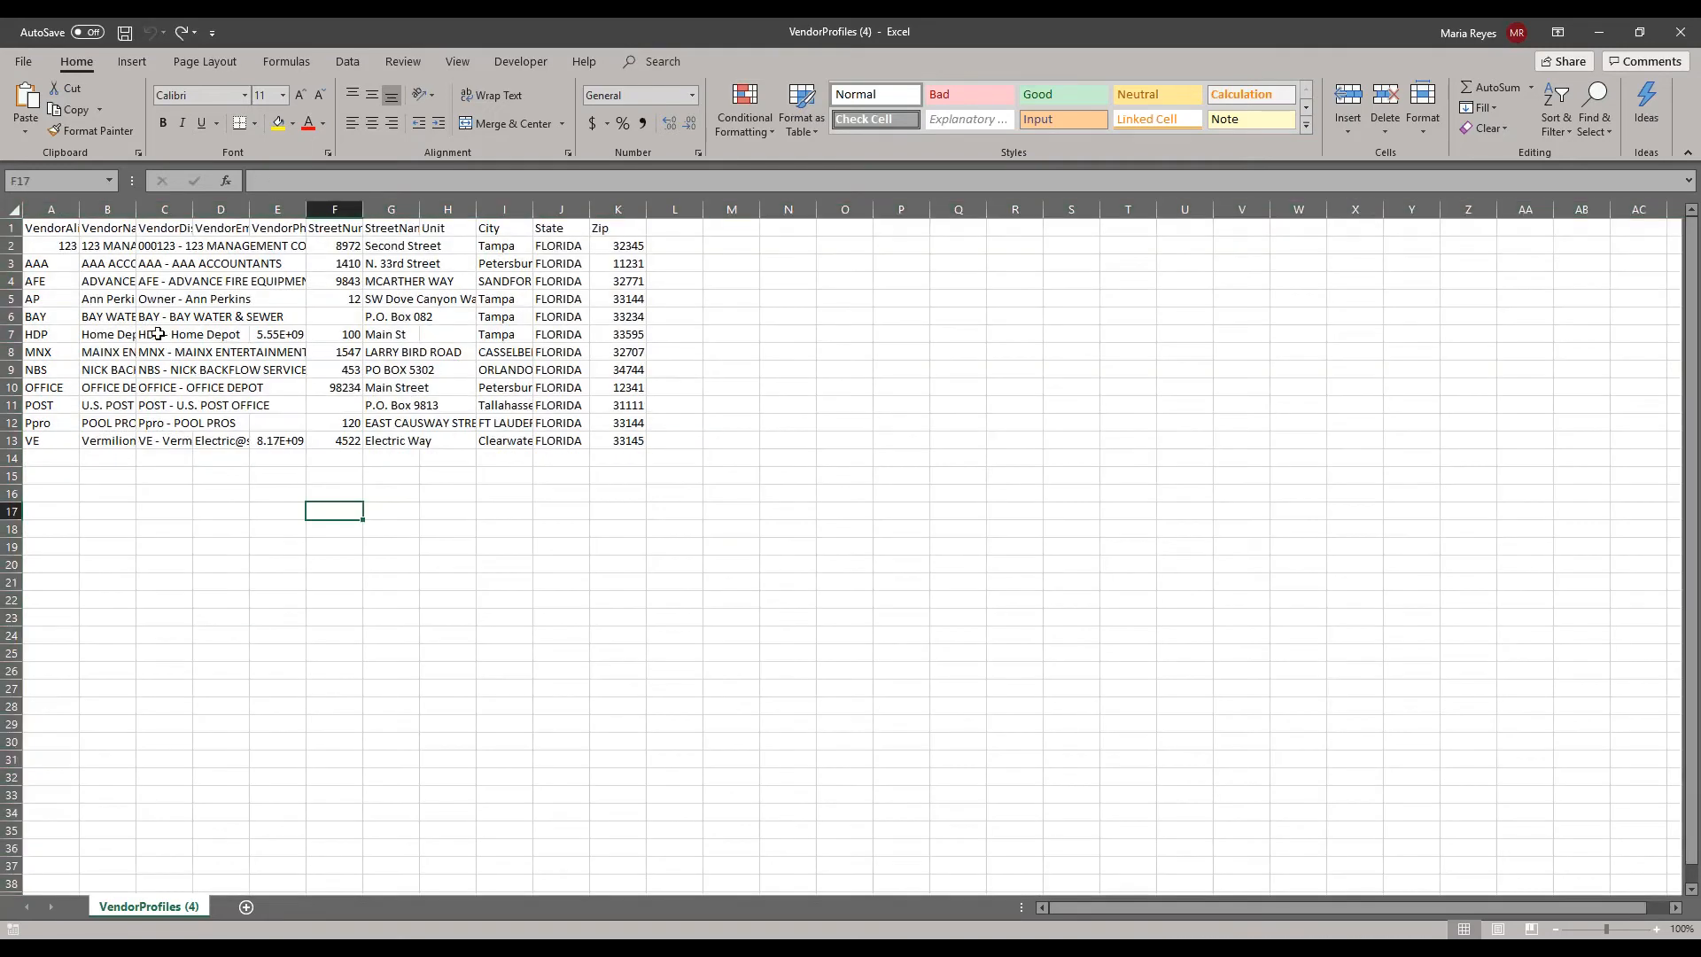
- Select the entire sheet and fit every column to its contents from the edge of column A
key("ctrl+a")
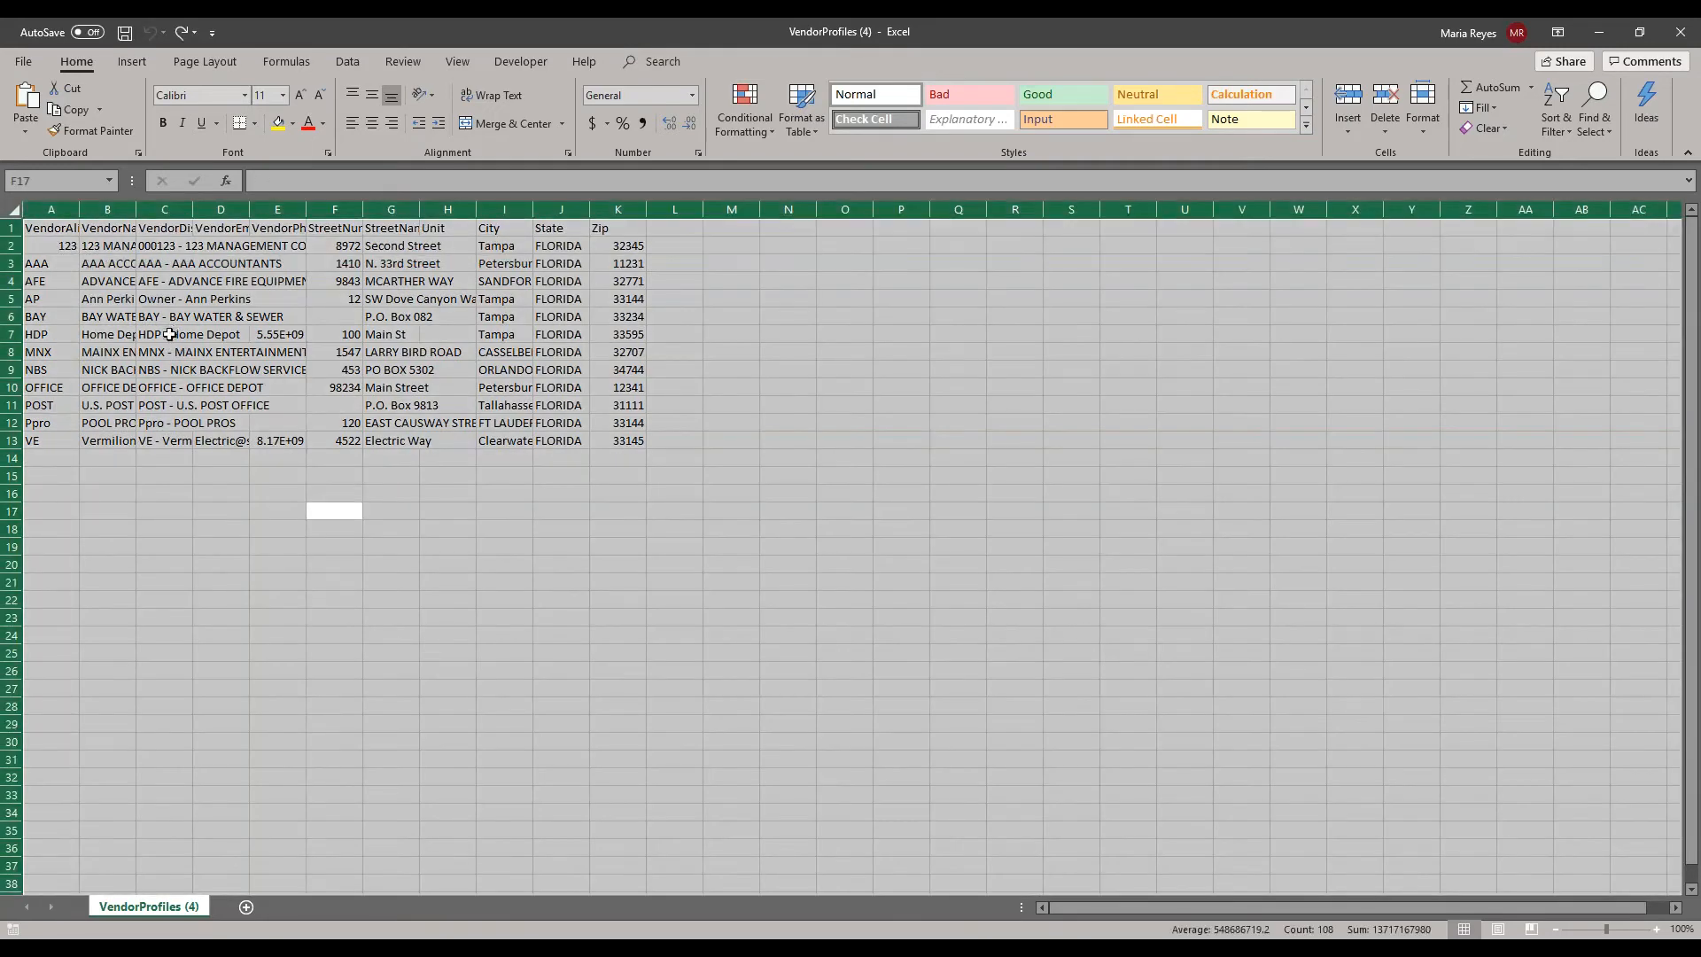
double_click(80, 207)
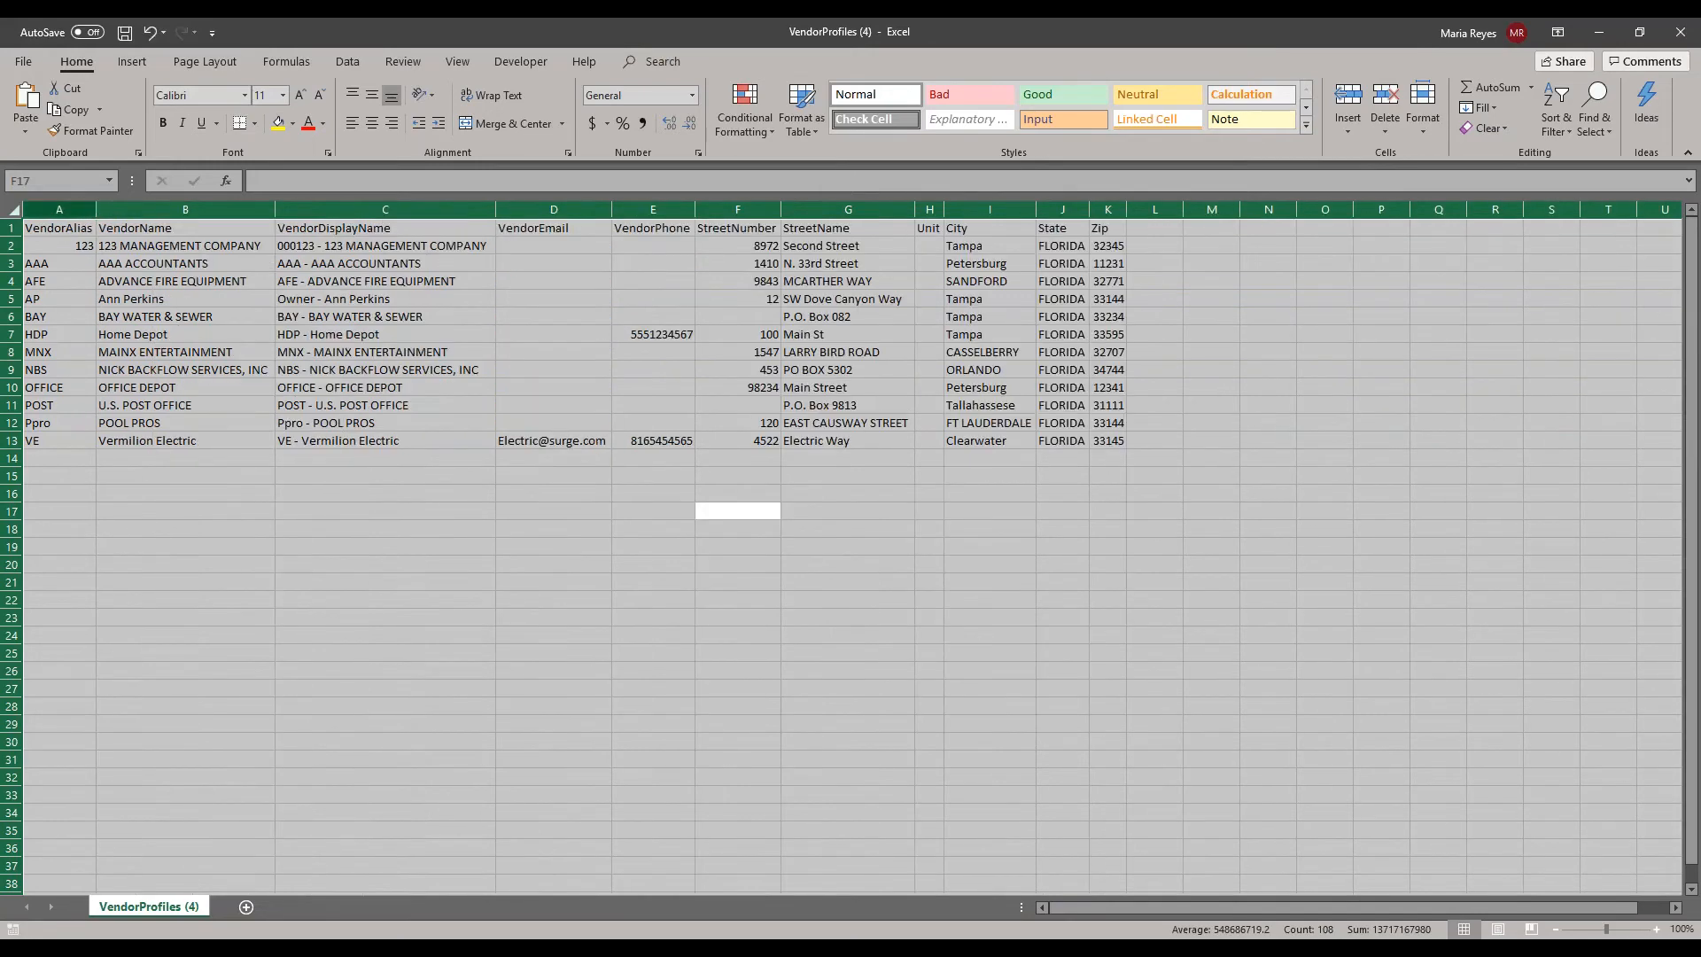
left_click(866, 688)
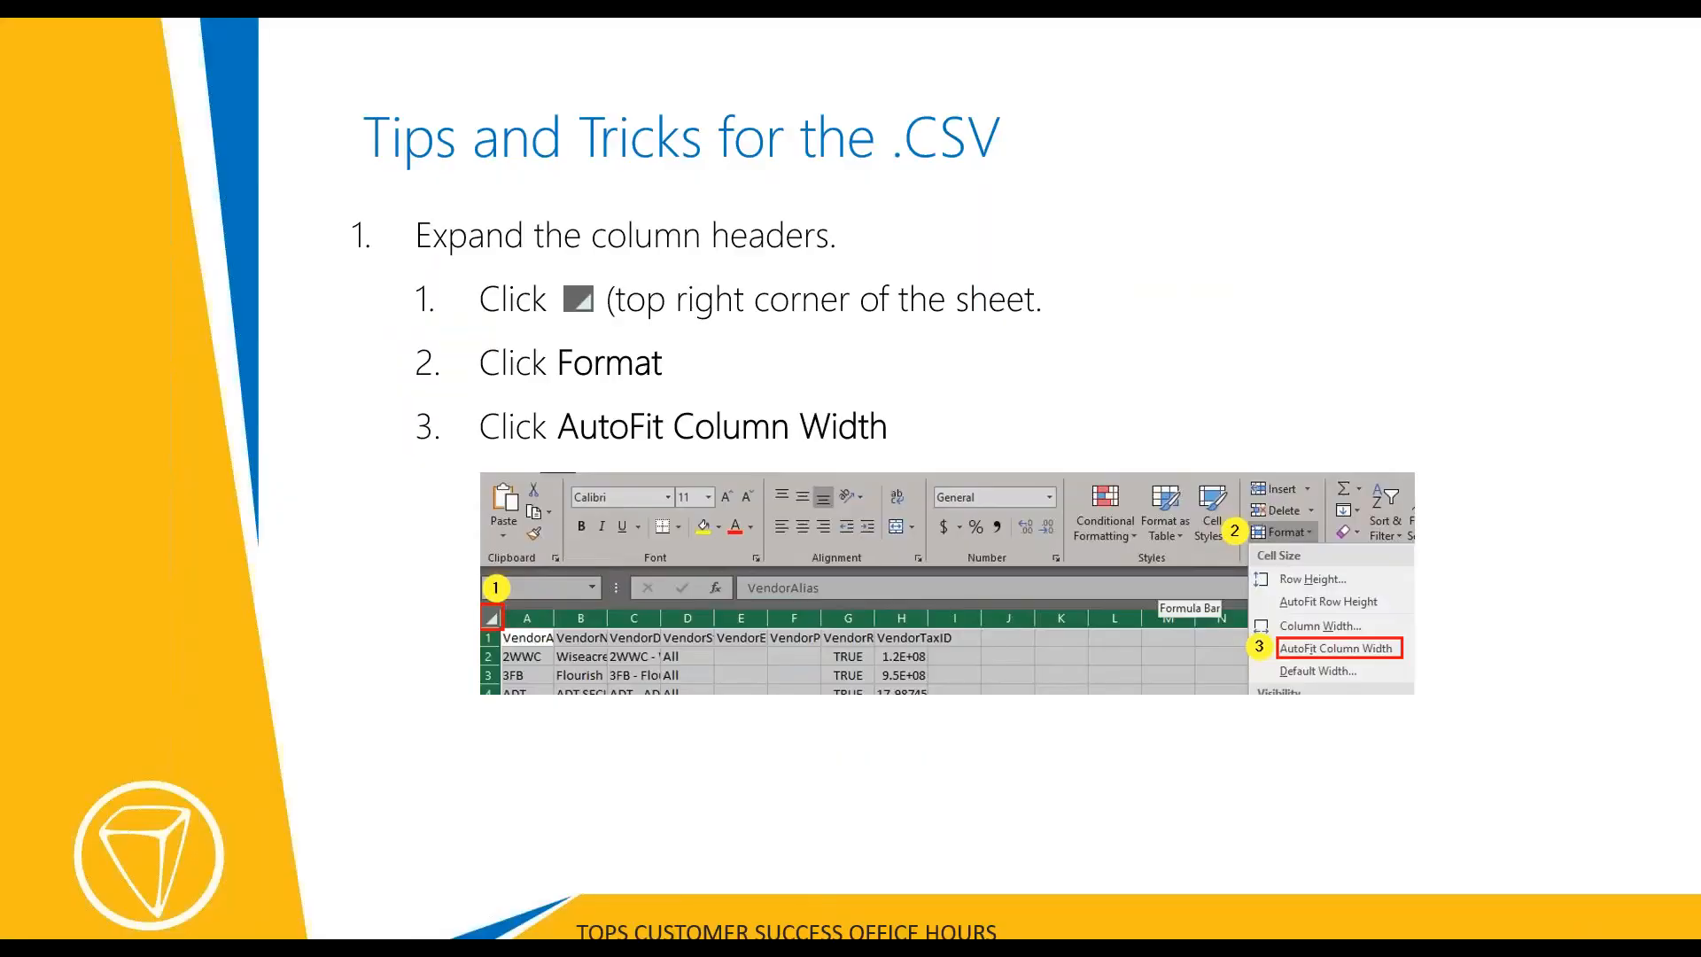
key("Right")
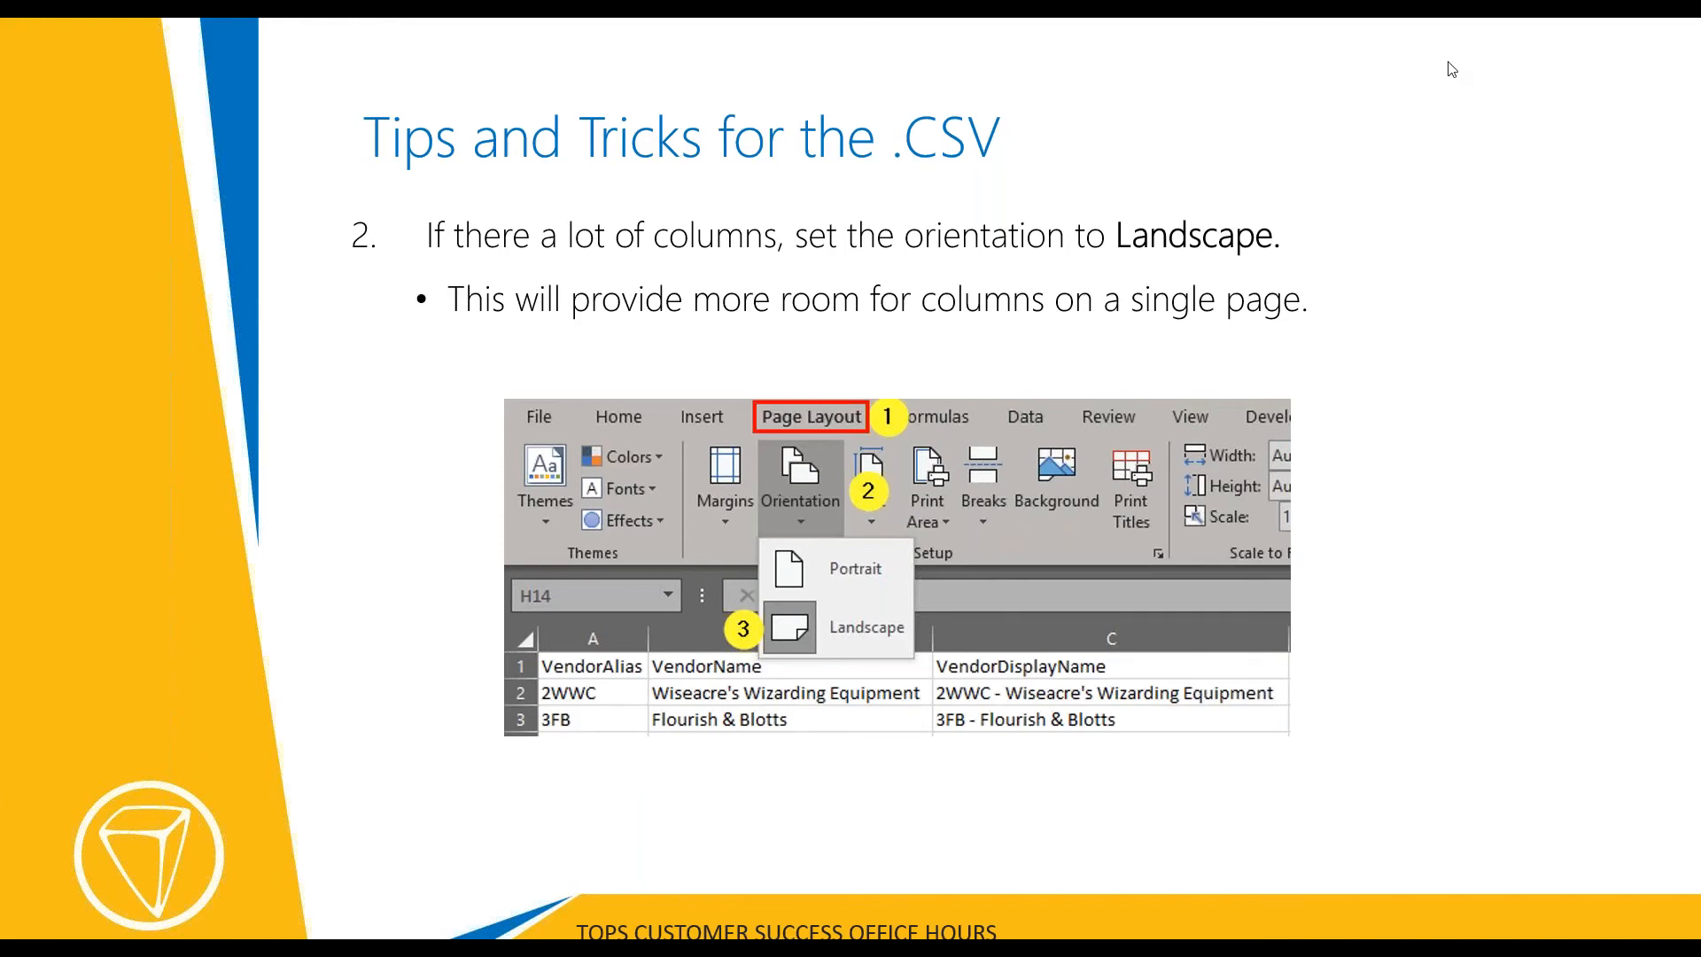
- Switch back to the exported sheet in Excel and set its page orientation to Landscape
key("alt+Tab")
left_click(362, 492)
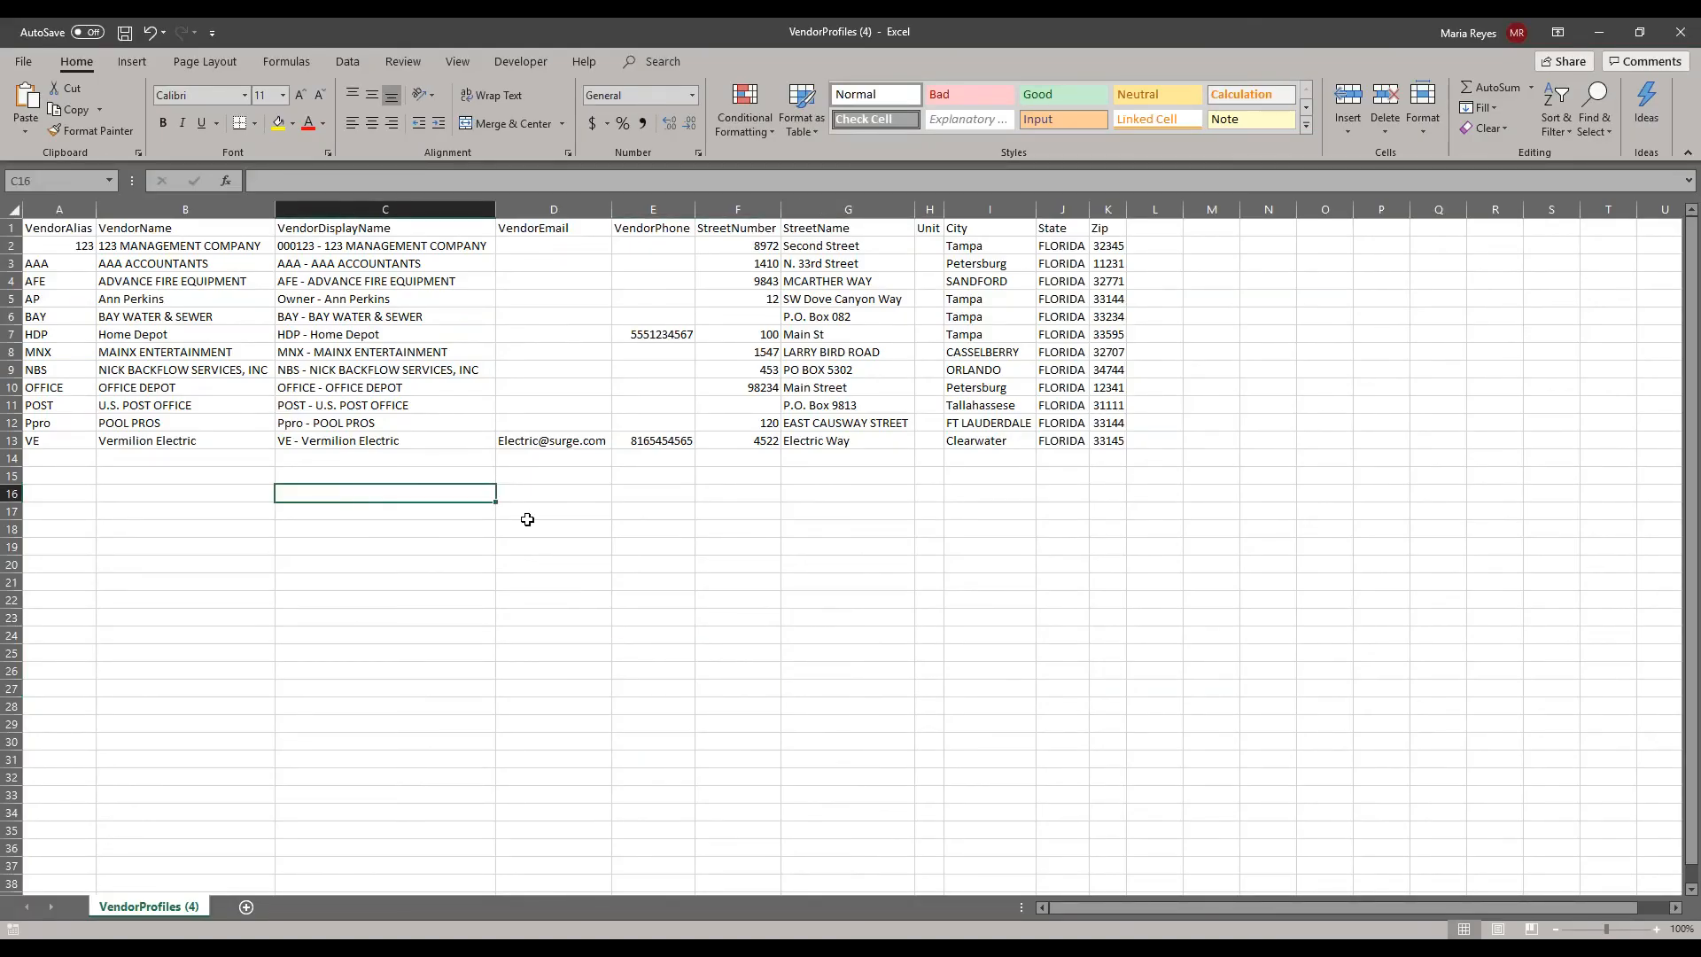
left_click(200, 62)
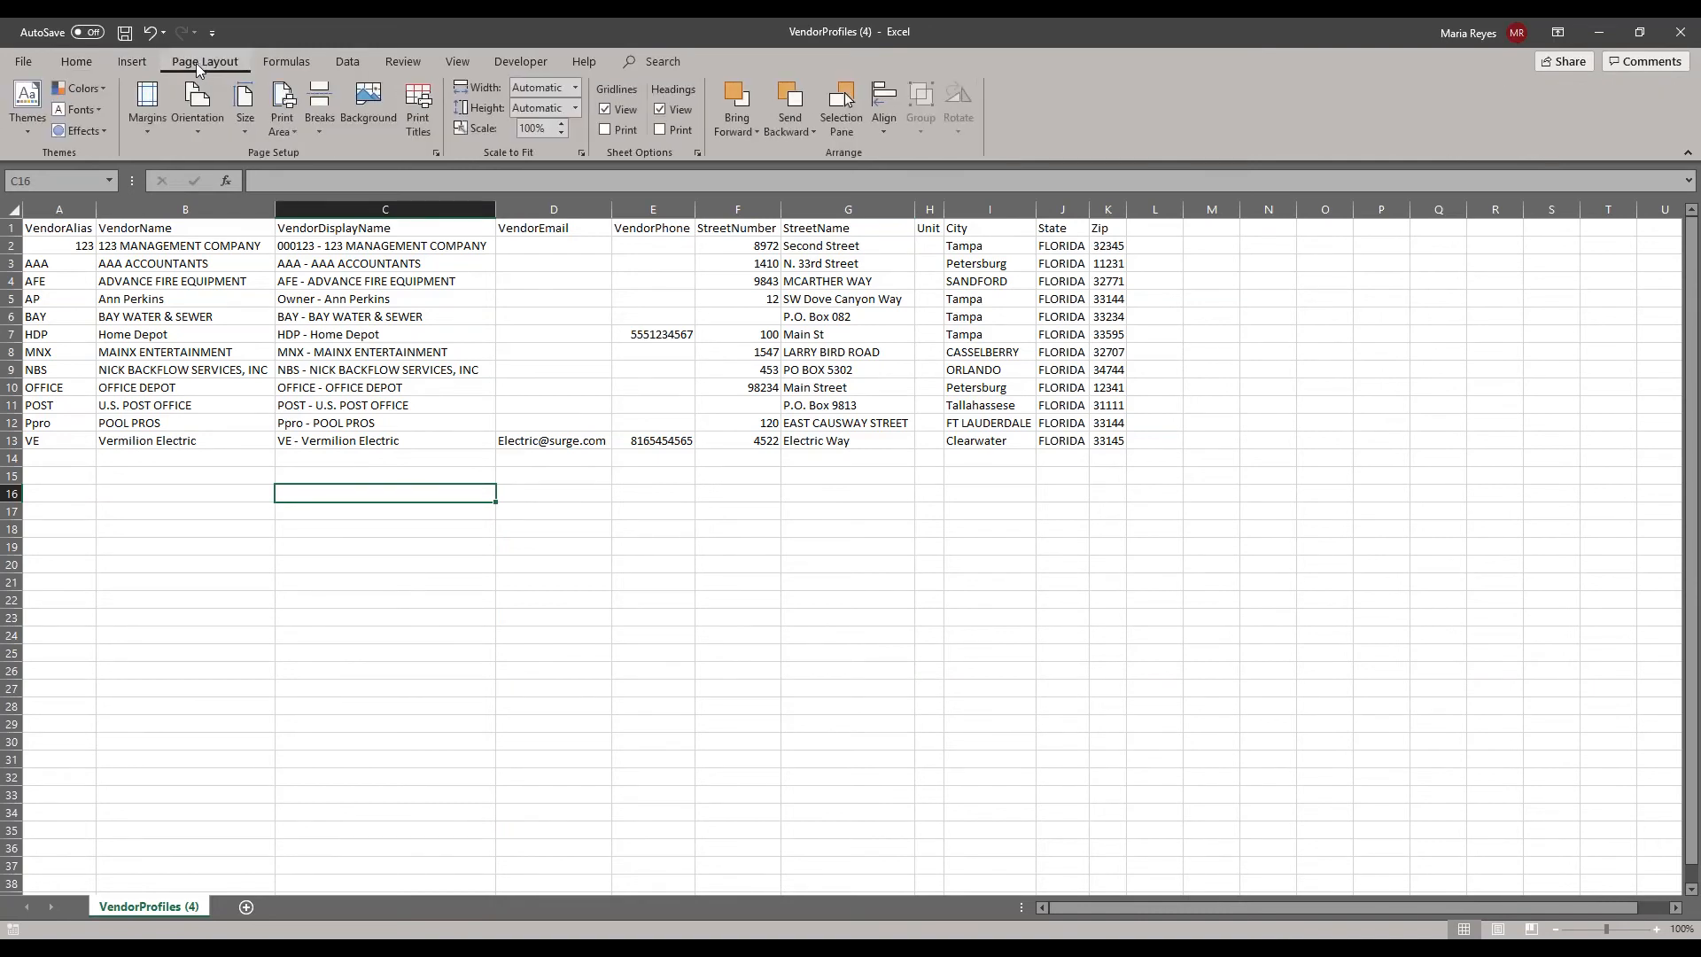
left_click(201, 120)
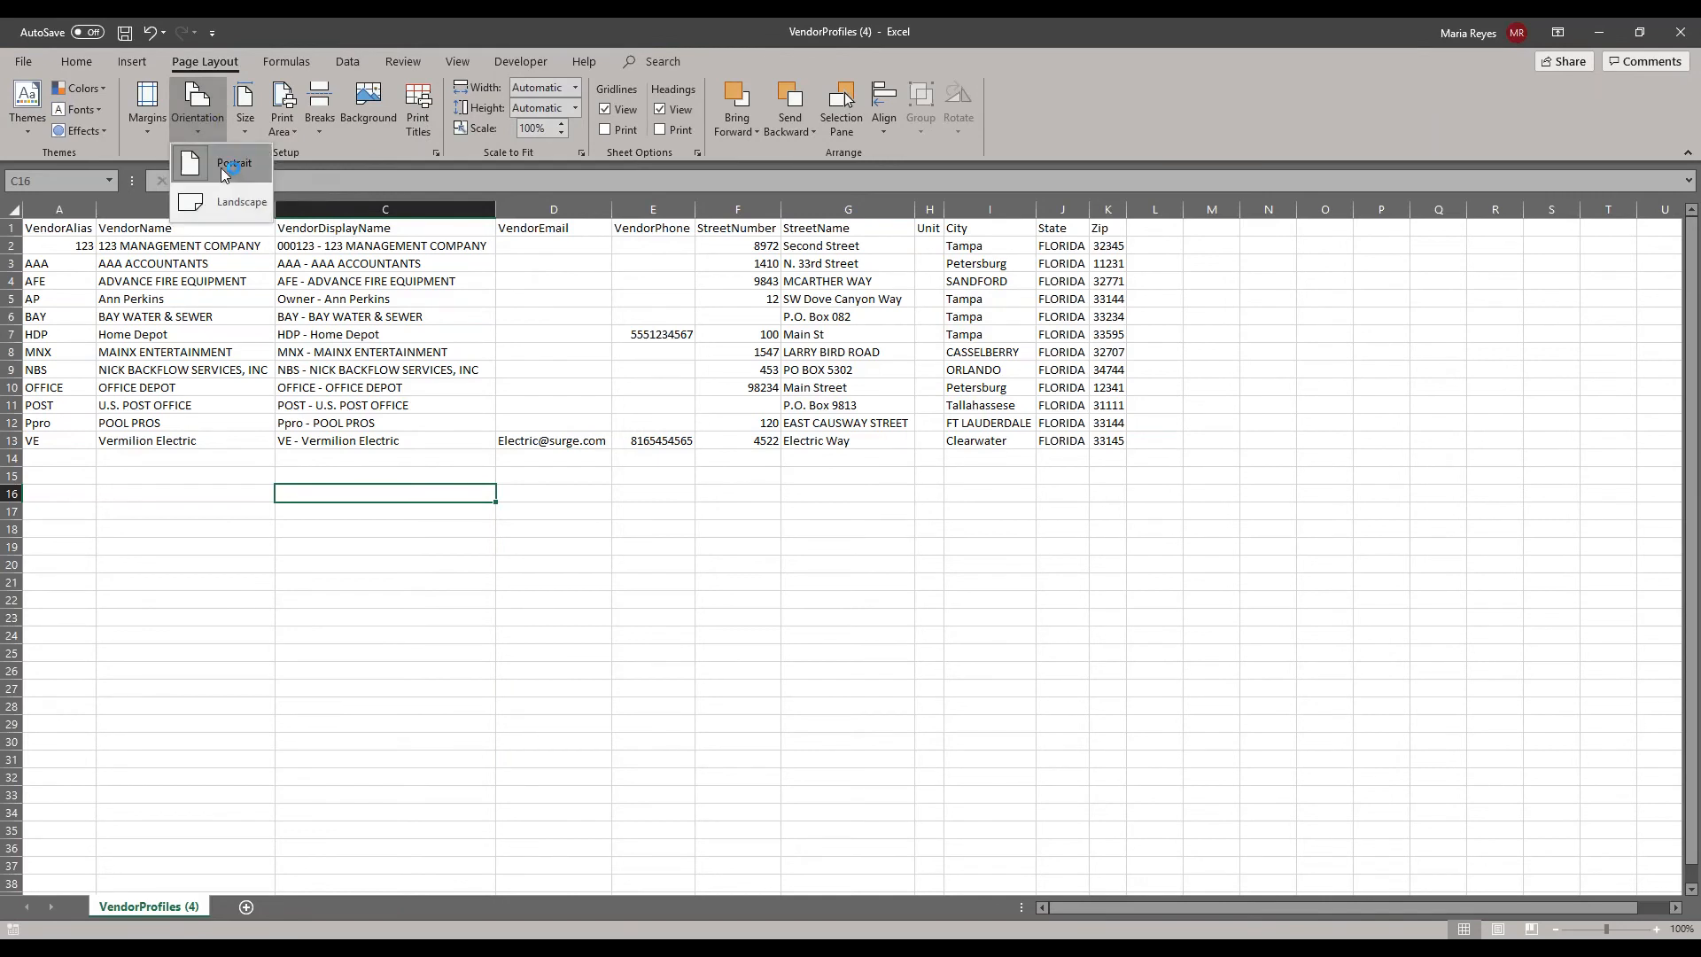
left_click(223, 203)
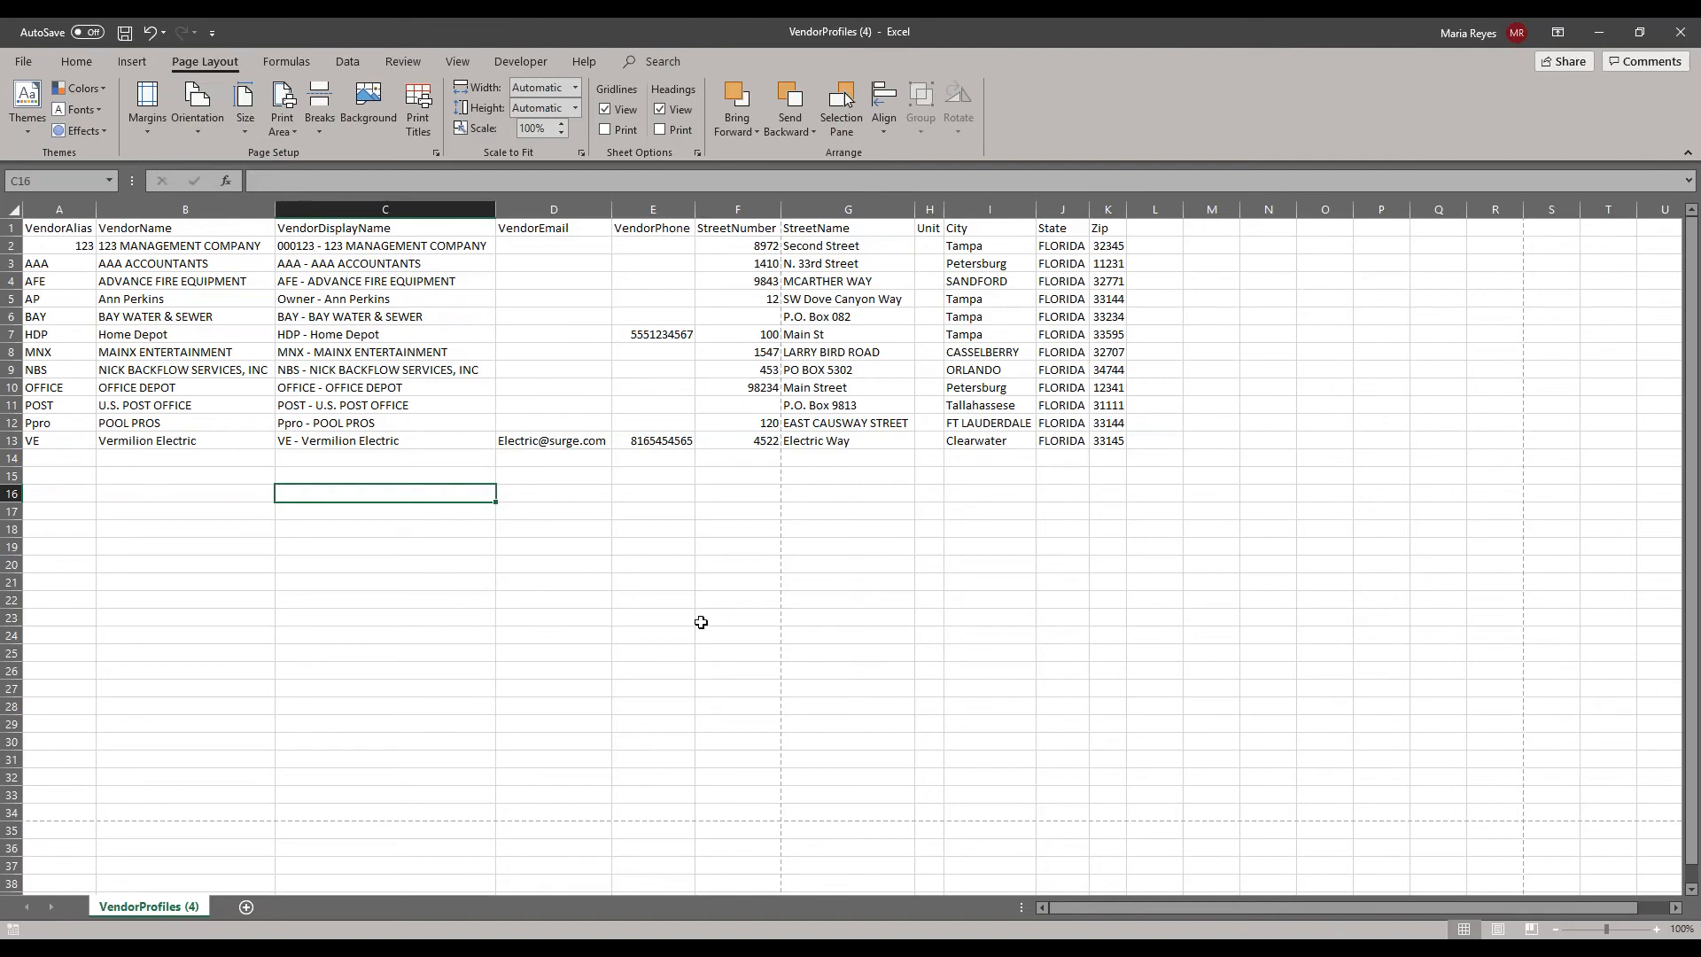
- Examine the dashed page-break lines between columns F and G and below row 34 of the exported sheet
left_click(753, 210)
left_click(830, 210)
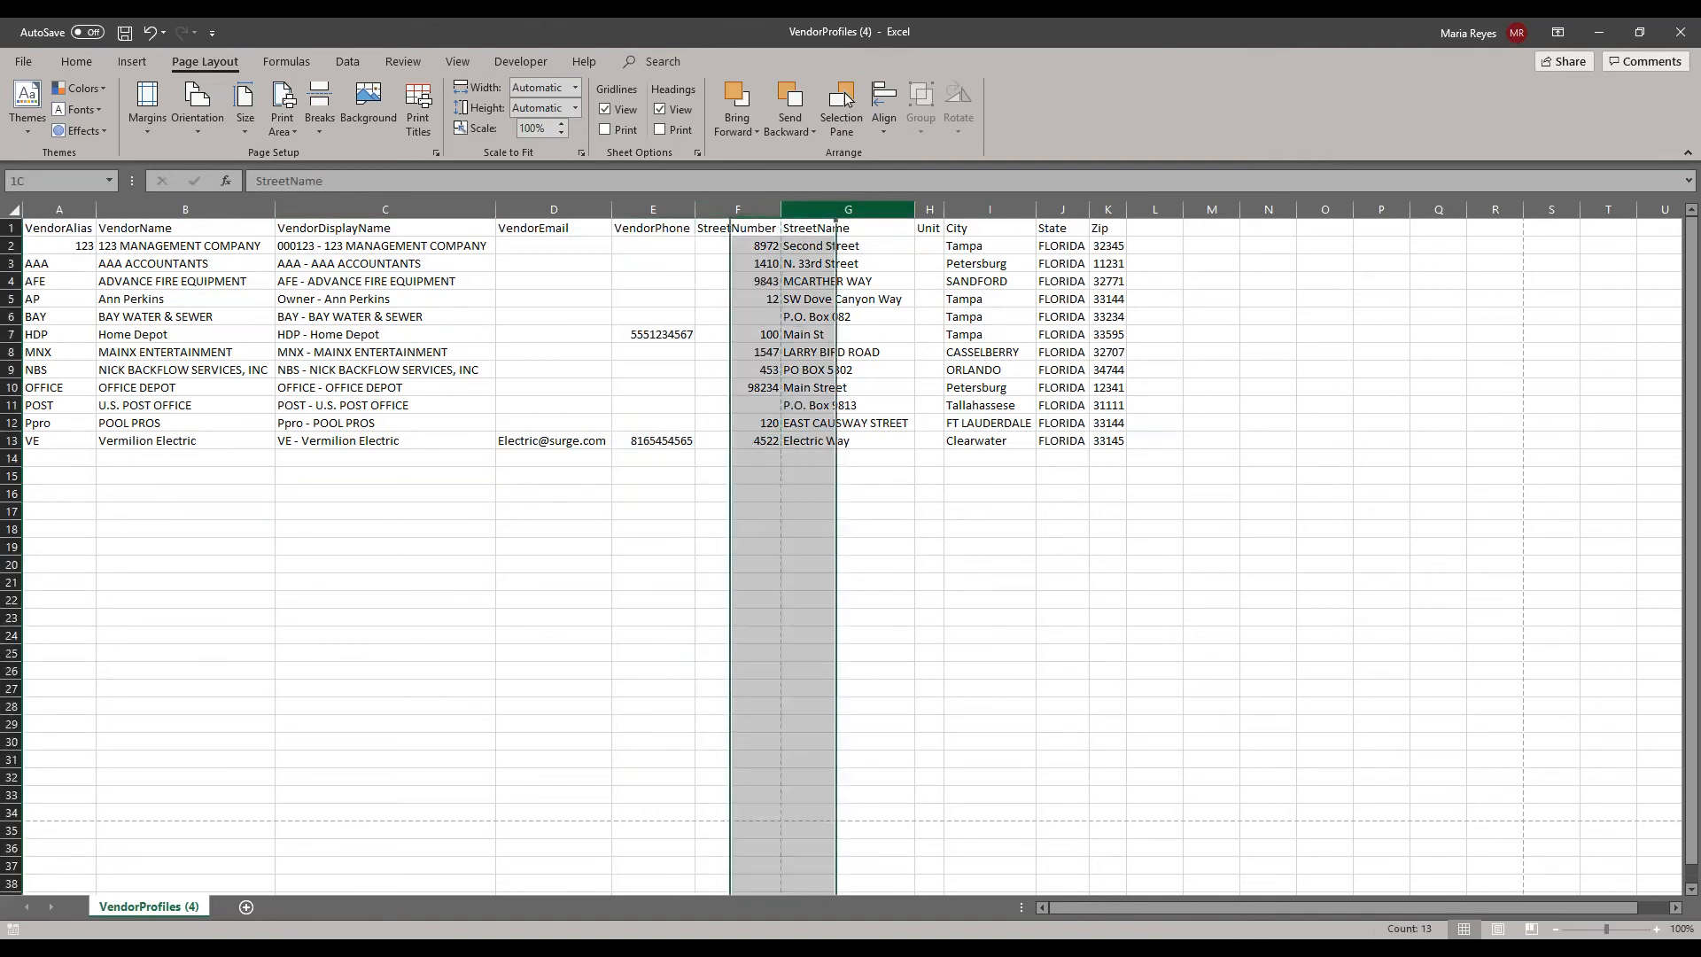
left_click(777, 528)
left_click_drag(816, 477, 660, 690)
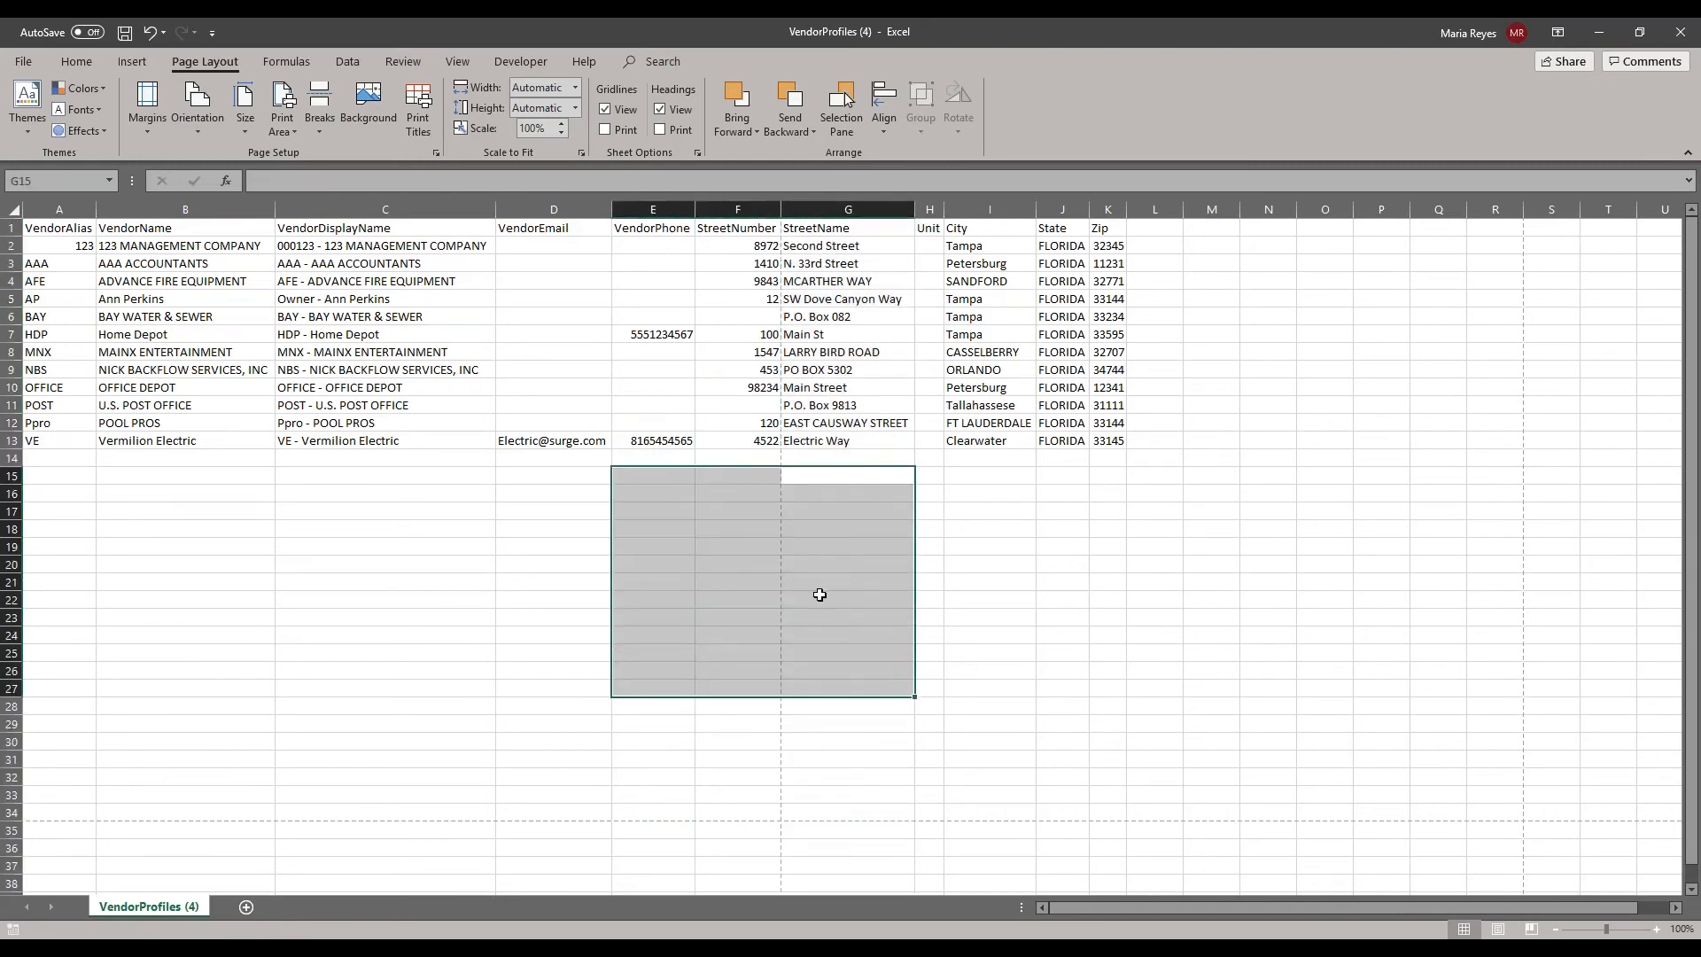
left_click(775, 759)
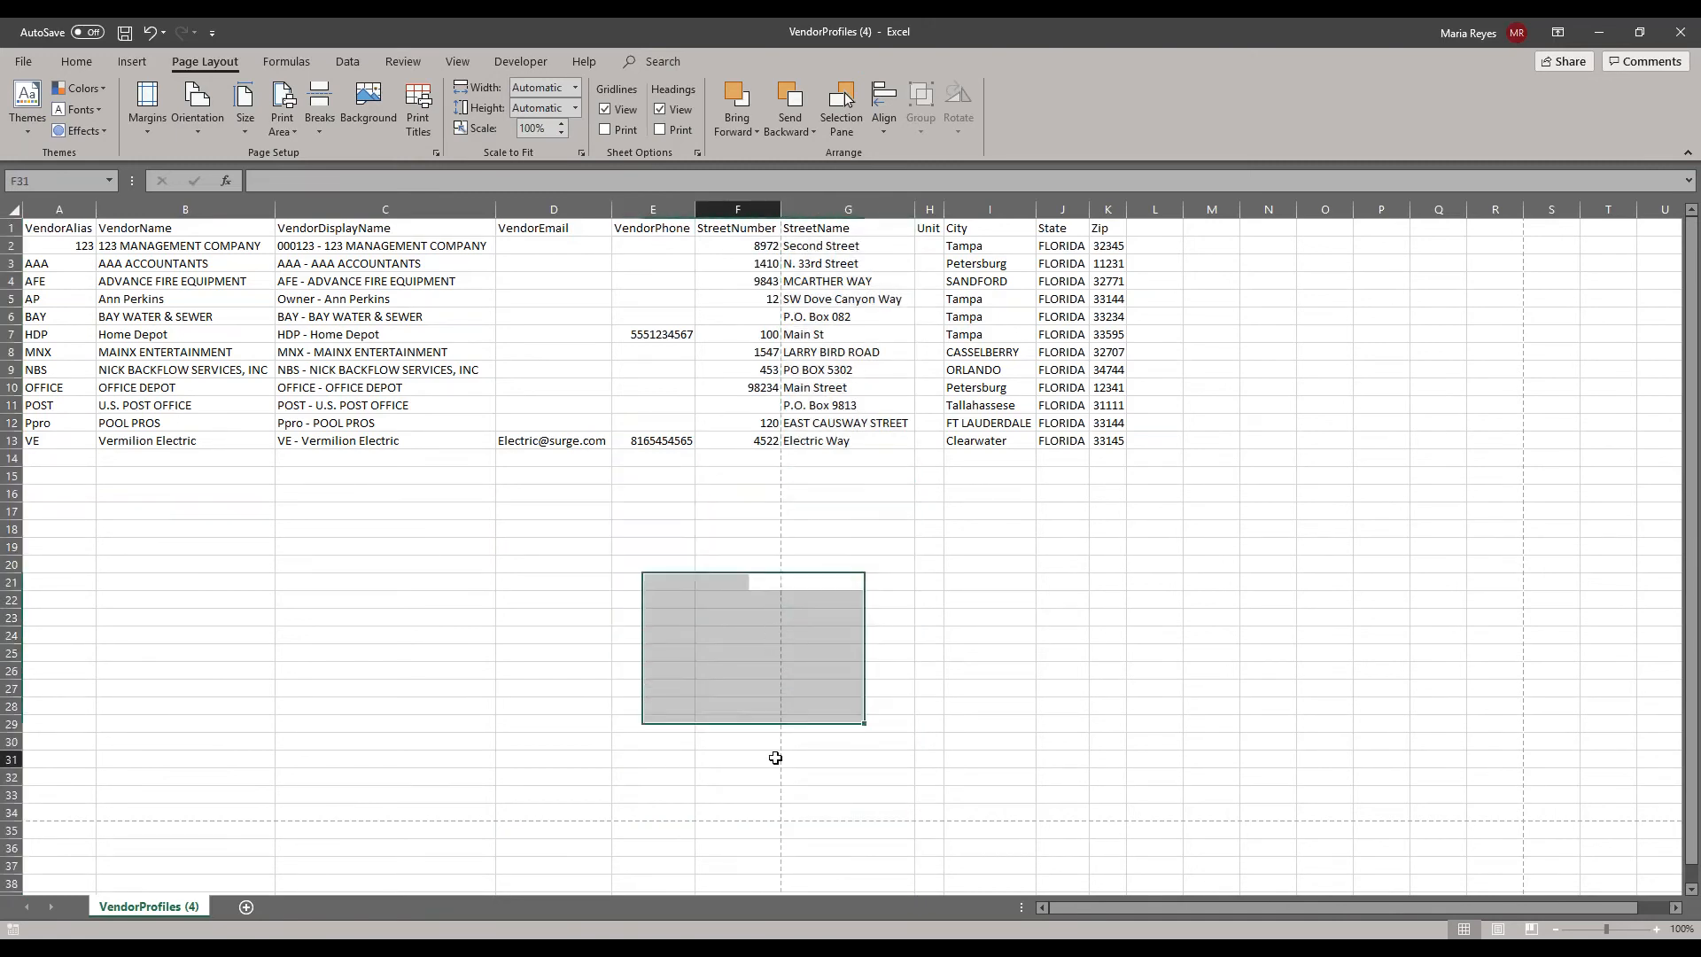
left_click(11, 813)
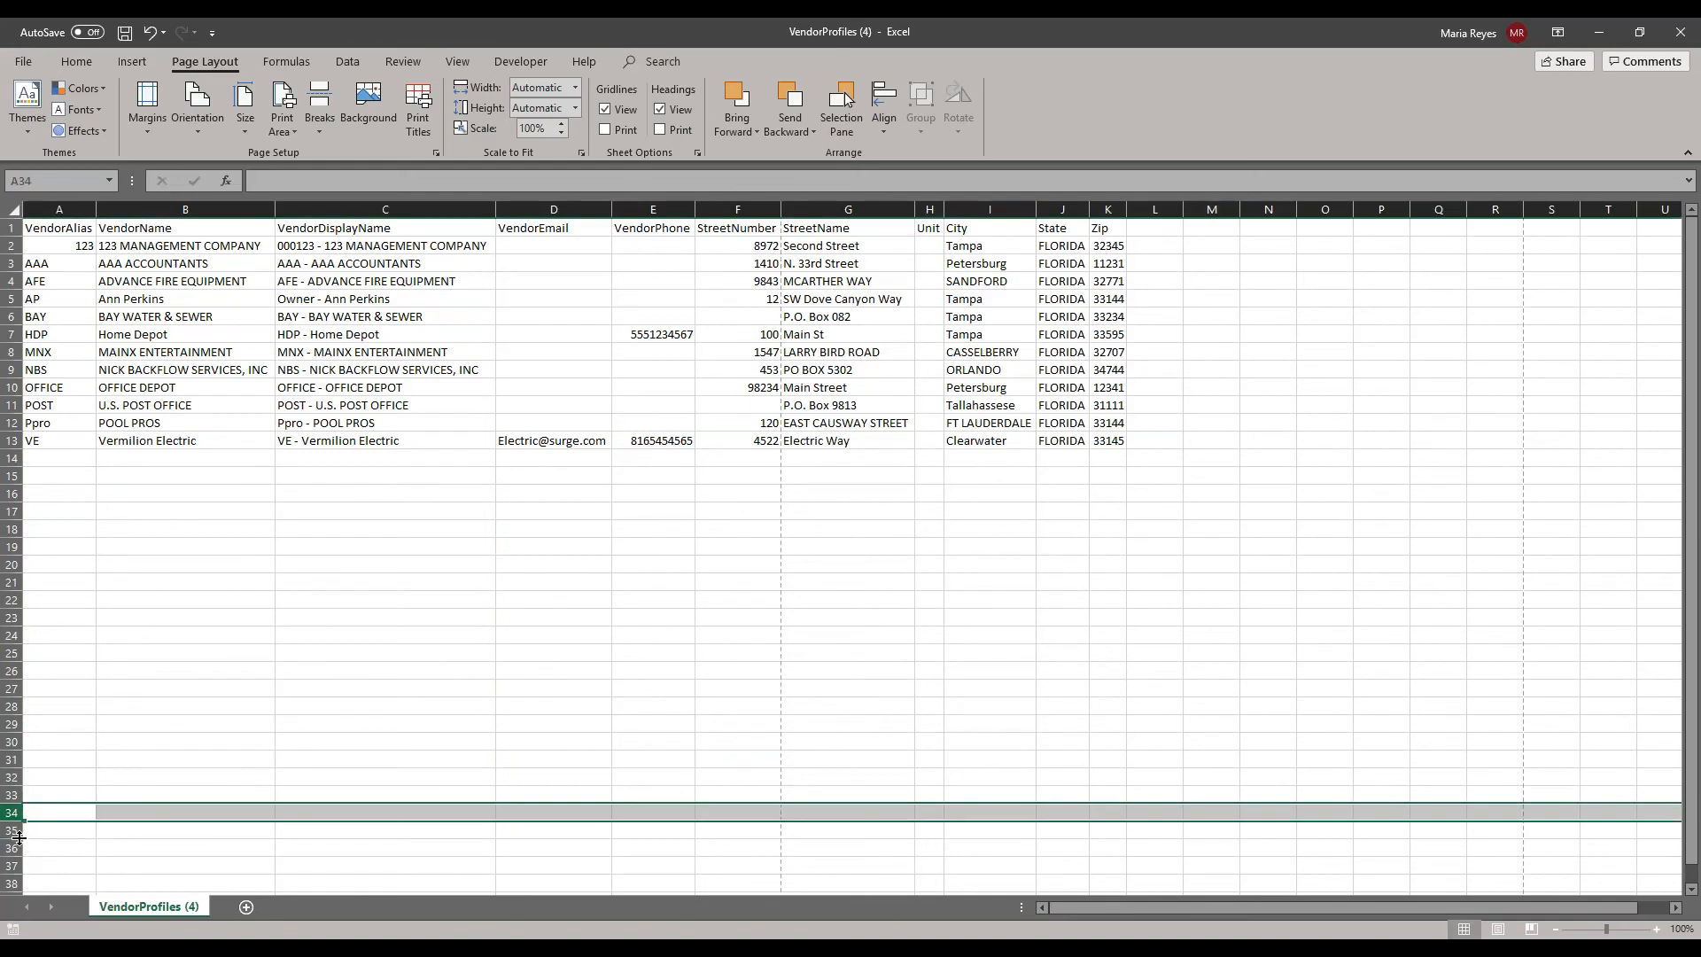
left_click(178, 861)
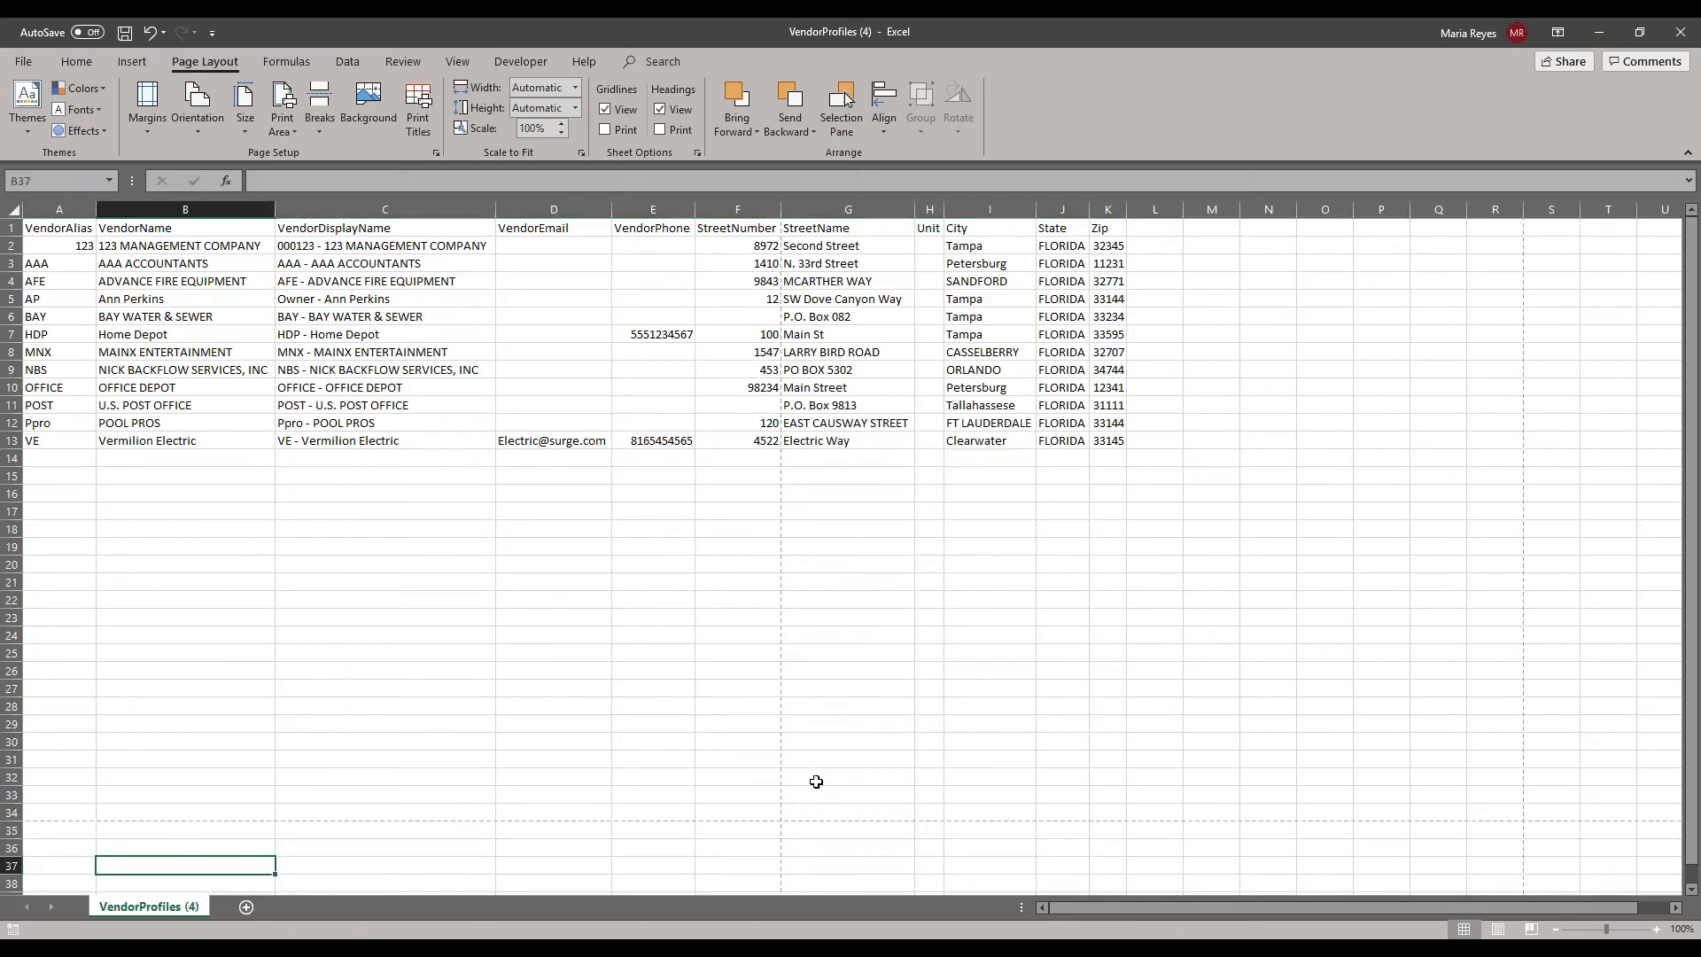
left_click_drag(815, 778, 191, 858)
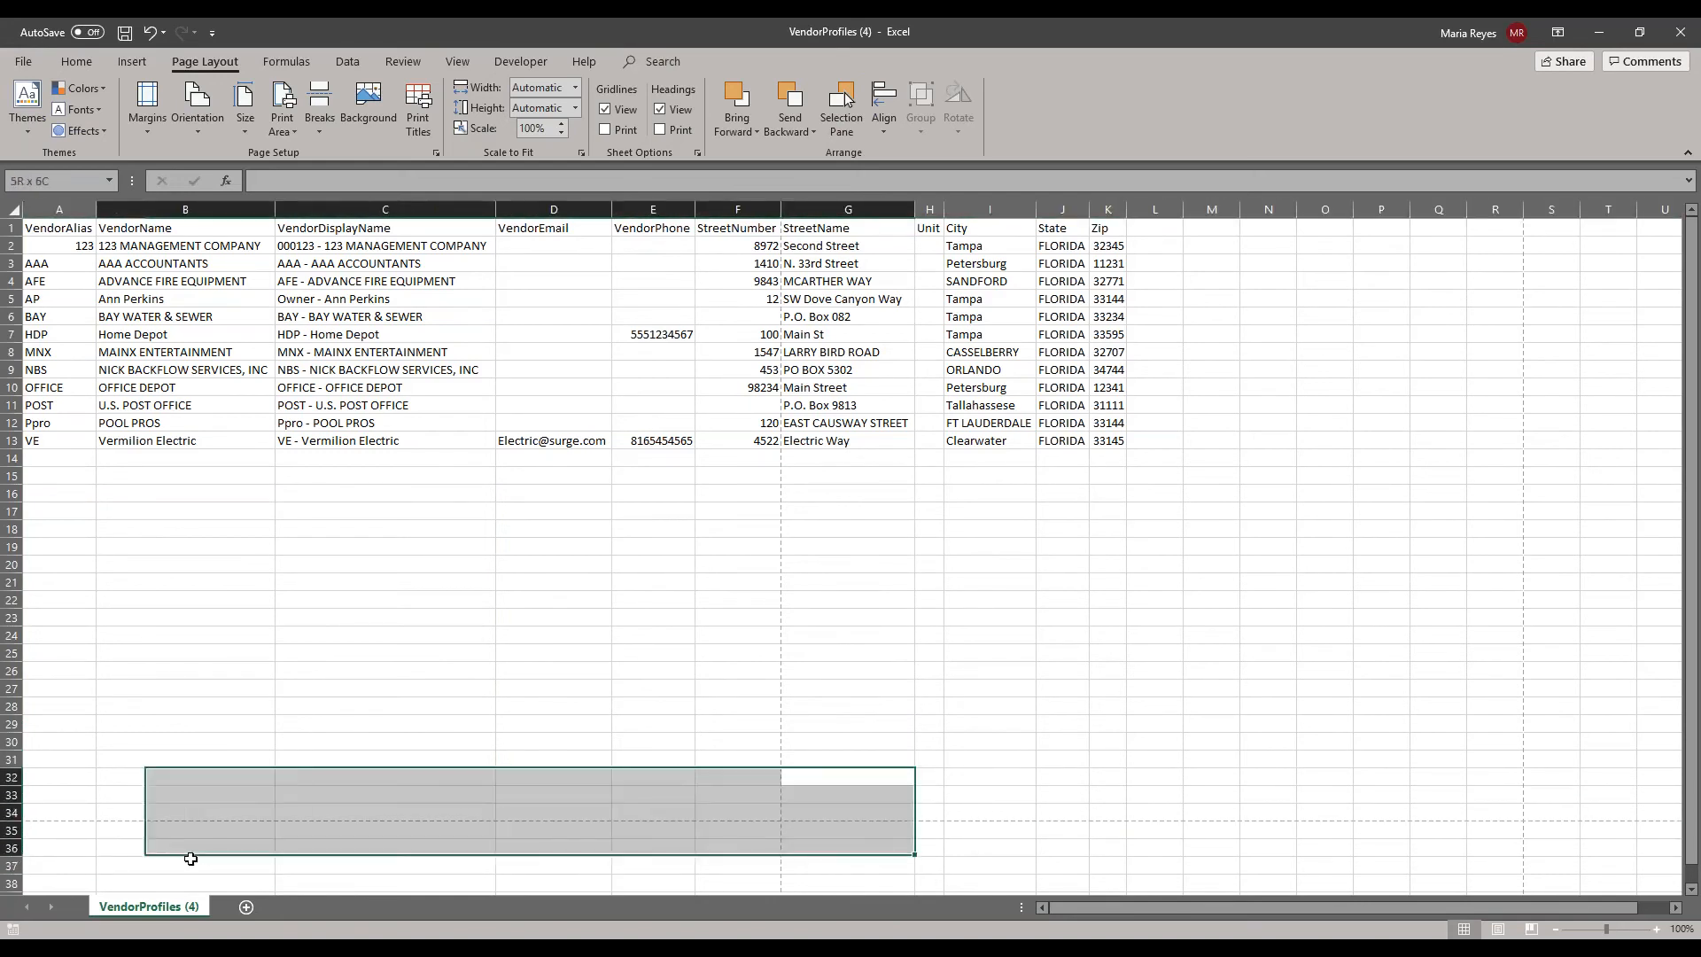
- Examine the first landscape page's area on the exported sheet, highlighting columns A through F
left_click(1142, 741)
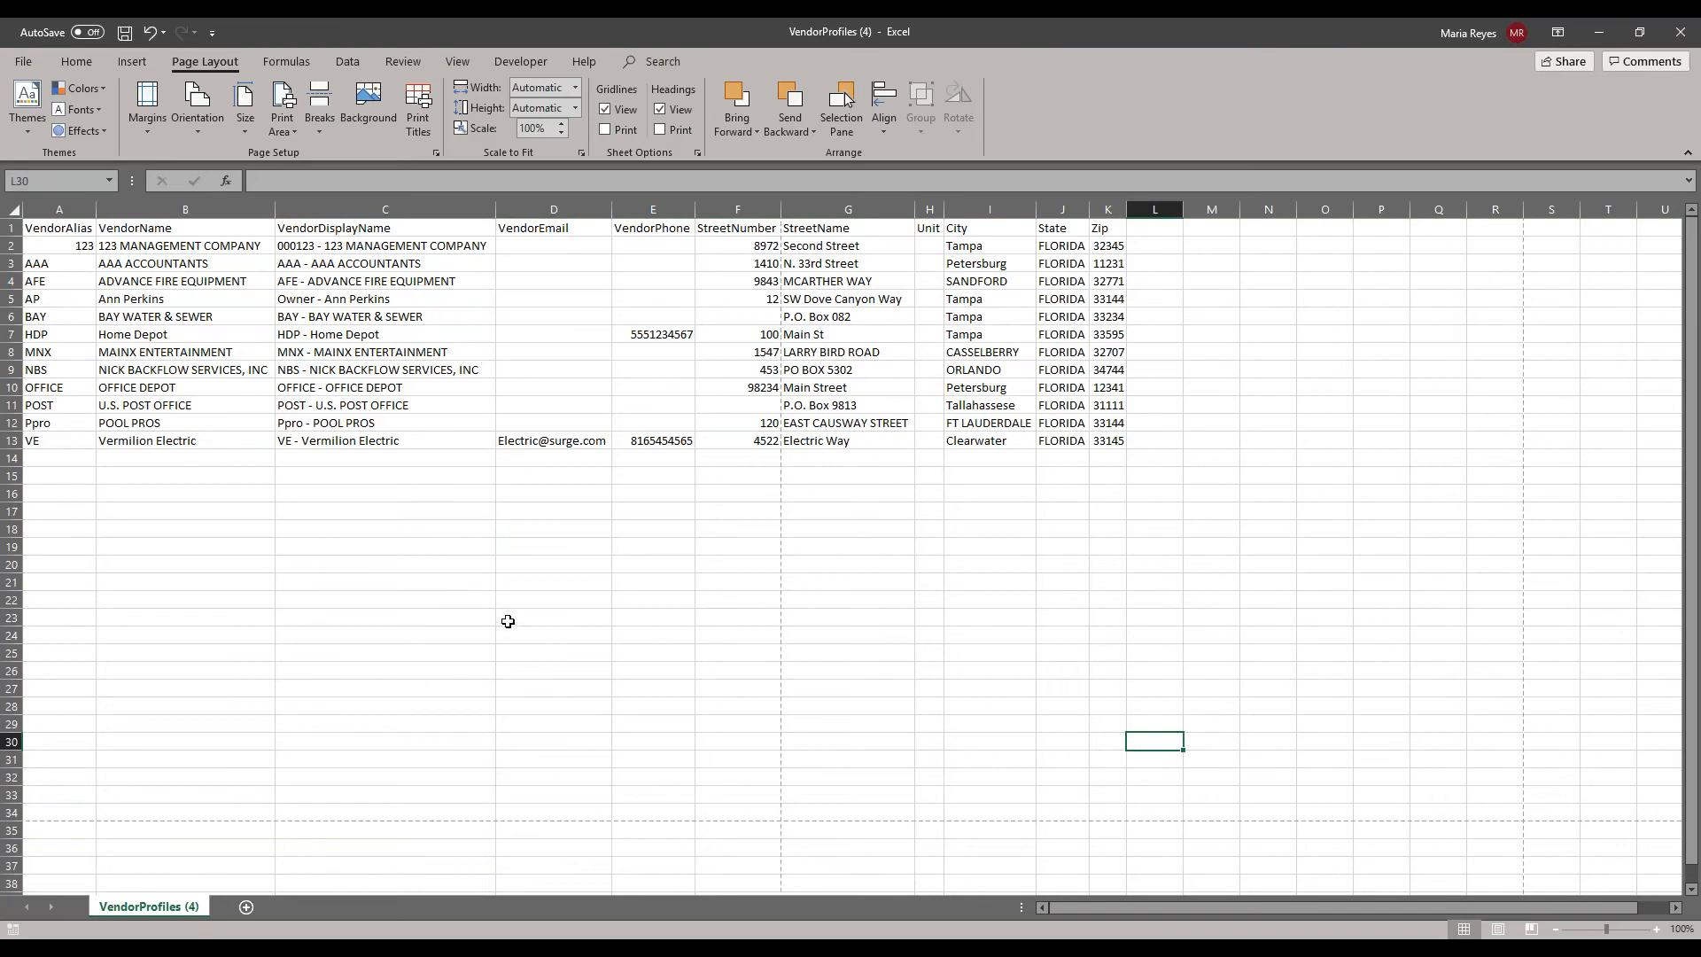
left_click_drag(755, 809, 53, 228)
left_click(857, 774)
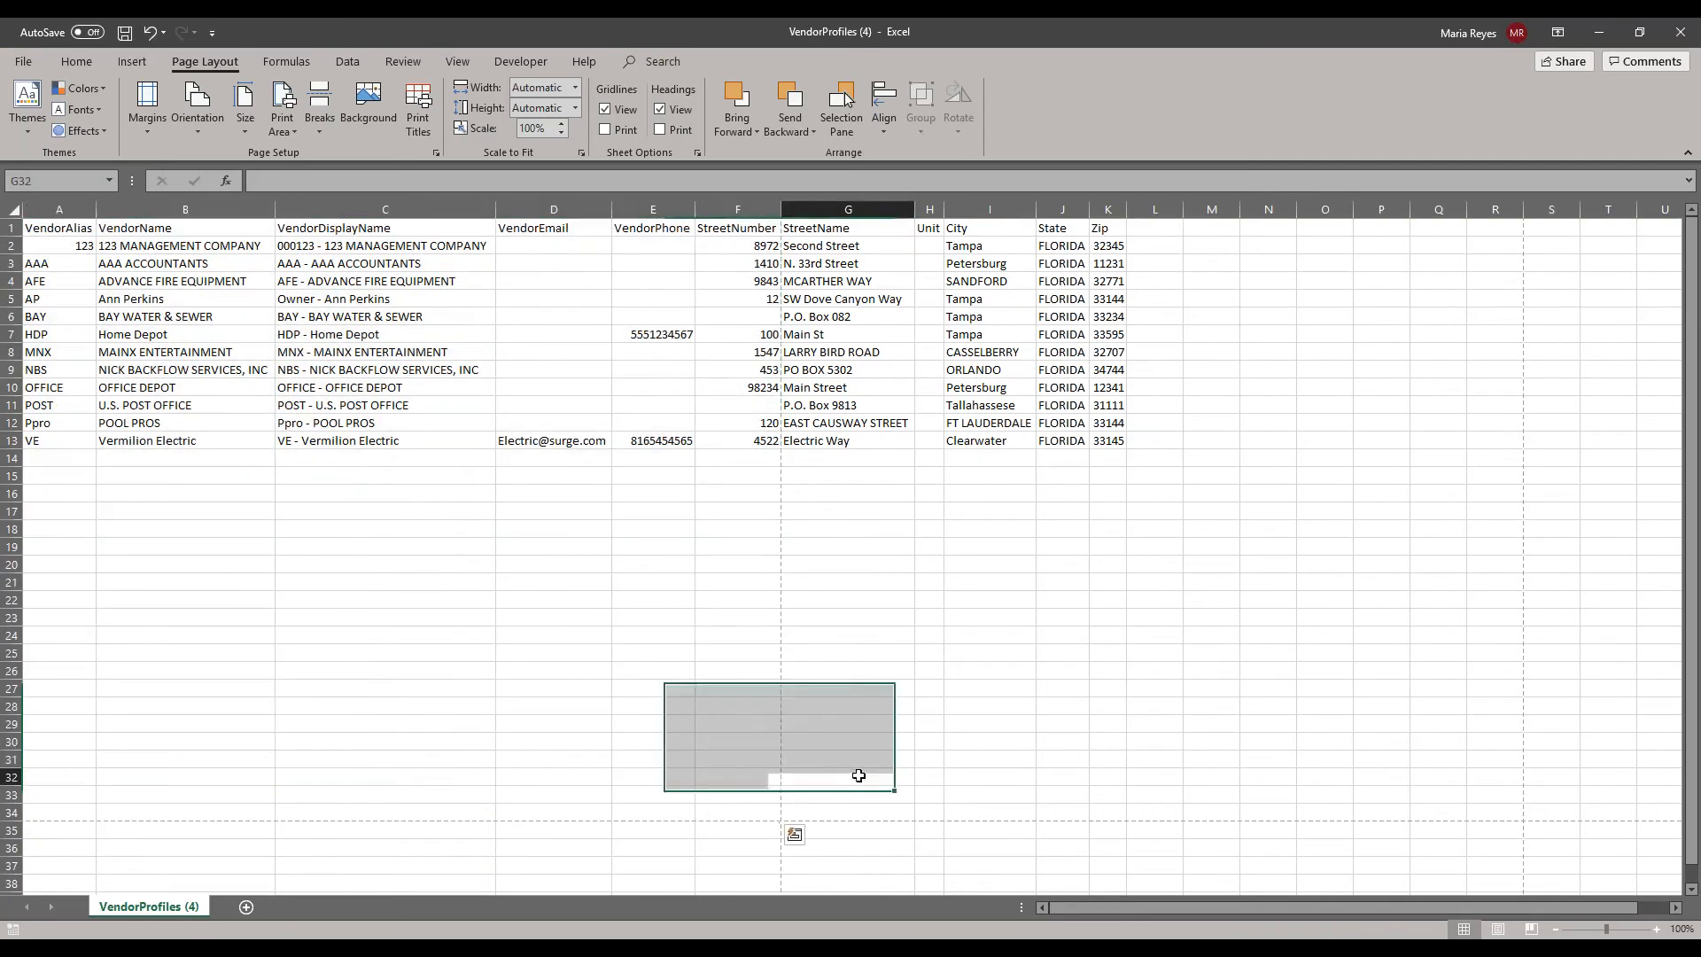
left_click(802, 811)
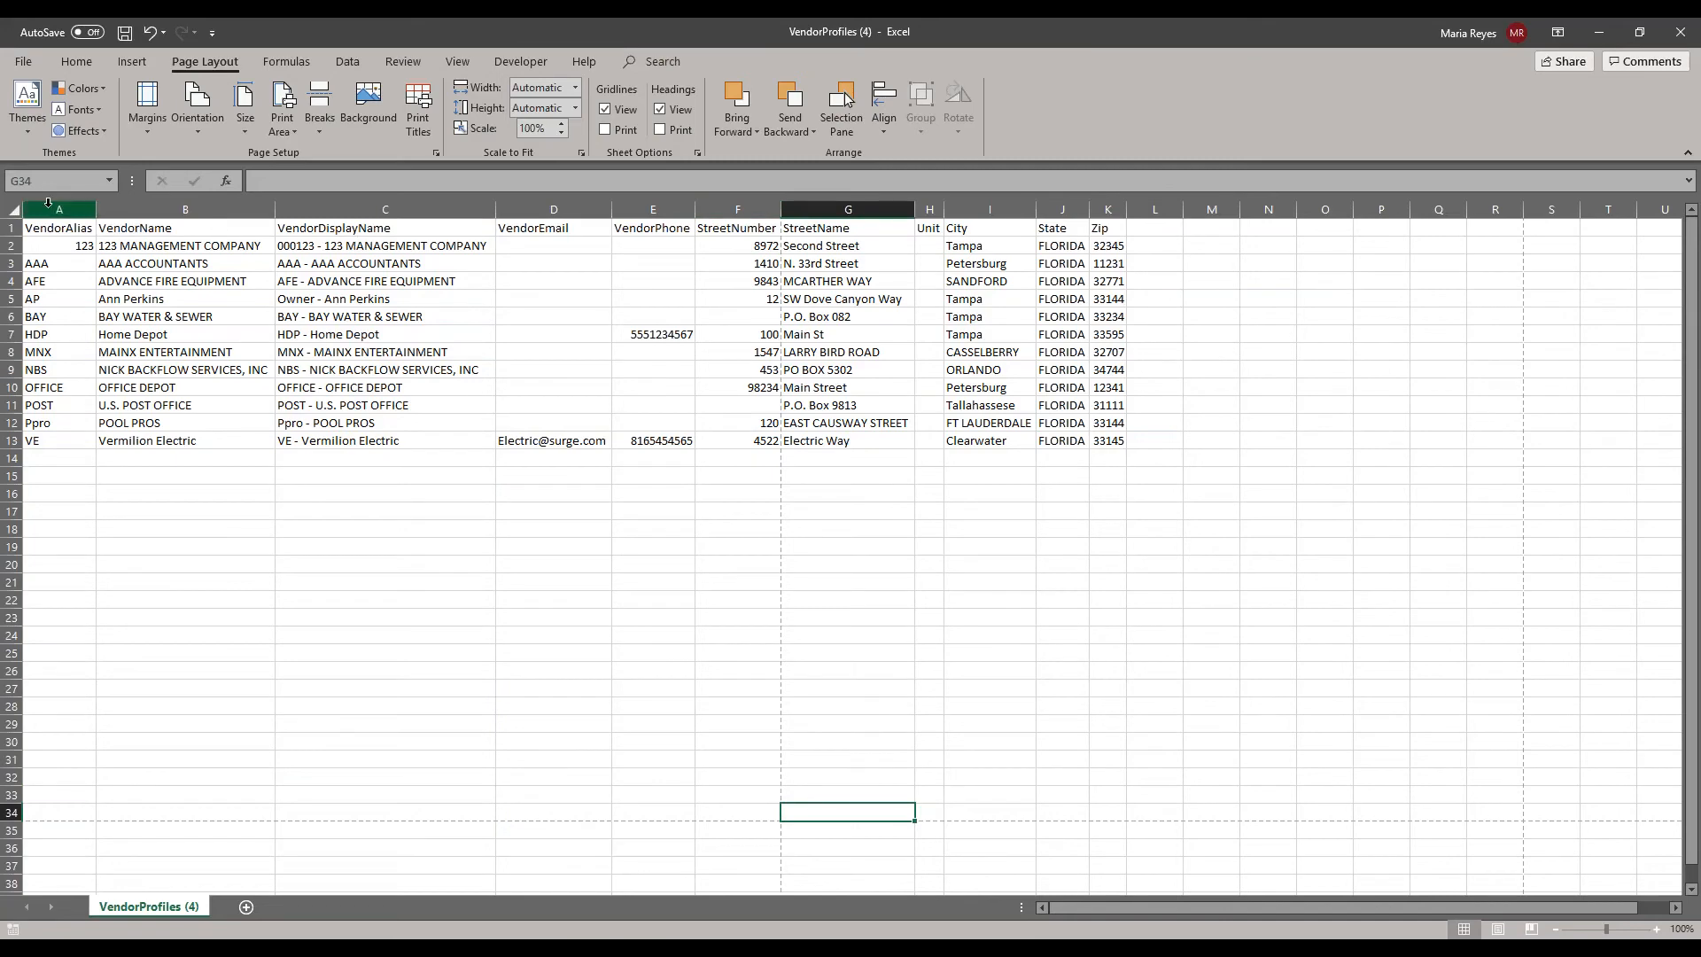
left_click_drag(47, 207, 735, 207)
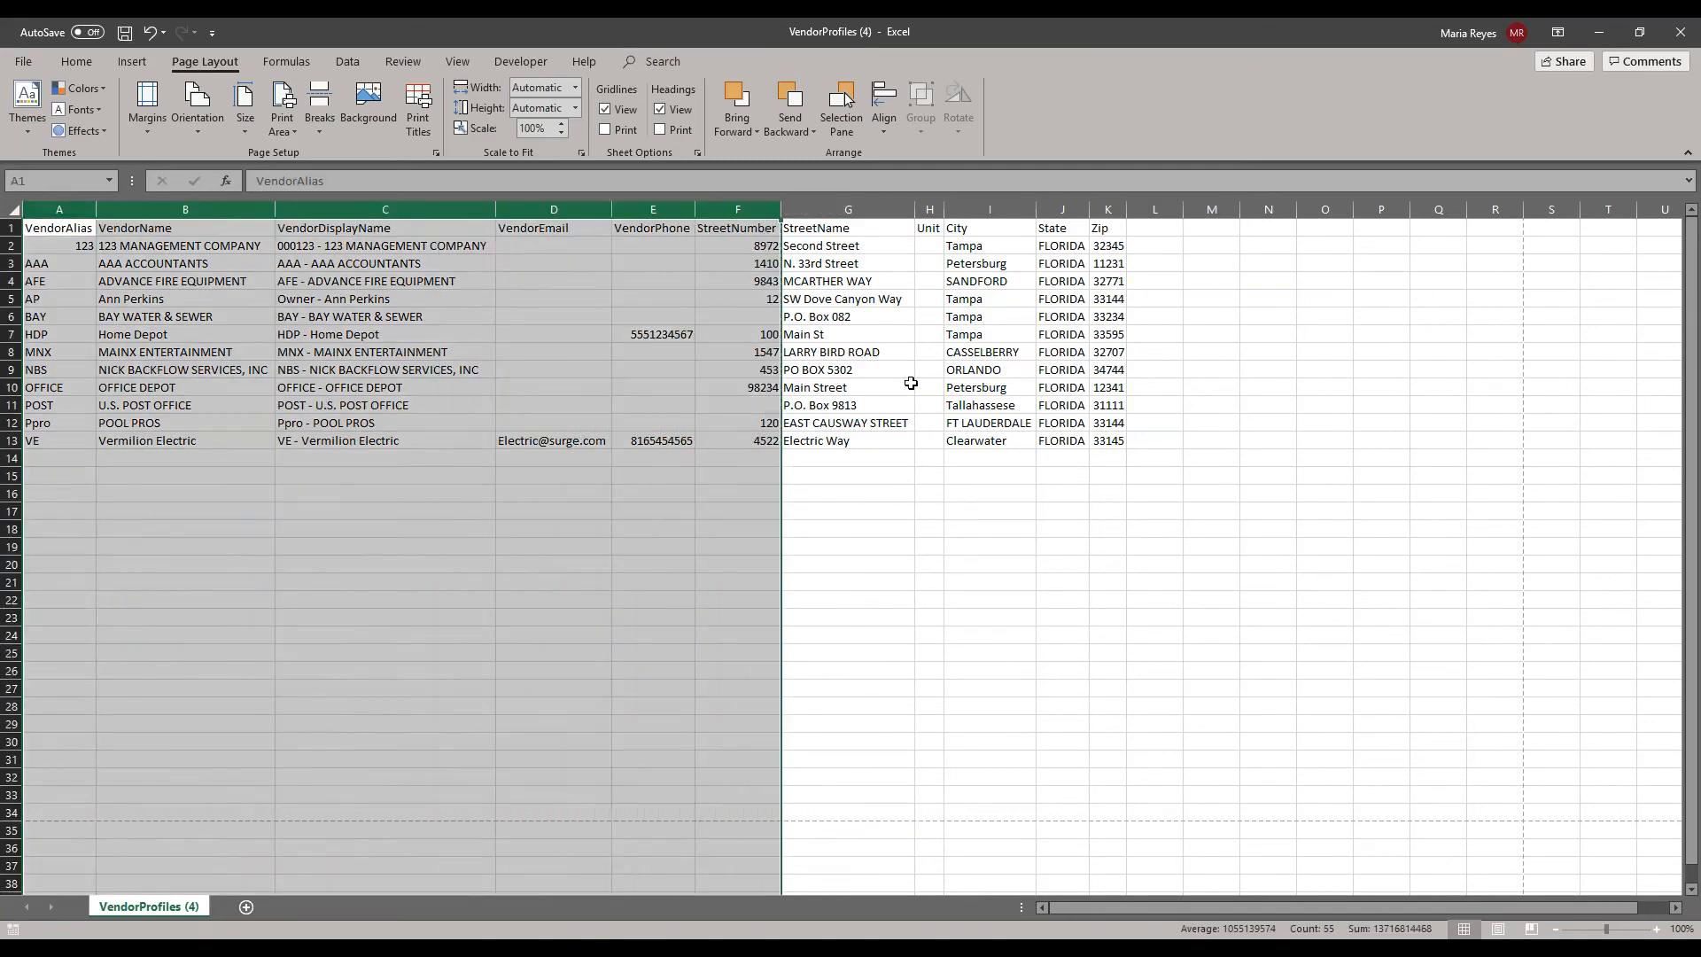
left_click(840, 266)
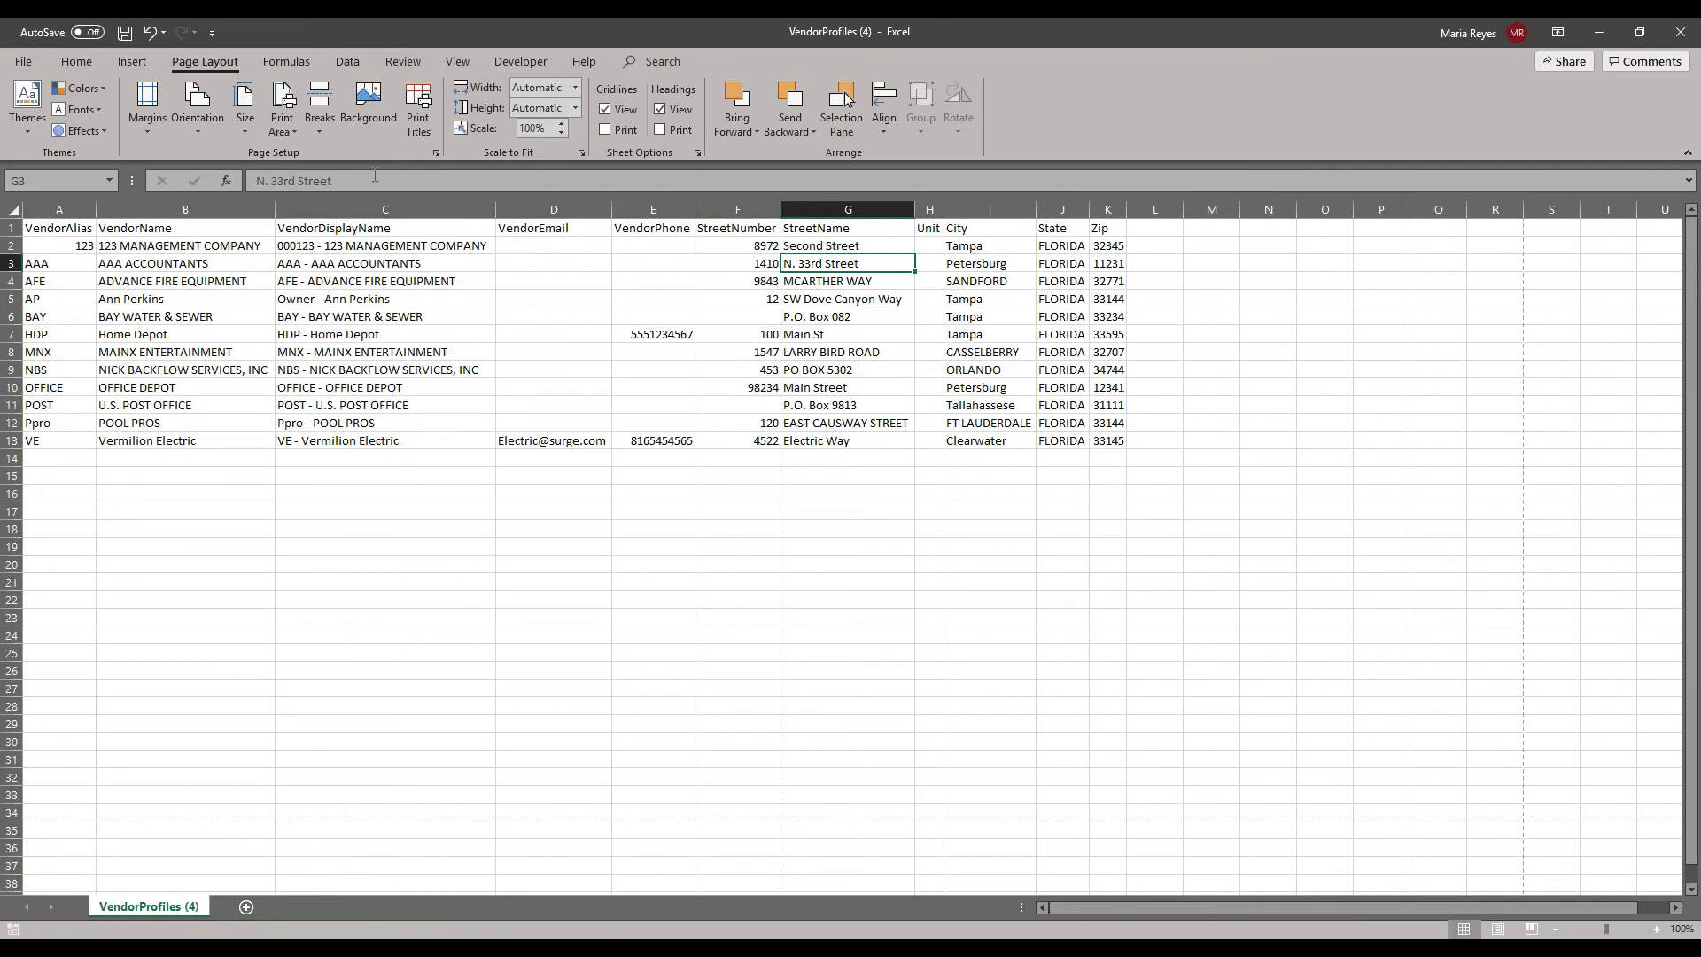
- Set the page orientation to Portrait and check the page breaks across the vendor columns A through I
left_click(217, 124)
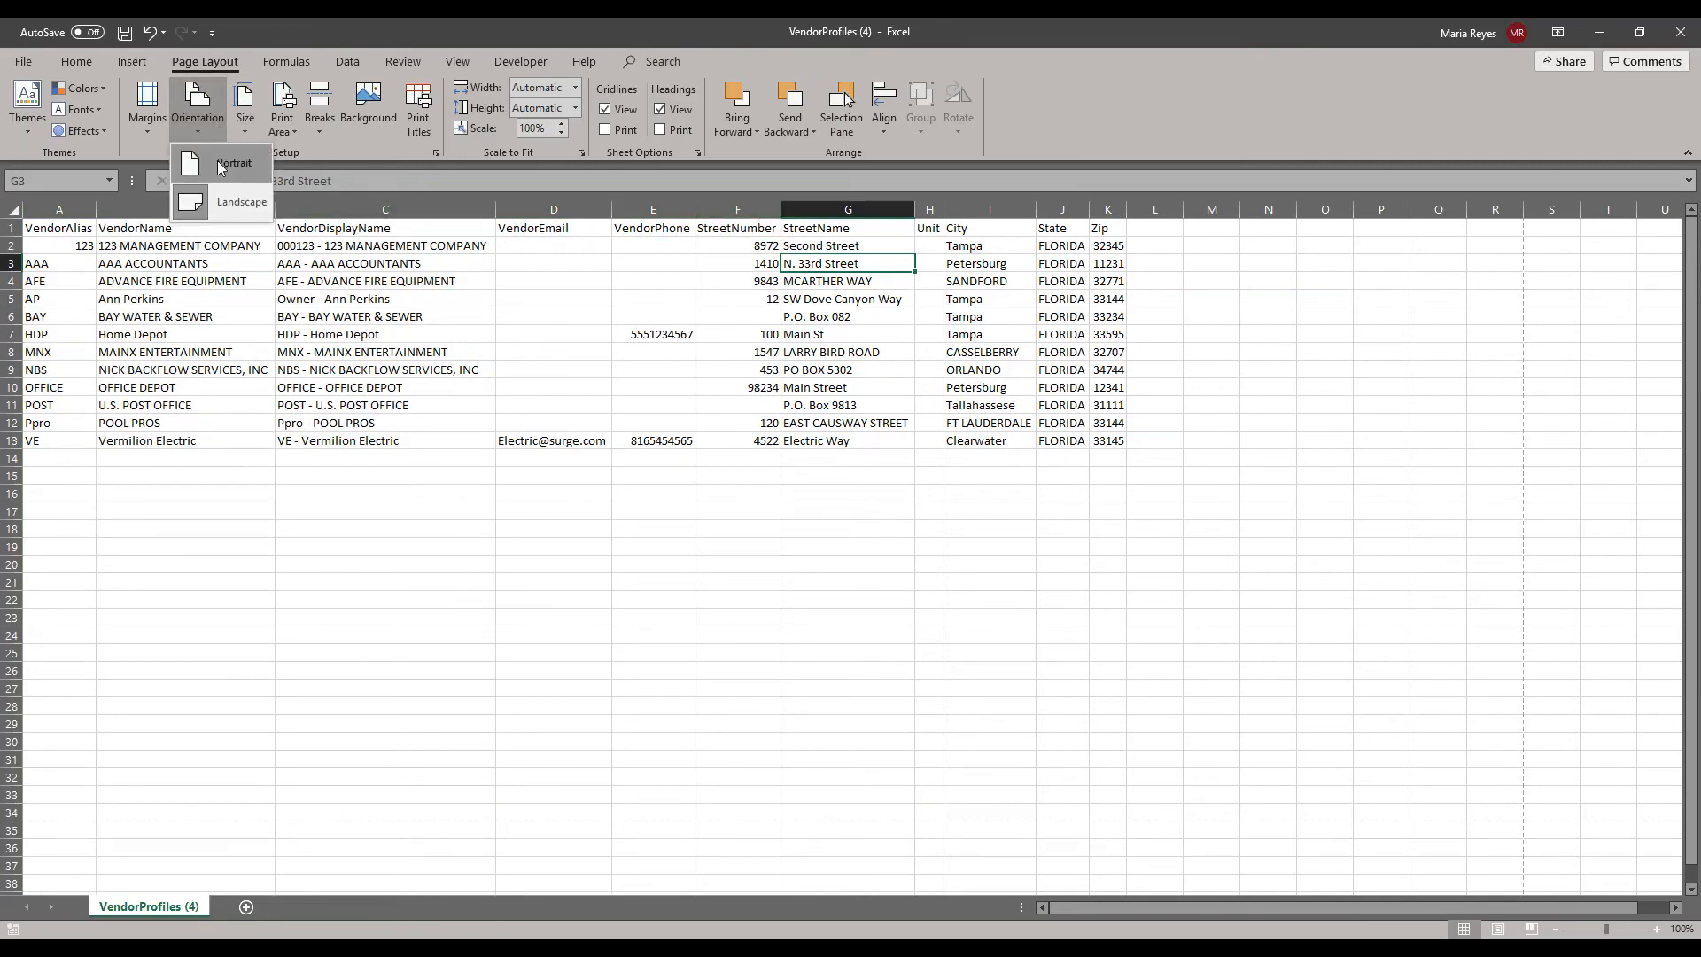
left_click(222, 164)
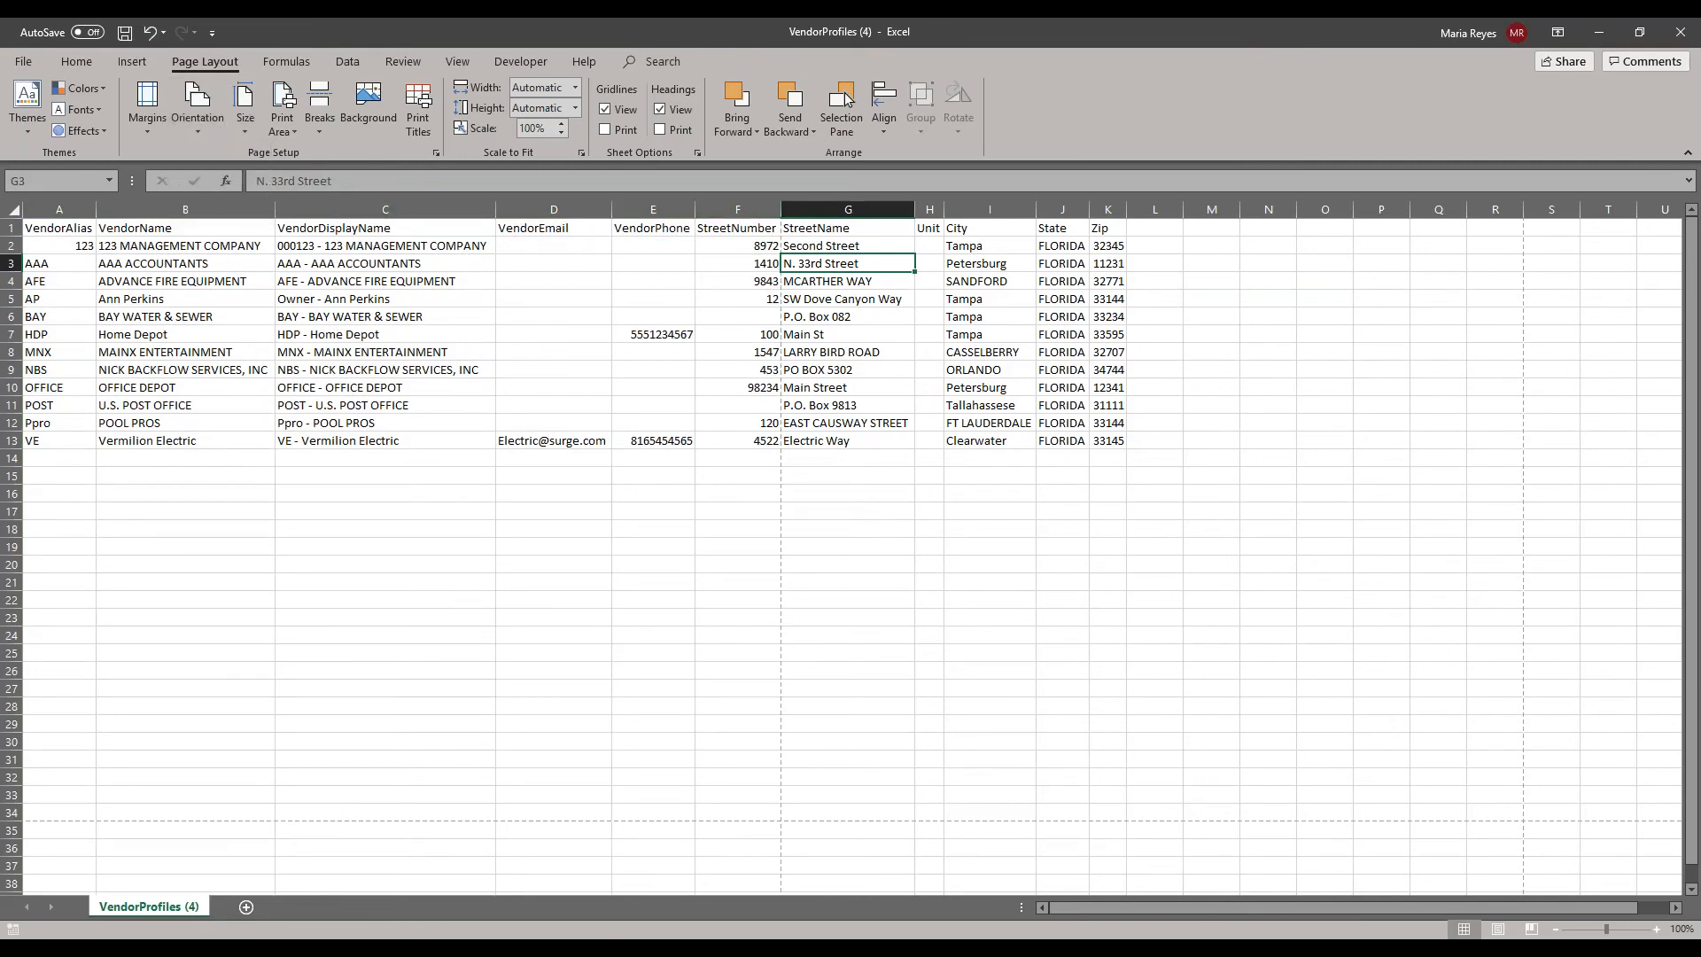
left_click(484, 566)
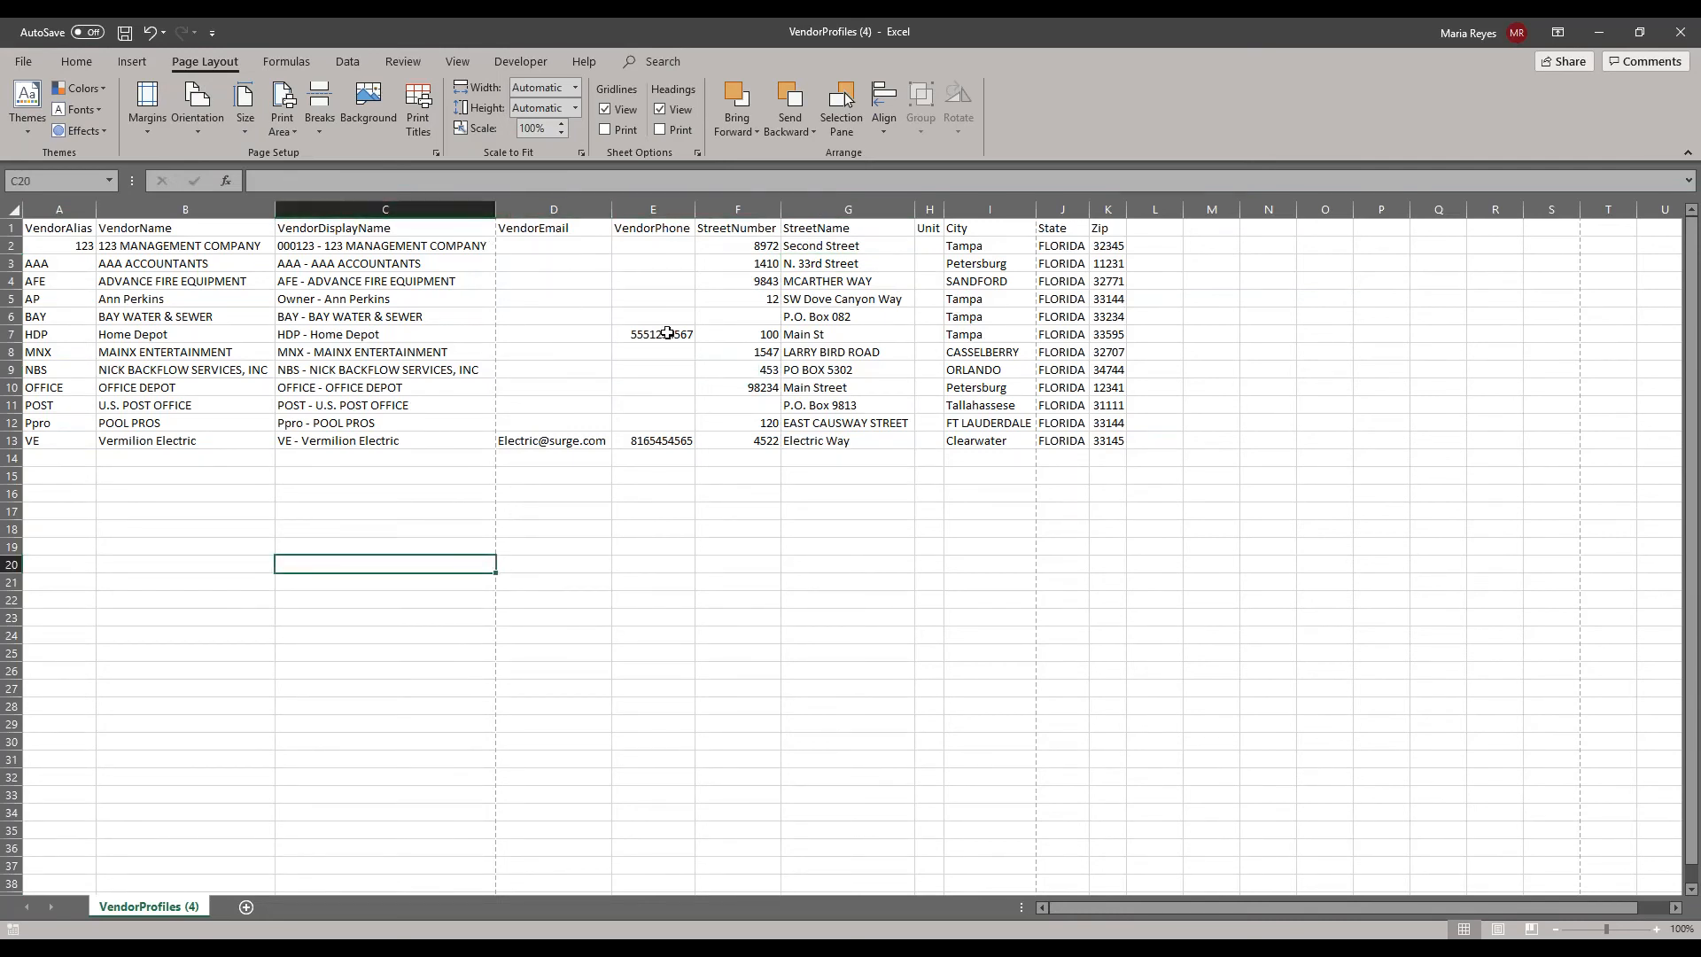
left_click_drag(74, 229, 968, 543)
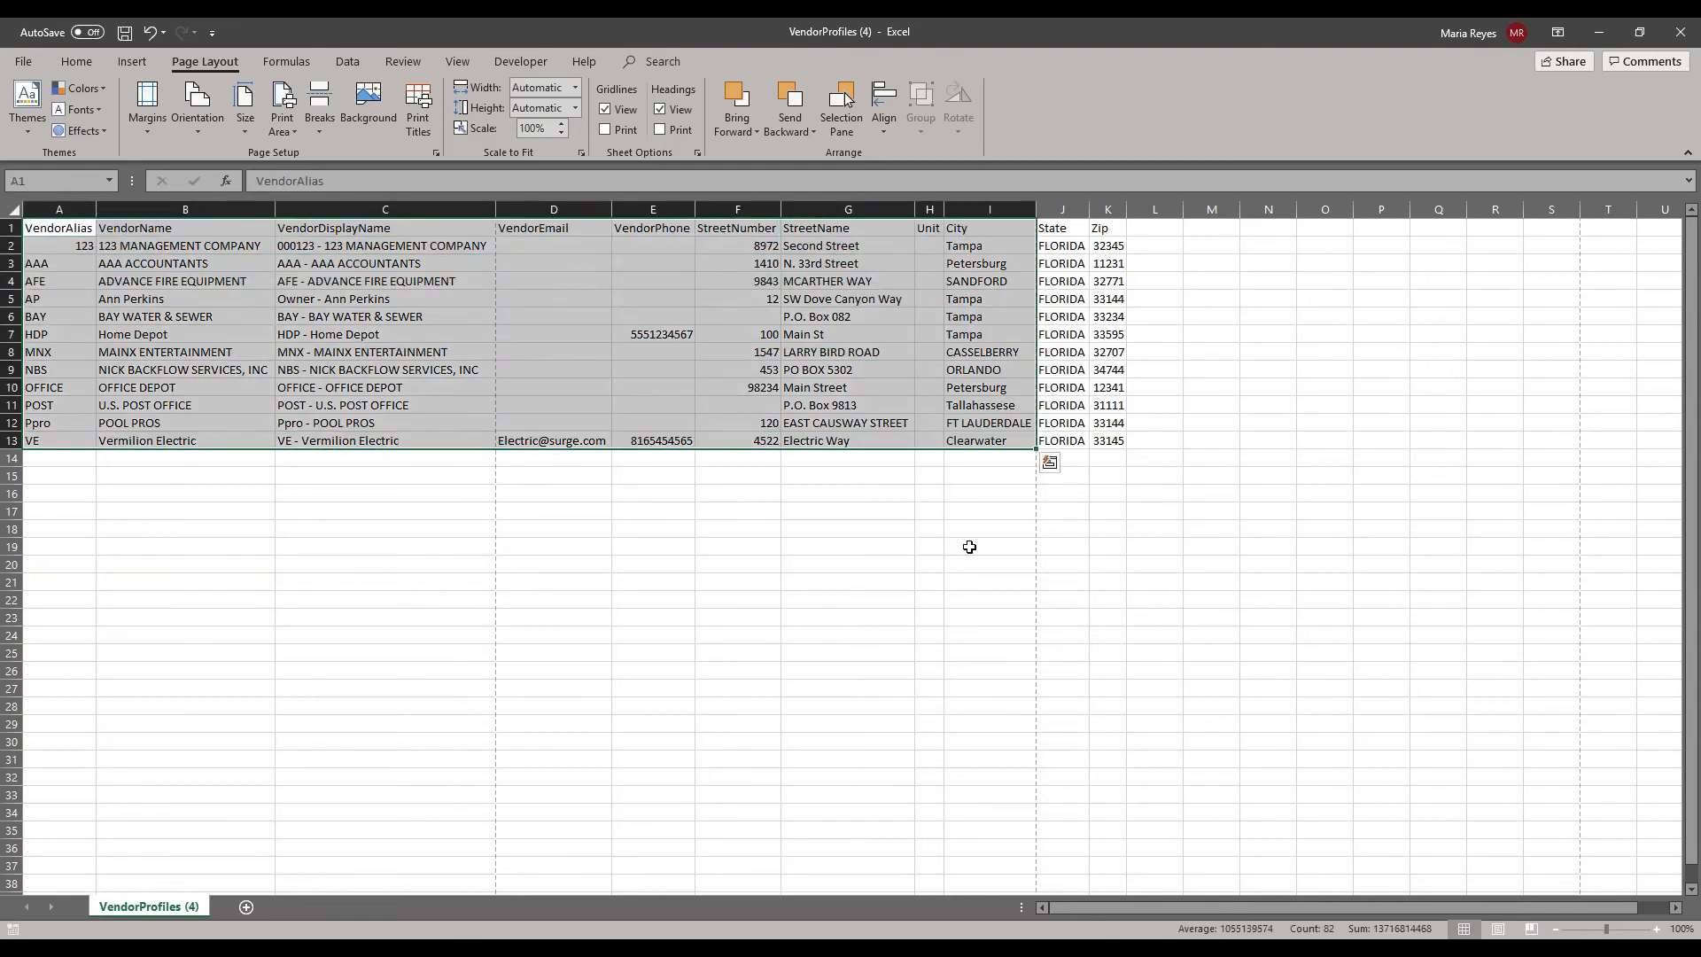
left_click(989, 546)
- Set the page orientation to Landscape and check the first page's coverage of the vendor data in columns A through F
left_click(210, 125)
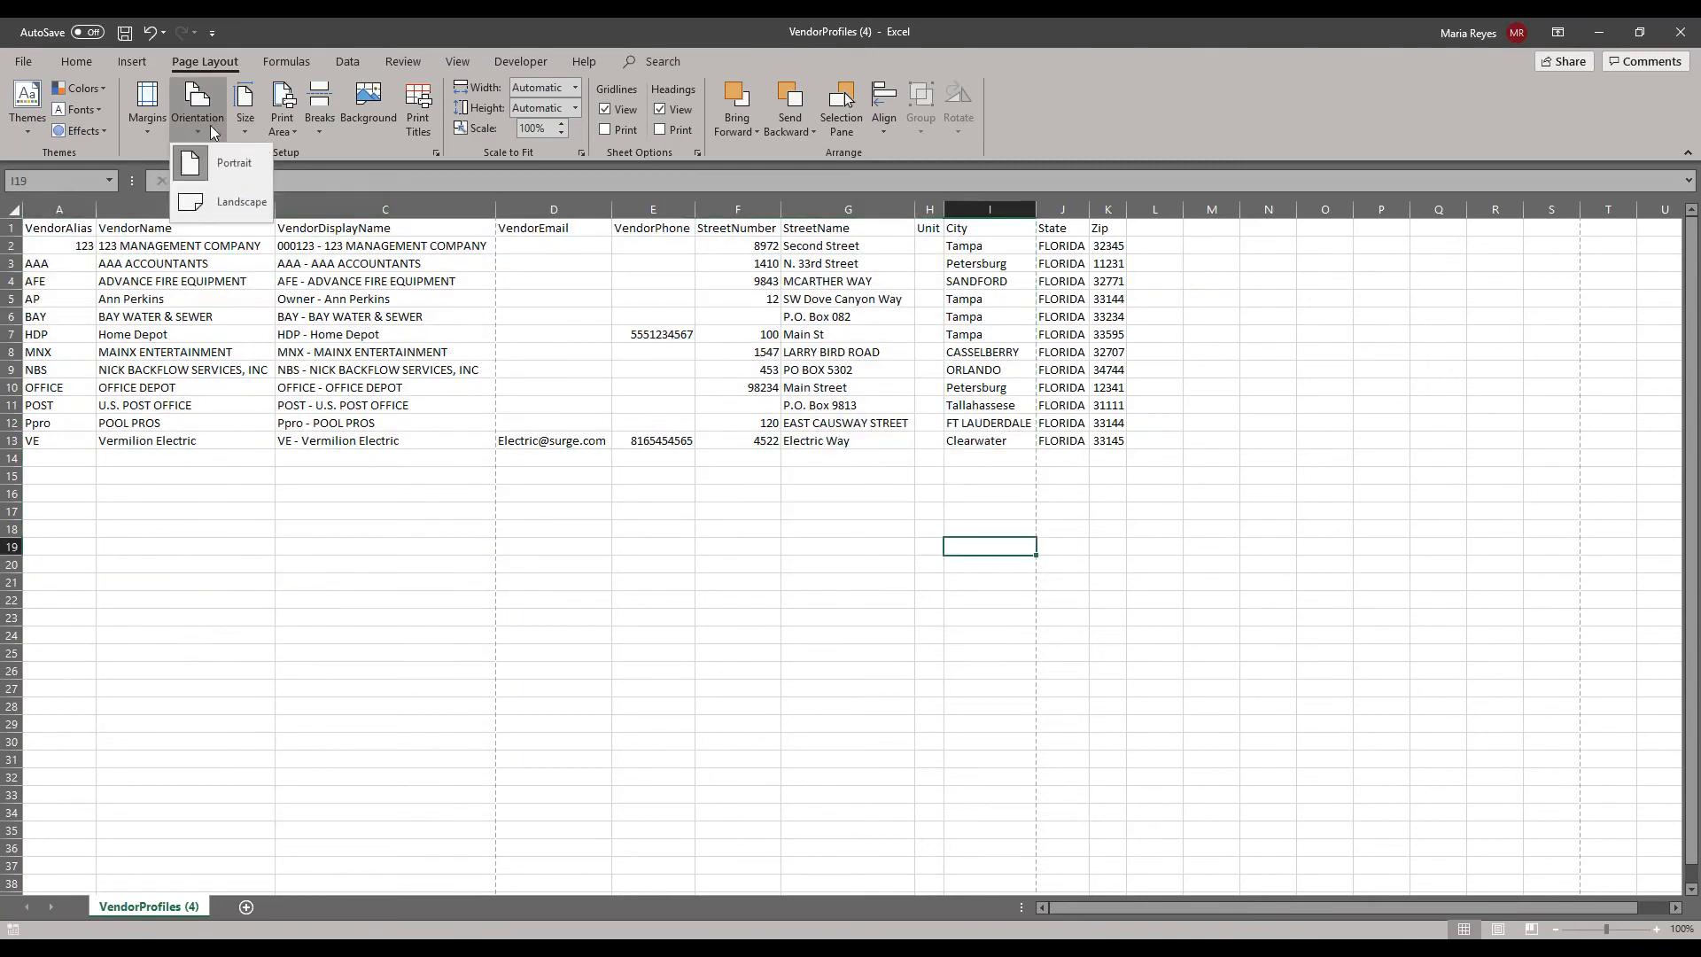
left_click(227, 213)
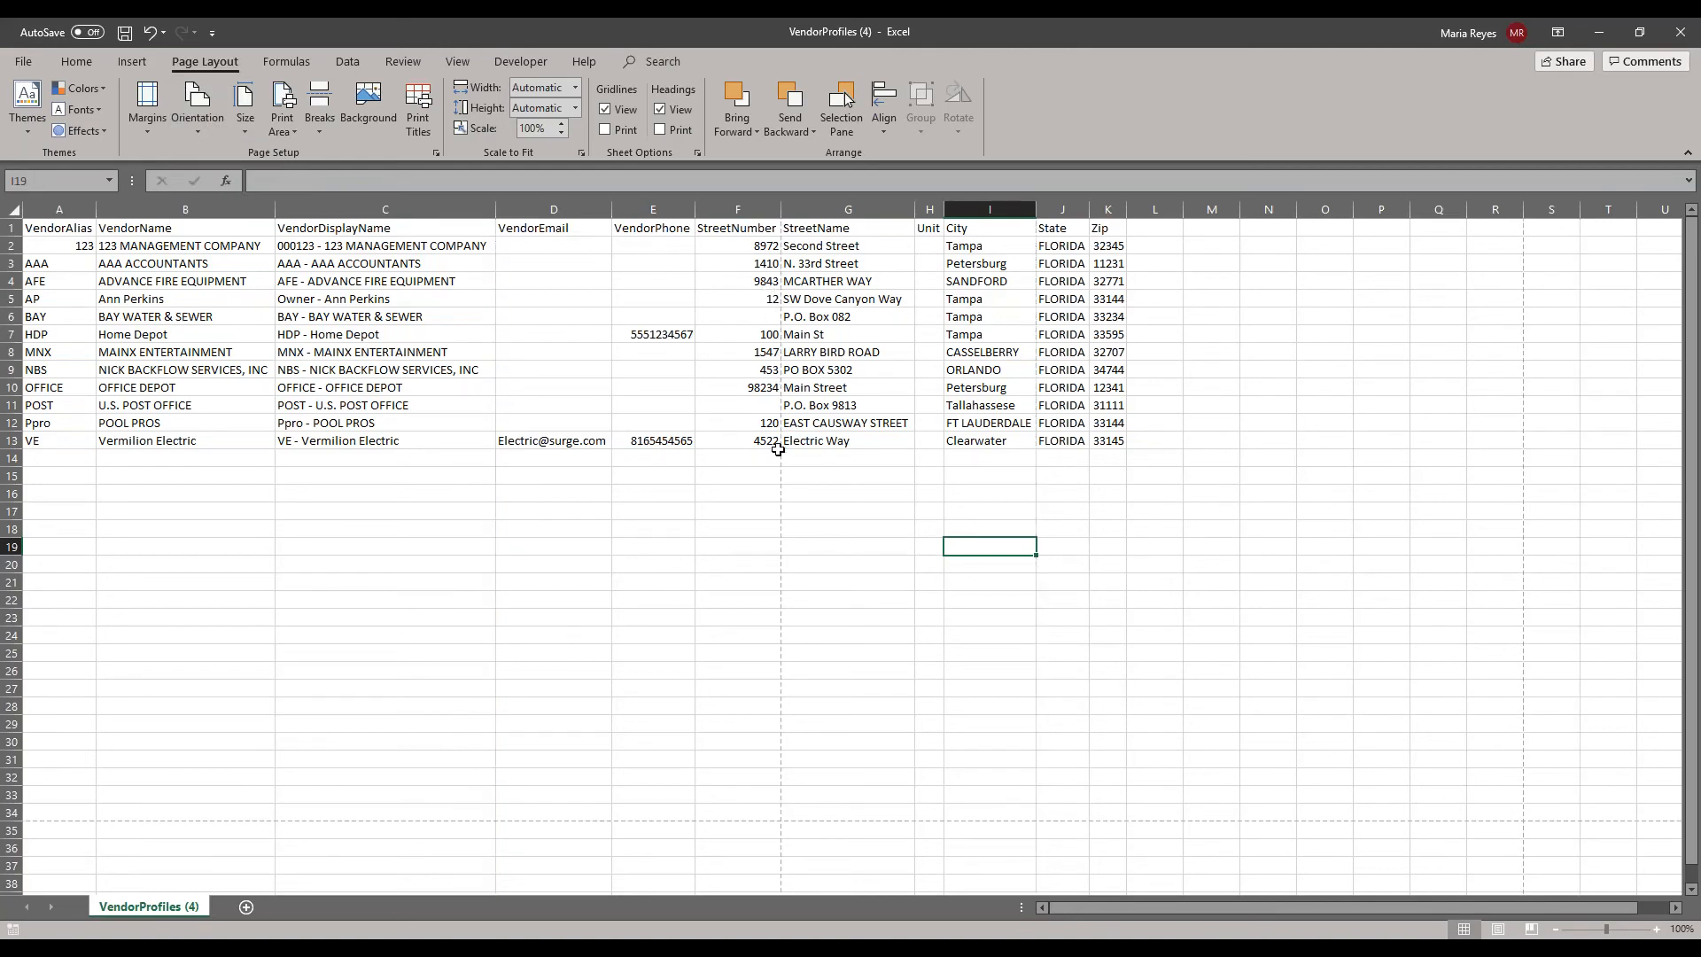
left_click(771, 522)
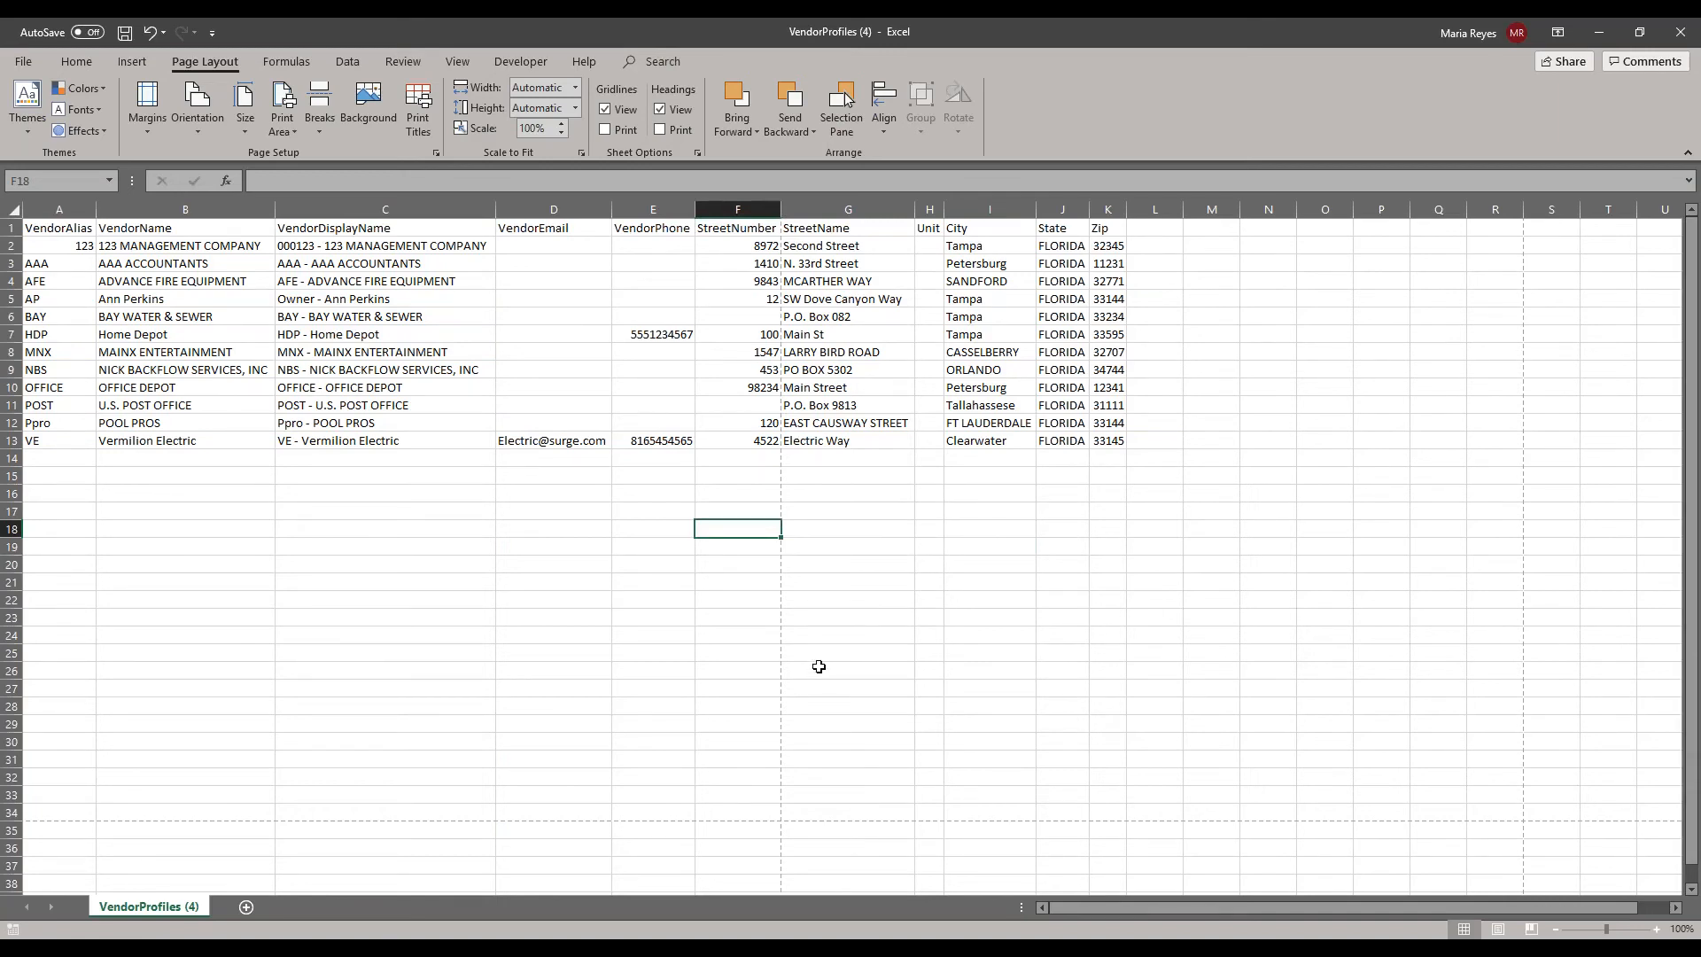
left_click(340, 536)
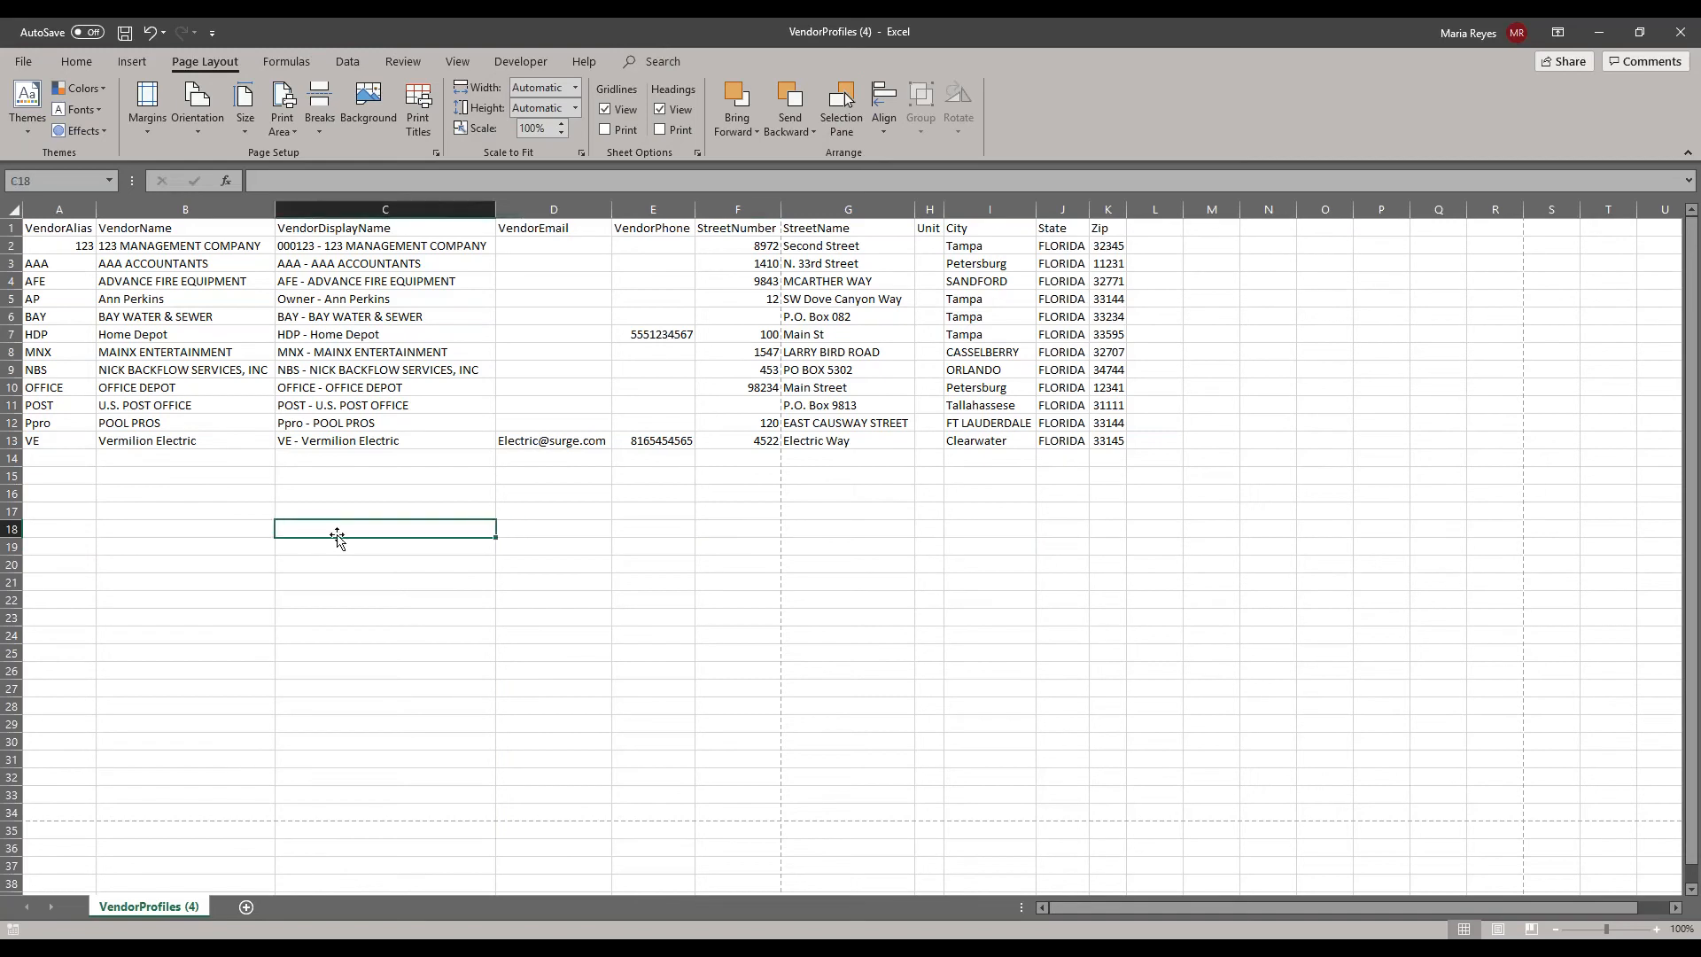
left_click_drag(64, 228, 762, 443)
left_click(752, 549)
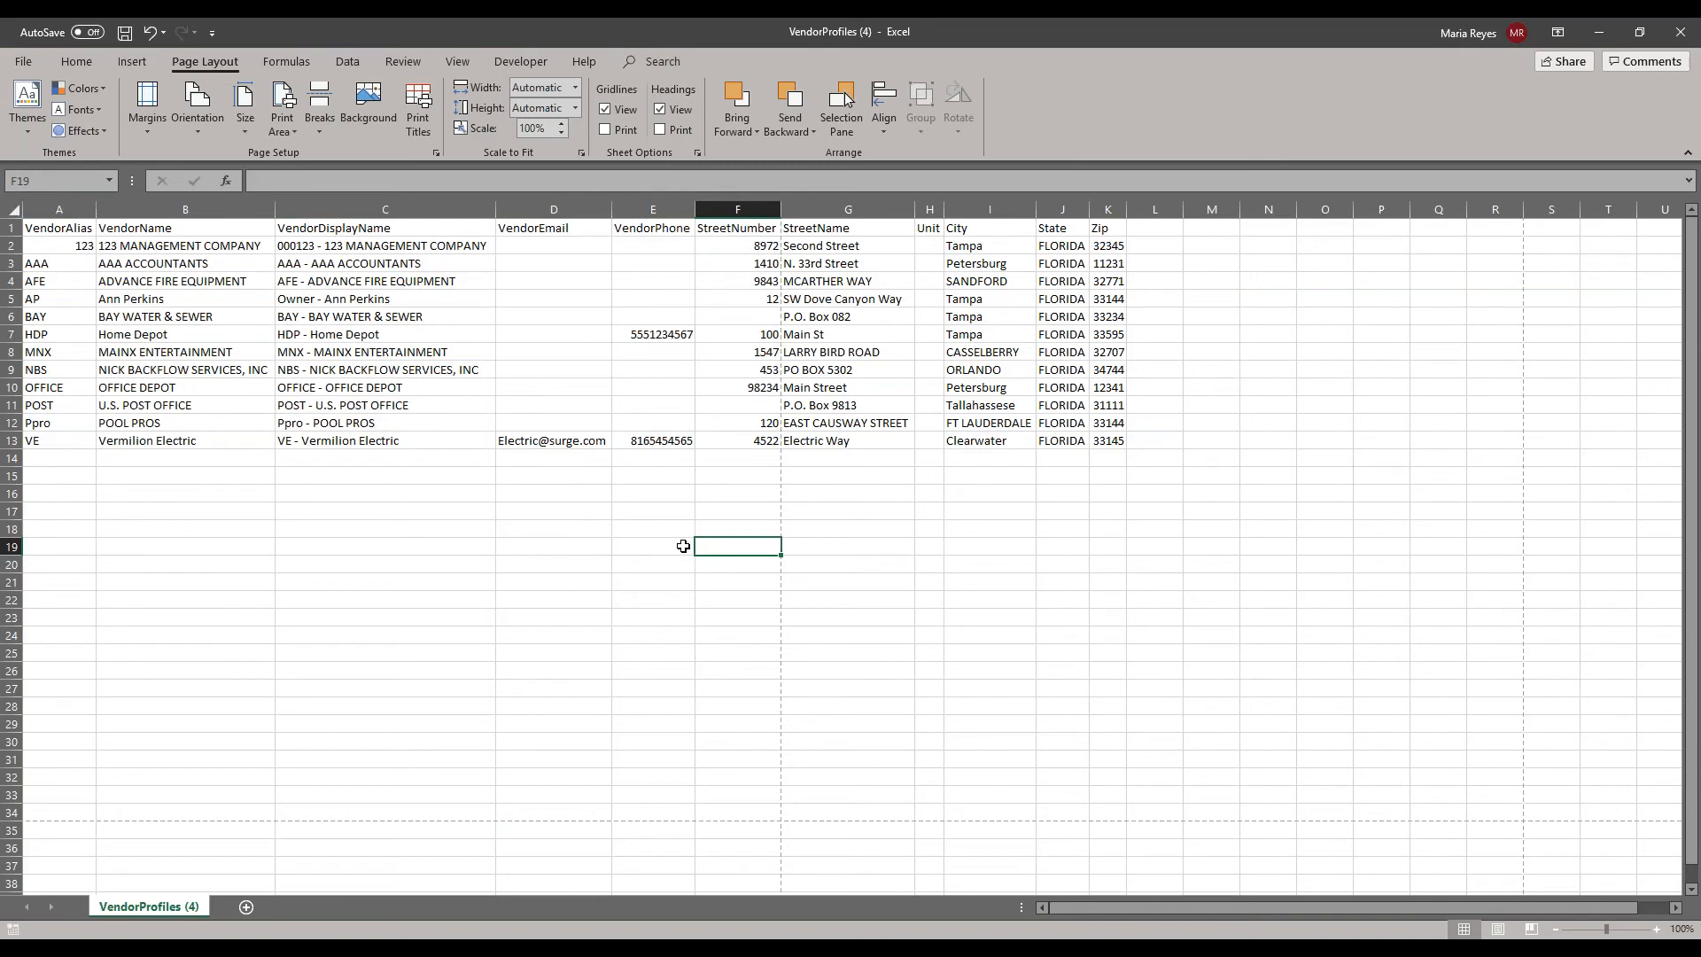
left_click(455, 549)
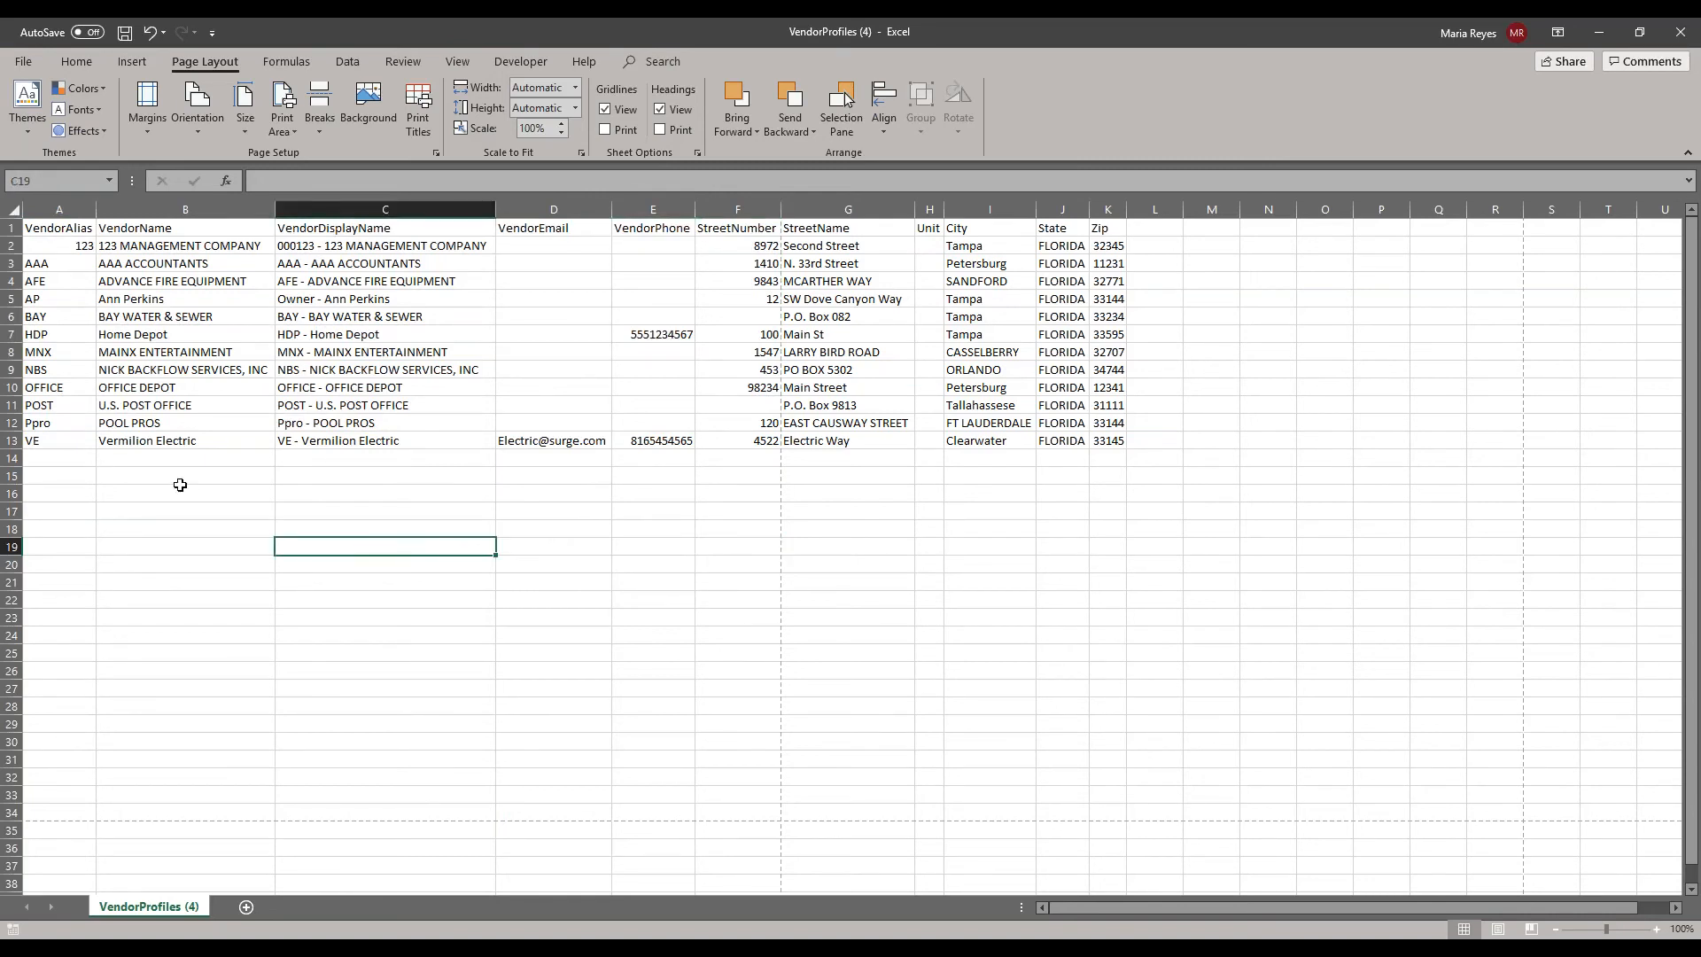
- Insert a blank row above the column headings in row 1
left_click(13, 228)
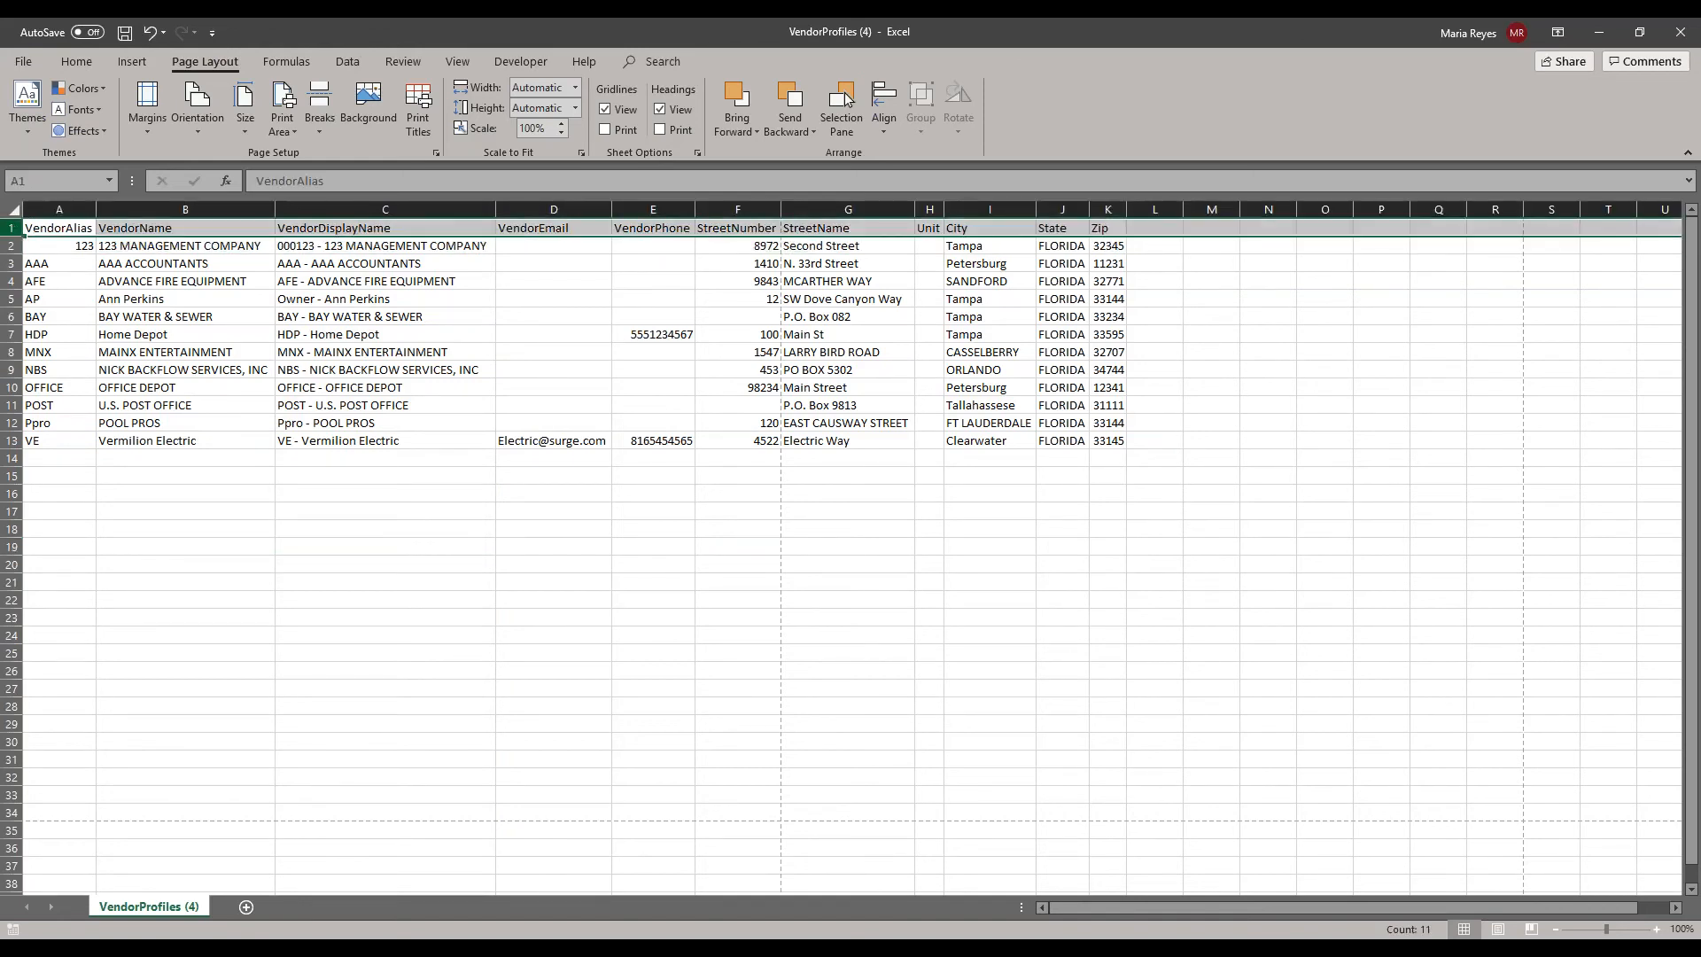
right_click(13, 227)
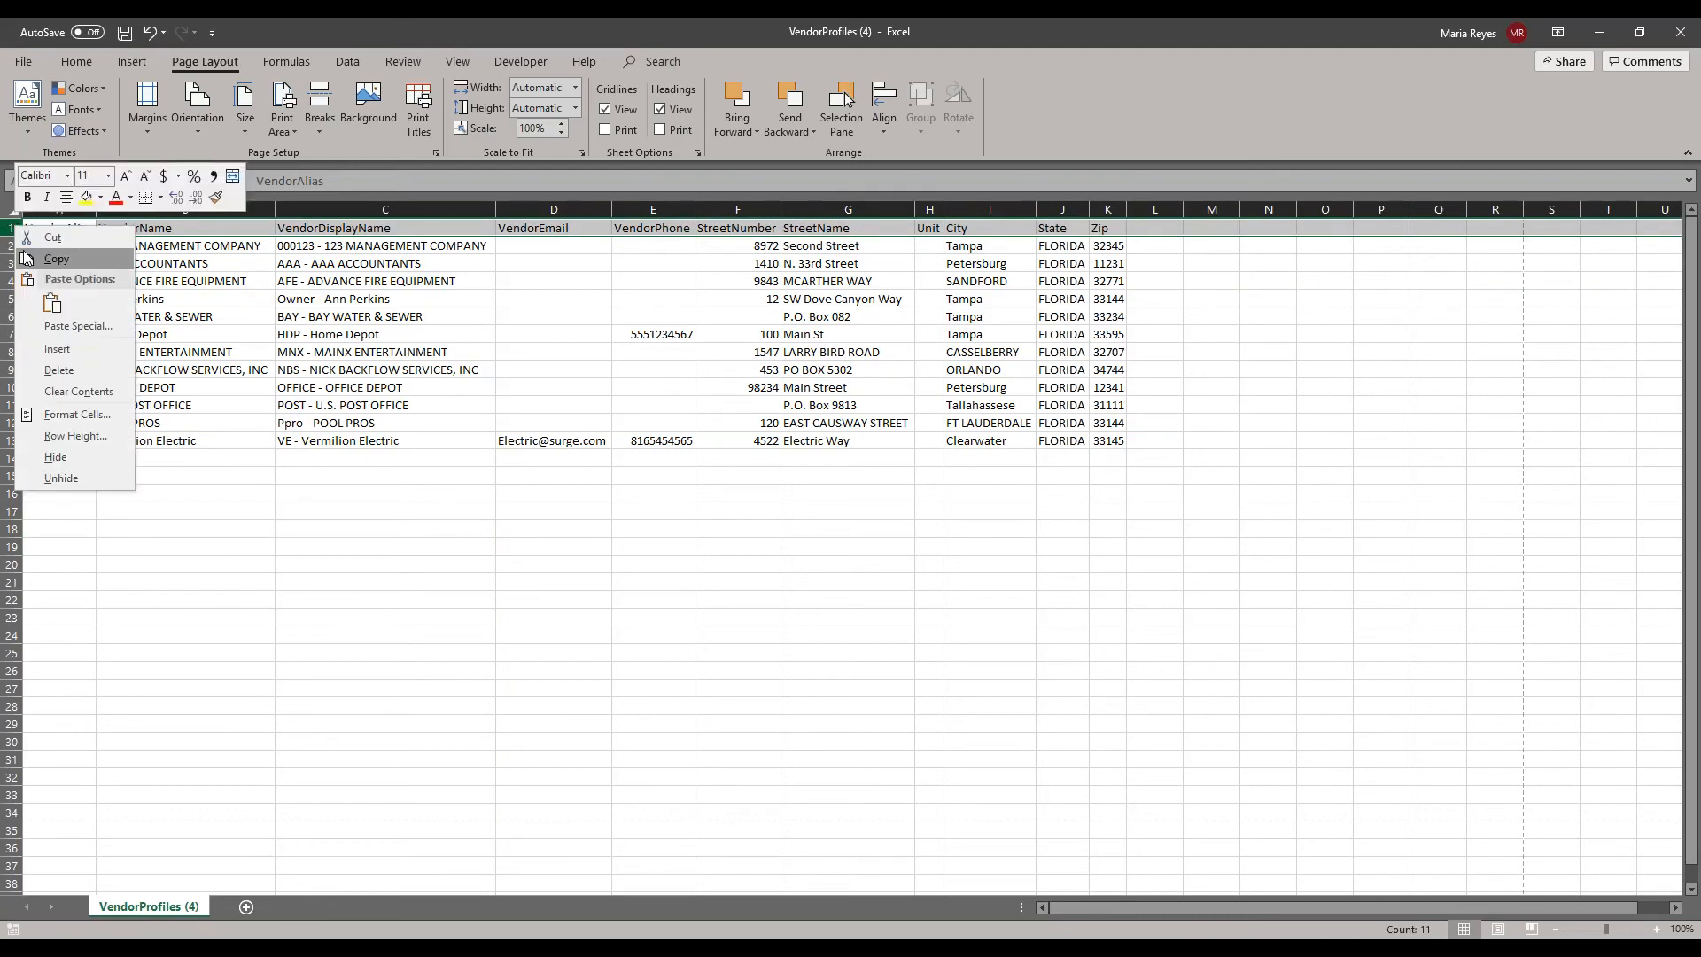
left_click(108, 350)
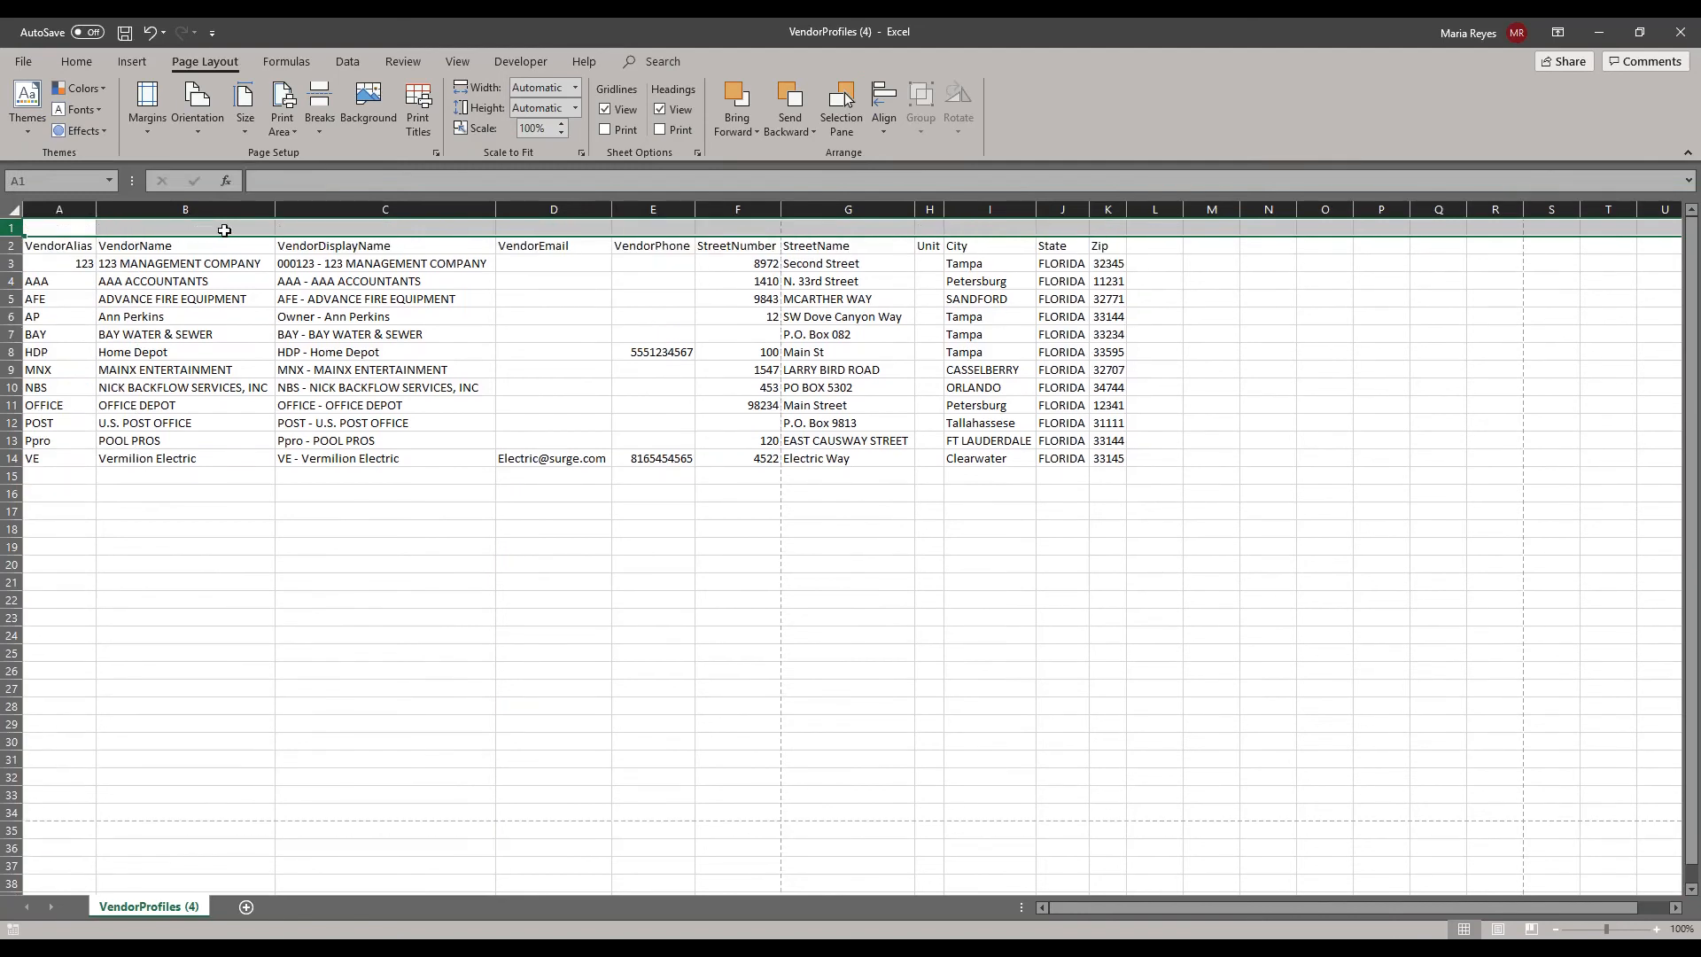
- Enter the title "Vendor Report for 1/30/2020" in cell B1
left_click(206, 228)
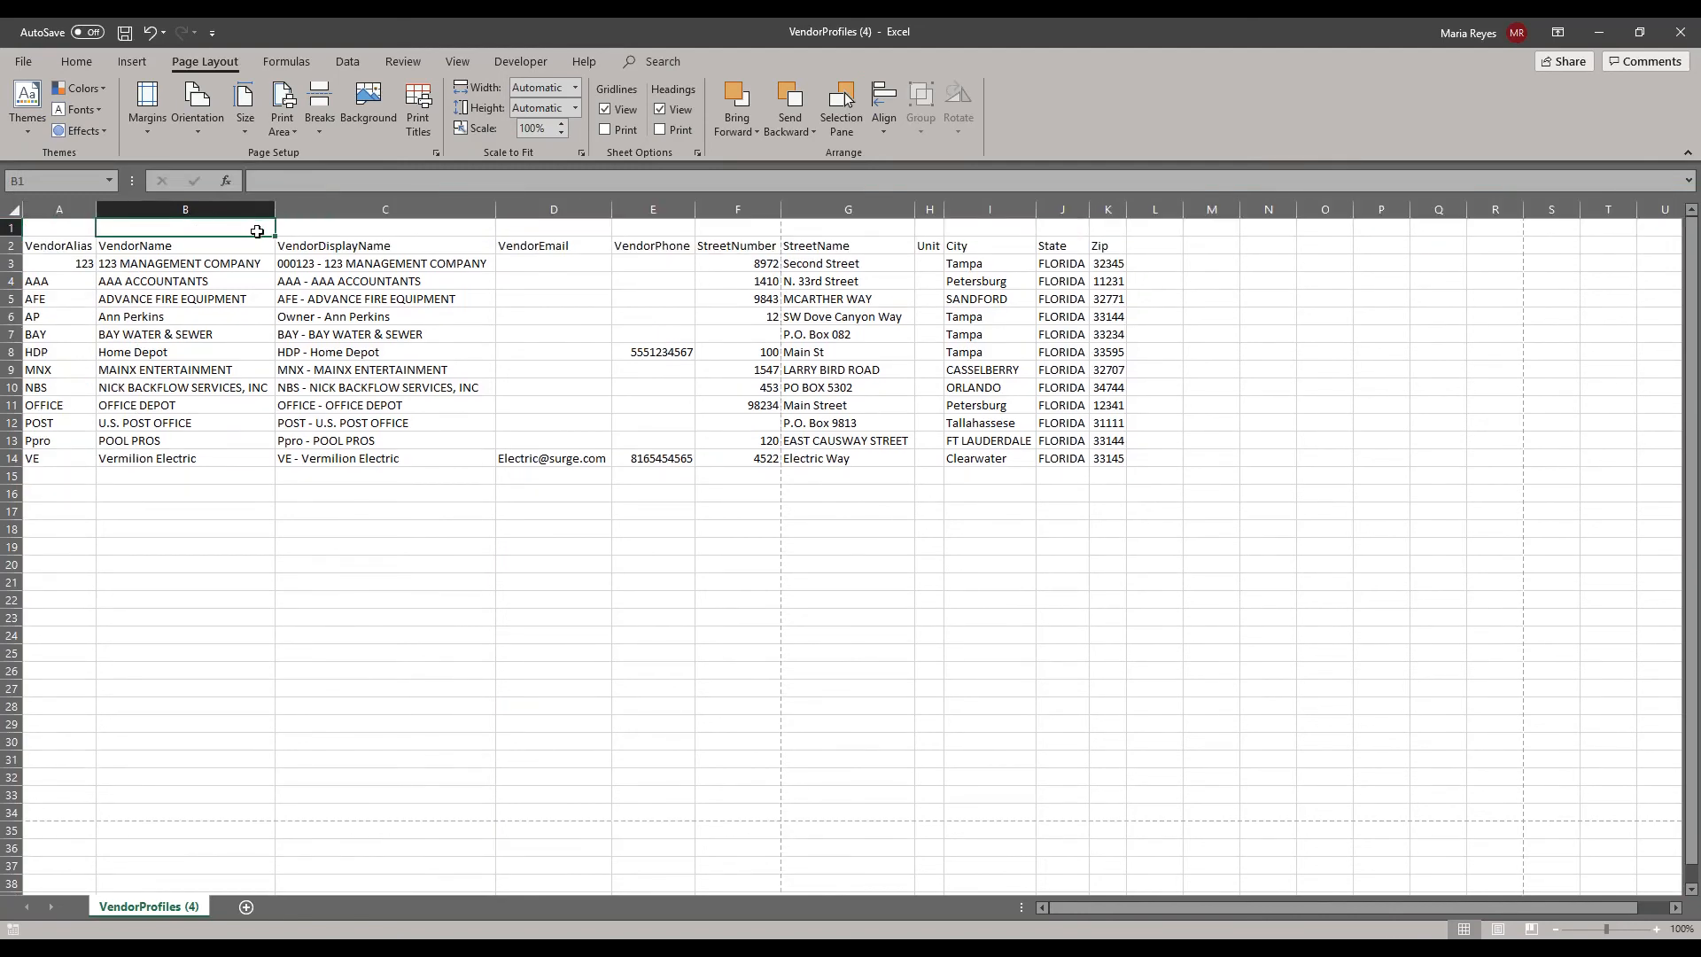
type("Repor")
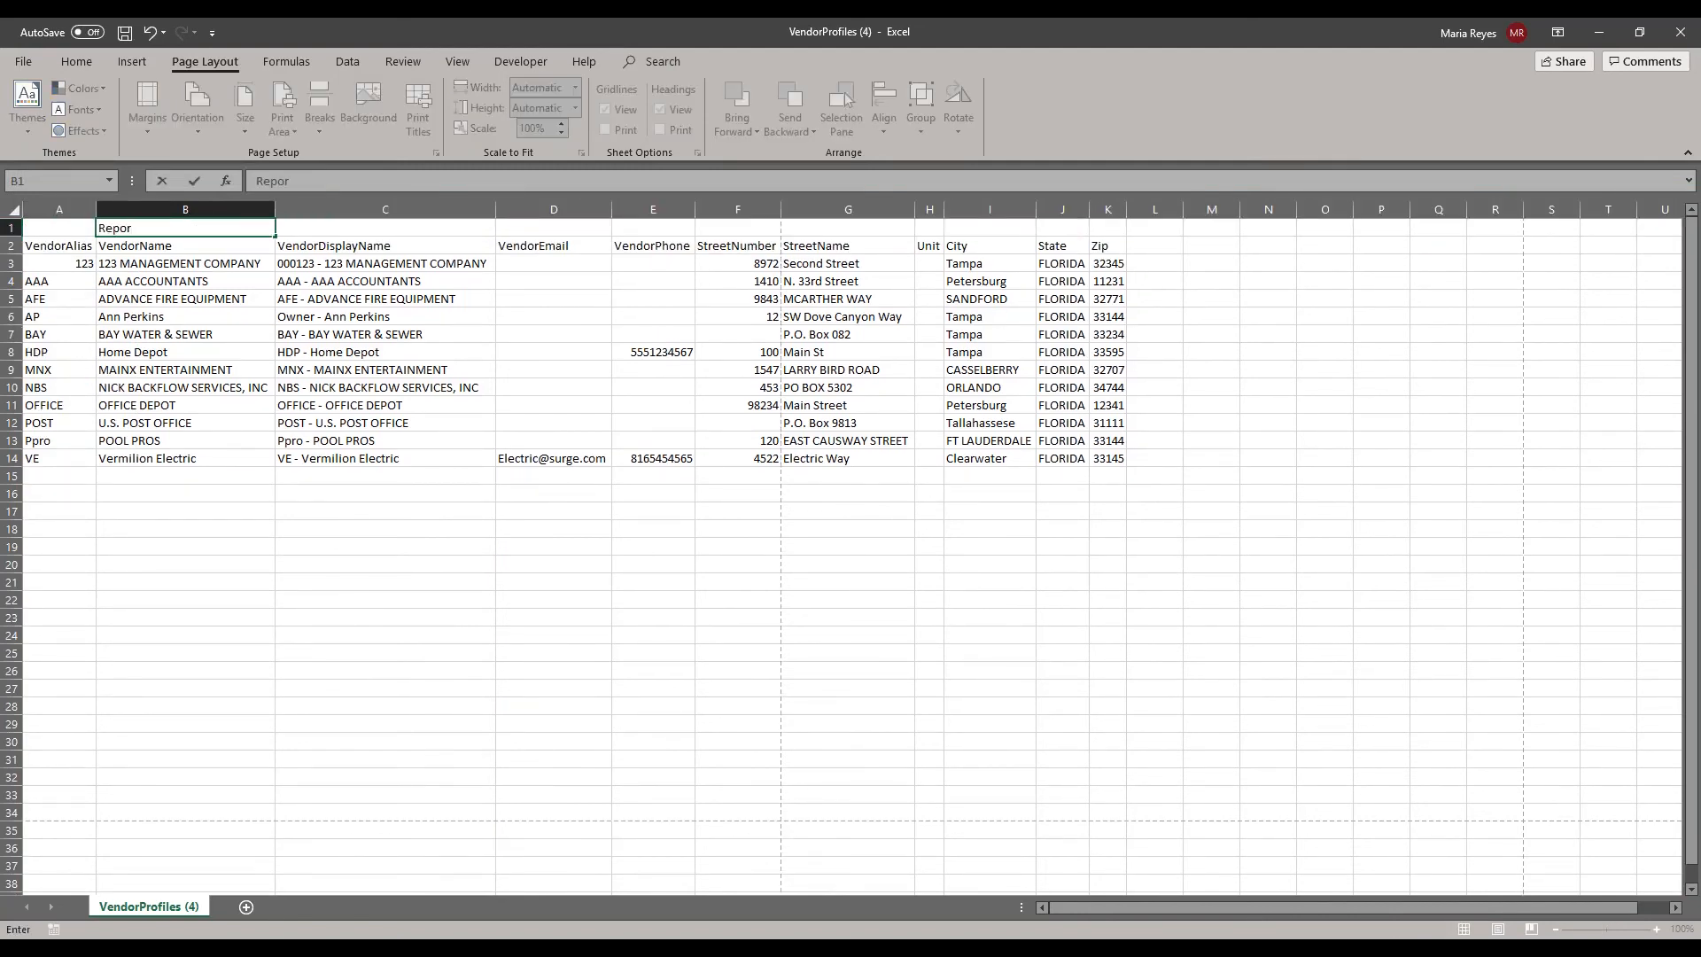
key("BackSpace")
key("BackSpace")
key("BackSpace")
type("Vendor Report for 1/30/2020")
left_click(348, 224)
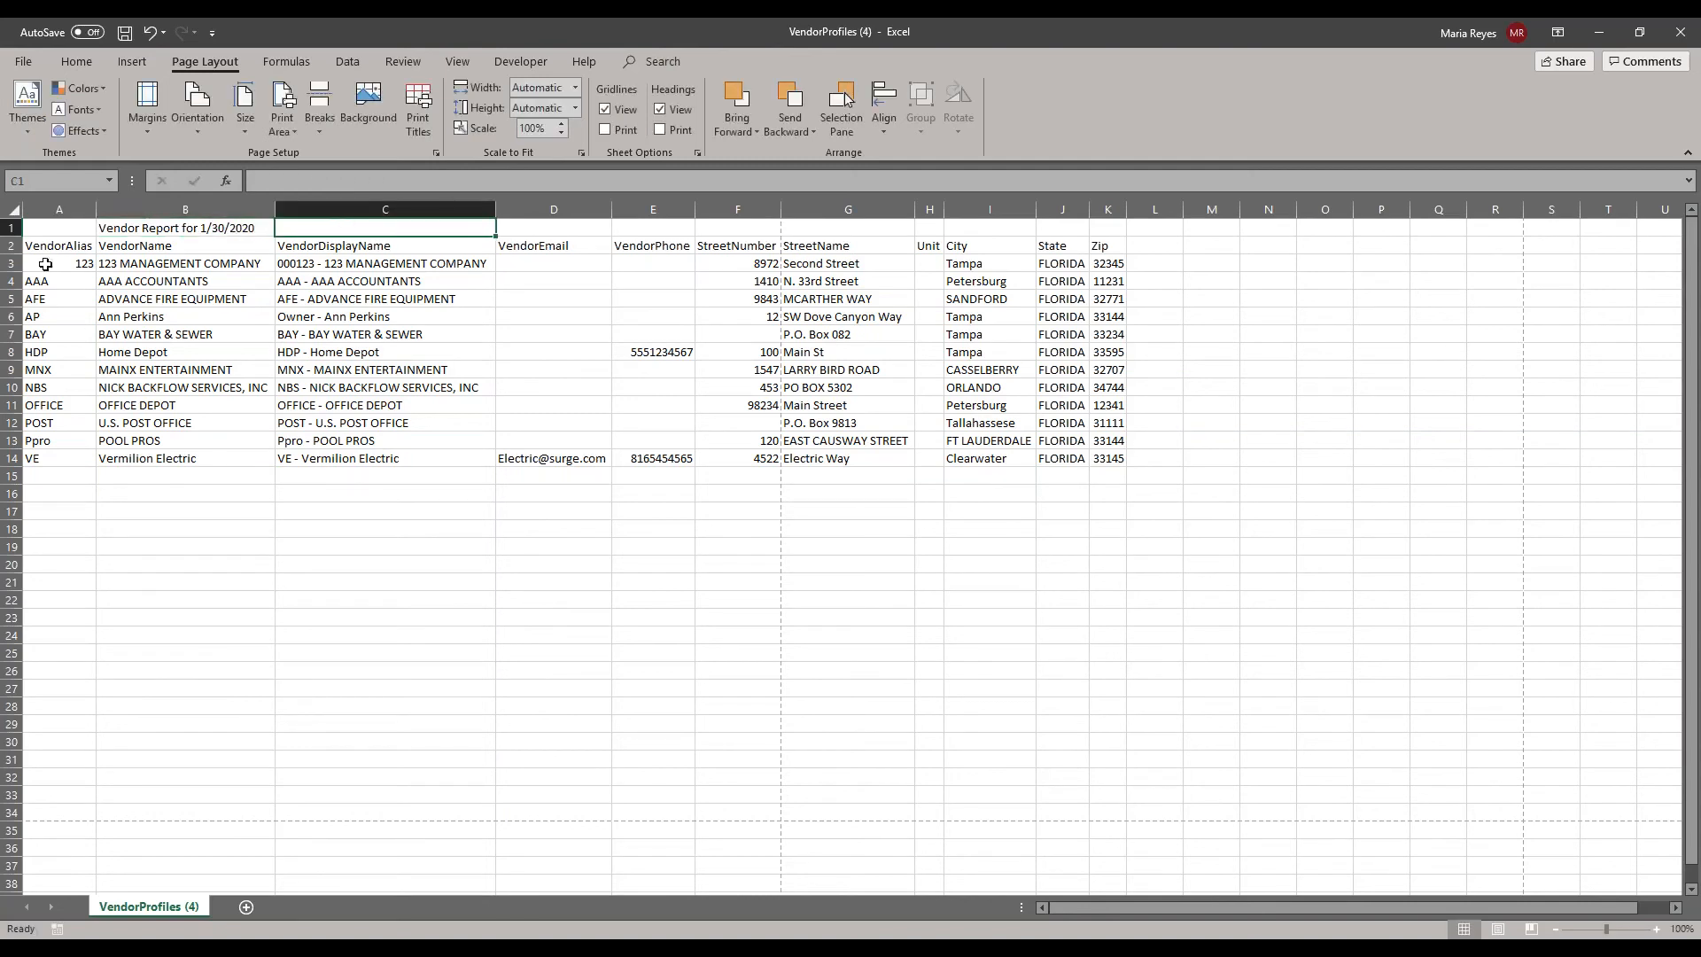
- Insert another blank row above the vendor report title row
left_click(13, 227)
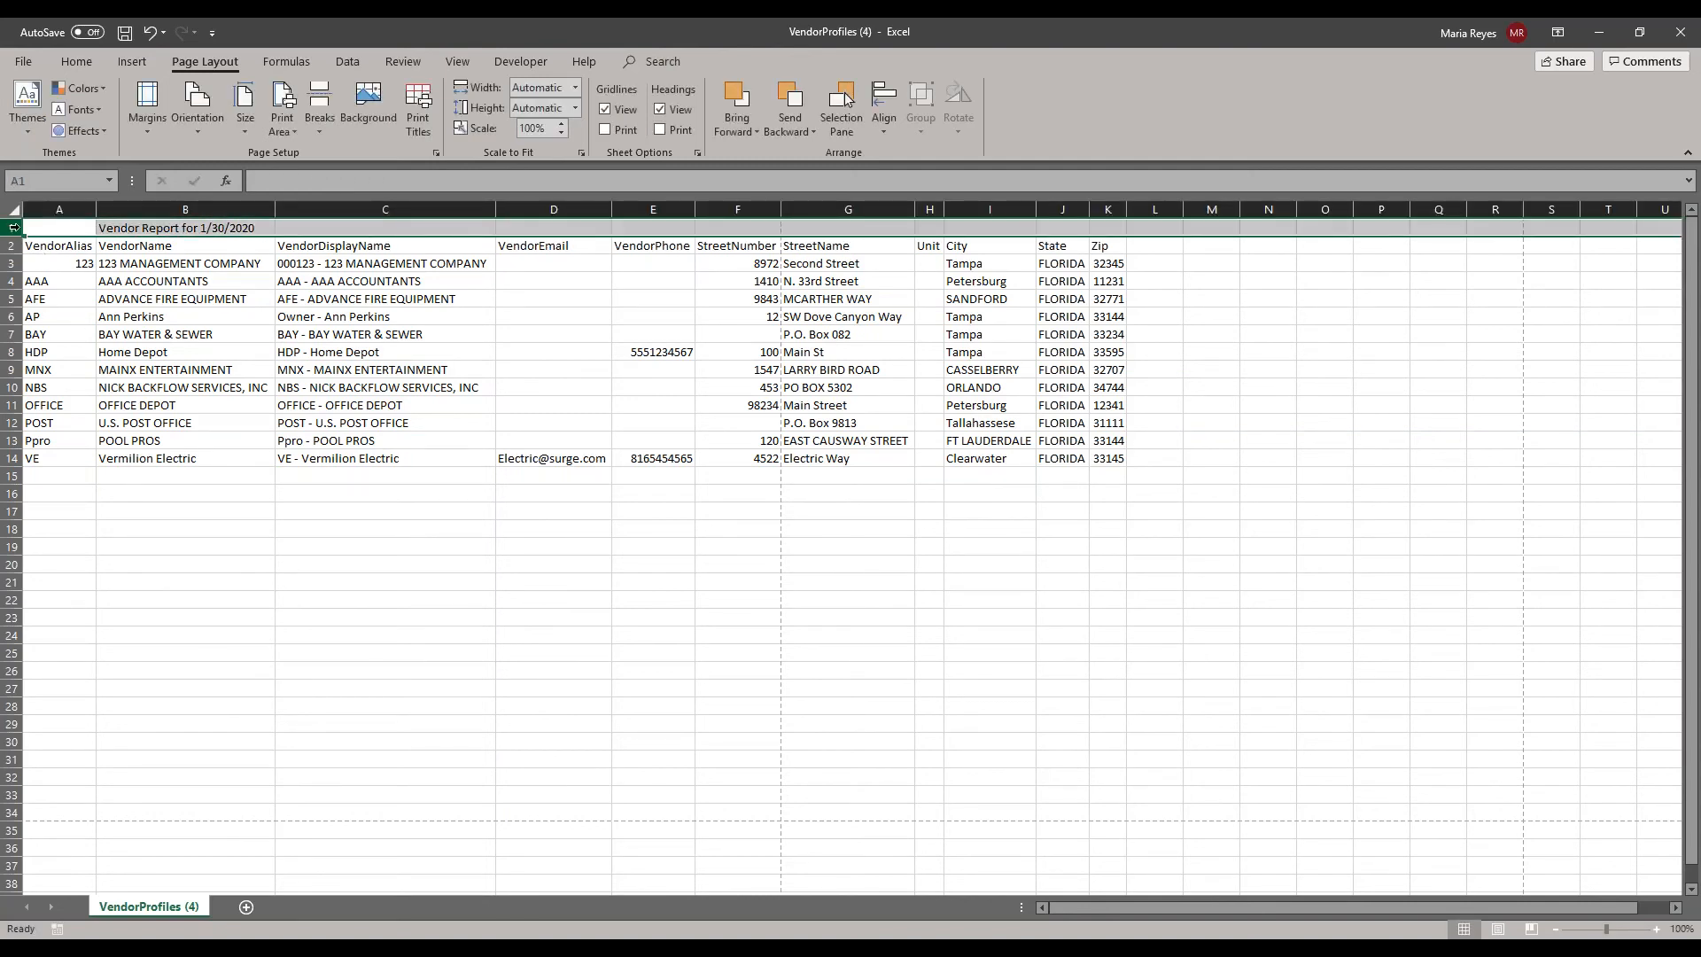
right_click(15, 227)
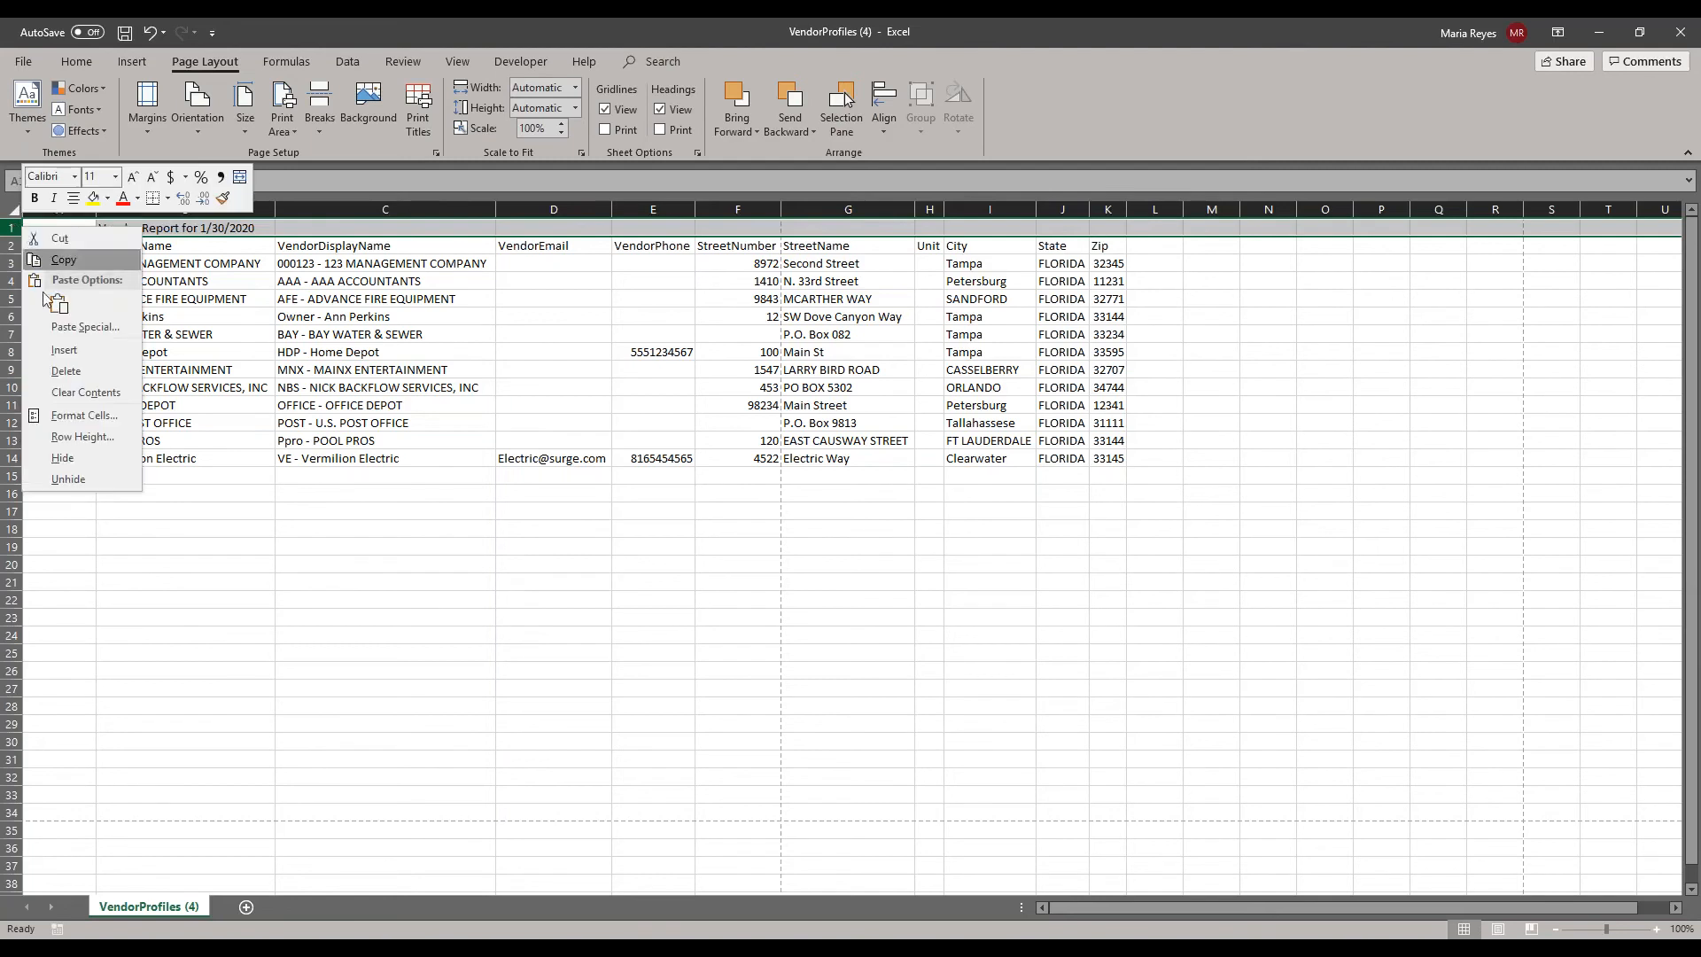
left_click(56, 351)
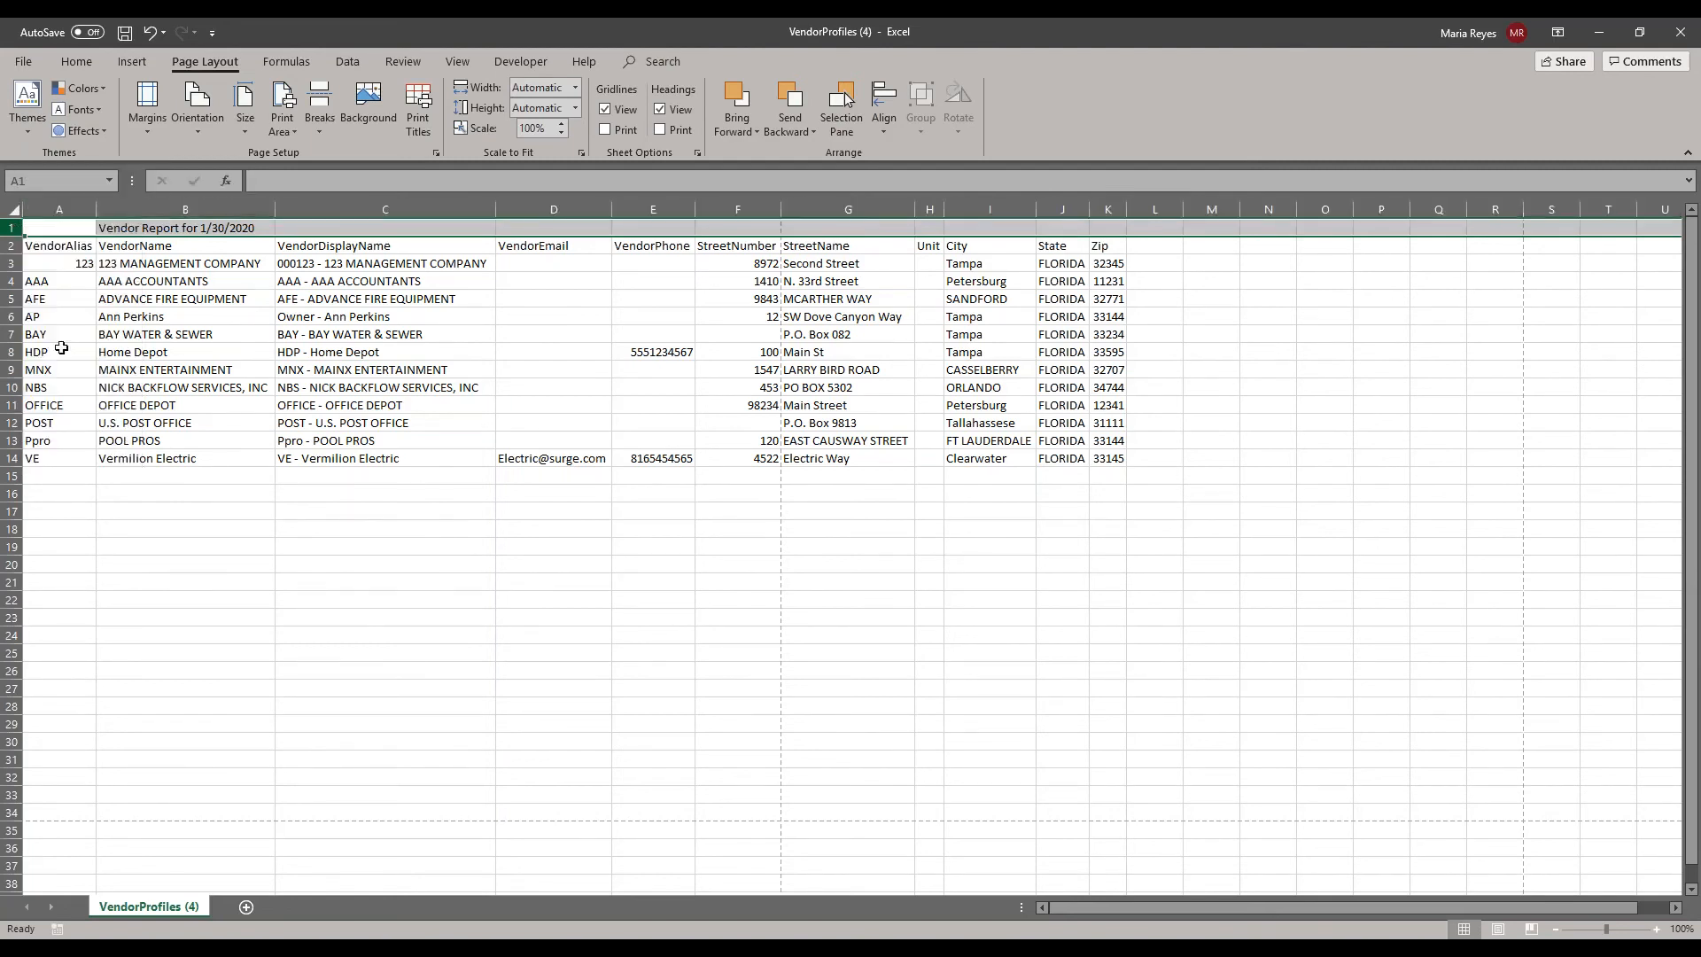
left_click(178, 228)
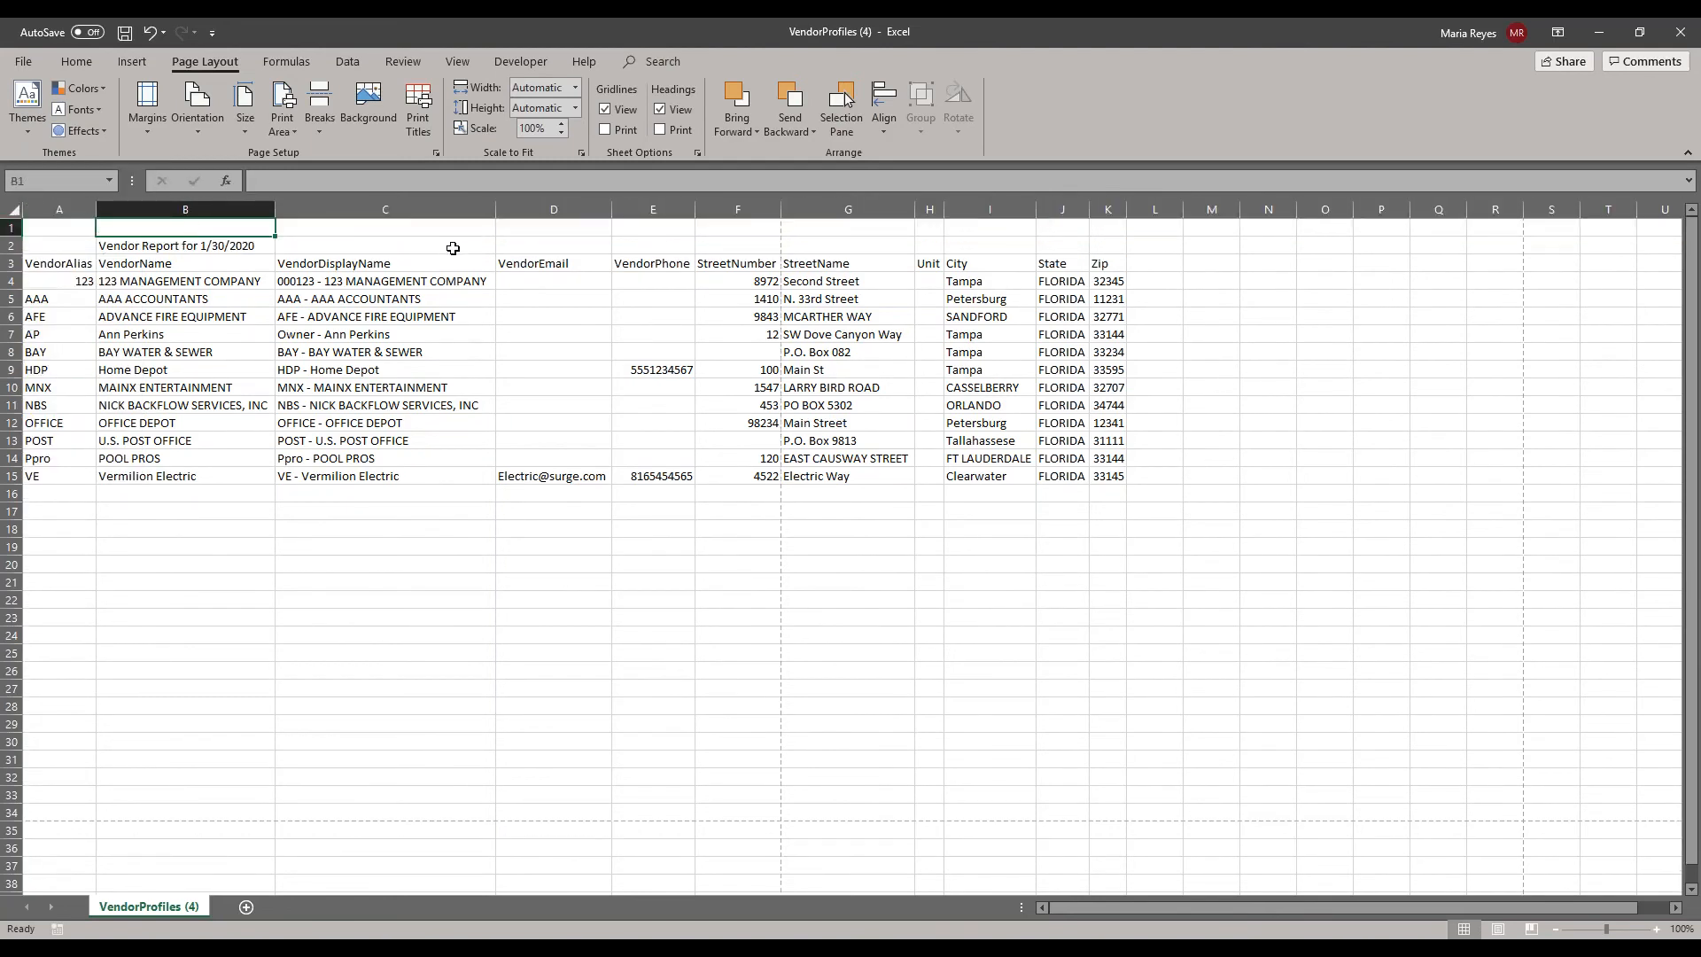
left_click(376, 581)
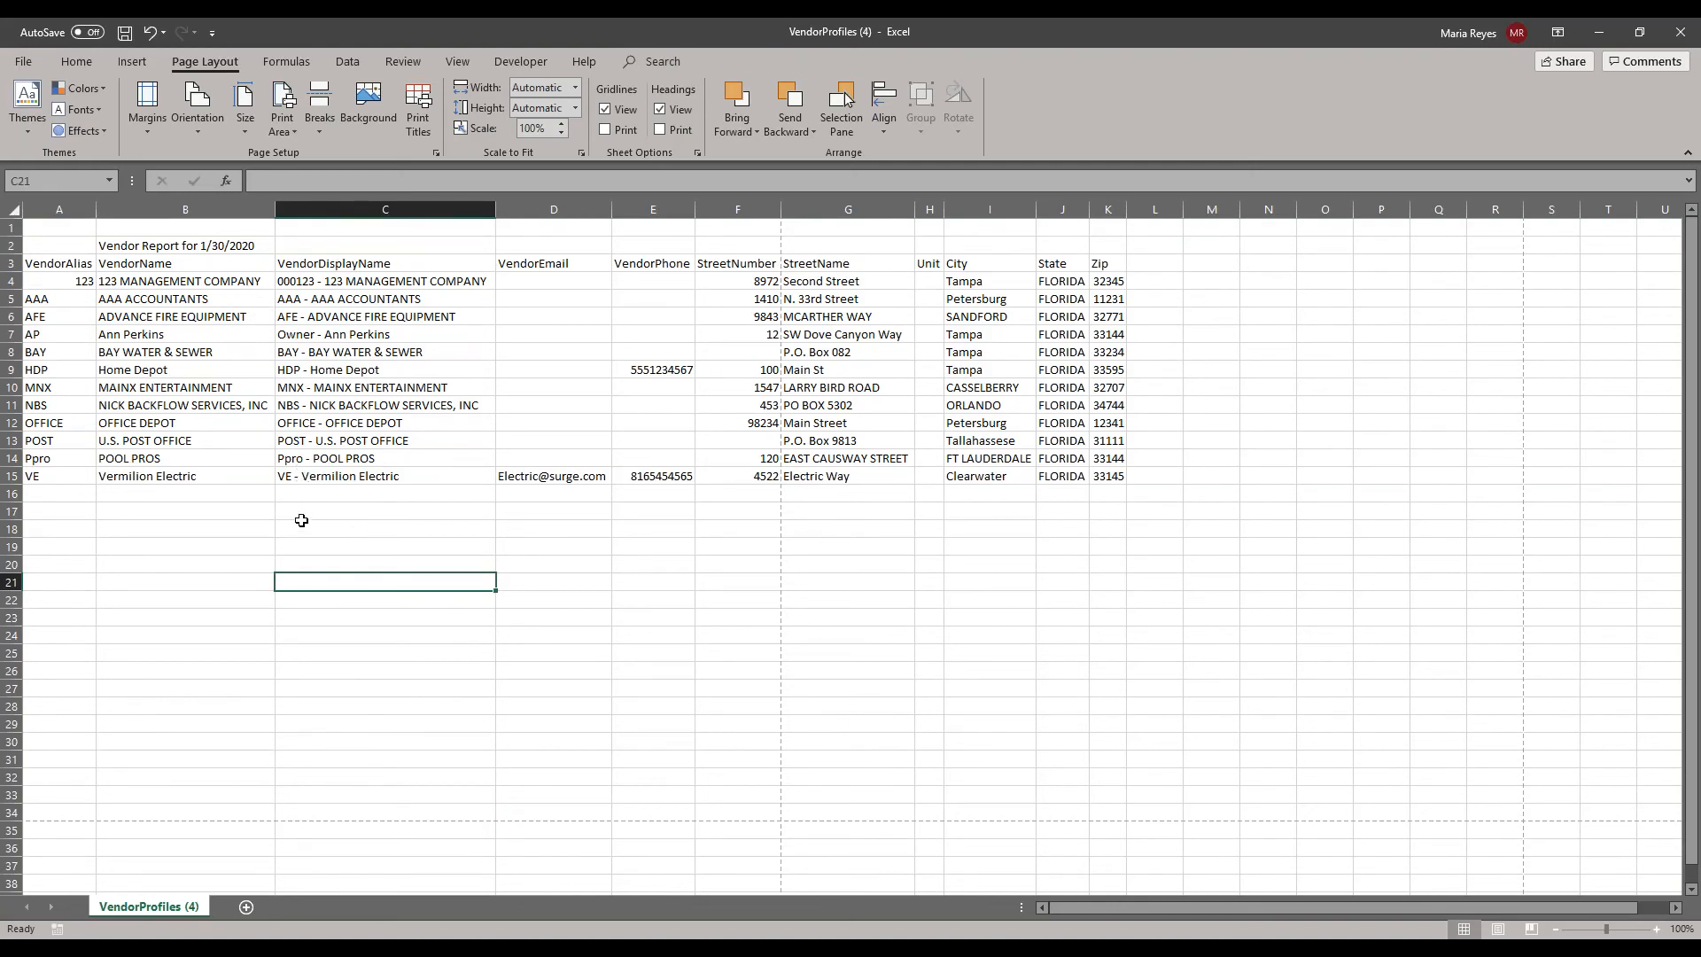
left_click(256, 517)
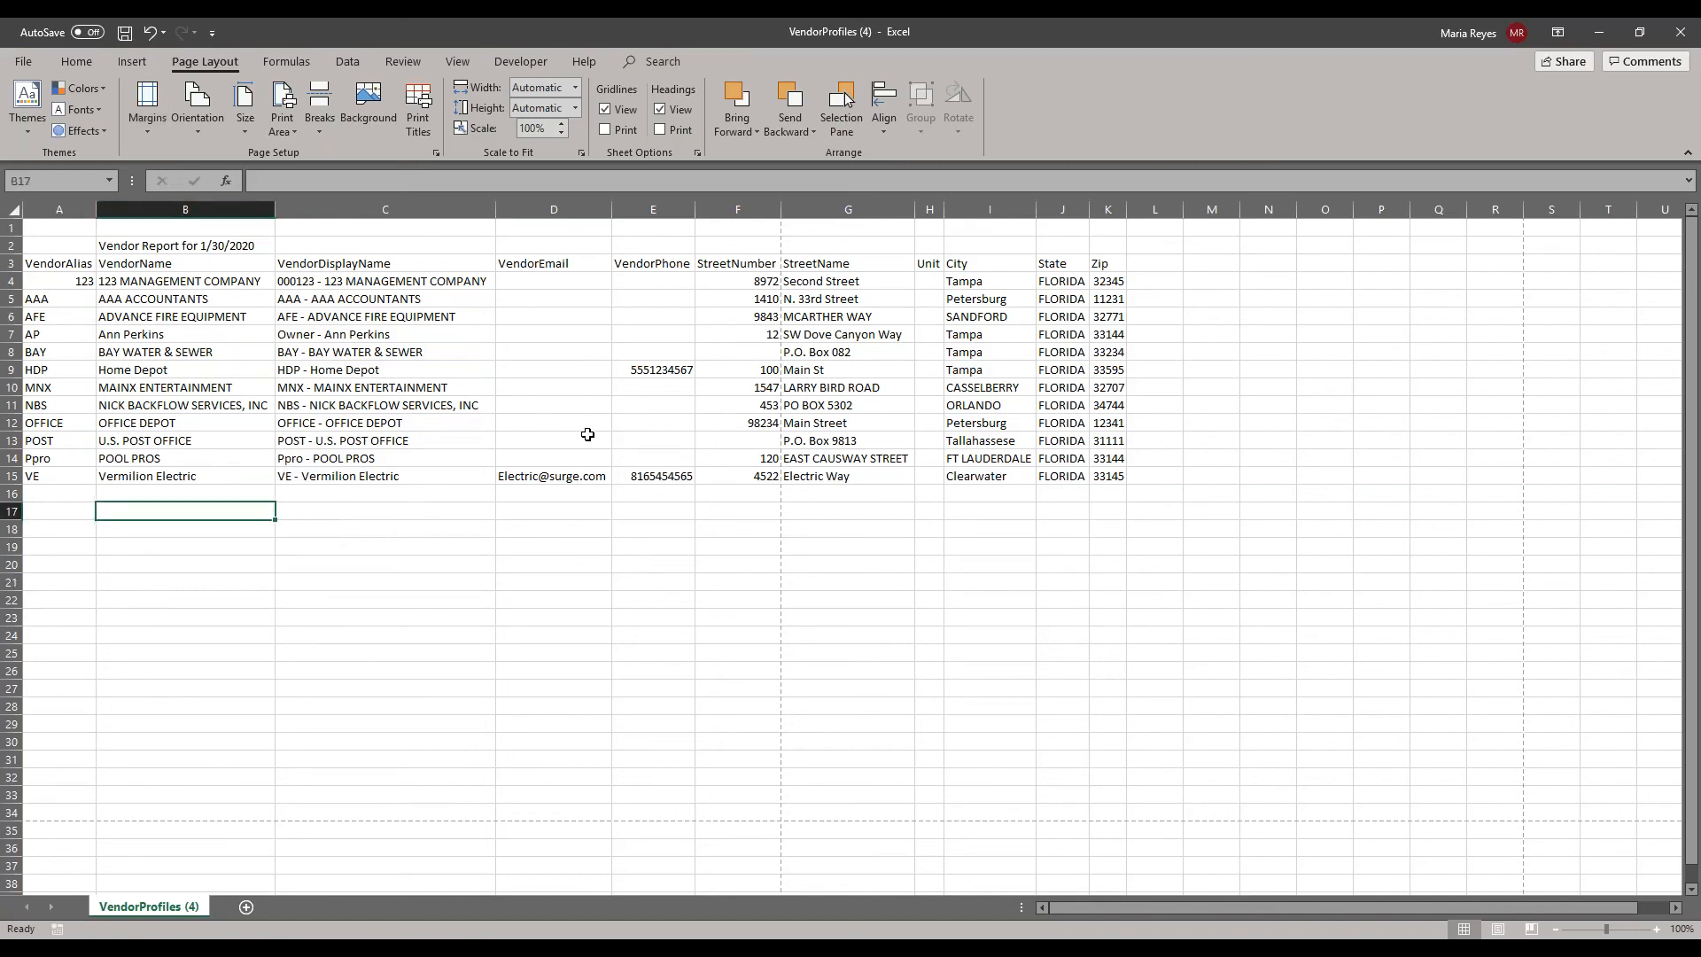
- Export the sheet as a PDF named VendorProfiles (4) to the Downloads folder with Standard optimization
left_click(24, 62)
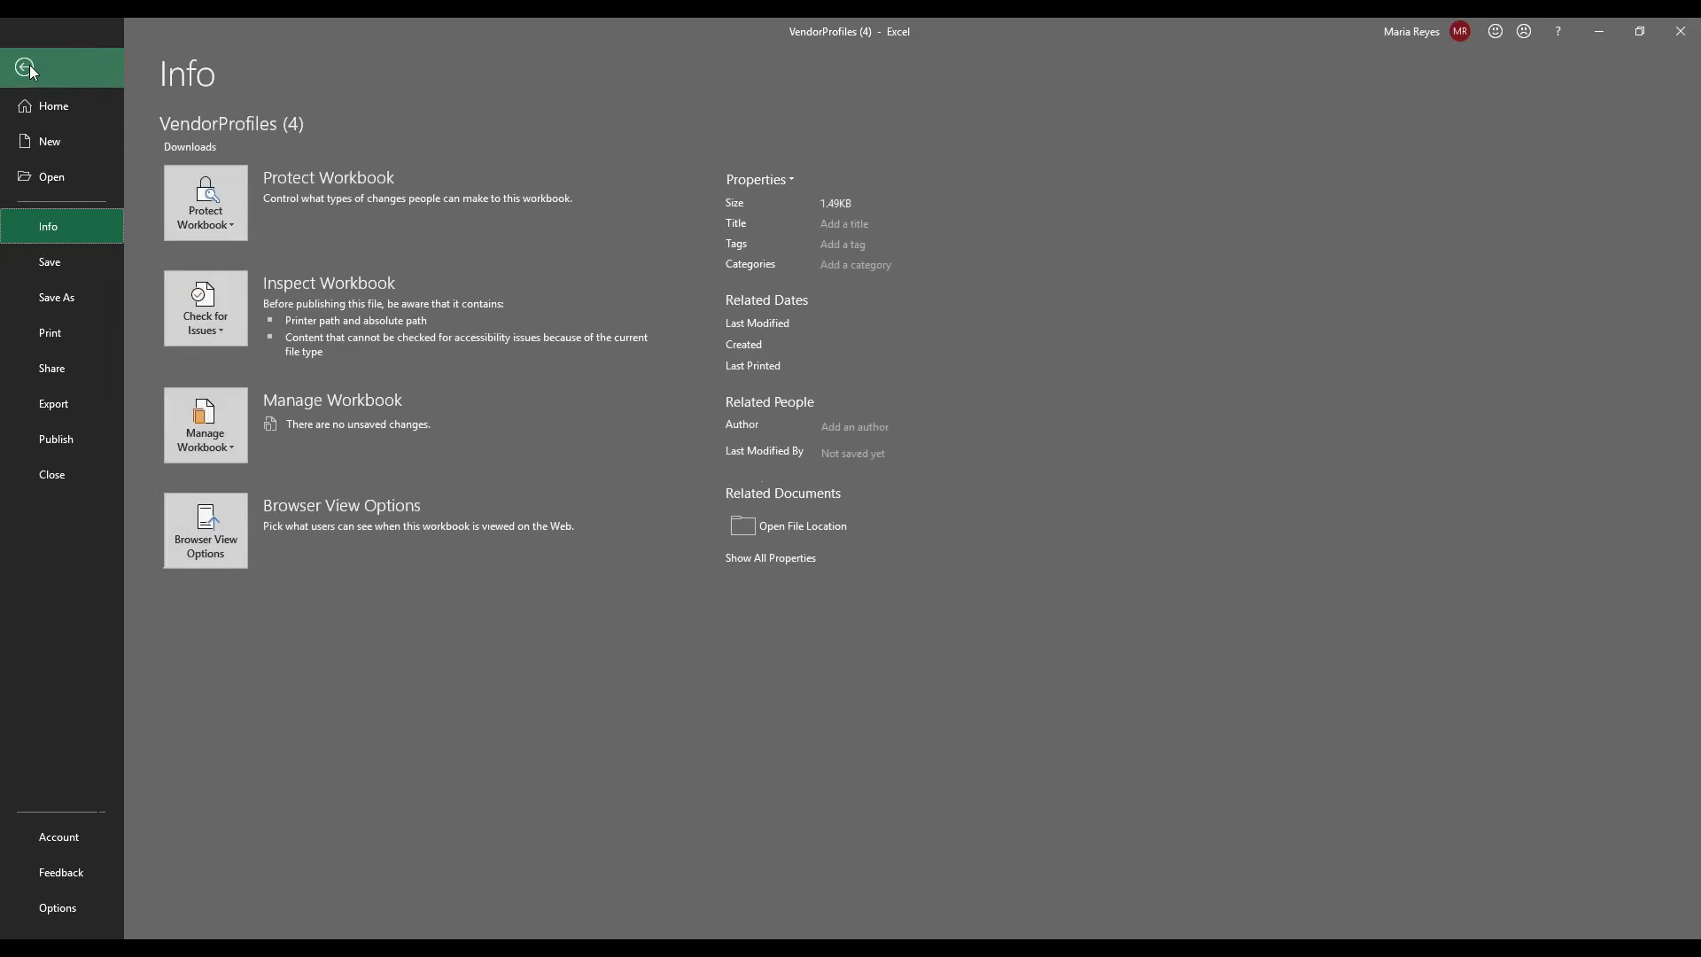
left_click(80, 406)
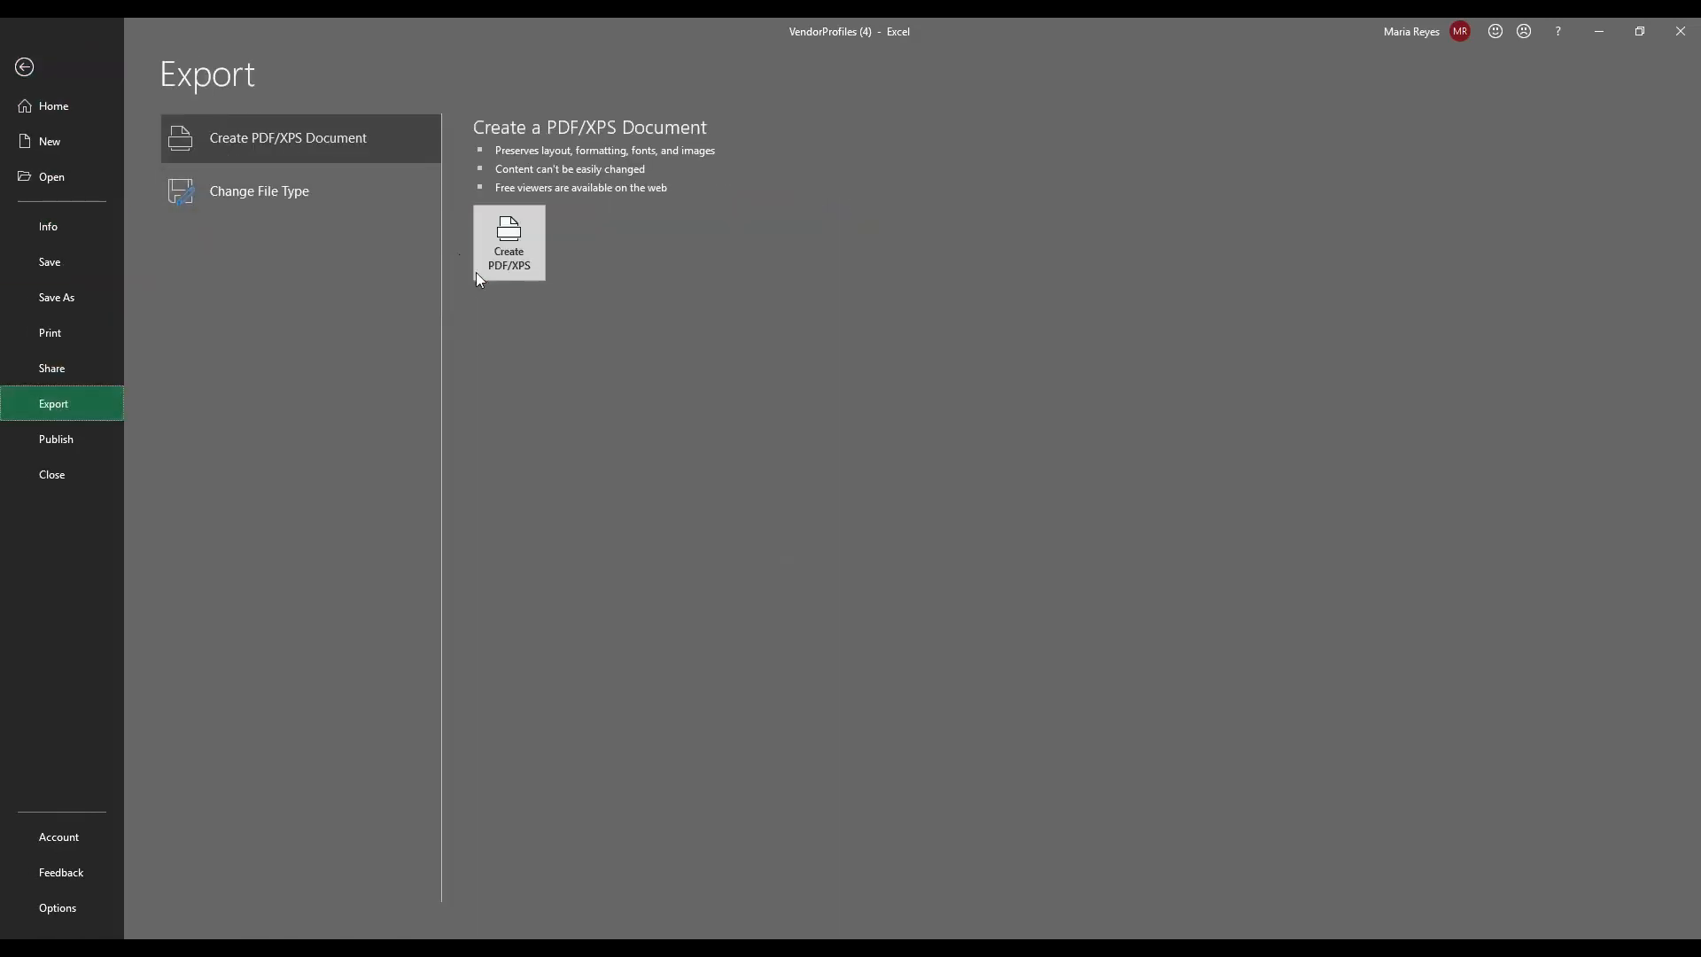
left_click(522, 278)
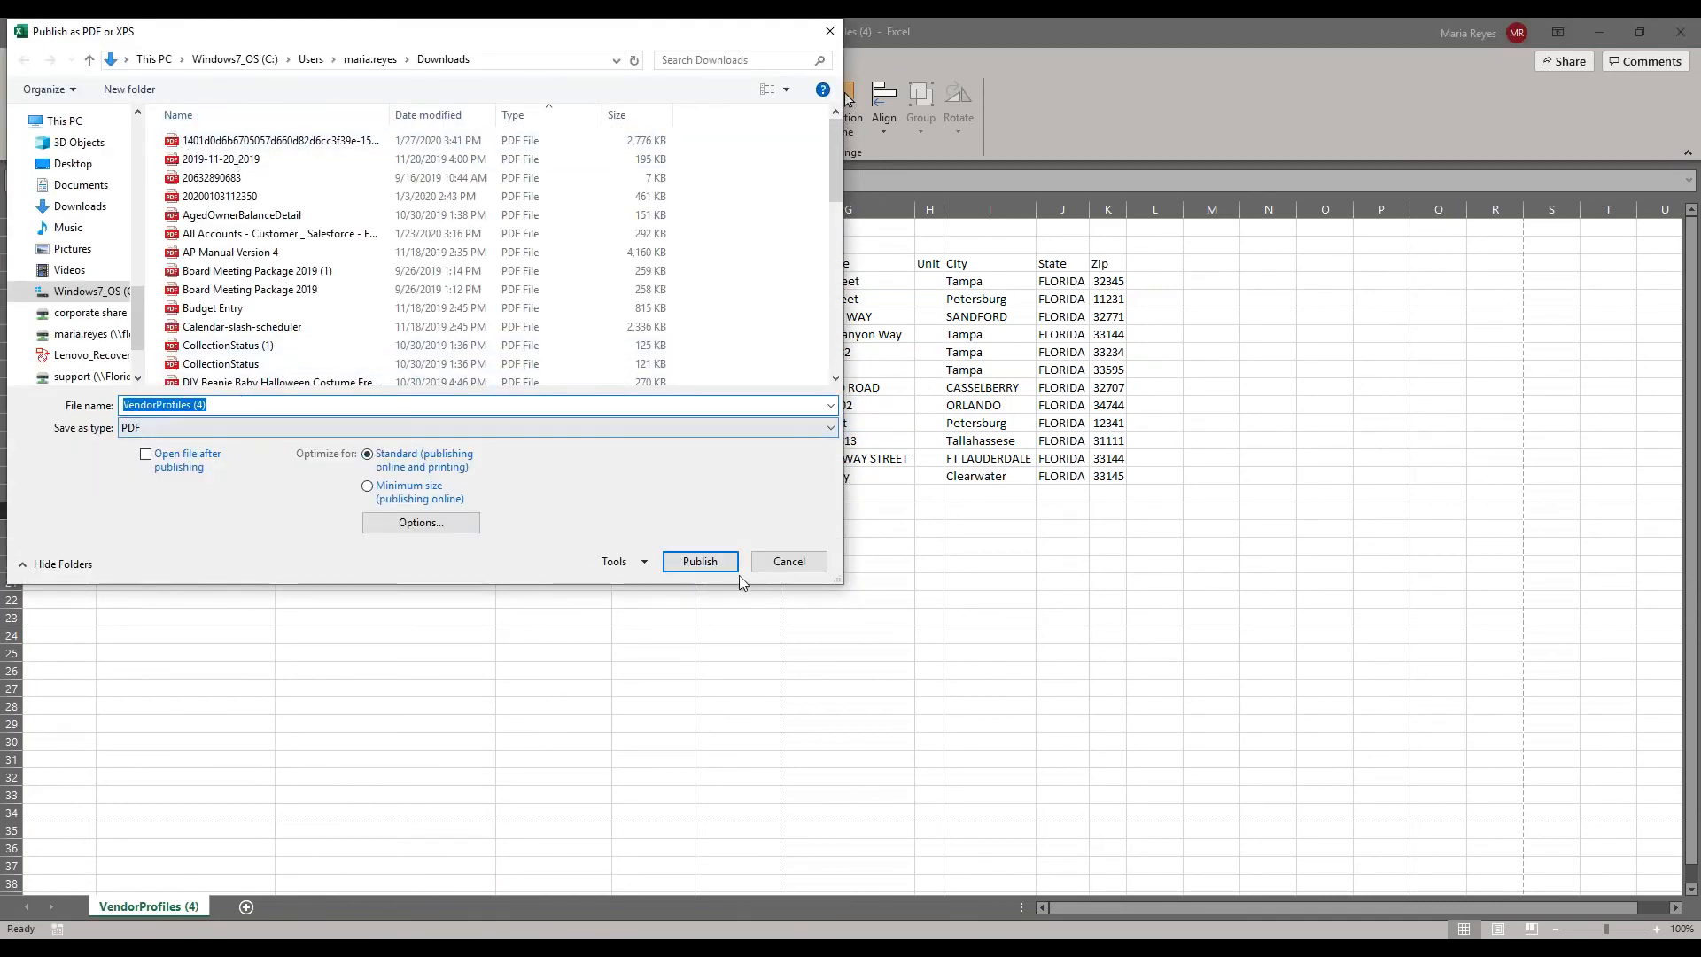
left_click(700, 561)
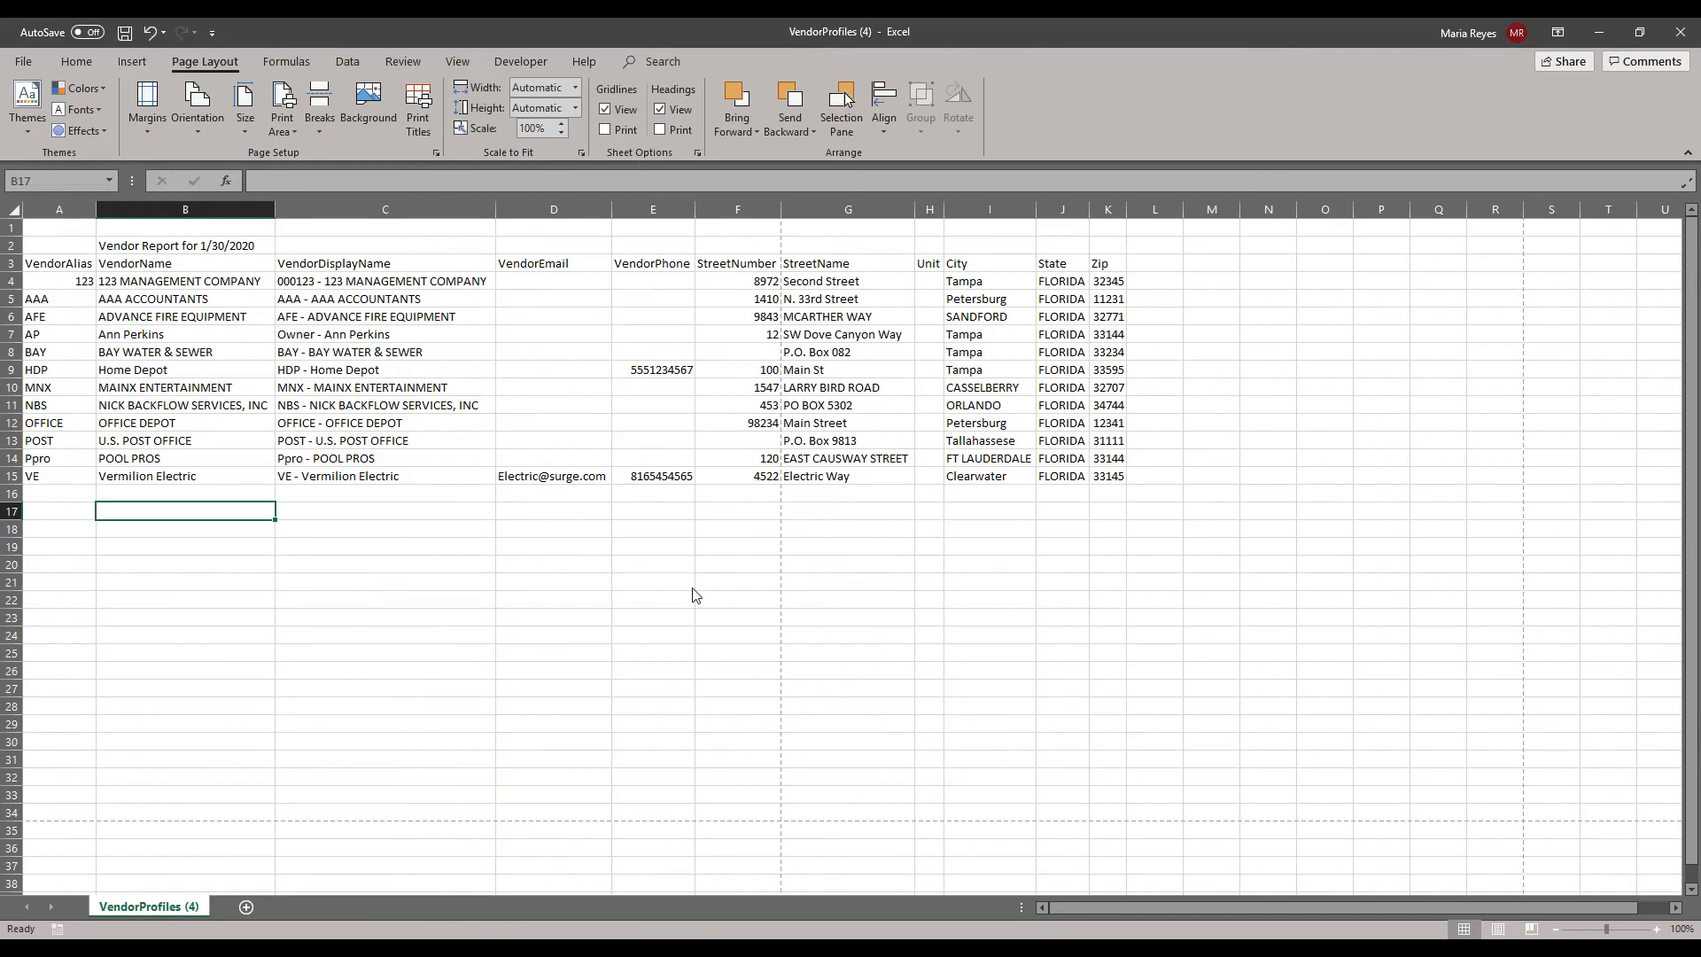
left_click(697, 615)
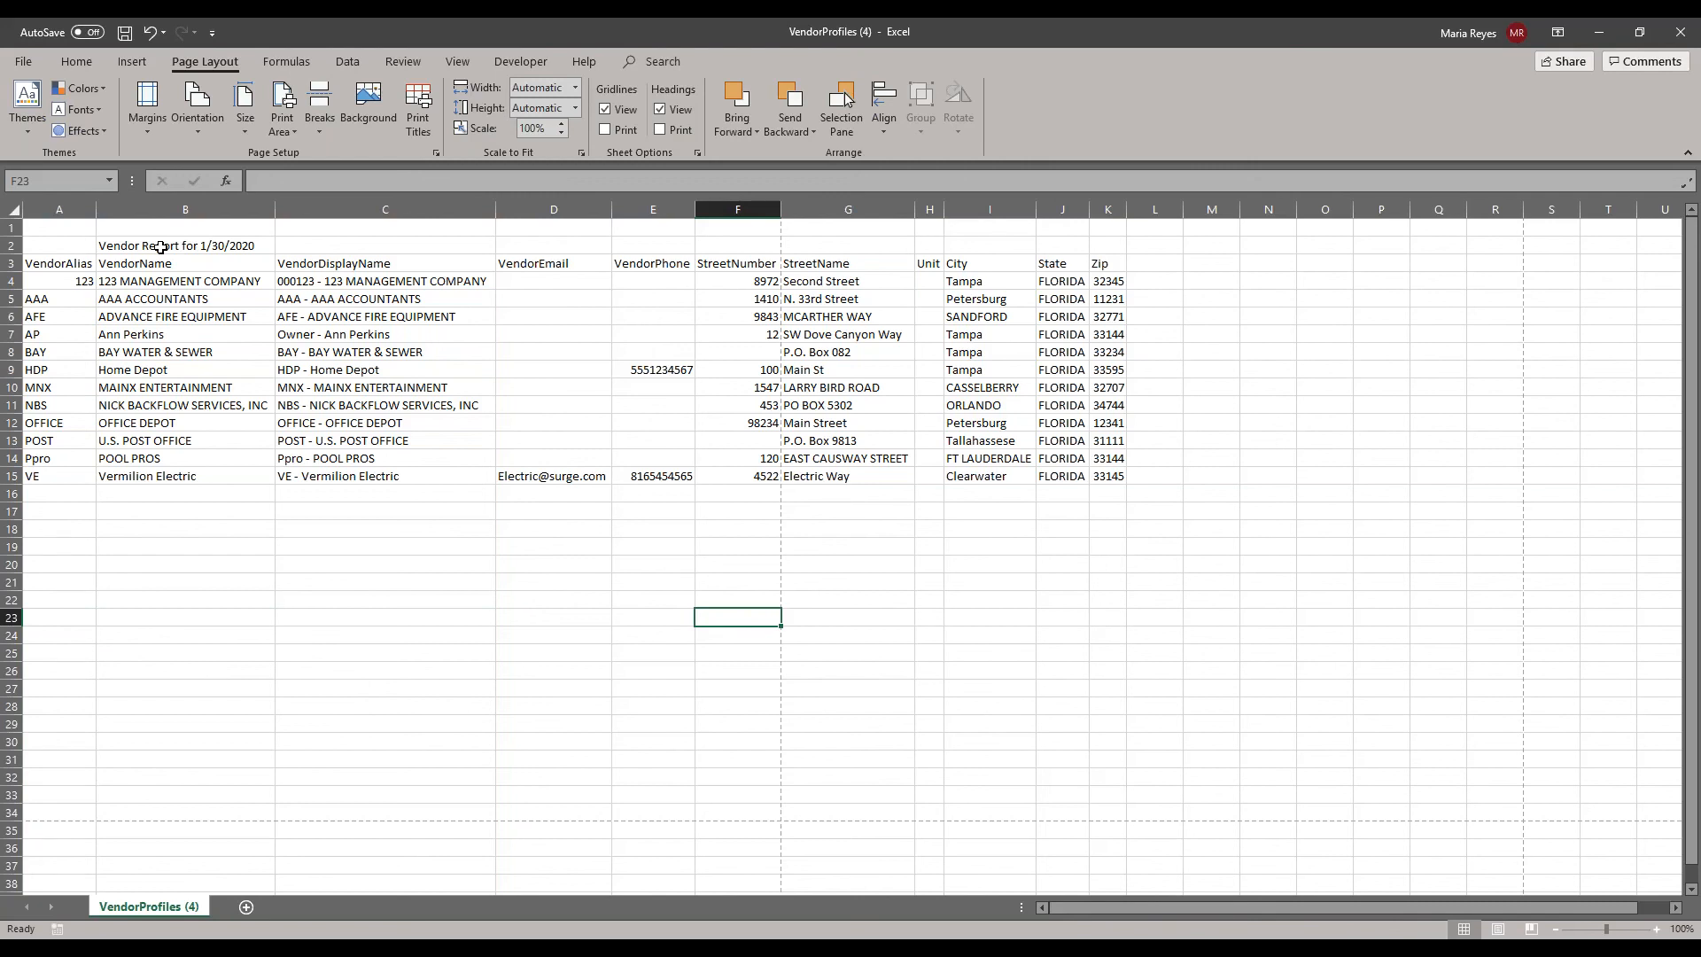
left_click(565, 530)
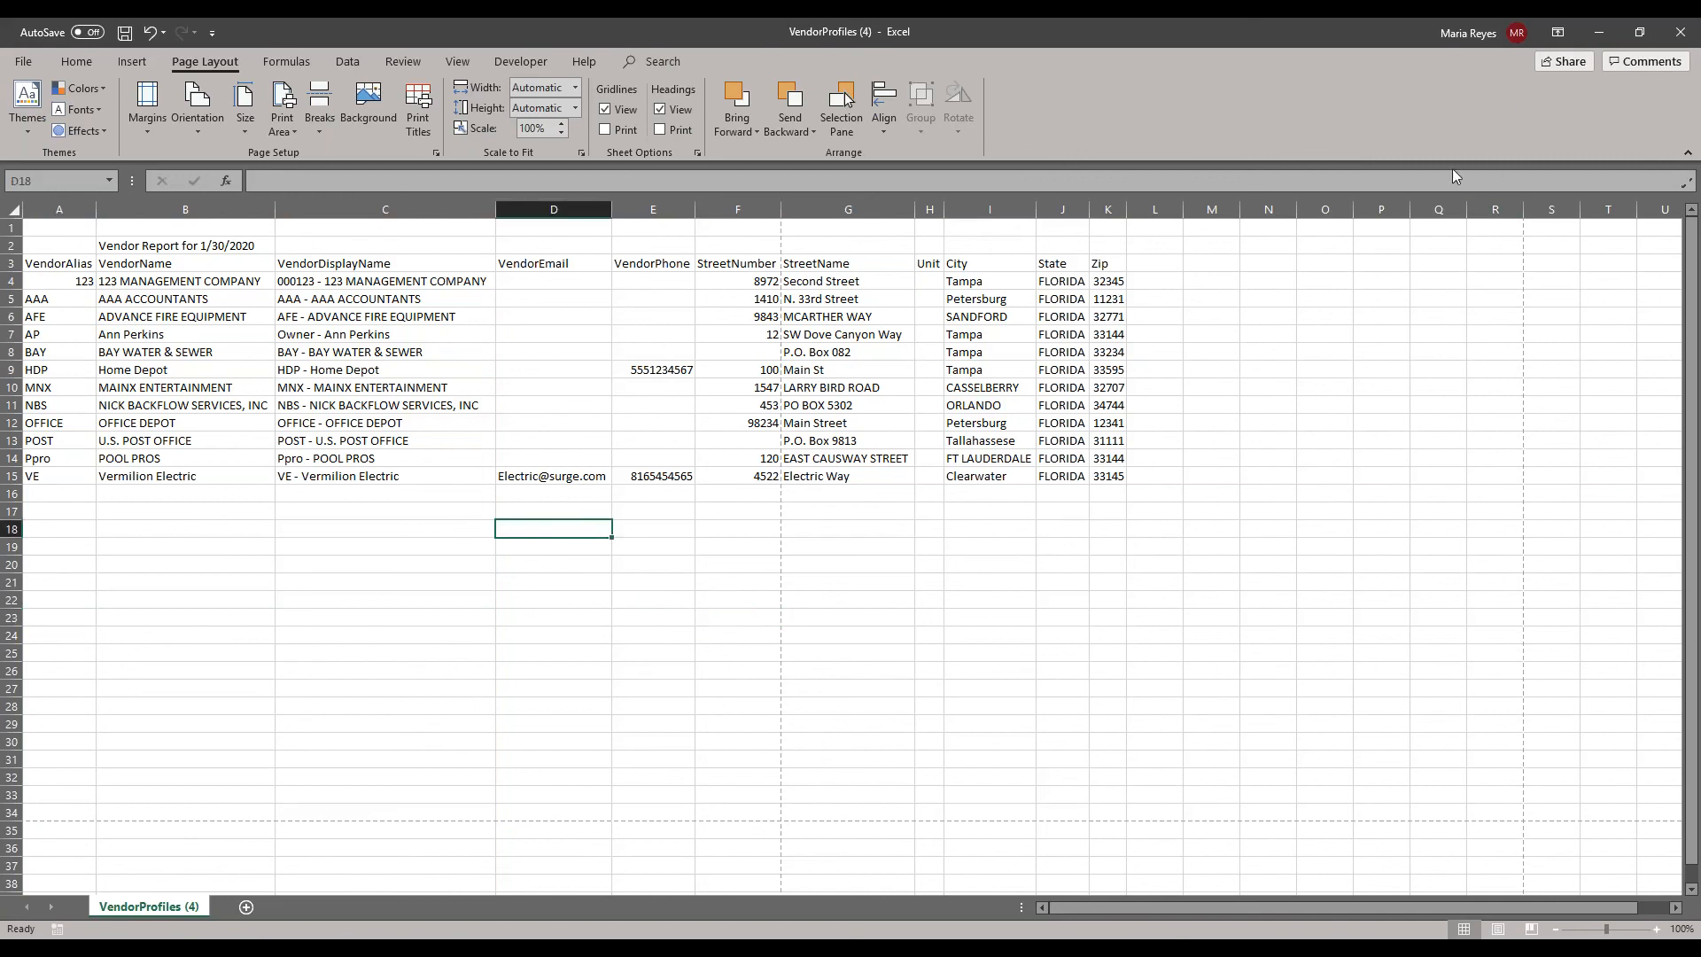